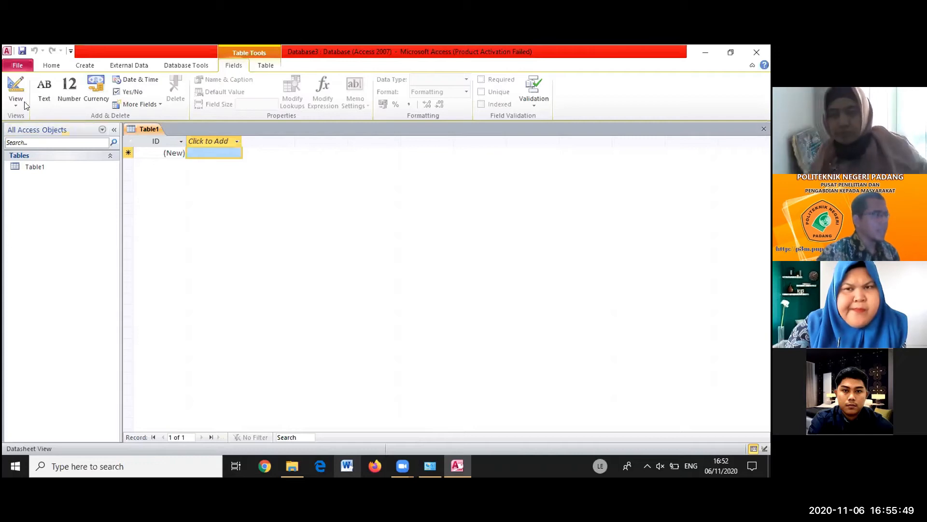
Create a new table in design view and add a field named nobp with the Text data type
{"action": "left_click", "coordinate": [86, 67]}
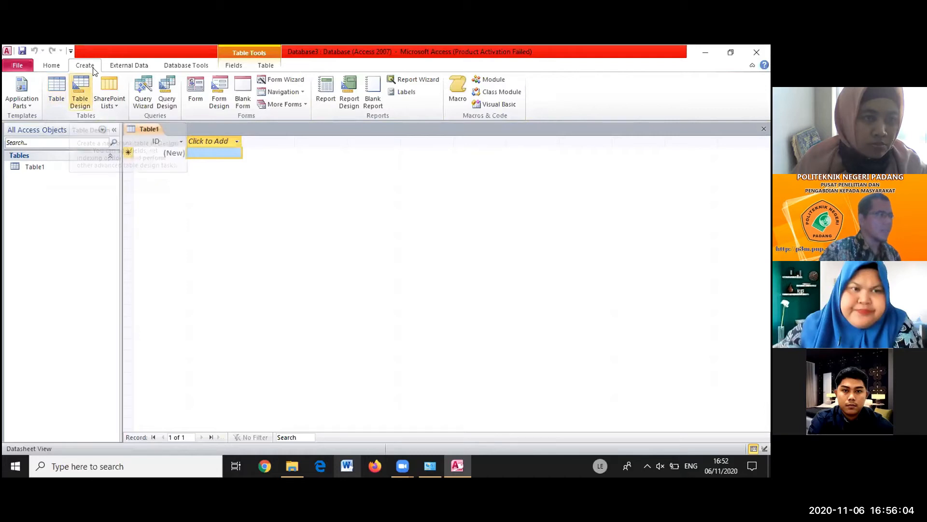
{"action": "left_click", "coordinate": [78, 98]}
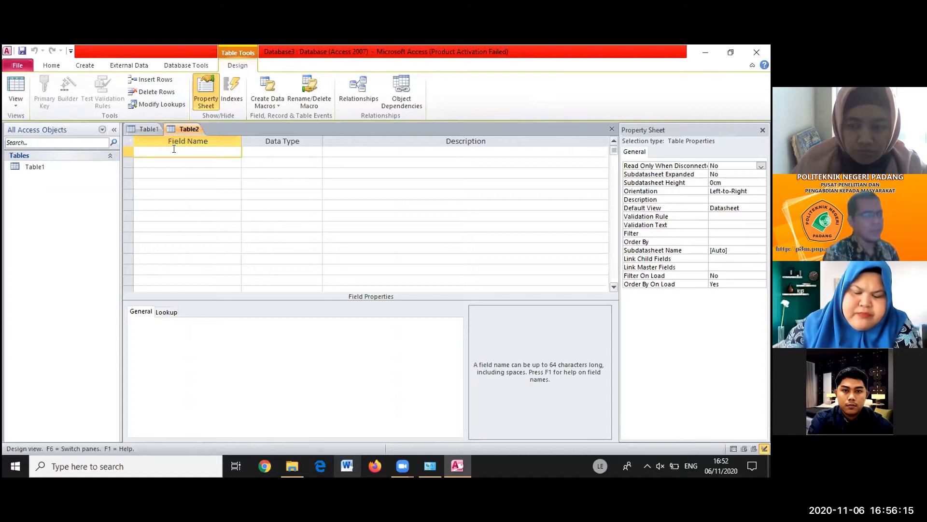
{"action": "type", "text": "nobp"}
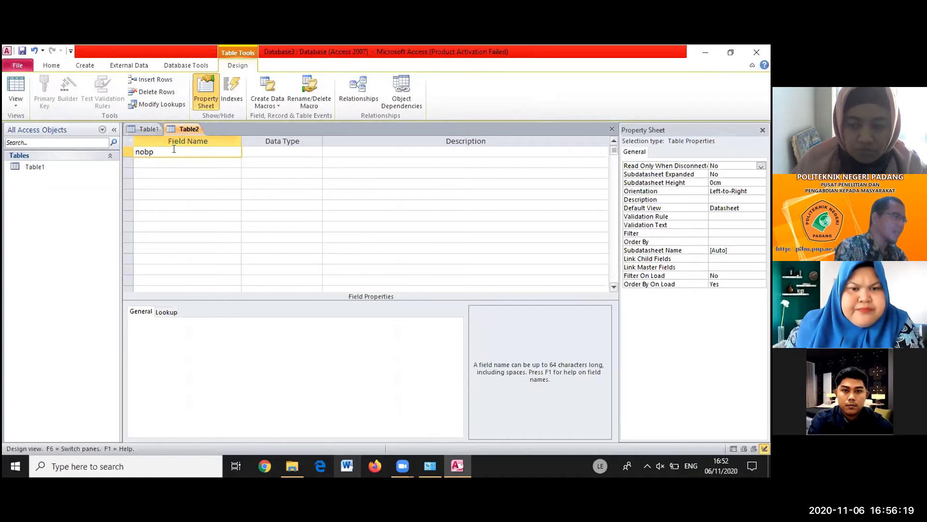
{"action": "key", "text": "Tab"}
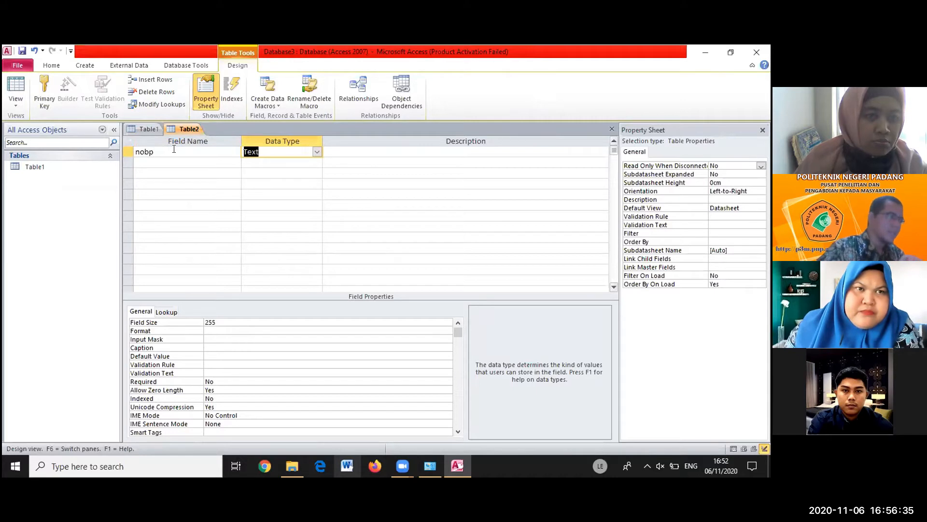
{"action": "left_click", "coordinate": [317, 152]}
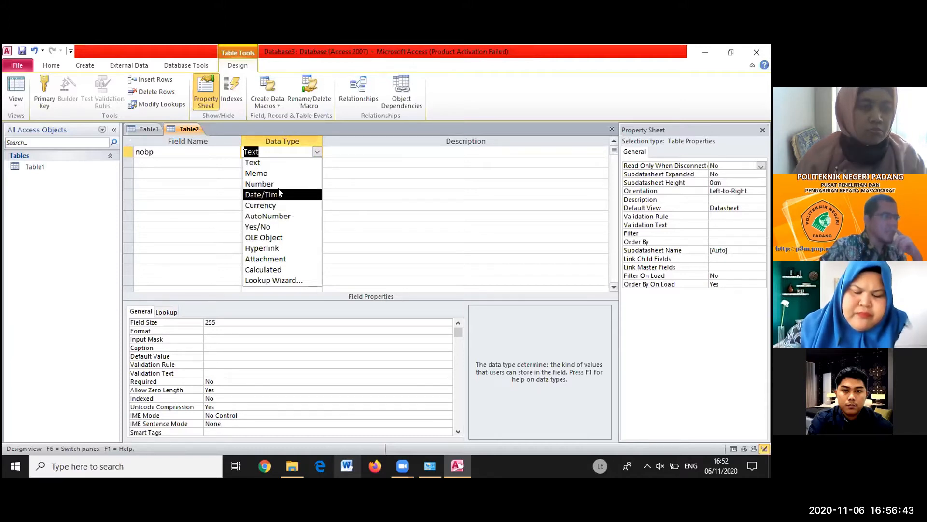
{"action": "left_click", "coordinate": [263, 163]}
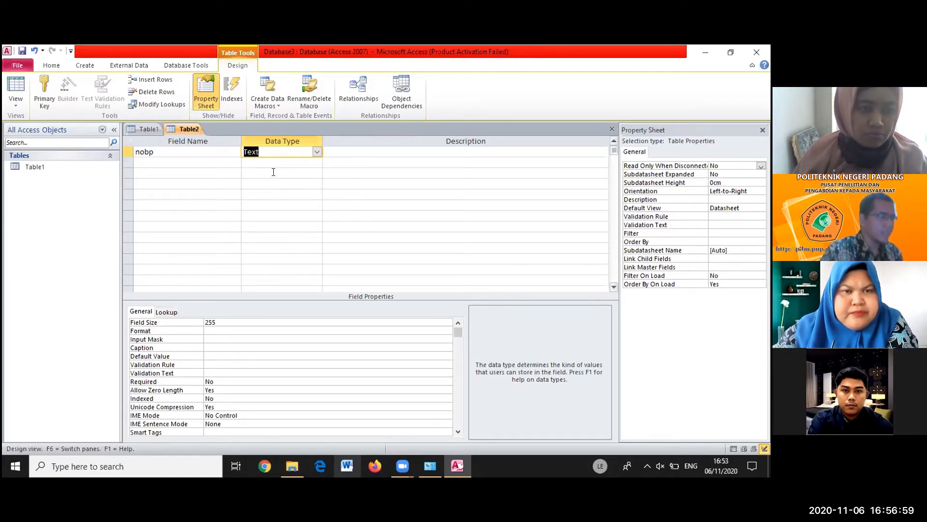
{"action": "left_click", "coordinate": [273, 182]}
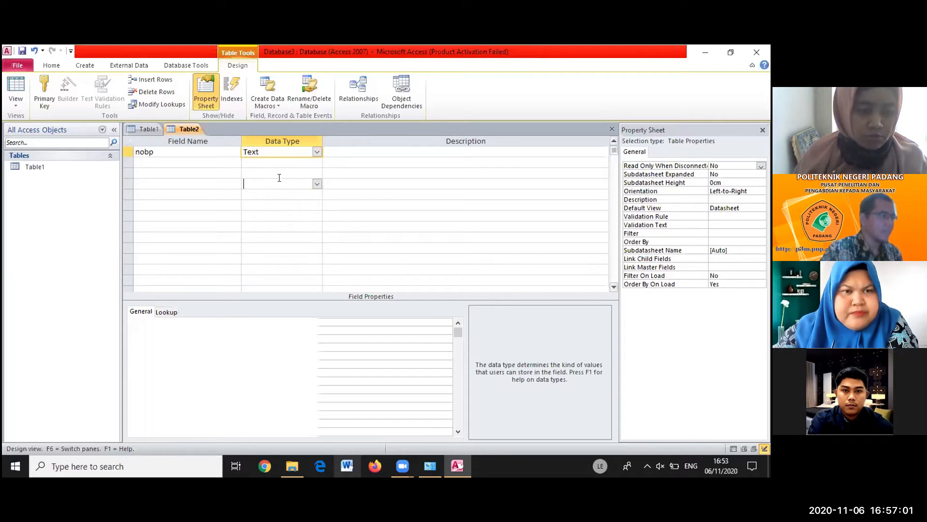
{"action": "left_click", "coordinate": [263, 151]}
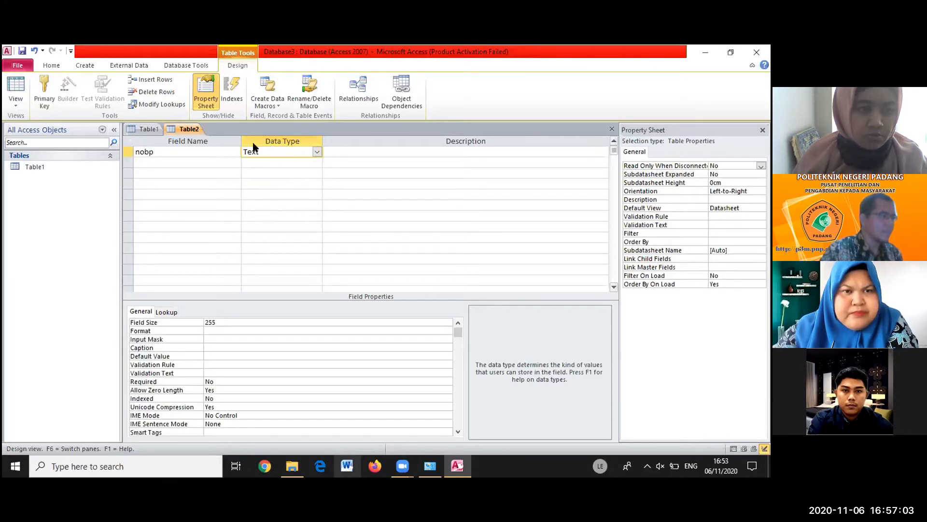
Set the field size of the nobp field to 10
{"action": "scroll", "coordinate": [168, 348], "scroll_direction": "down", "scroll_amount": 1}
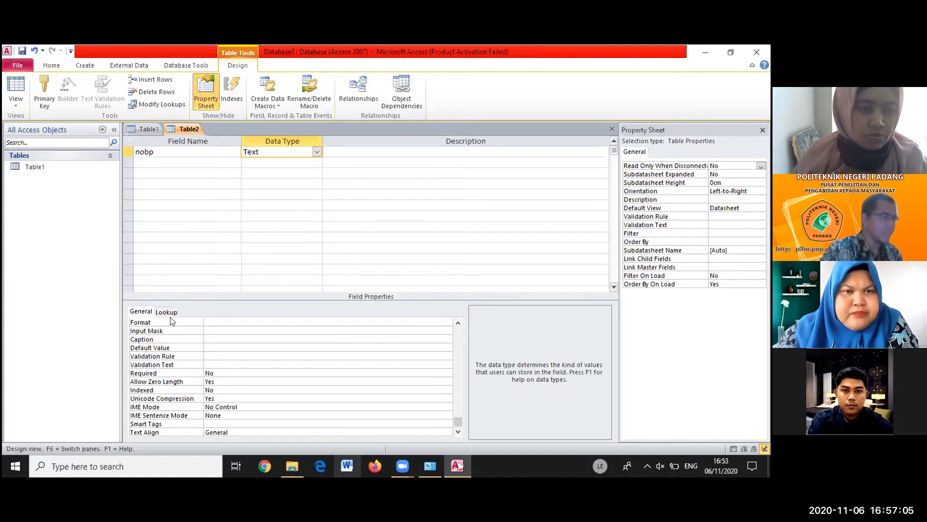
{"action": "scroll", "coordinate": [179, 331], "scroll_direction": "up", "scroll_amount": 1}
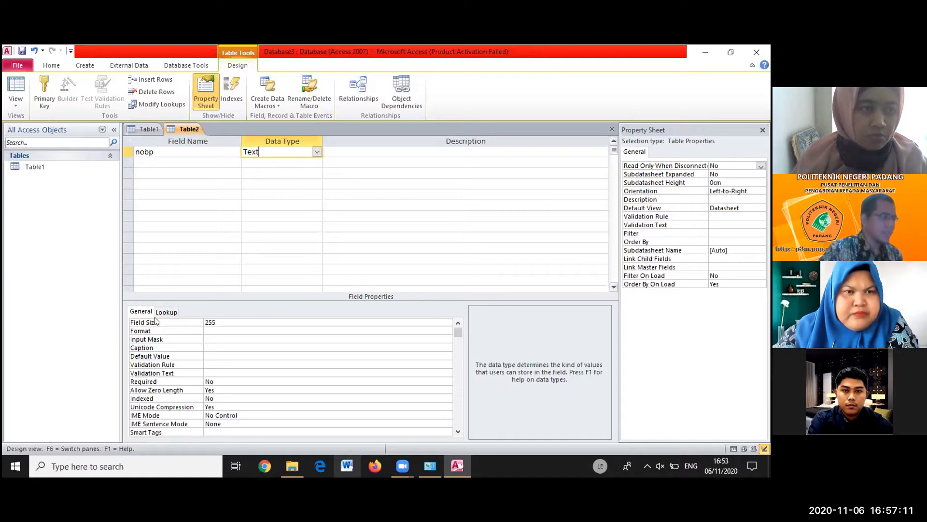
{"action": "left_click", "coordinate": [220, 321]}
{"action": "left_click", "coordinate": [168, 322]}
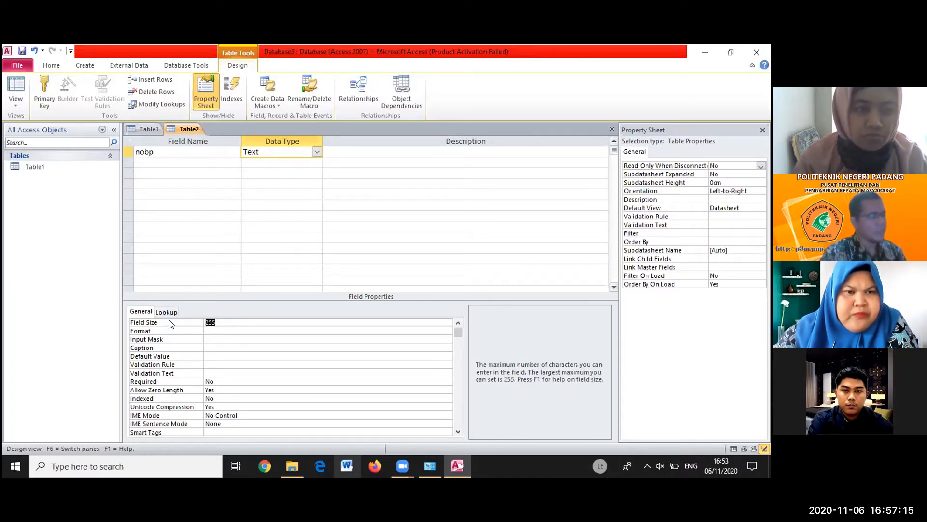
{"action": "type", "text": "10"}
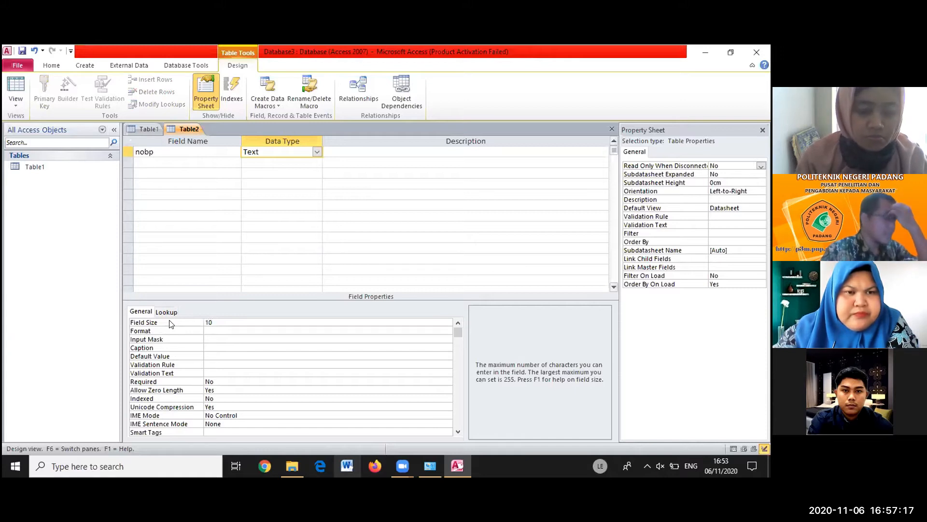
Make data entry in the nobp field mandatory by setting Required to Yes
{"action": "left_click", "coordinate": [224, 329]}
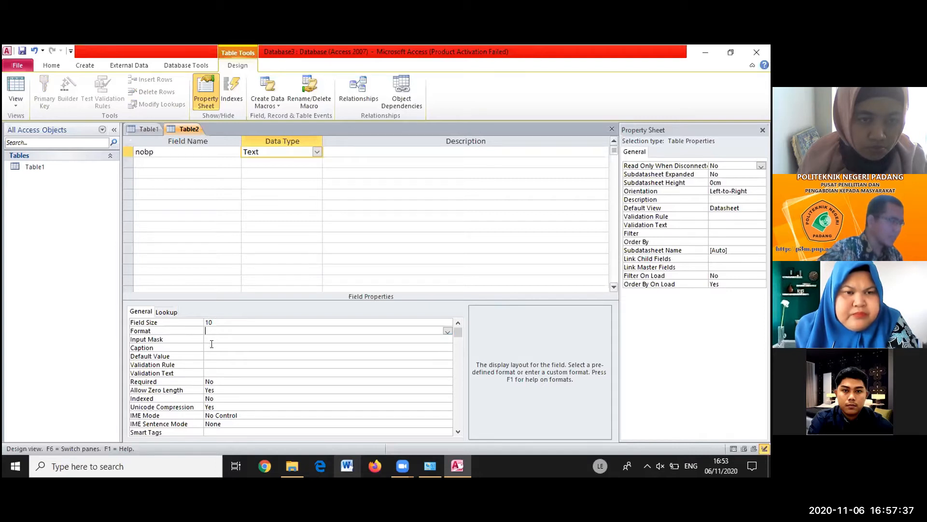
{"action": "left_click", "coordinate": [213, 381]}
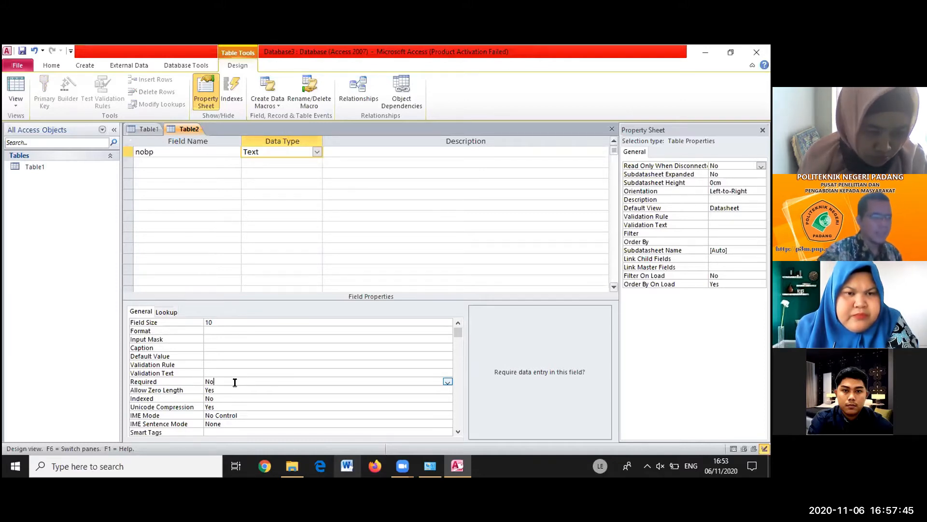
{"action": "left_click", "coordinate": [447, 382]}
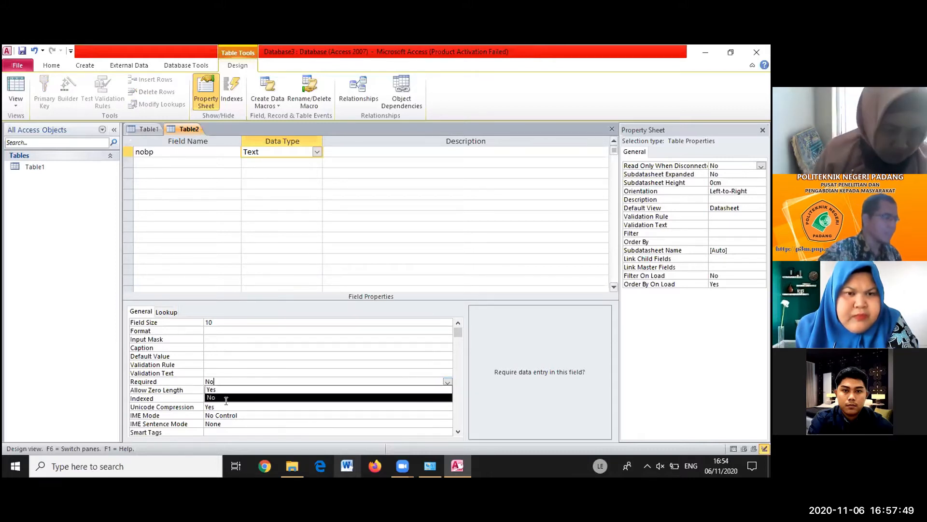
{"action": "left_click", "coordinate": [215, 406]}
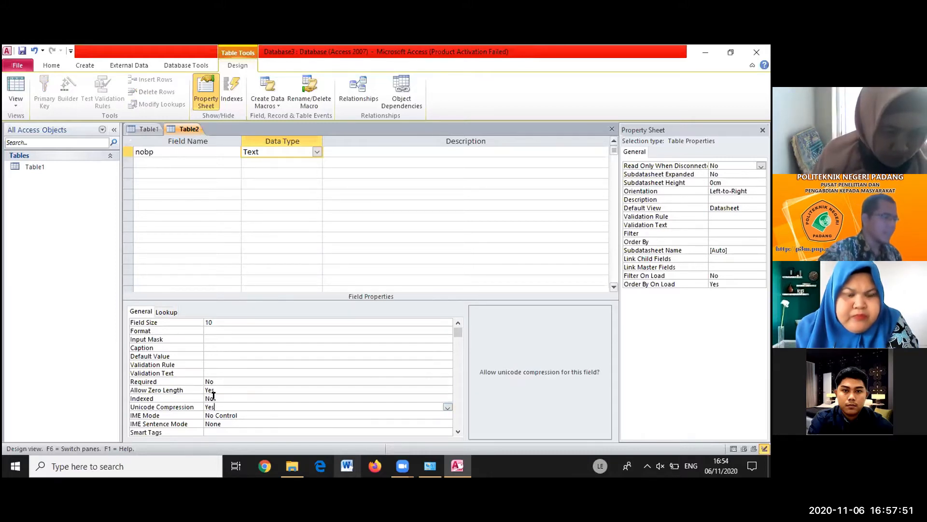
{"action": "left_click", "coordinate": [250, 383]}
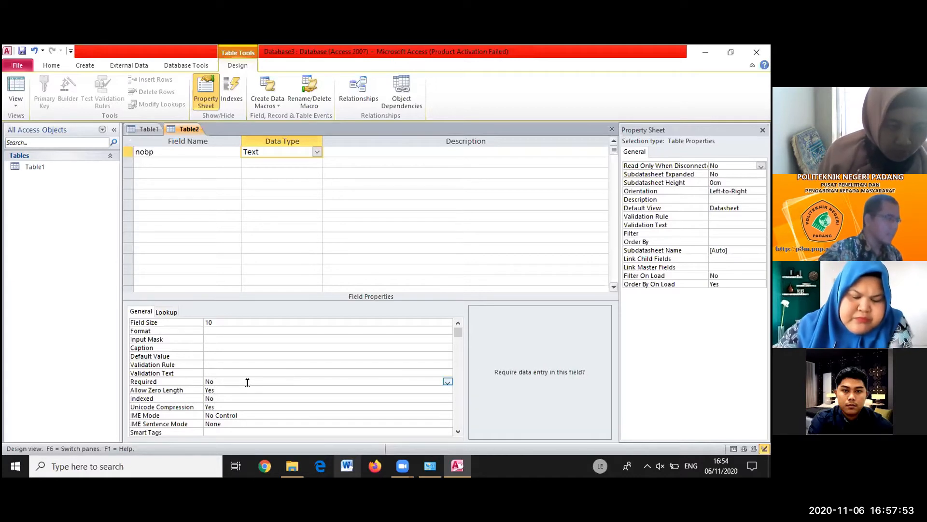
{"action": "left_click", "coordinate": [447, 382]}
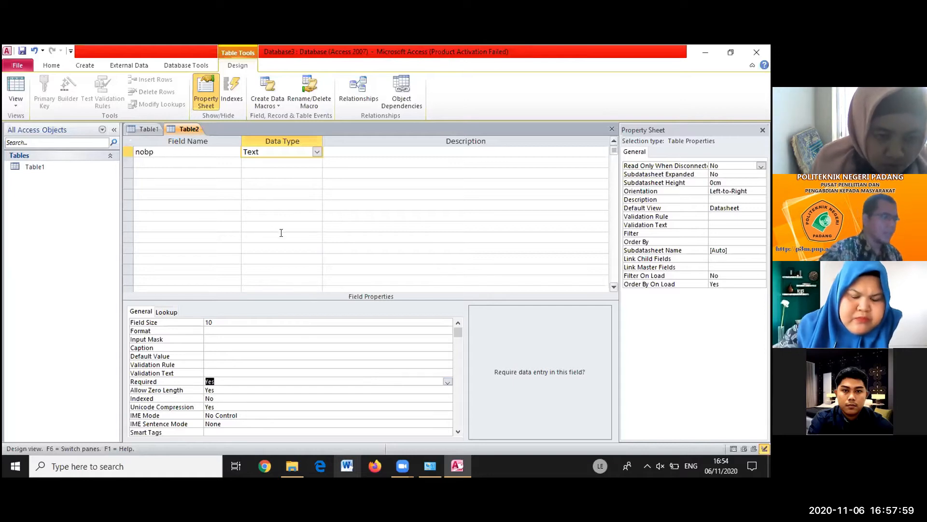
Enter "Nomor buku pokok" as the description of the nobp field
{"action": "left_click", "coordinate": [393, 151]}
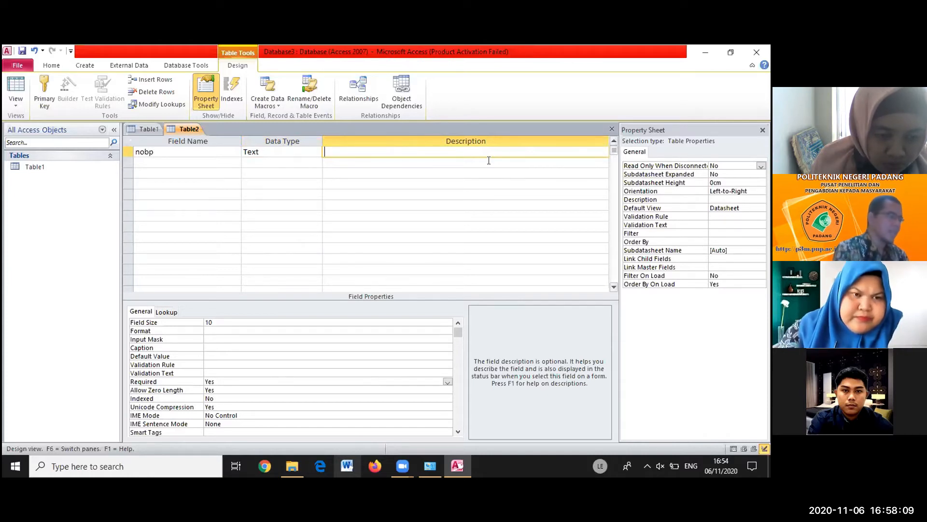
{"action": "type", "text": "Nomo"}
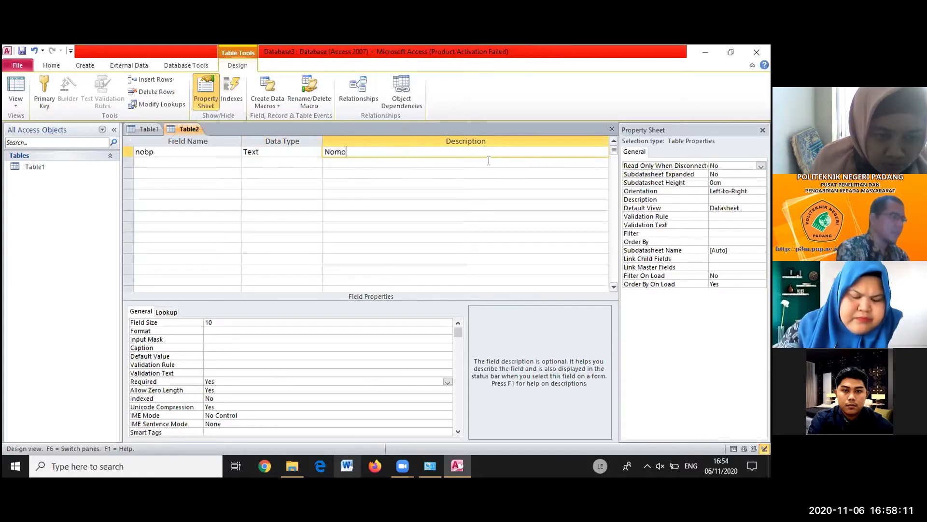
{"action": "type", "text": "r buku pokok"}
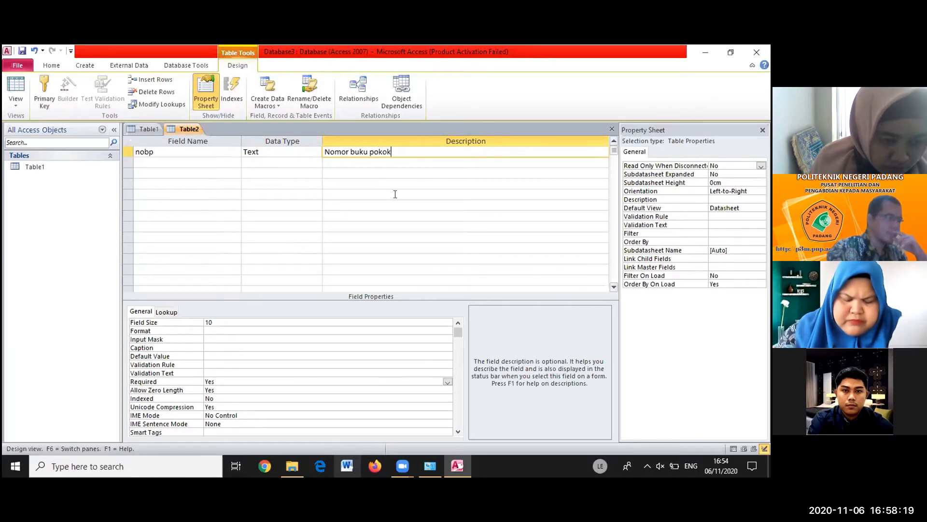
Add a second field named nama with the Text data type and a field size of 50
{"action": "left_click", "coordinate": [175, 161]}
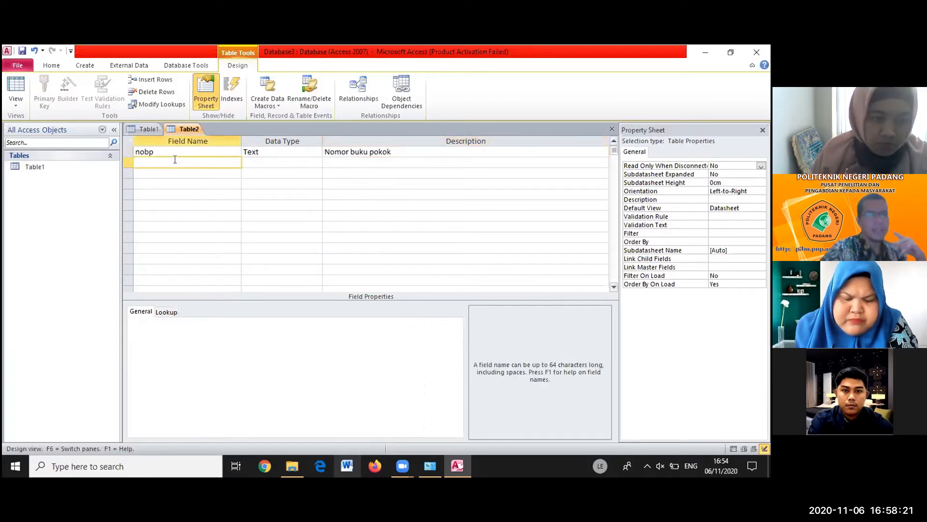
{"action": "type", "text": "nama"}
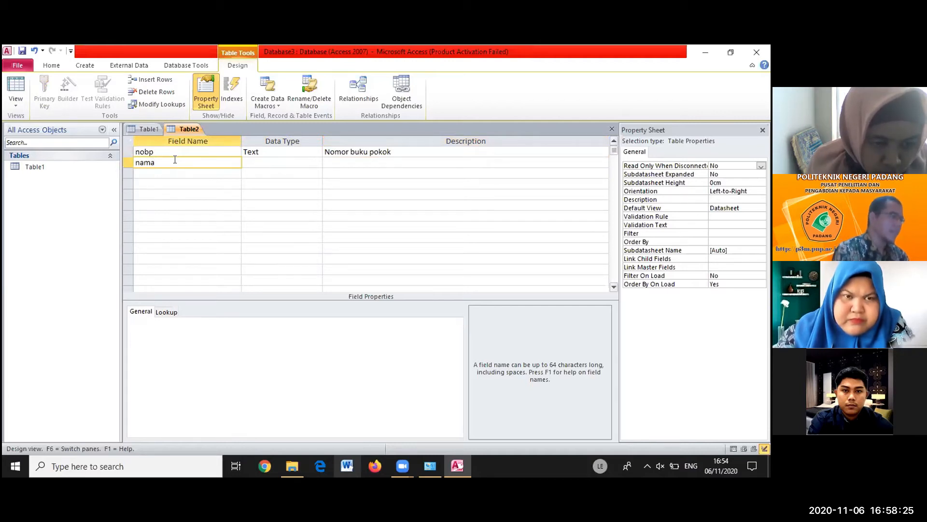
{"action": "key", "text": "Tab"}
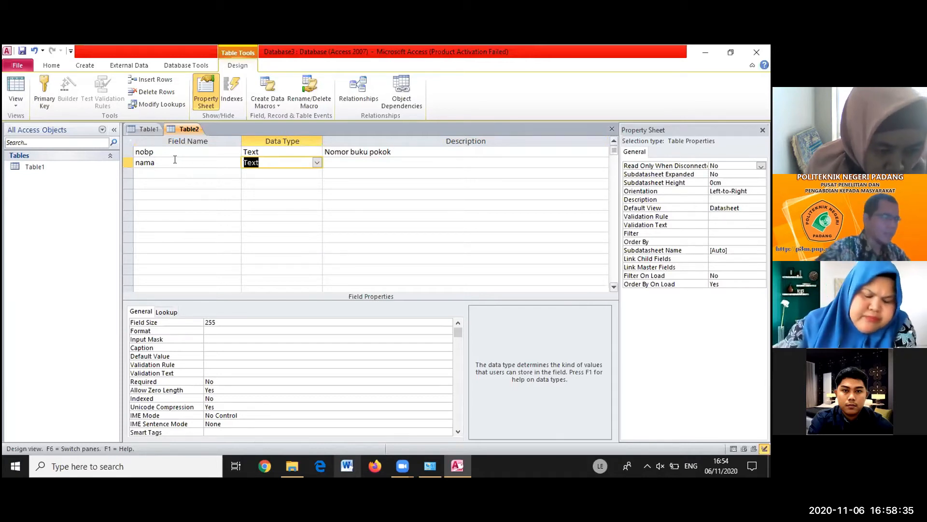
{"action": "left_click", "coordinate": [220, 321]}
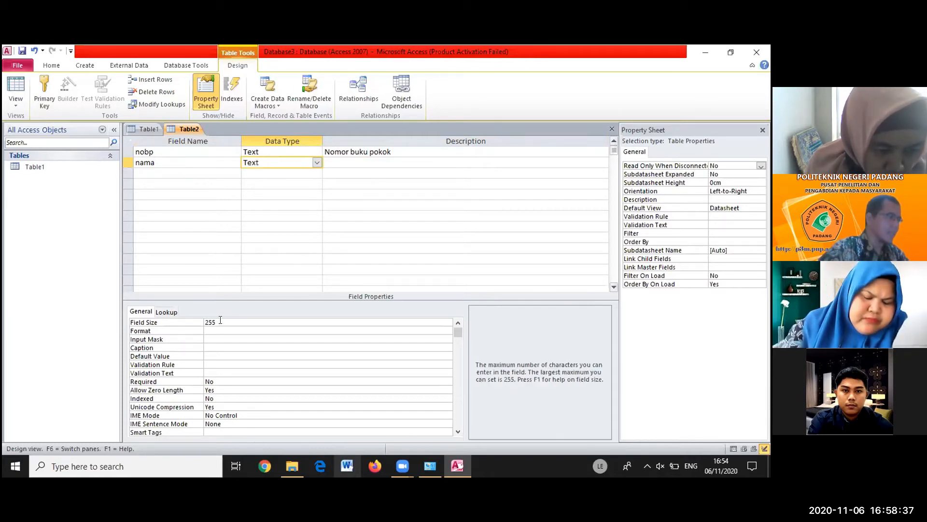
{"action": "key", "text": "BackSpace"}
{"action": "key", "text": "BackSpace"}
{"action": "key", "text": "BackSpace"}
{"action": "type", "text": "50"}
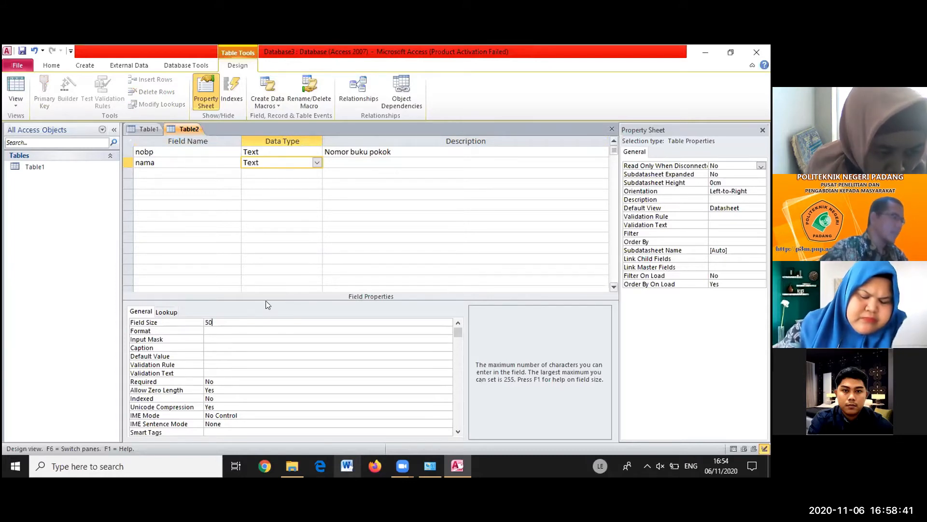
Set Required to Yes for the nama field and leave its description empty
{"action": "left_click", "coordinate": [241, 380]}
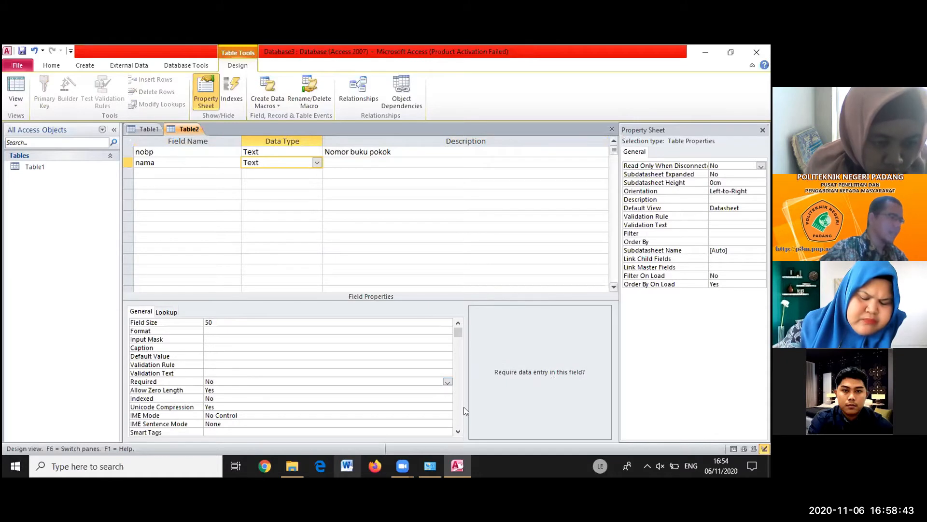
{"action": "left_click", "coordinate": [448, 381]}
{"action": "left_click", "coordinate": [331, 389]}
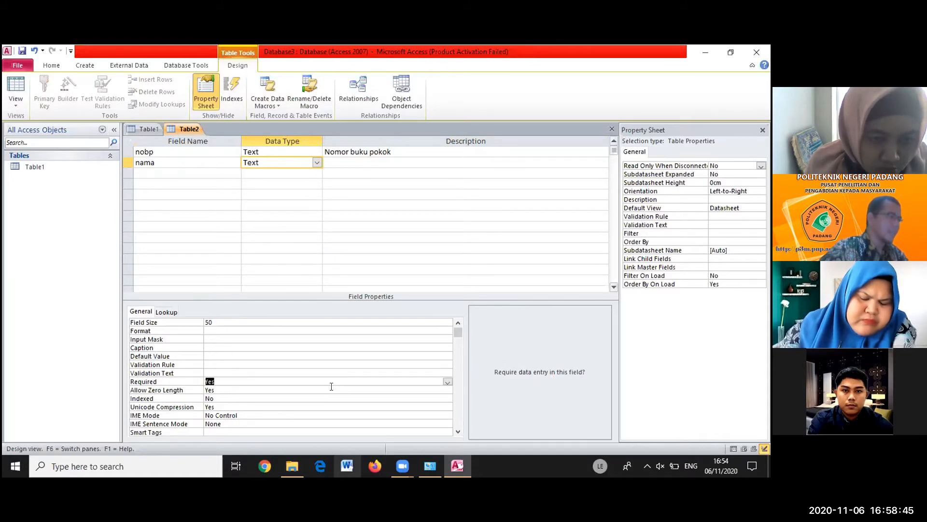
{"action": "left_click", "coordinate": [326, 162]}
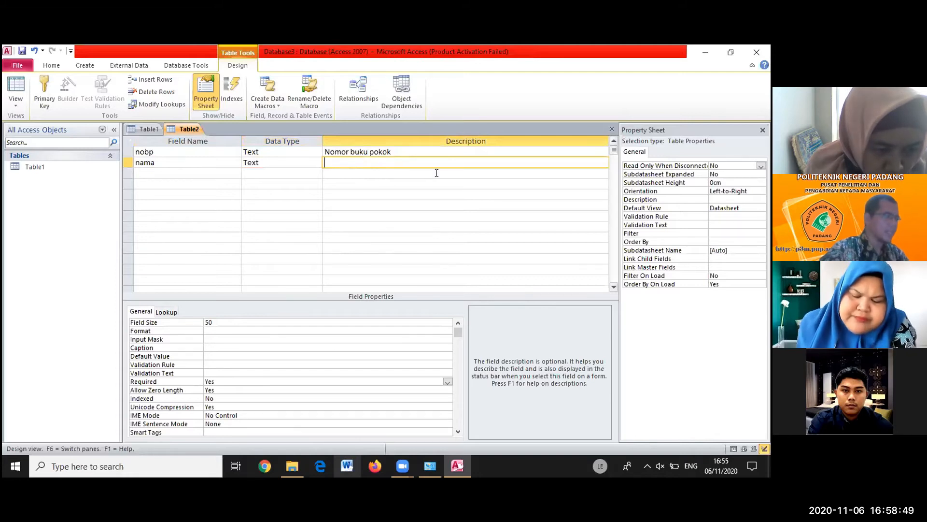
Add a third field named alamat below nama, with the Text data type
{"action": "left_click", "coordinate": [144, 174]}
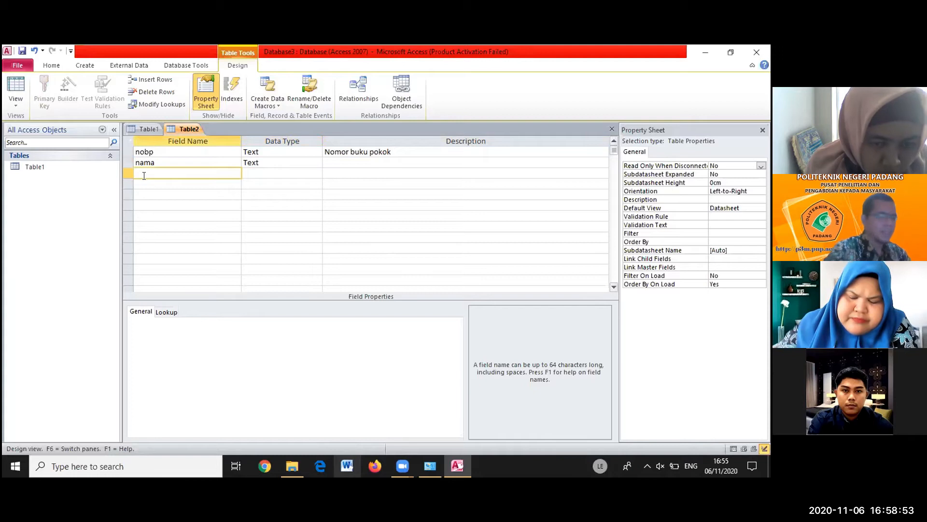
{"action": "type", "text": "te"}
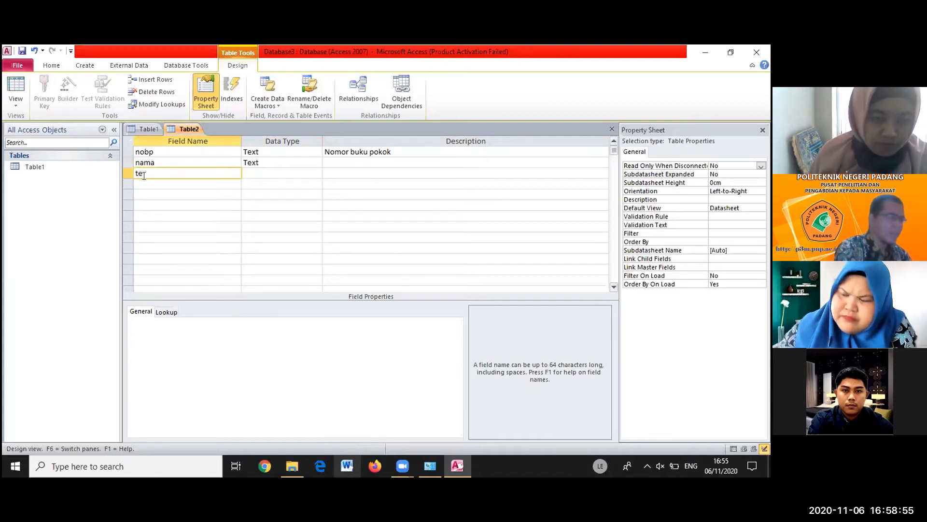
{"action": "key", "text": "BackSpace"}
{"action": "key", "text": "BackSpace"}
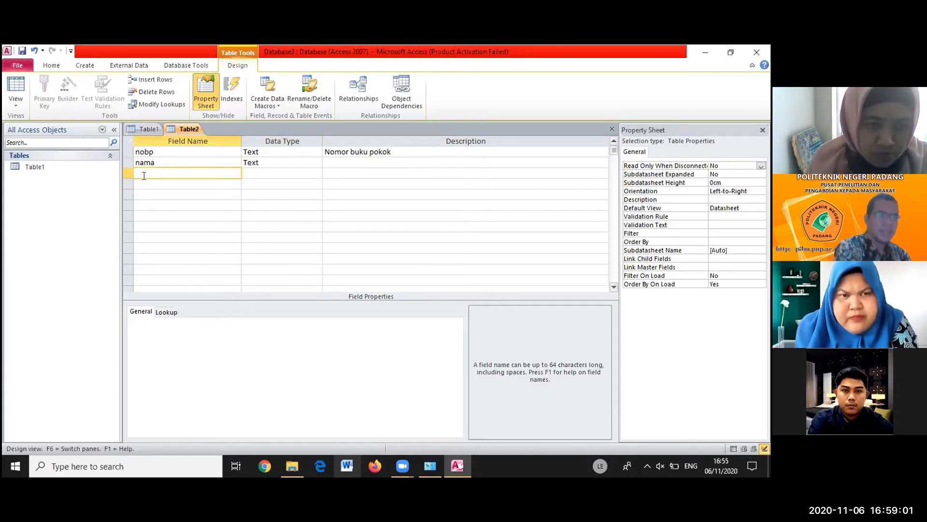
{"action": "type", "text": "al"}
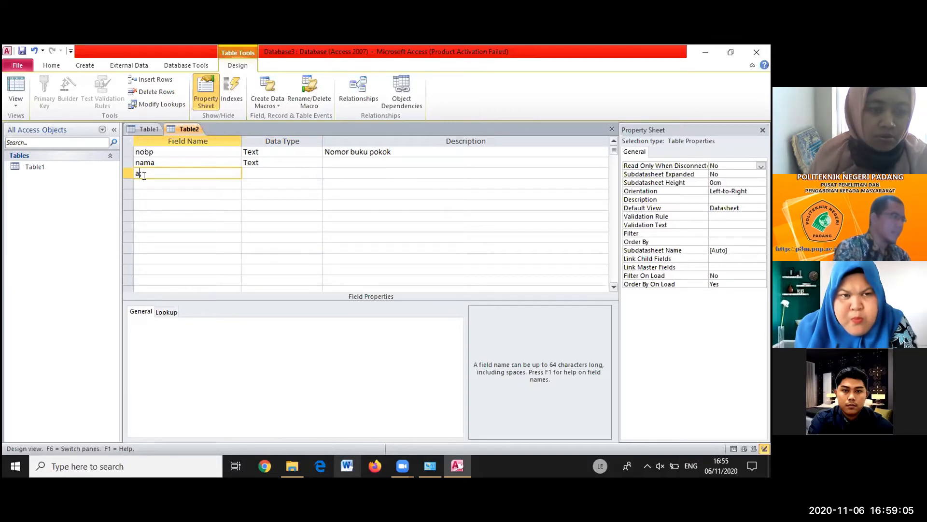
{"action": "key", "text": "Right"}
{"action": "key", "text": "Right"}
{"action": "key", "text": "Left"}
{"action": "type", "text": "alamat"}
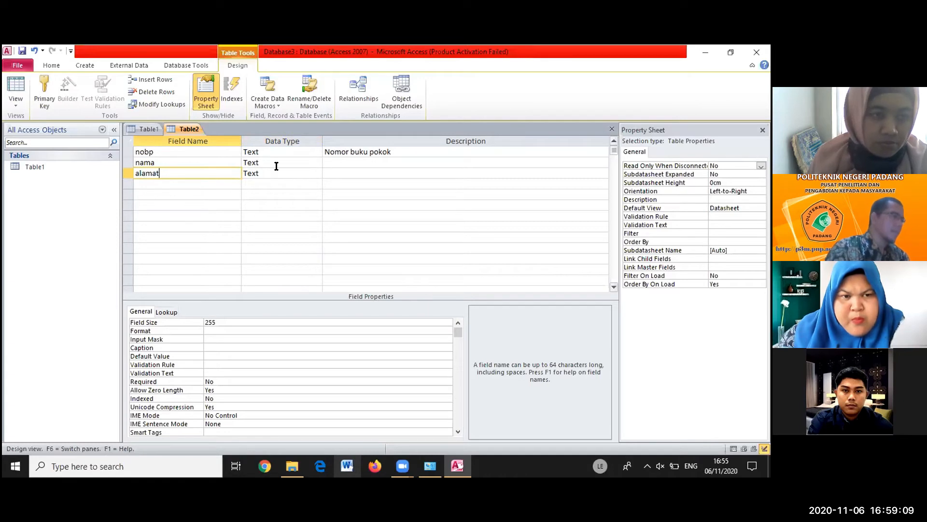
{"action": "key", "text": "F6"}
{"action": "left_click", "coordinate": [281, 172]}
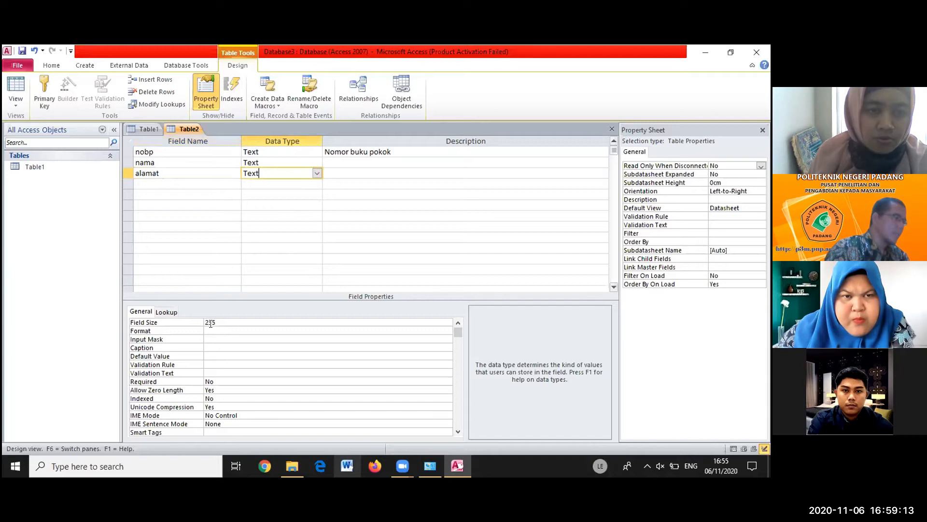
Change the alamat field's data type to Memo and check its Format options and the available data types
{"action": "left_click_drag", "start_coordinate": [217, 321], "coordinate": [172, 324]}
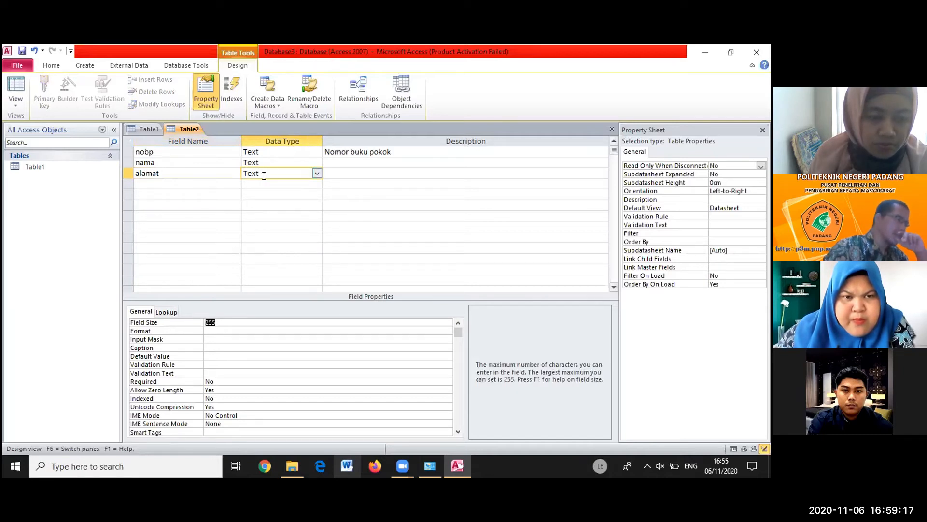
{"action": "left_click", "coordinate": [317, 172]}
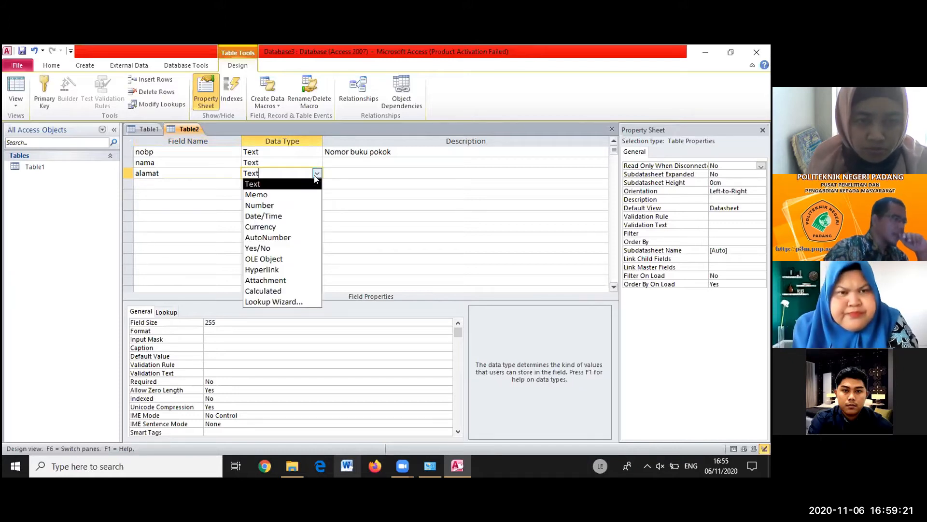
{"action": "left_click", "coordinate": [278, 195]}
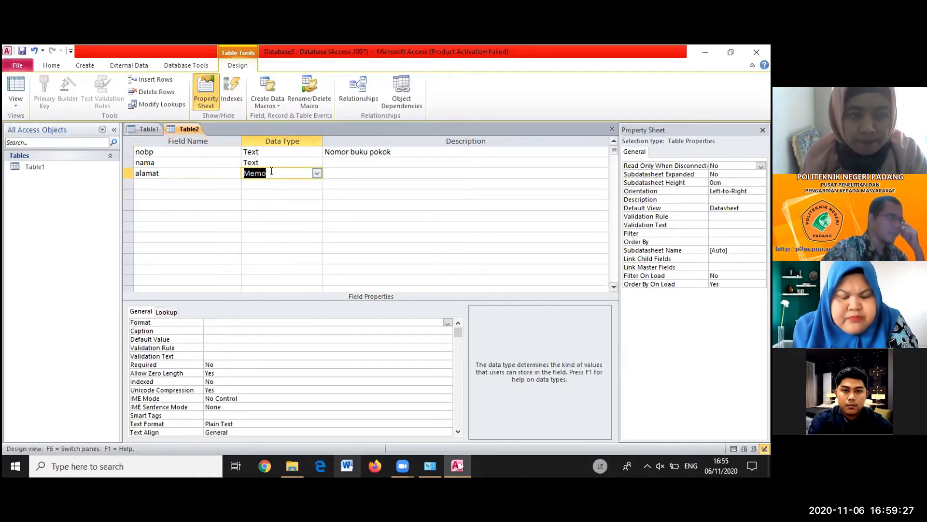
{"action": "left_click", "coordinate": [448, 324]}
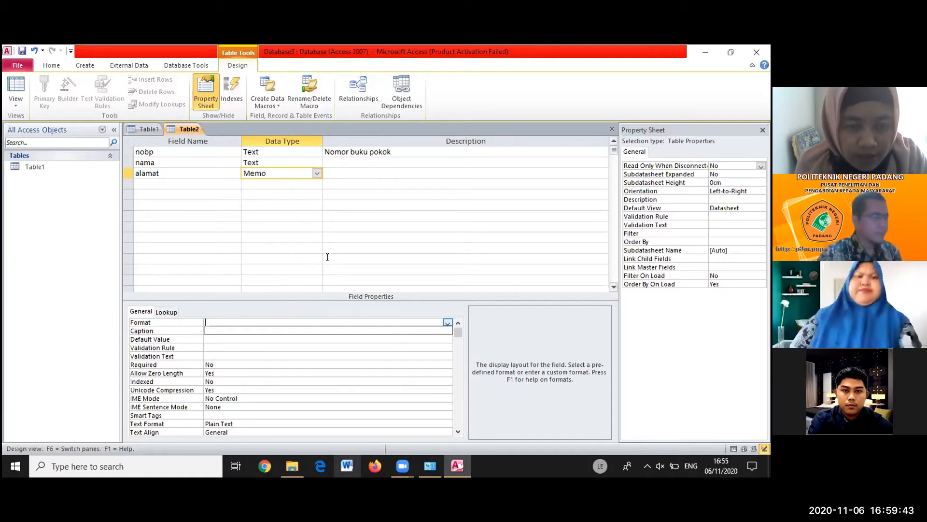
{"action": "left_click", "coordinate": [317, 173]}
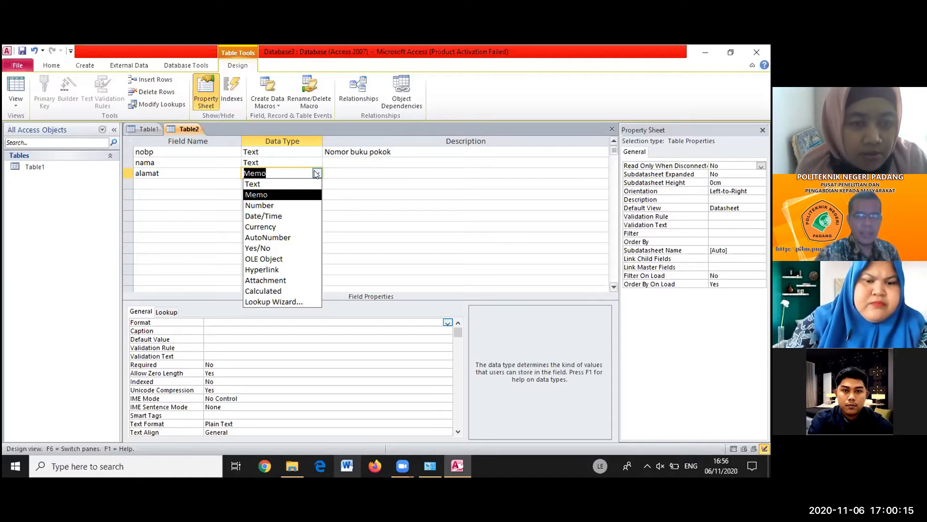
{"action": "left_click", "coordinate": [261, 162]}
{"action": "left_click", "coordinate": [263, 163]}
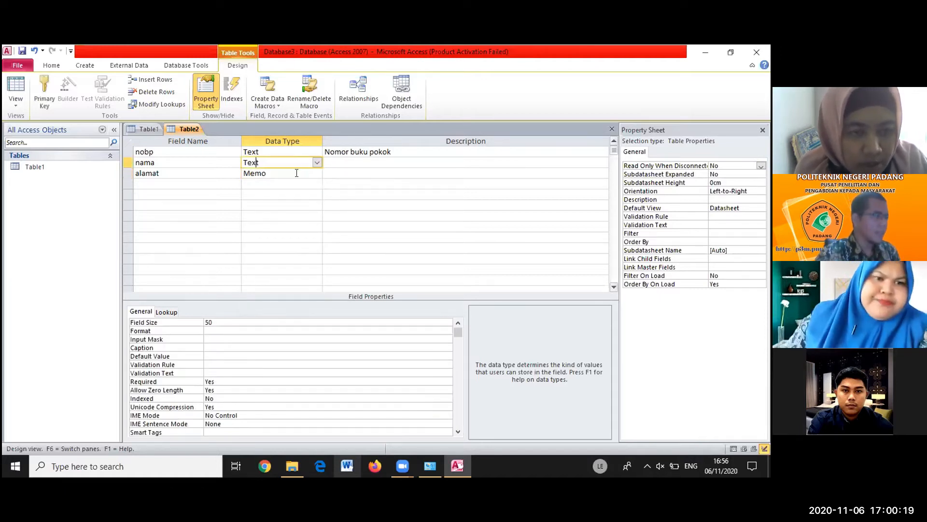
Set the alamat field's data type back to Text and leave its description empty
{"action": "left_click", "coordinate": [296, 173]}
{"action": "left_click", "coordinate": [317, 173]}
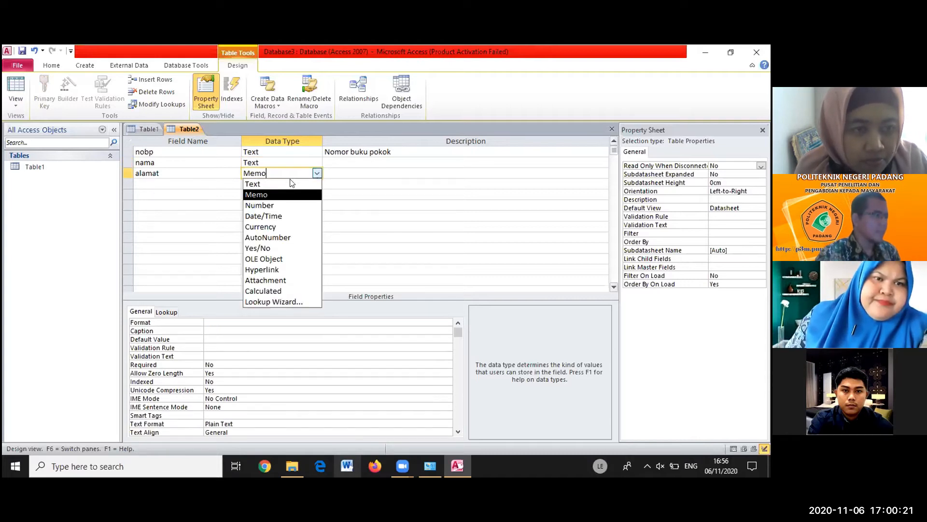
{"action": "left_click", "coordinate": [291, 184]}
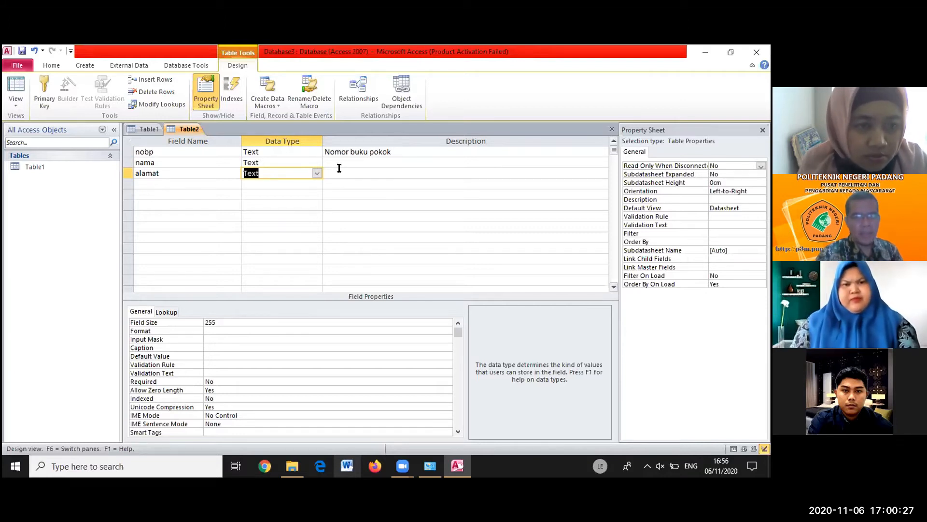
{"action": "key", "text": "Tab"}
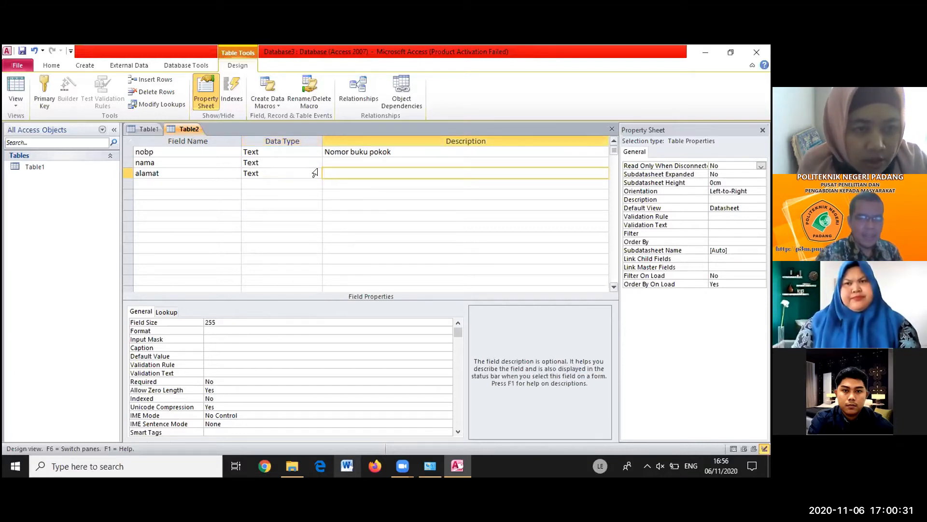
{"action": "left_click", "coordinate": [304, 172]}
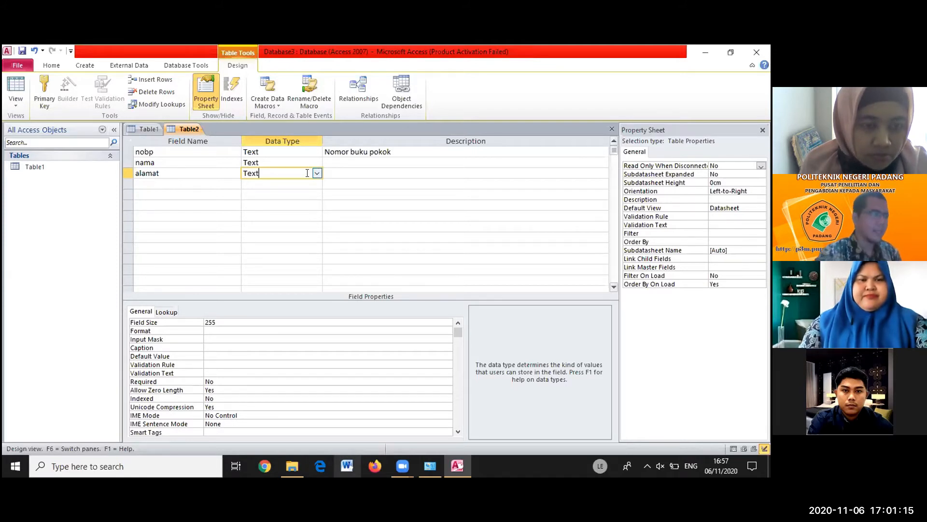
Add a fourth field named hp with the Text data type and a field size of 12
{"action": "left_click", "coordinate": [146, 181]}
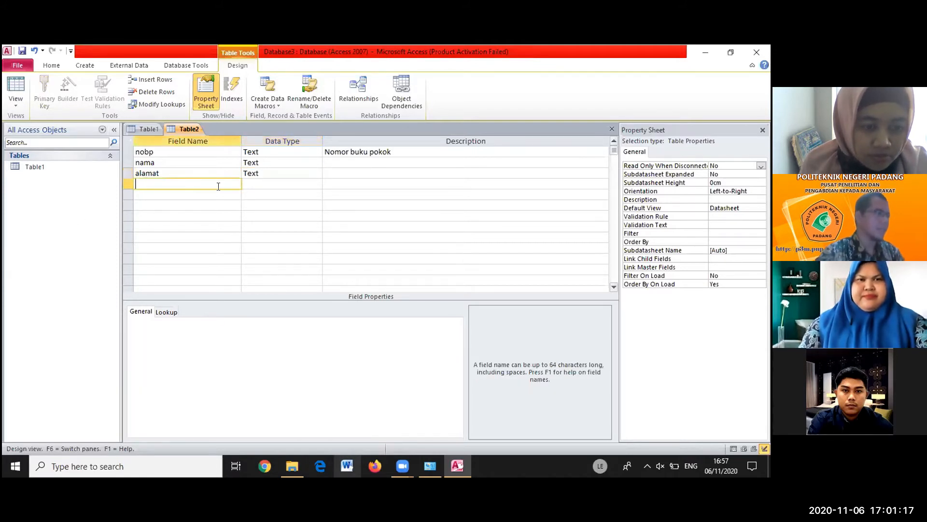
{"action": "type", "text": "hp"}
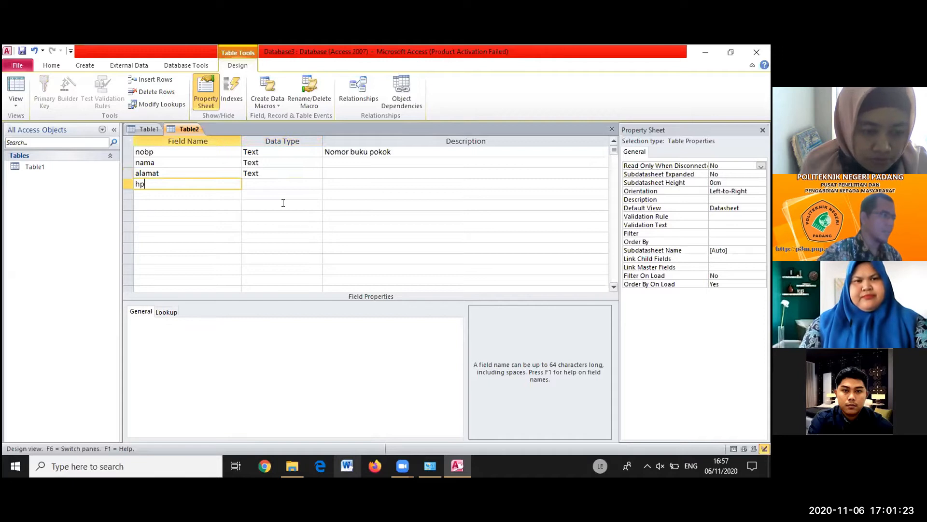
{"action": "left_click", "coordinate": [279, 181]}
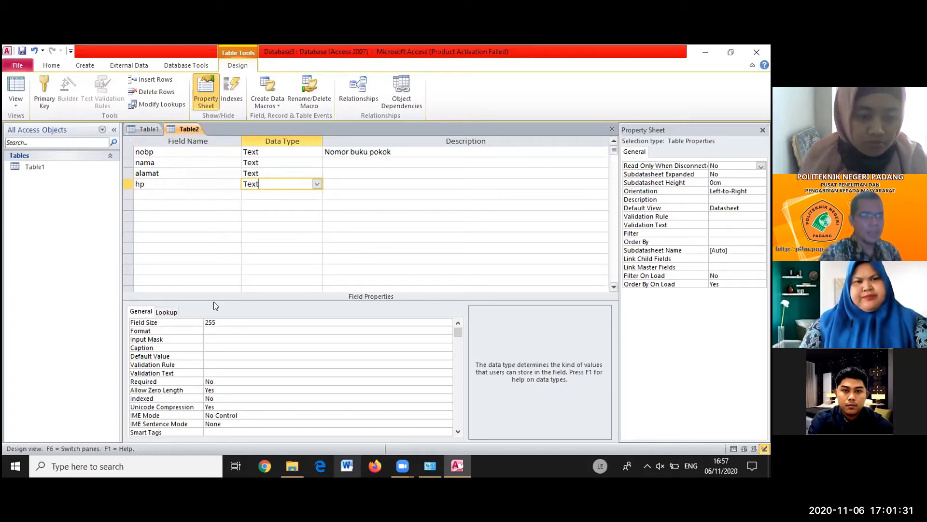
{"action": "left_click", "coordinate": [217, 321]}
{"action": "left_click_drag", "start_coordinate": [218, 321], "coordinate": [192, 321]}
{"action": "type", "text": "12"}
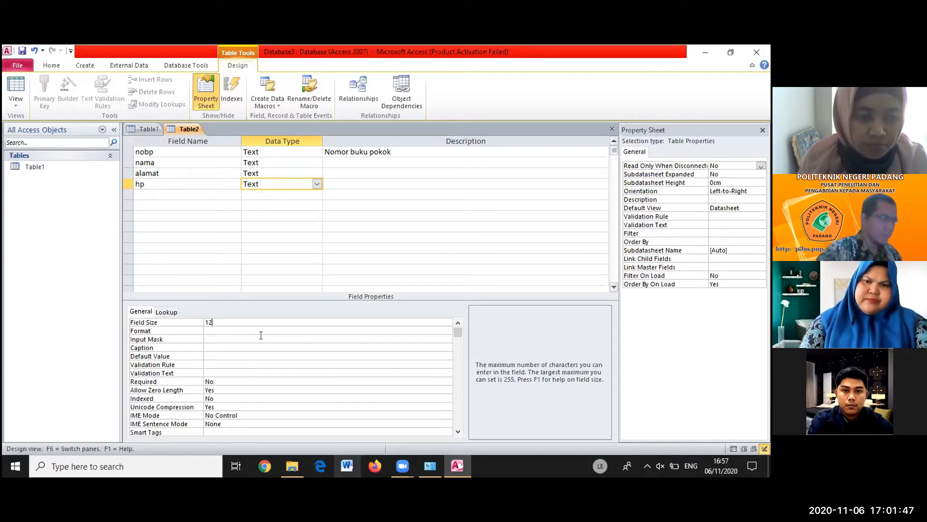
{"action": "left_click", "coordinate": [274, 233]}
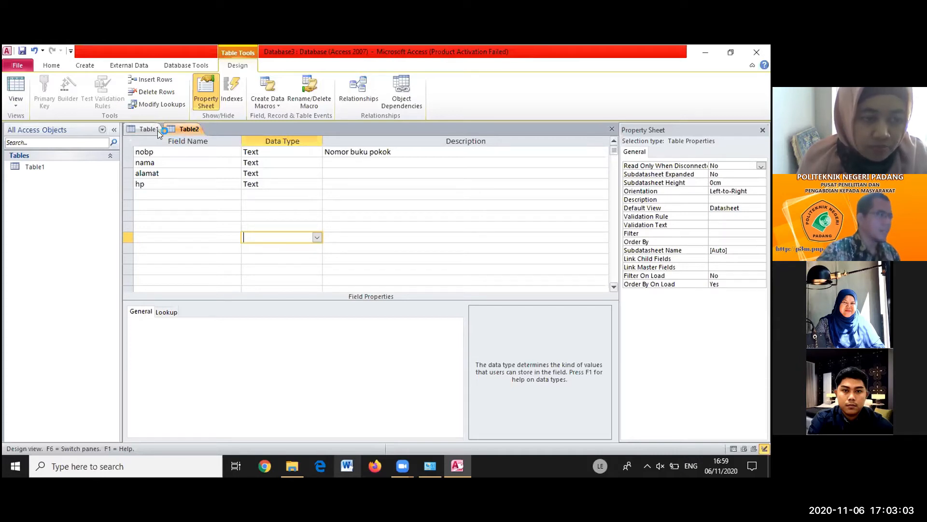
Close Table1, keeping only the table being designed open
{"action": "right_click", "coordinate": [147, 124]}
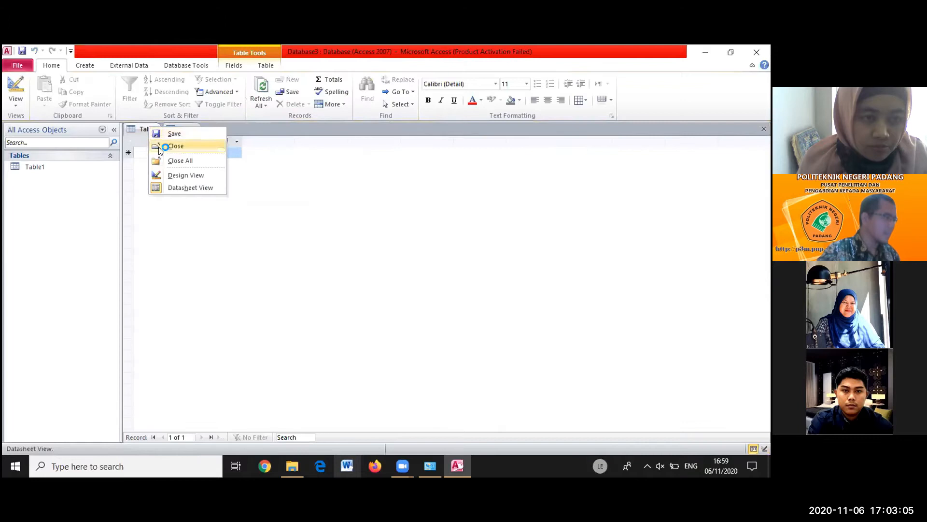
{"action": "left_click", "coordinate": [171, 146]}
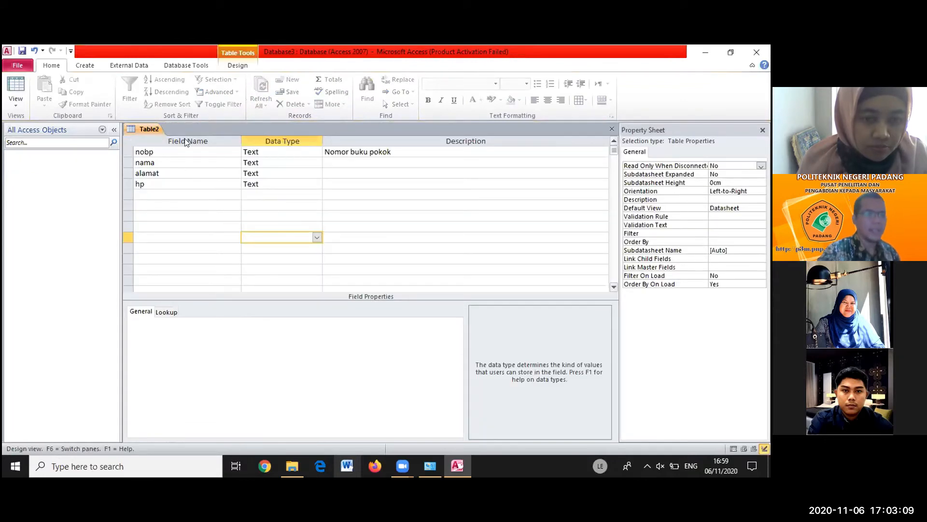
Save the designed table under the name mahasiswa and accept the automatic creation of a primary key
{"action": "right_click", "coordinate": [146, 130]}
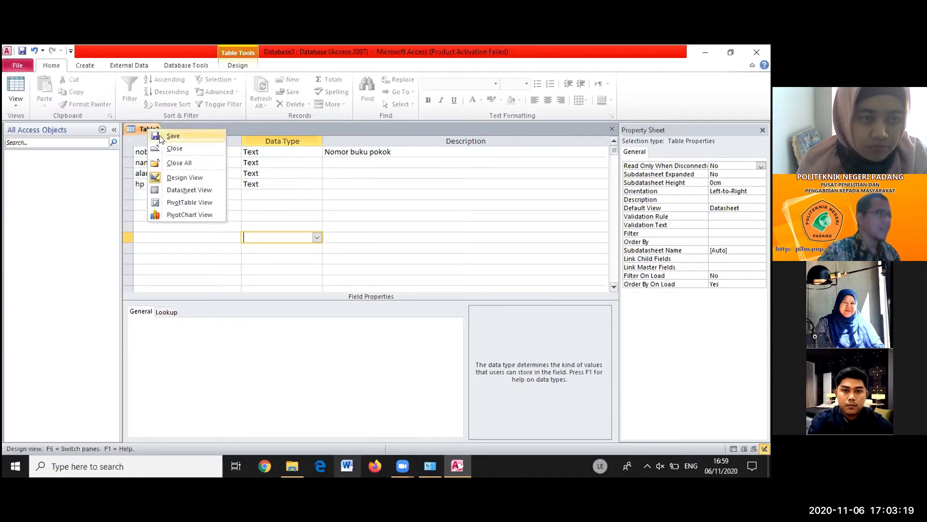
{"action": "left_click", "coordinate": [161, 137]}
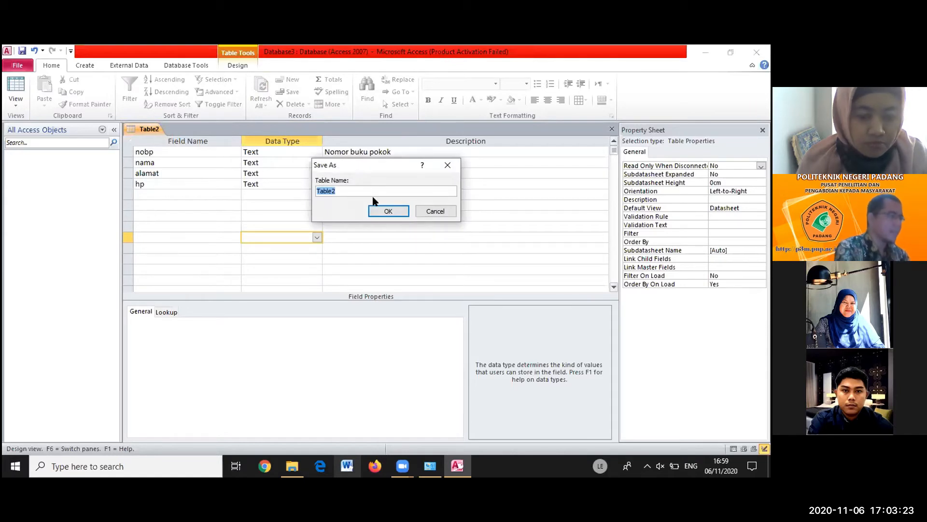
{"action": "type", "text": "mahasiswa"}
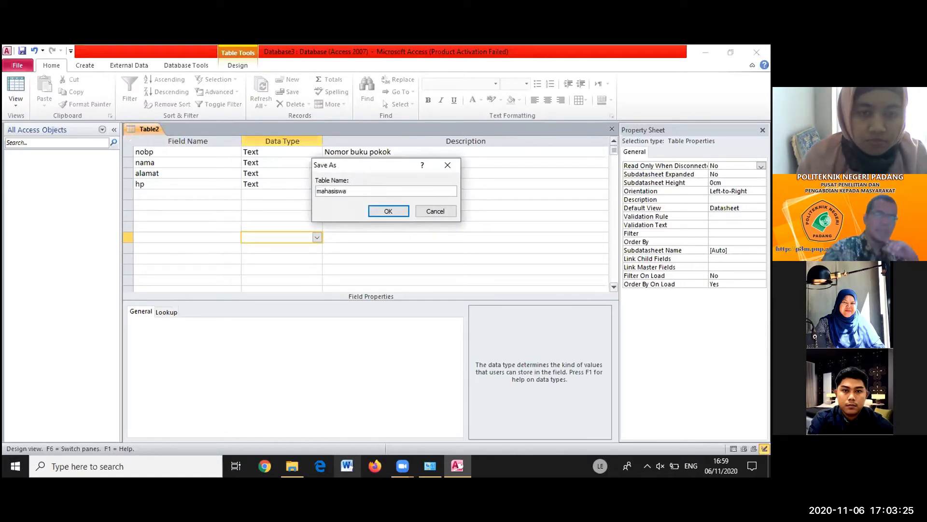
{"action": "left_click", "coordinate": [394, 211]}
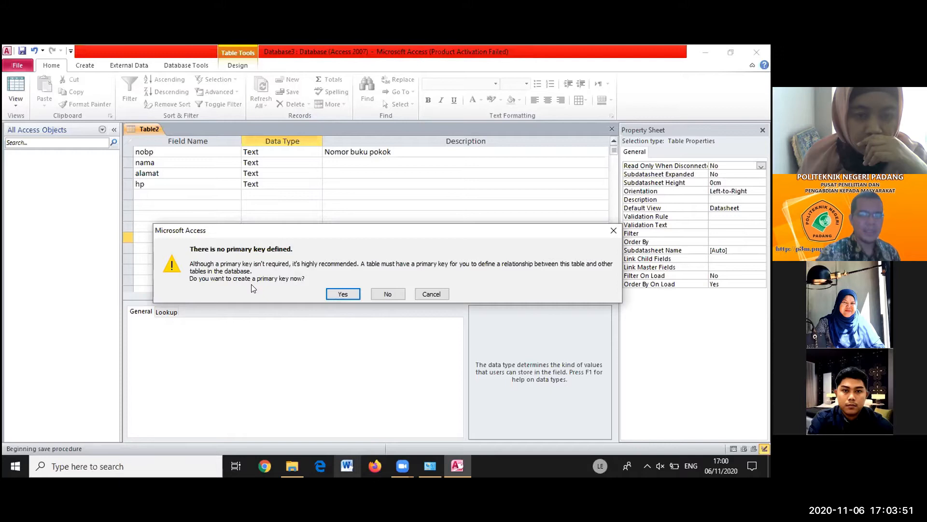
{"action": "left_click", "coordinate": [344, 292]}
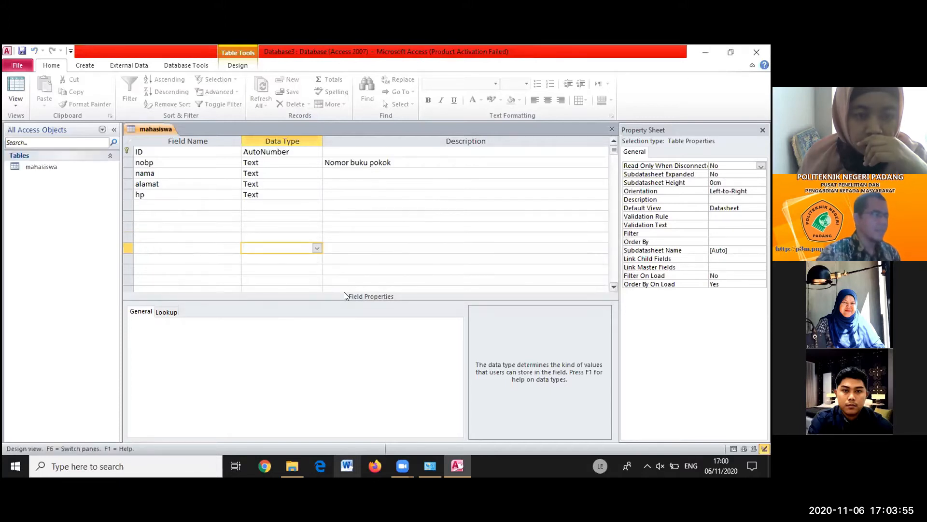
{"action": "left_click", "coordinate": [129, 149]}
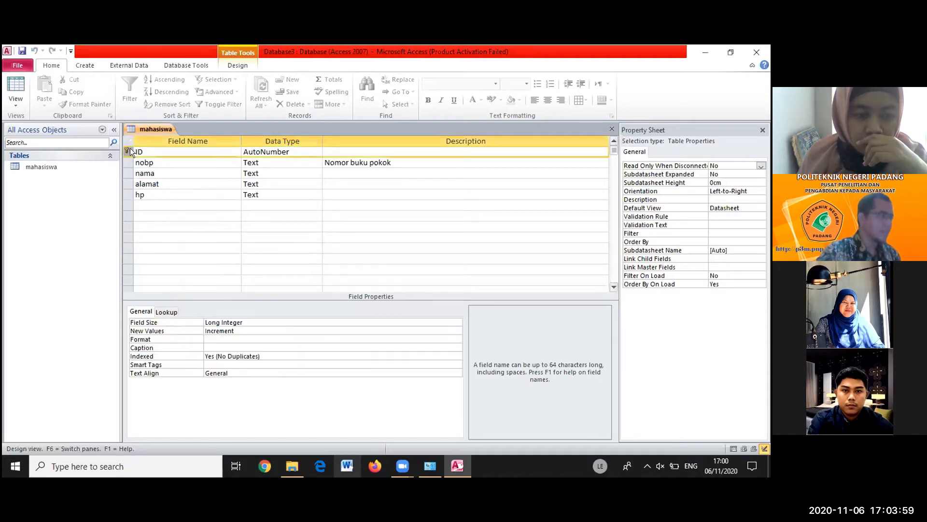
{"action": "right_click", "coordinate": [131, 149]}
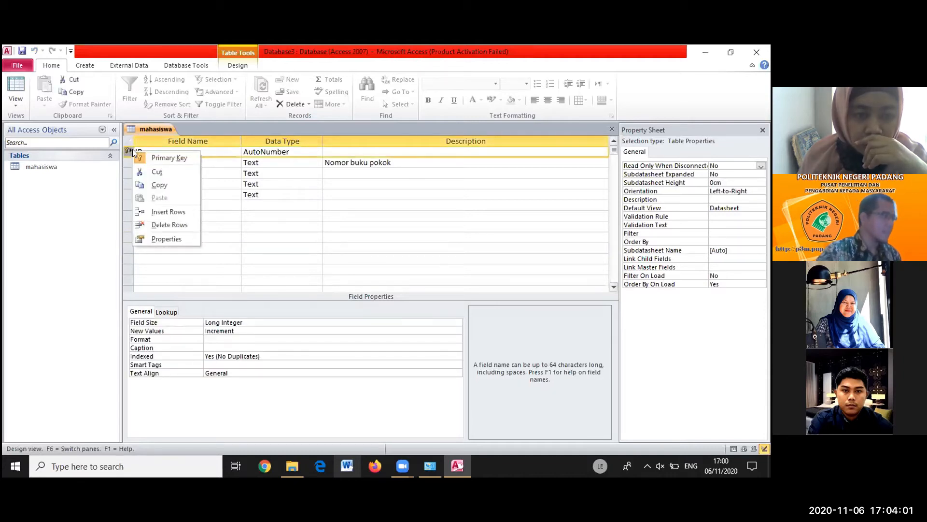
{"action": "left_click", "coordinate": [334, 236]}
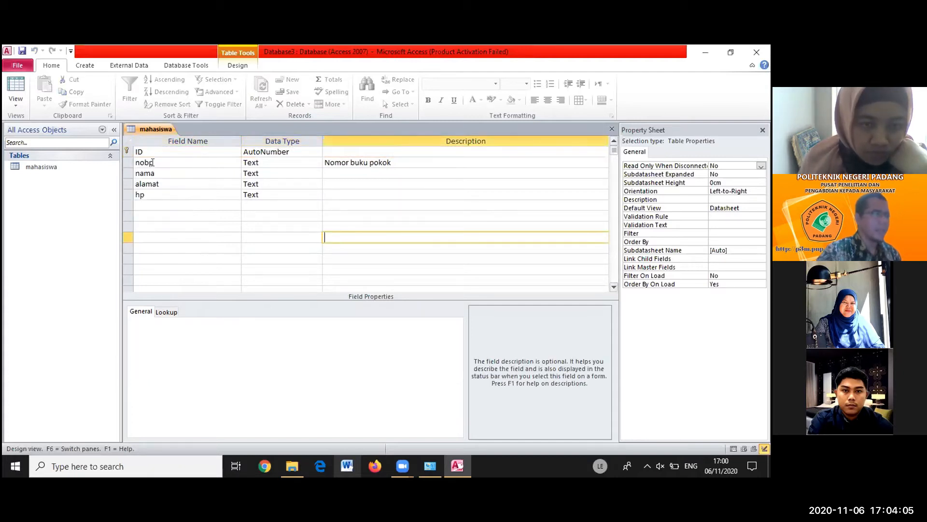
Delete the ID field from the mahasiswa table together with its primary key
{"action": "left_click", "coordinate": [129, 151]}
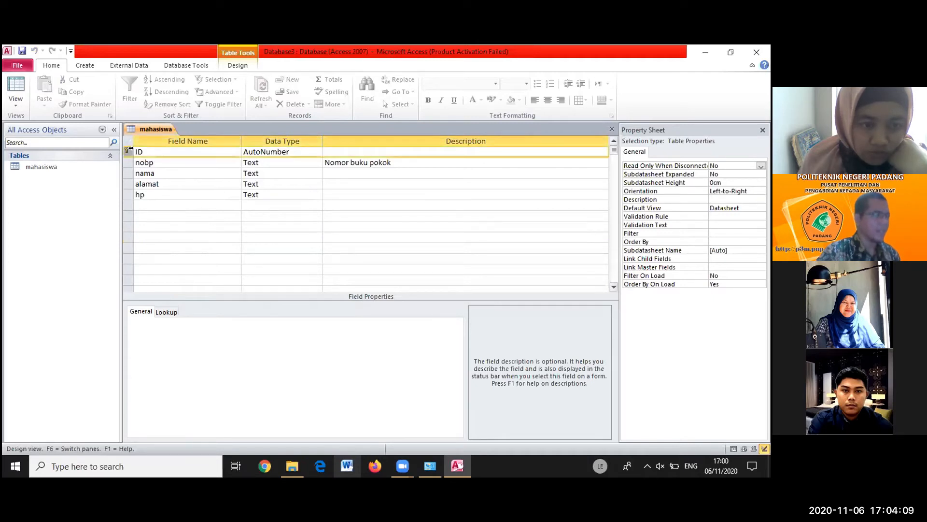
{"action": "right_click", "coordinate": [131, 149]}
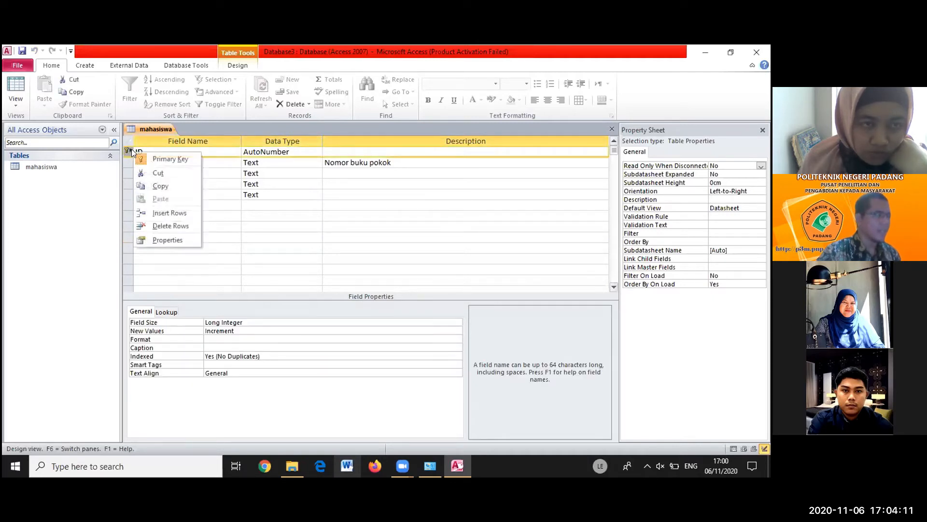
{"action": "left_click", "coordinate": [161, 222]}
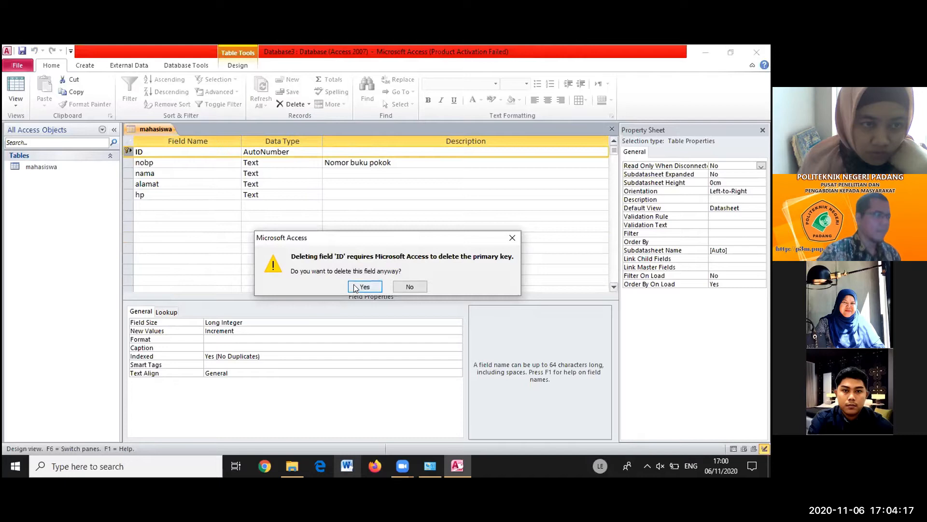
{"action": "left_click", "coordinate": [364, 286]}
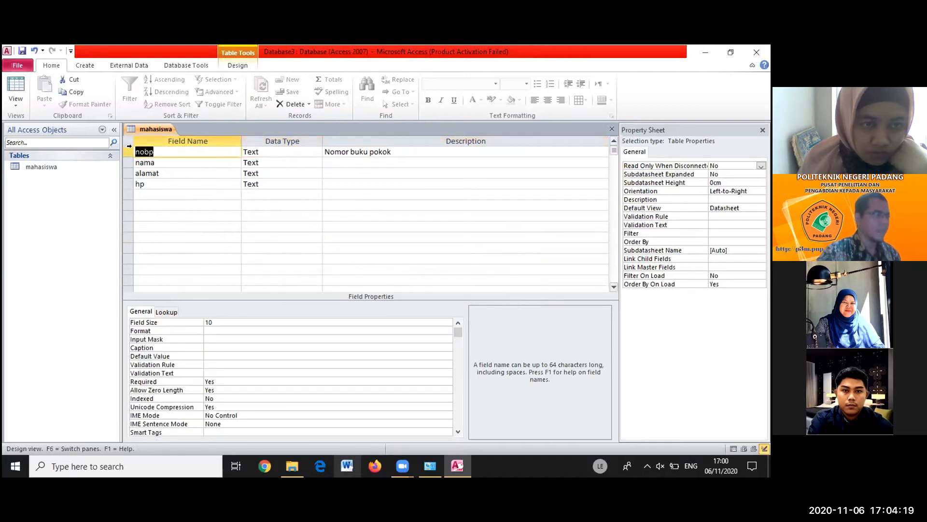
{"action": "left_click", "coordinate": [210, 162]}
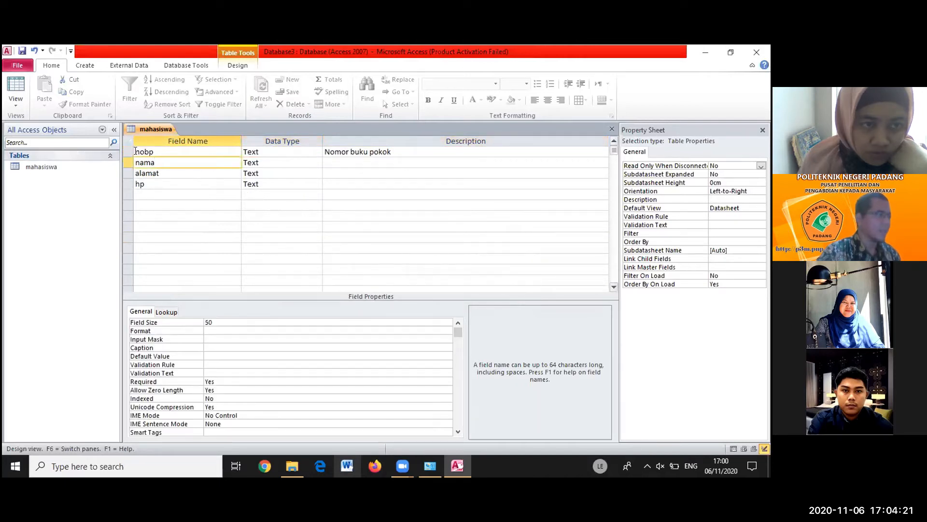
{"action": "left_click", "coordinate": [126, 151]}
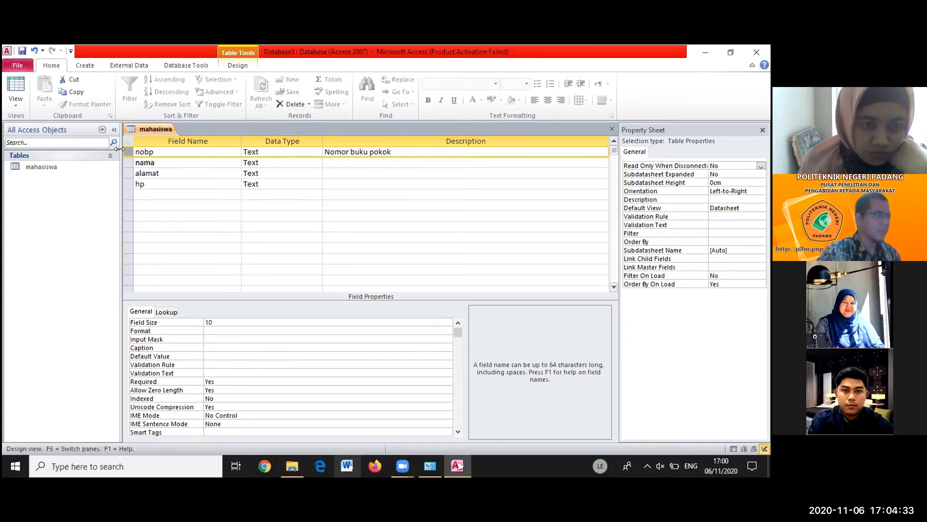
{"action": "right_click", "coordinate": [124, 149]}
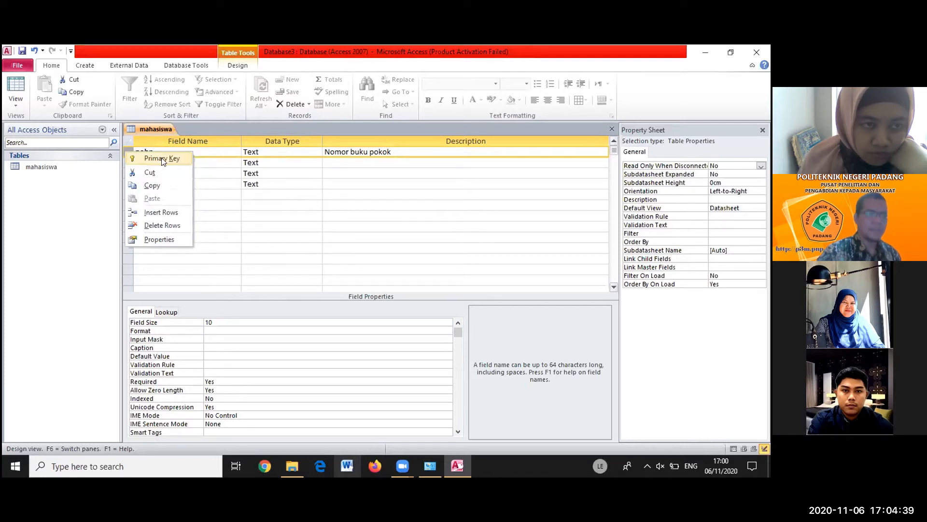
{"action": "left_click", "coordinate": [262, 173]}
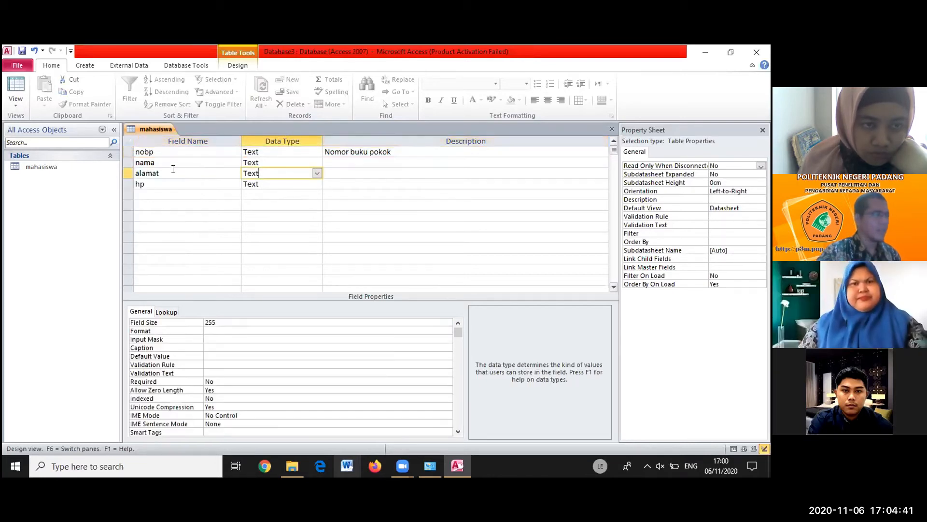
Make the nobp field the primary key of the mahasiswa table
{"action": "left_click", "coordinate": [124, 150]}
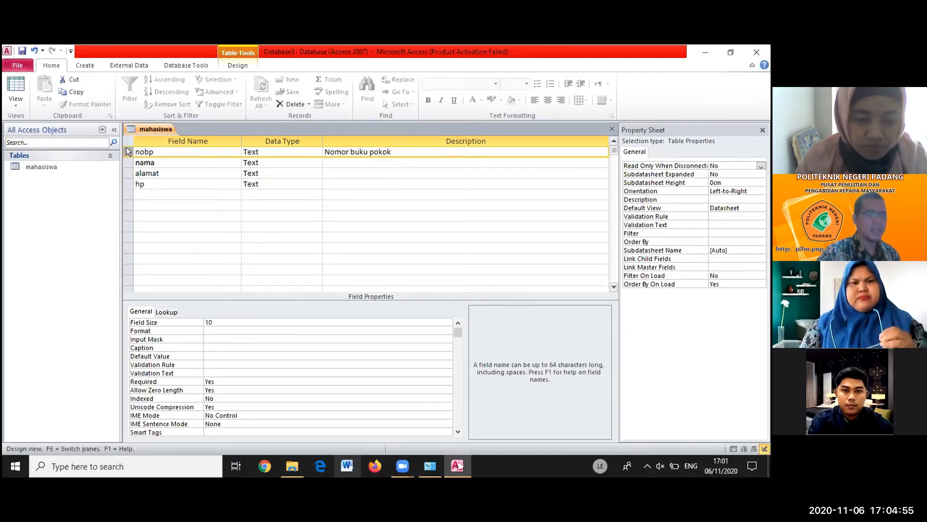
{"action": "right_click", "coordinate": [126, 151]}
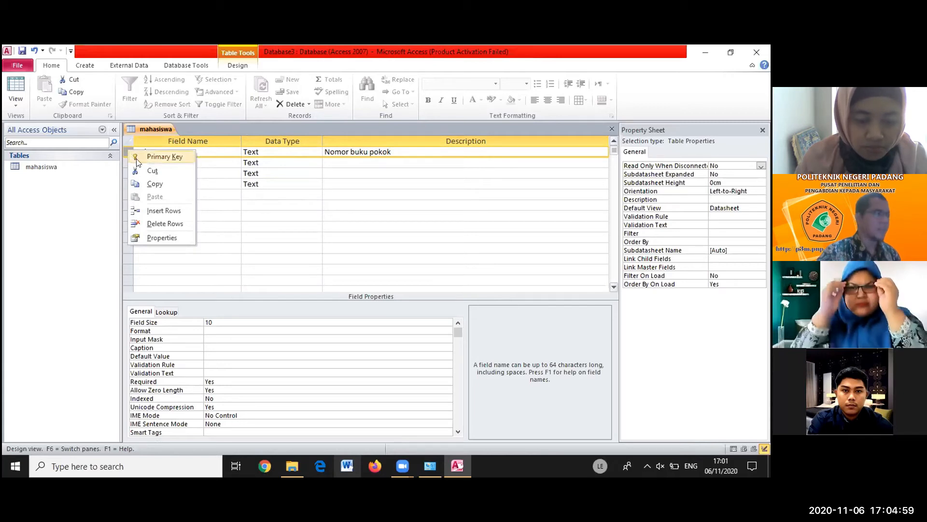
{"action": "left_click", "coordinate": [160, 157]}
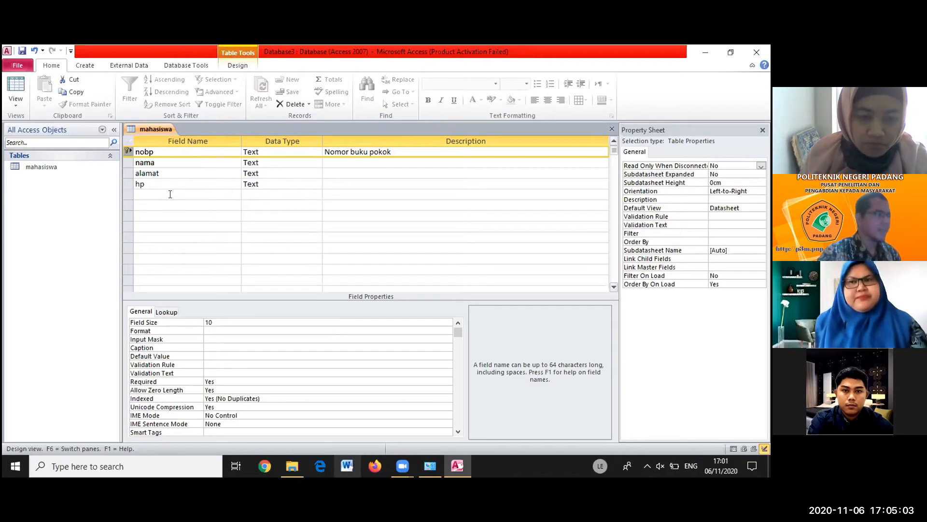
{"action": "left_click", "coordinate": [268, 237]}
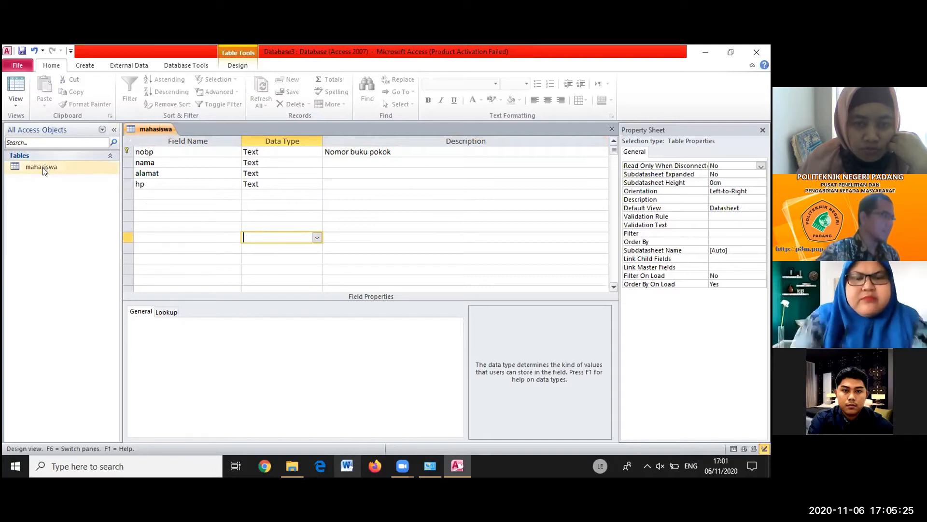
{"action": "left_click", "coordinate": [83, 65]}
{"action": "left_click", "coordinate": [52, 94]}
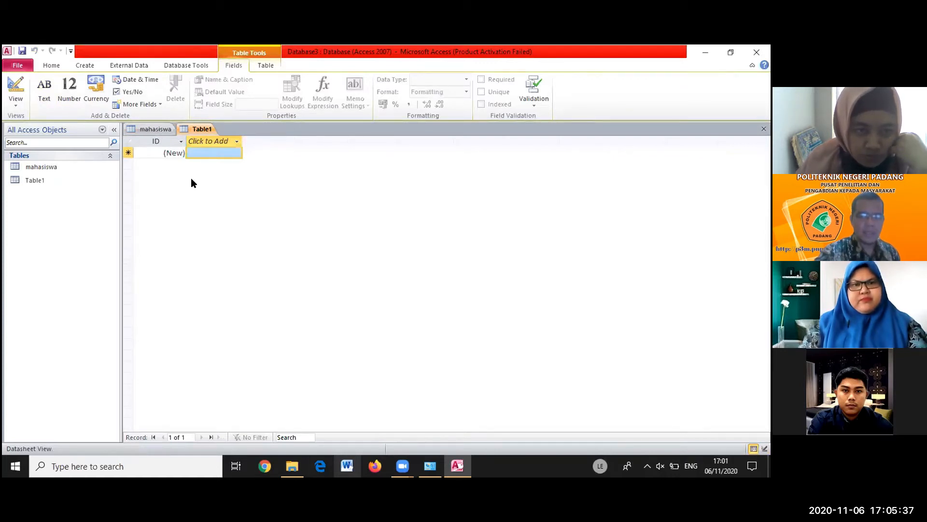
{"action": "left_click", "coordinate": [216, 139]}
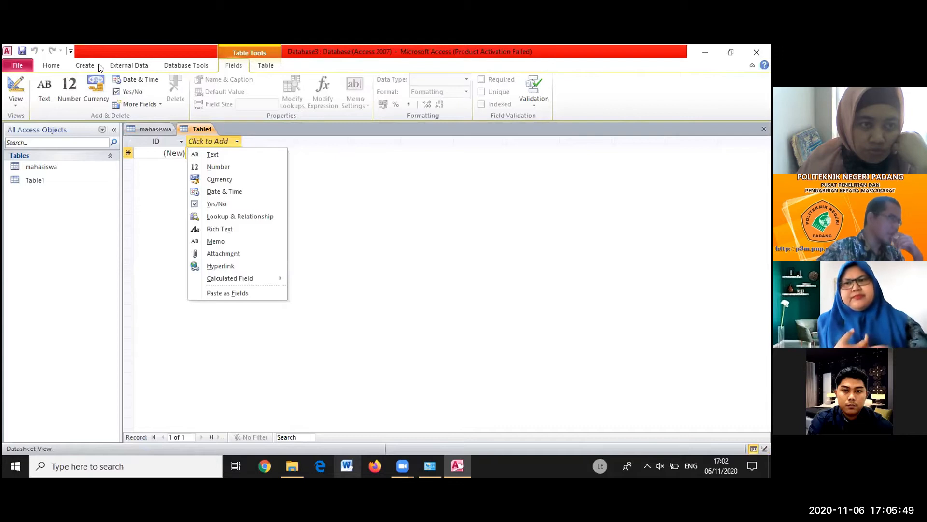
Create another new table in design view and close the unused Table1
{"action": "left_click", "coordinate": [86, 66]}
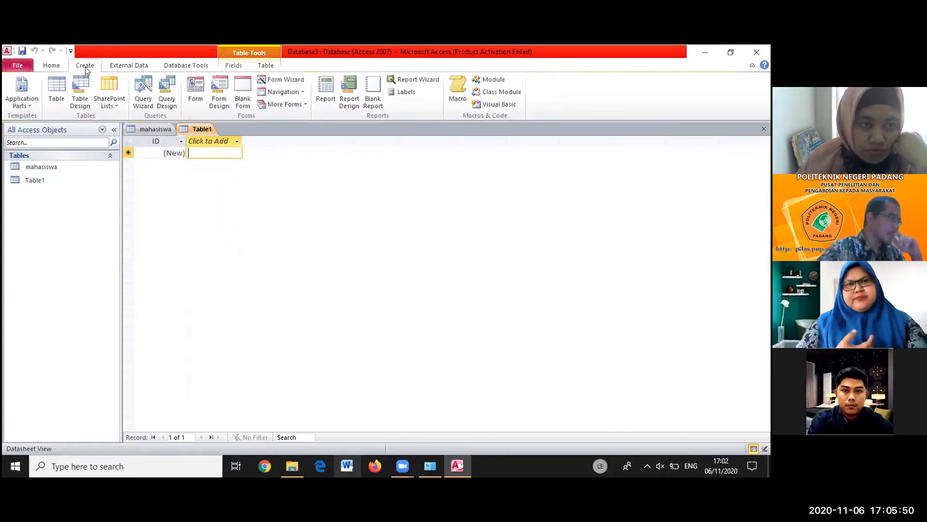
{"action": "left_click", "coordinate": [82, 100]}
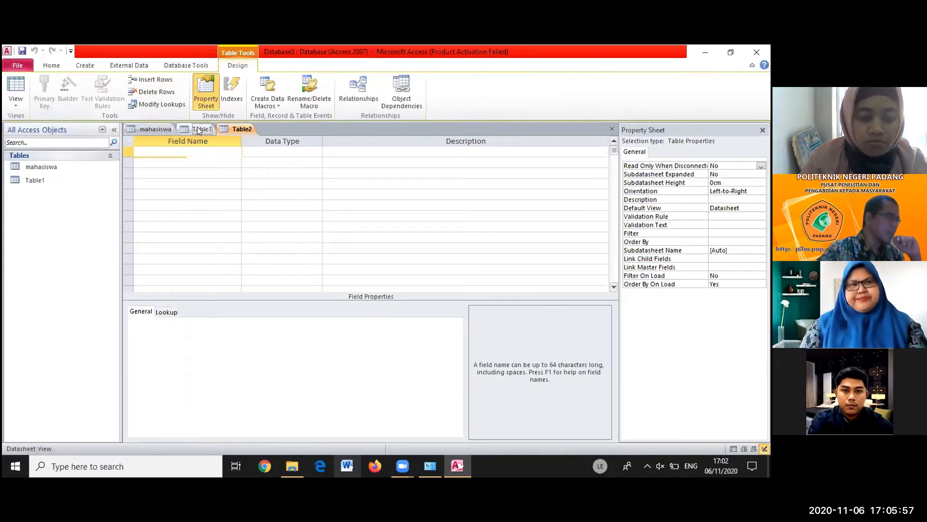
{"action": "left_click", "coordinate": [197, 128]}
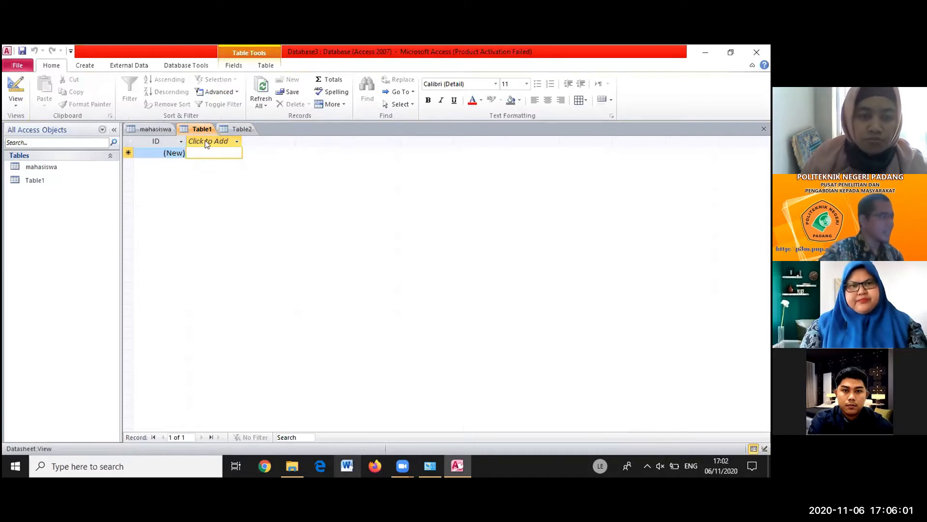
{"action": "right_click", "coordinate": [203, 126]}
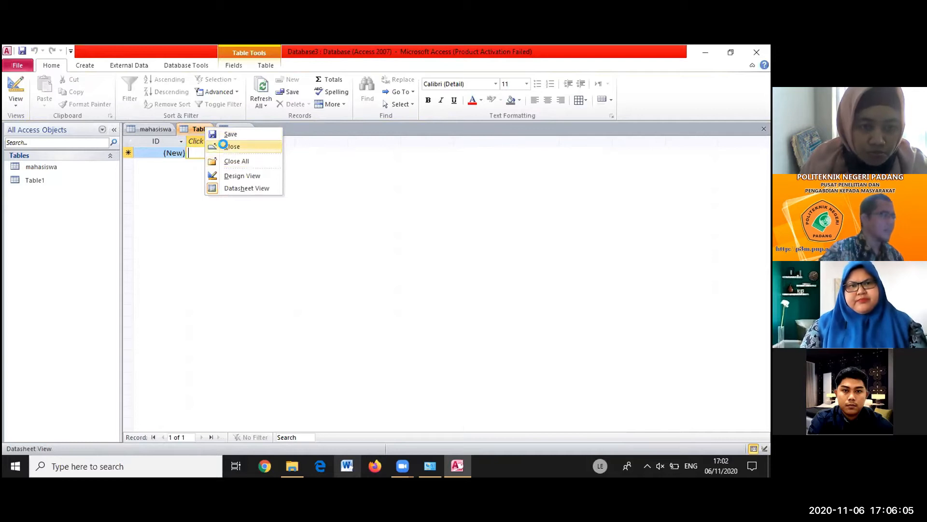
{"action": "left_click", "coordinate": [236, 176]}
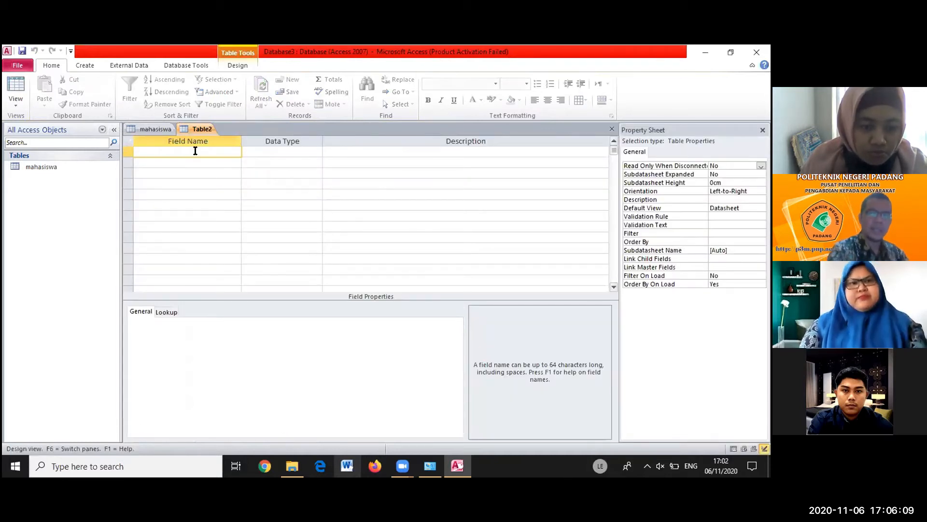
Add four fields named kode, nama, sks and semester to Table2
{"action": "type", "text": "kode"}
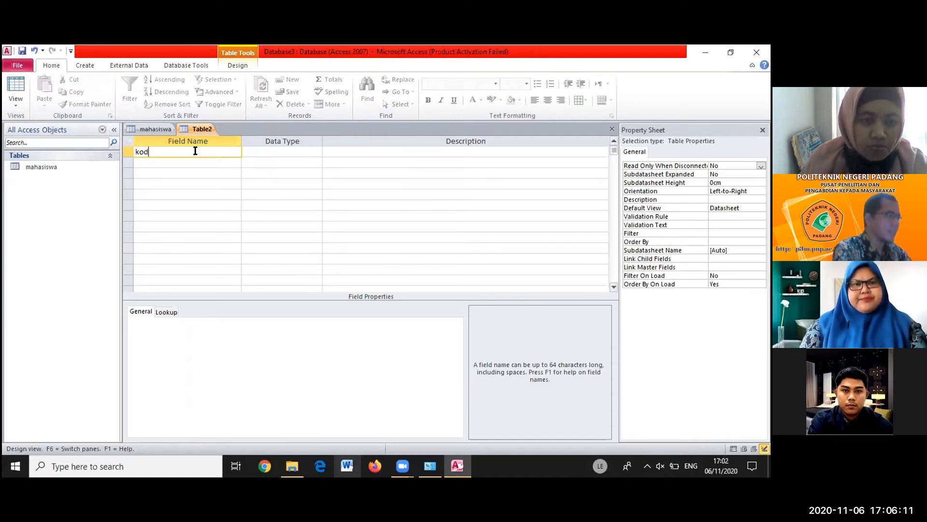
{"action": "left_click", "coordinate": [187, 160]}
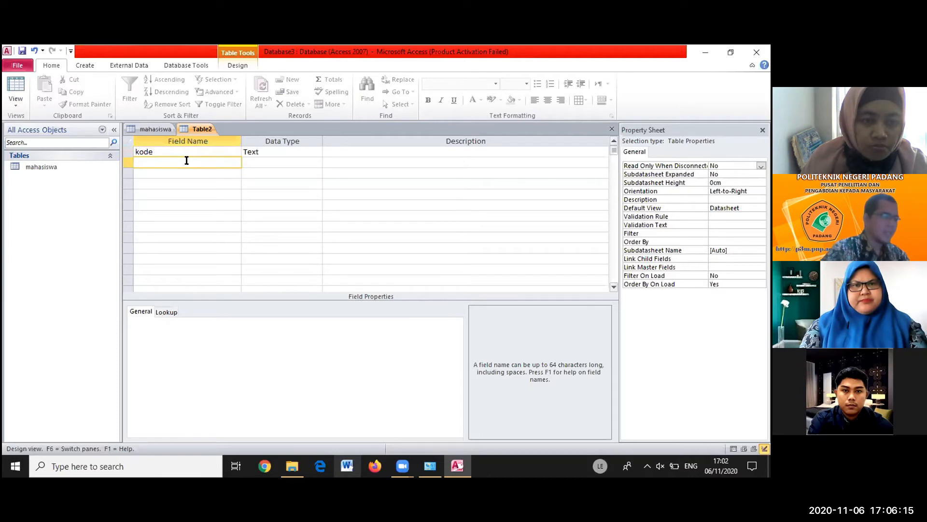
{"action": "type", "text": "nama"}
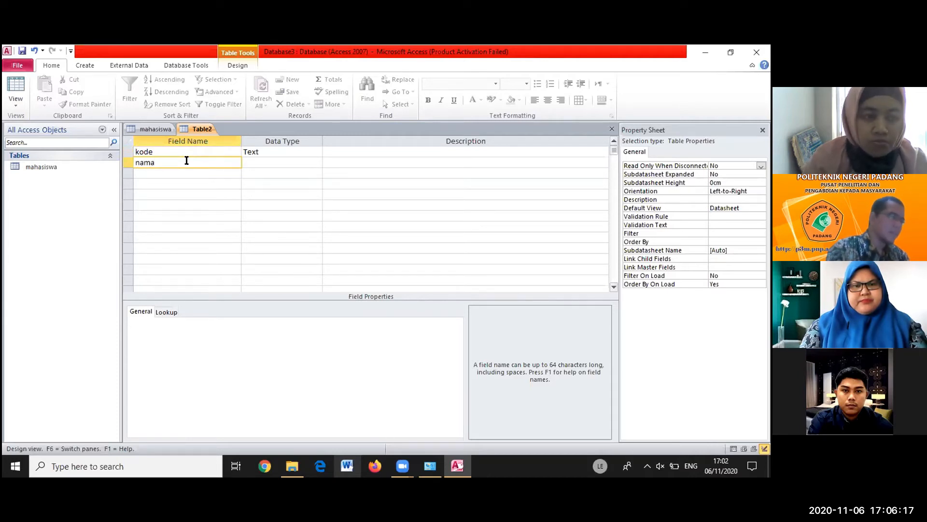
{"action": "left_click", "coordinate": [175, 173]}
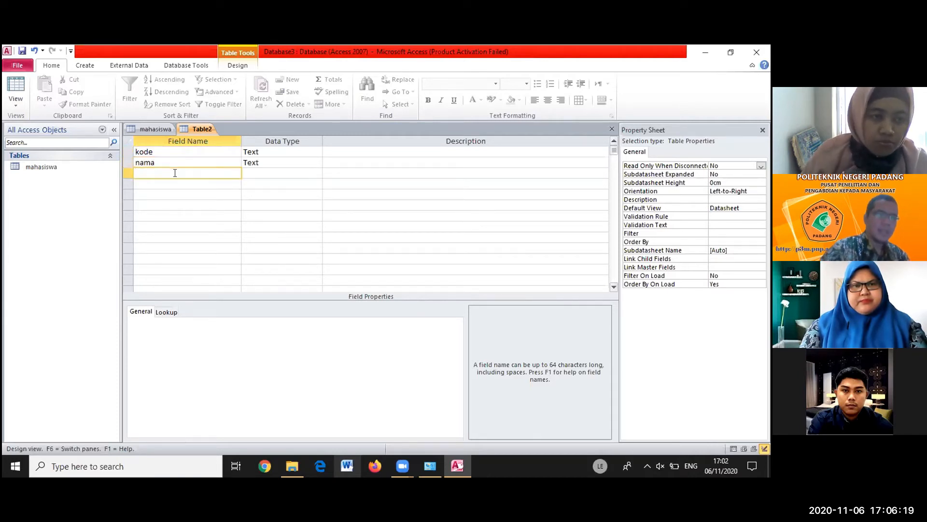
{"action": "type", "text": "sks"}
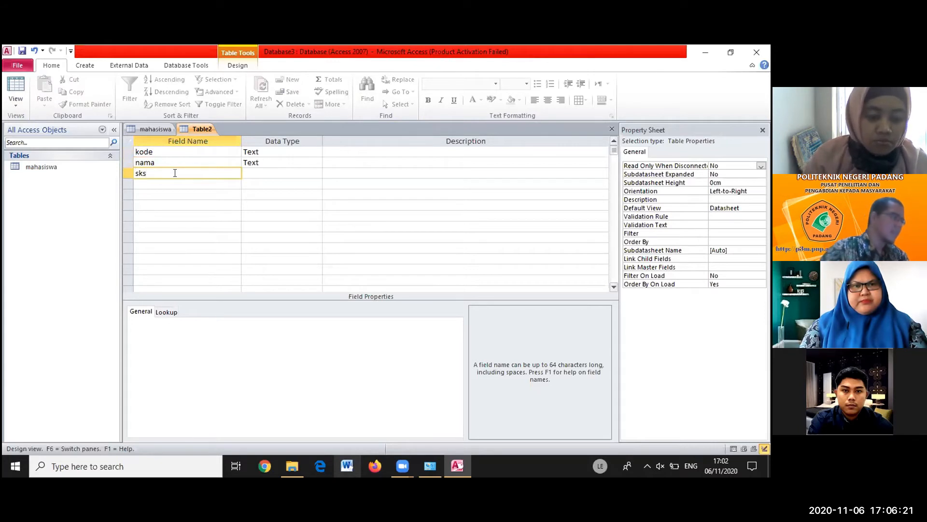
{"action": "left_click", "coordinate": [165, 182]}
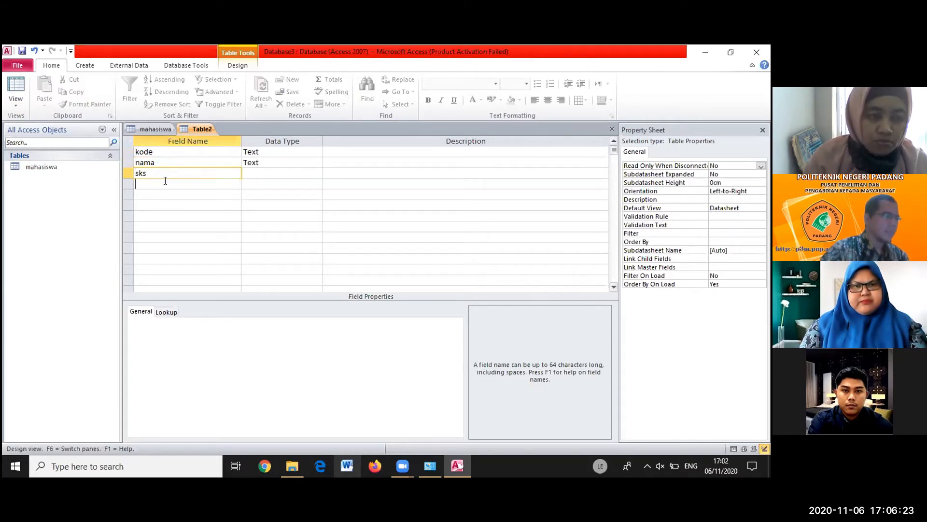
{"action": "type", "text": "semester"}
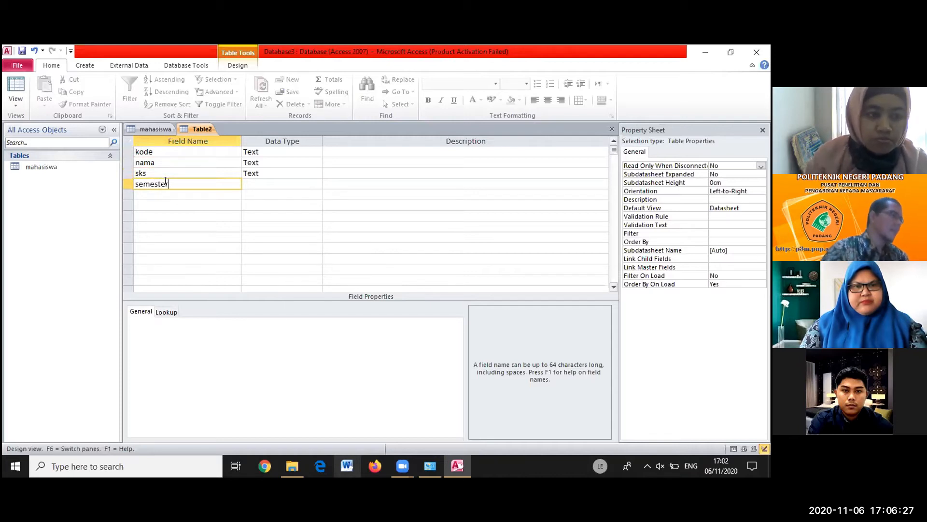
Set the kode field's size to 6 and make it a required field
{"action": "left_click", "coordinate": [281, 151]}
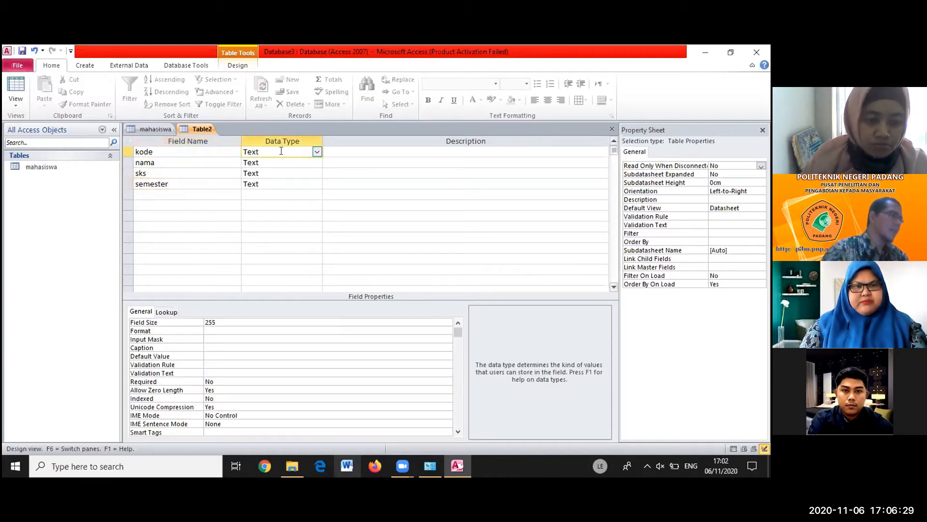
{"action": "left_click", "coordinate": [153, 322]}
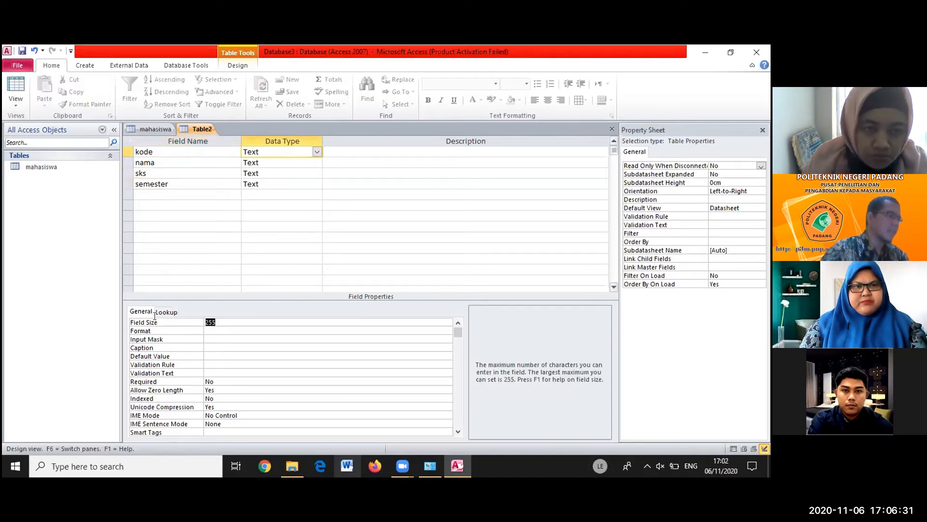
{"action": "type", "text": "6"}
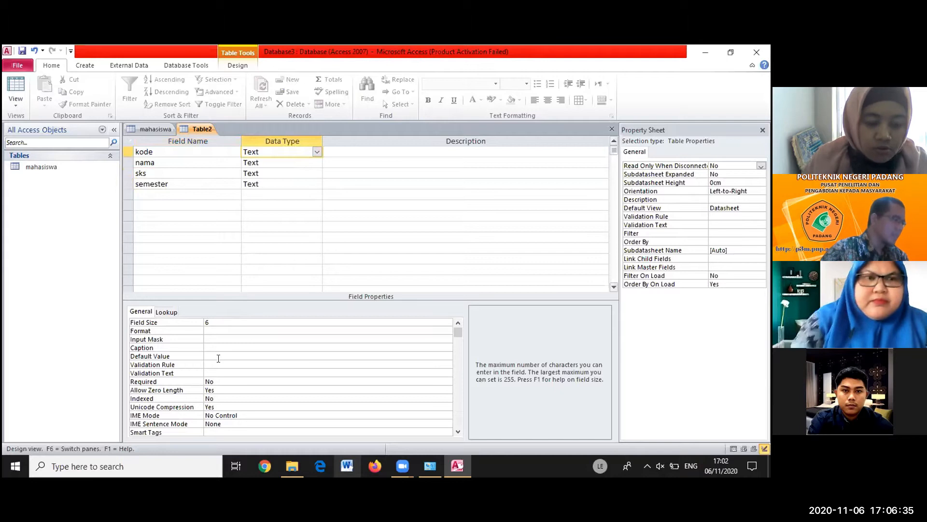
{"action": "left_click", "coordinate": [218, 379]}
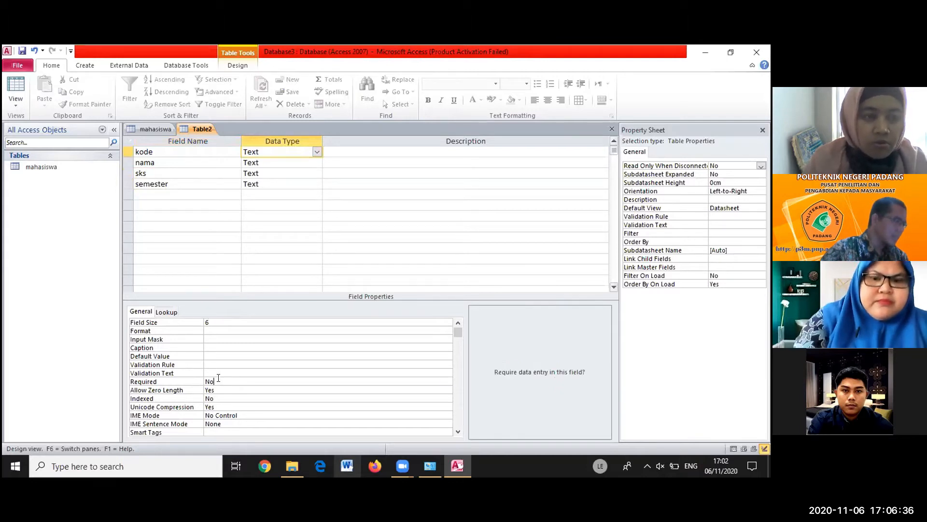
{"action": "left_click", "coordinate": [447, 381]}
{"action": "left_click", "coordinate": [359, 389]}
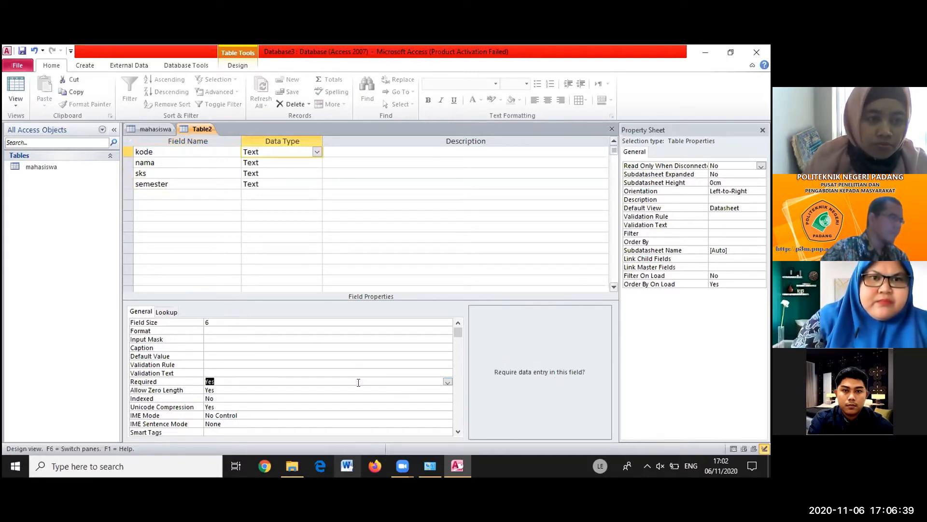
Give the nama field the Text data type and a field size of 50, and make it required
{"action": "left_click", "coordinate": [306, 162]}
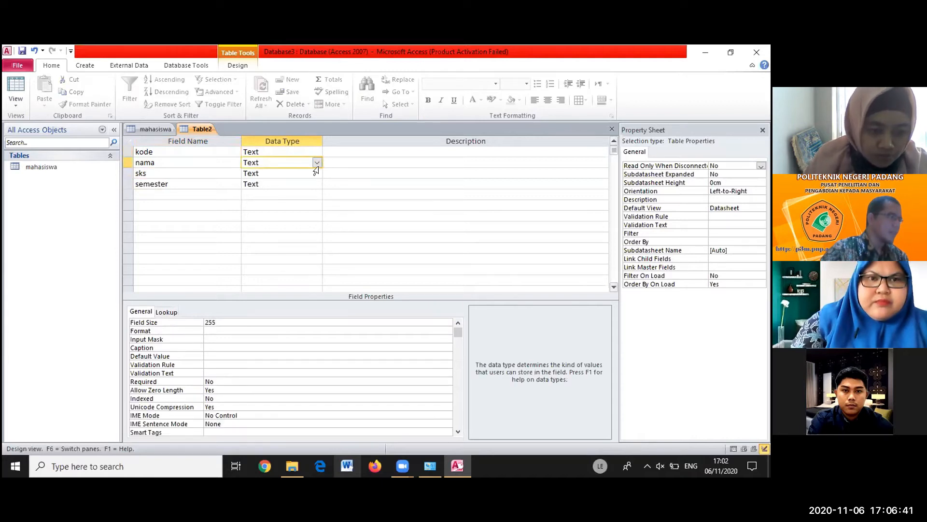
{"action": "left_click", "coordinate": [314, 163]}
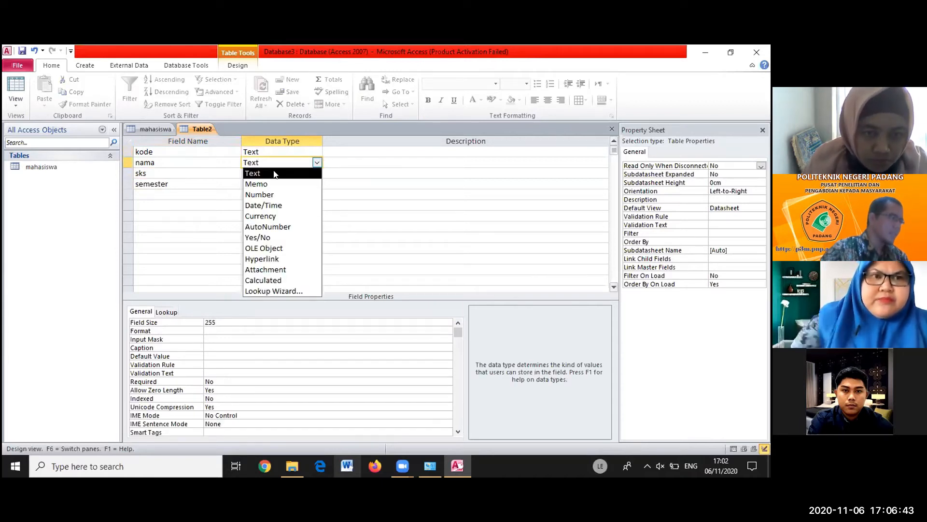
{"action": "left_click", "coordinate": [274, 172]}
{"action": "left_click", "coordinate": [242, 322]}
{"action": "left_click", "coordinate": [154, 322]}
{"action": "type", "text": "50"}
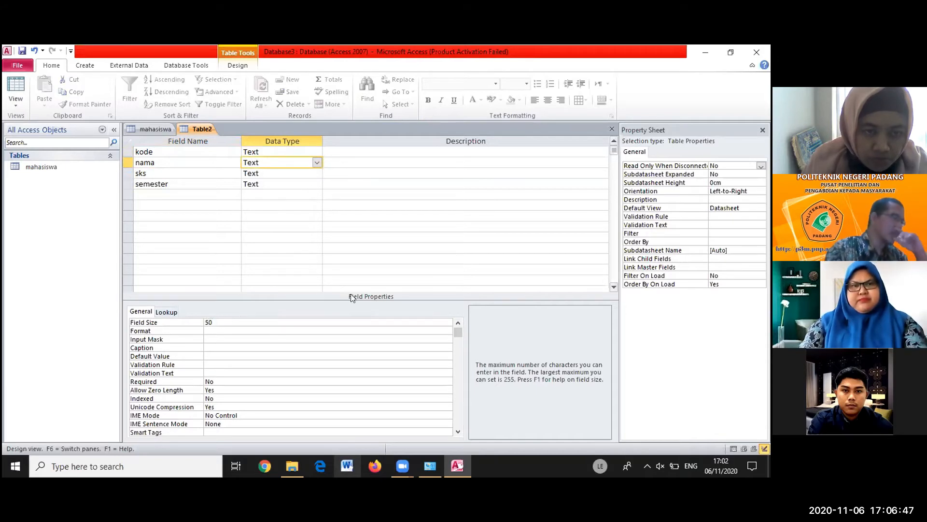
{"action": "left_click", "coordinate": [208, 382]}
{"action": "left_click", "coordinate": [449, 382]}
{"action": "left_click", "coordinate": [312, 390]}
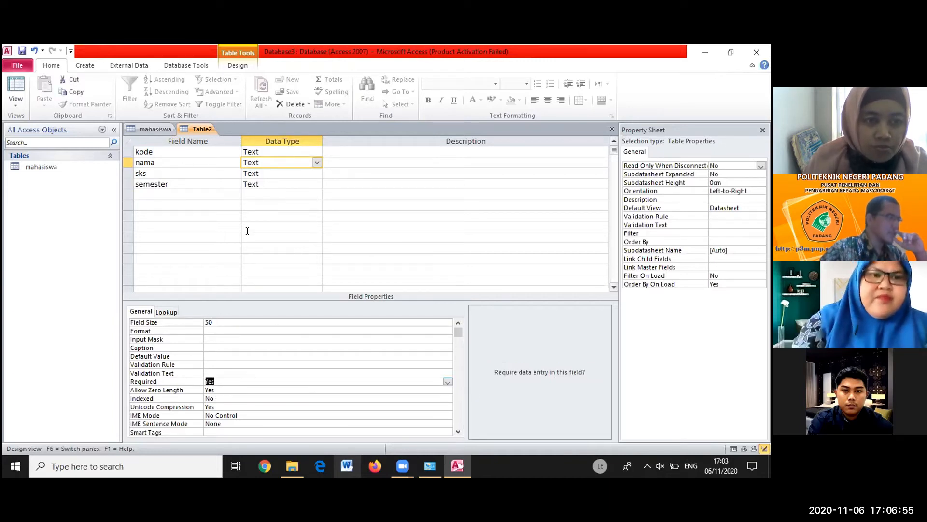
Give the sks field the Number data type with a field size of Byte, and make it required
{"action": "left_click", "coordinate": [268, 173]}
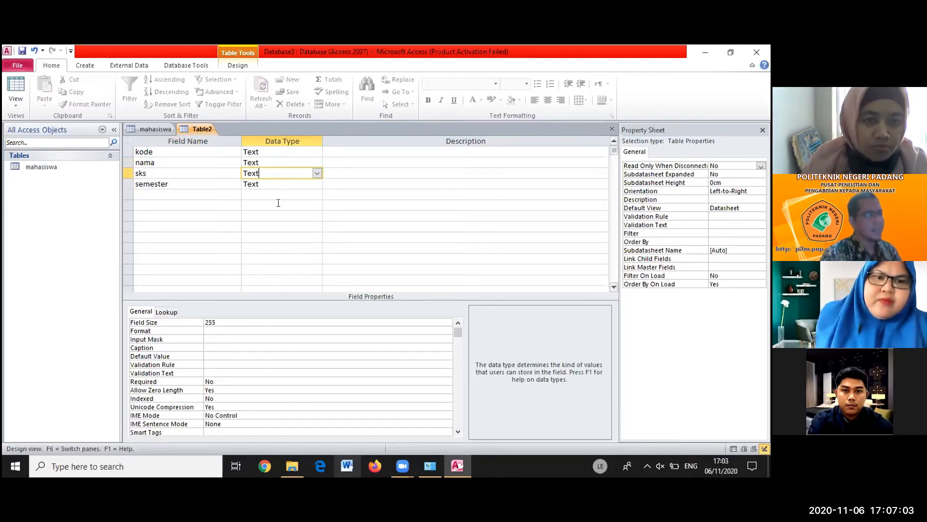
{"action": "left_click", "coordinate": [319, 172]}
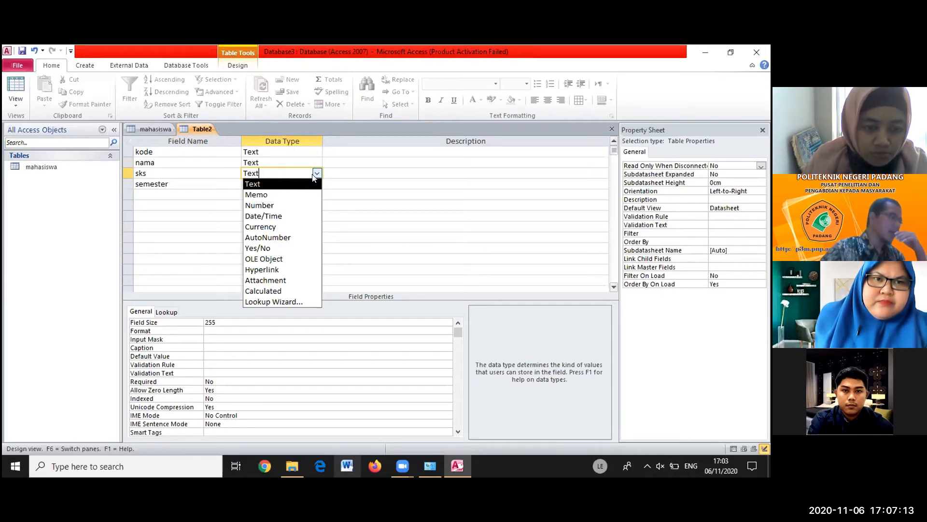
{"action": "left_click", "coordinate": [282, 205]}
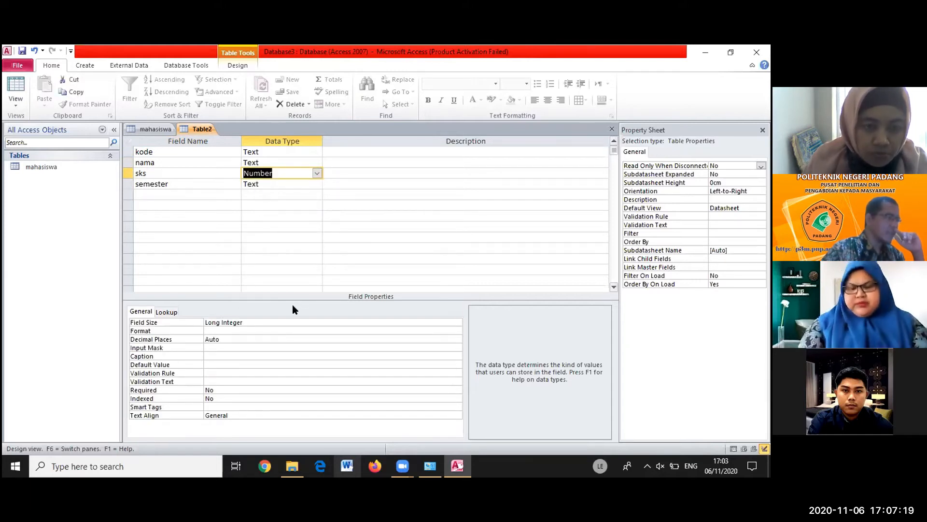
{"action": "left_click", "coordinate": [252, 322]}
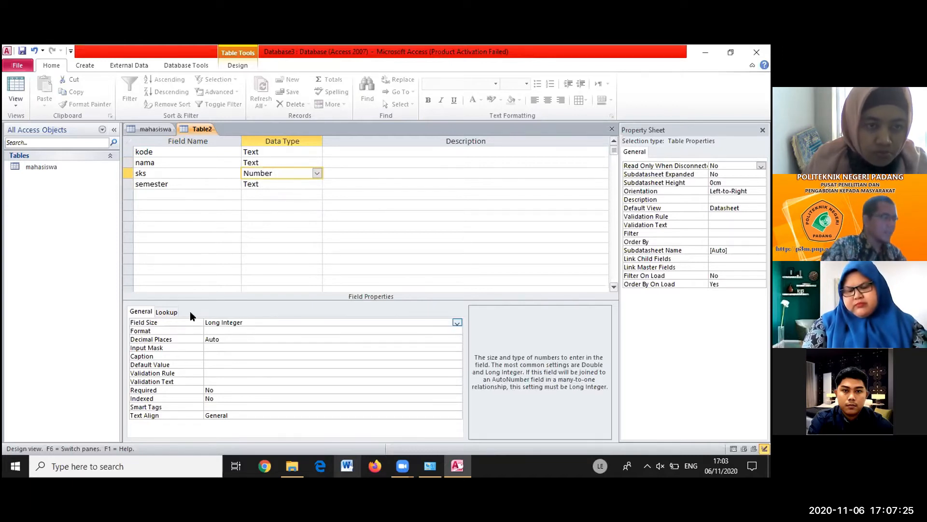
{"action": "left_click", "coordinate": [457, 323]}
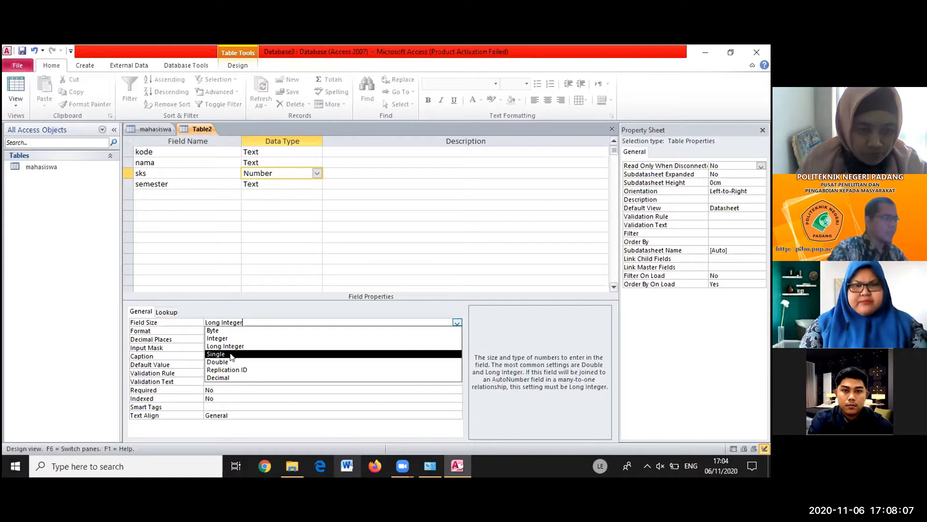
{"action": "left_click", "coordinate": [213, 330]}
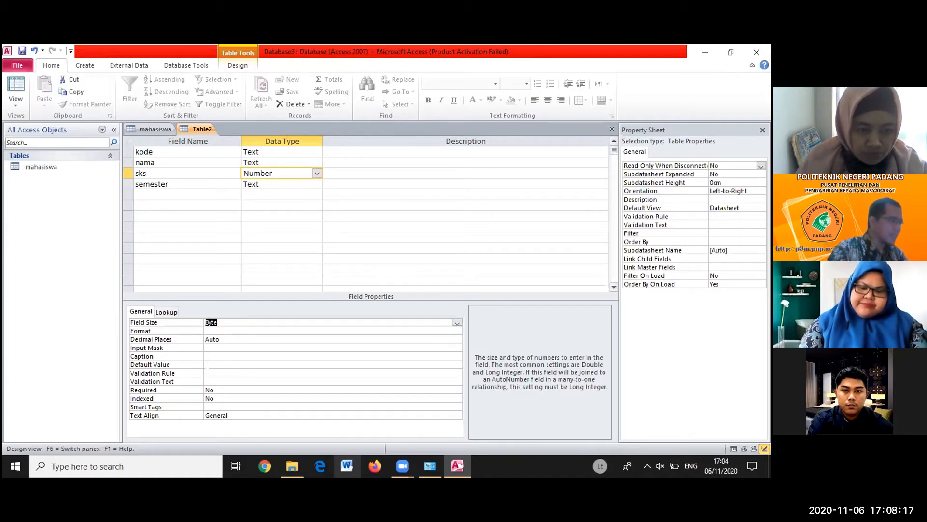
{"action": "left_click", "coordinate": [209, 388]}
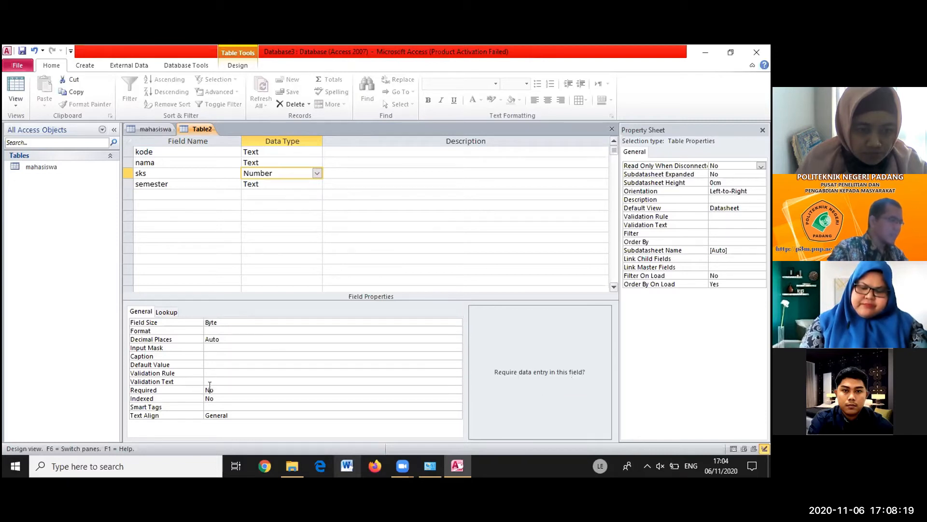
{"action": "left_click", "coordinate": [456, 390]}
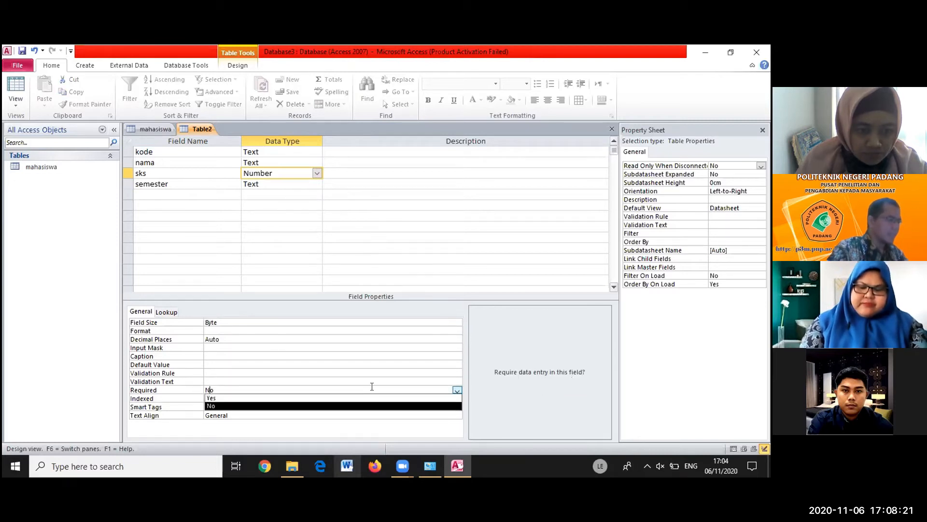
{"action": "left_click", "coordinate": [235, 398]}
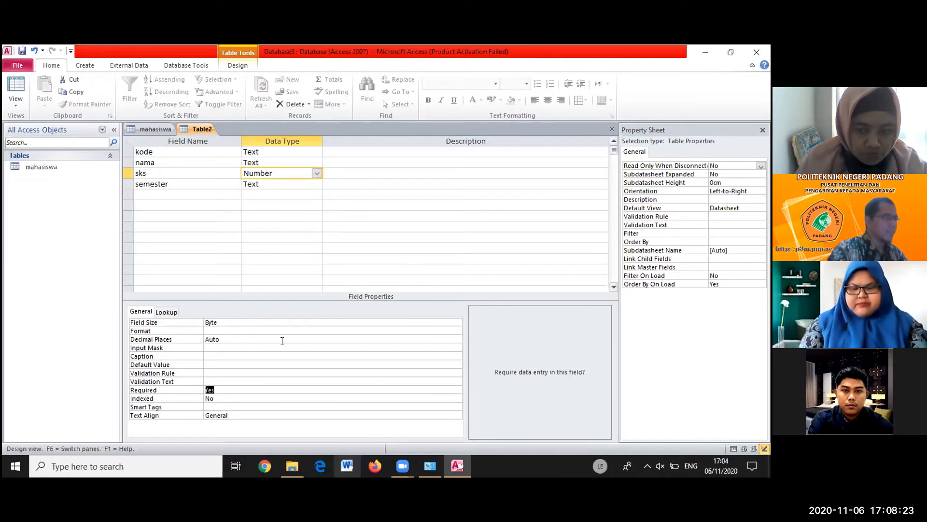
{"action": "left_click", "coordinate": [299, 237]}
Give the semester field the Text data type and a field size of 6, and make it required
{"action": "left_click", "coordinate": [260, 184]}
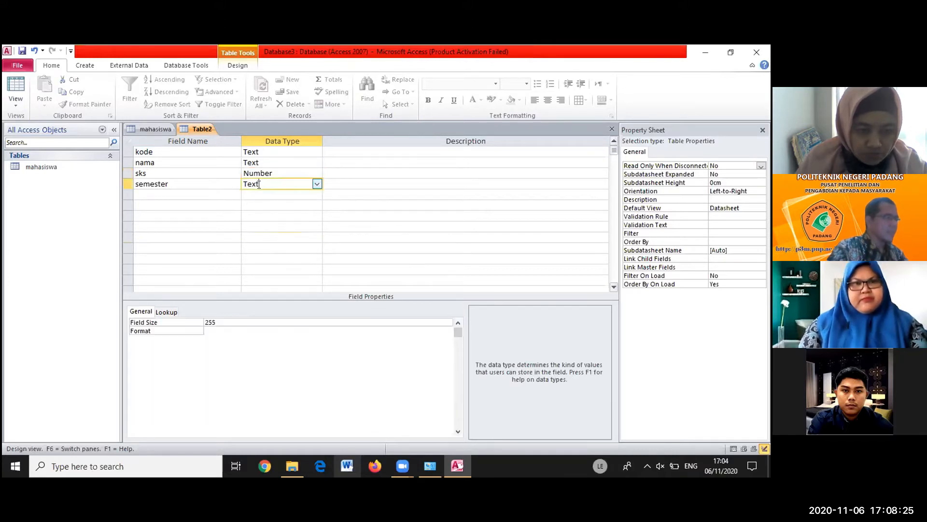
{"action": "left_click", "coordinate": [317, 184]}
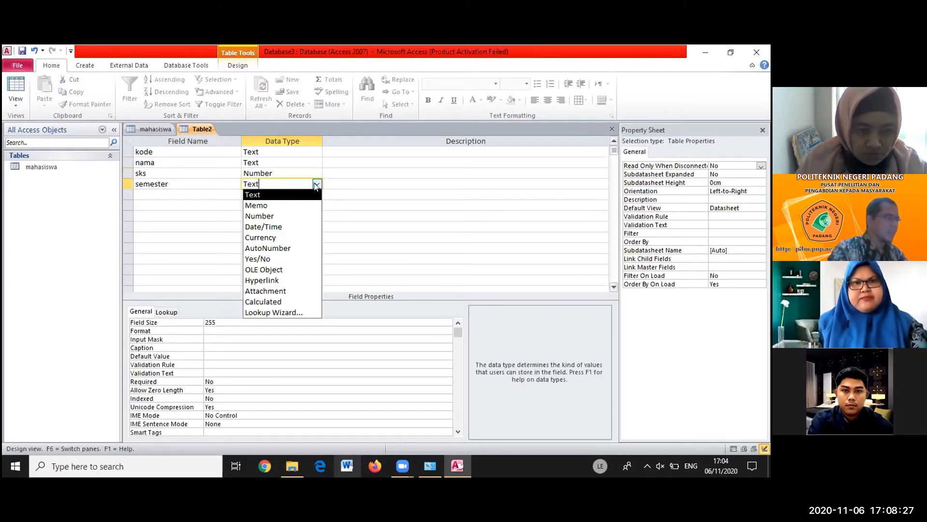
{"action": "left_click", "coordinate": [254, 193]}
{"action": "left_click", "coordinate": [234, 322]}
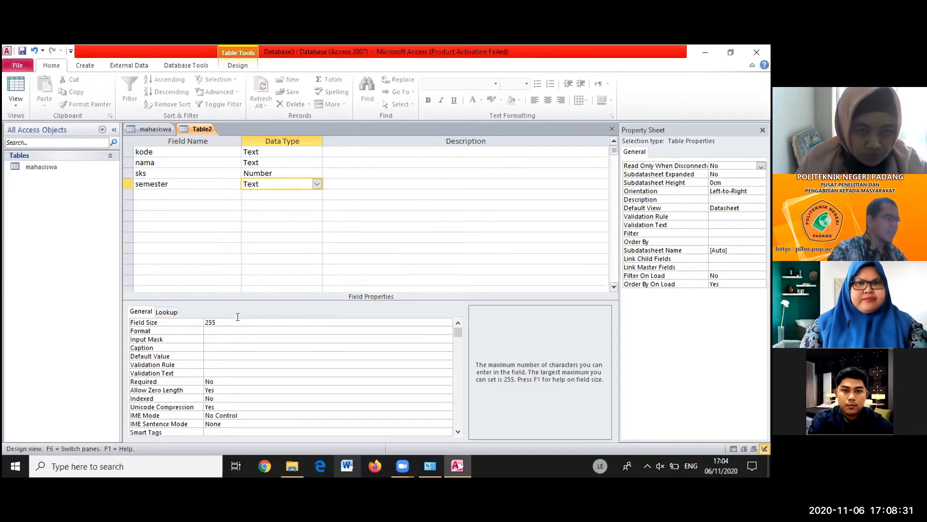
{"action": "left_click", "coordinate": [142, 324]}
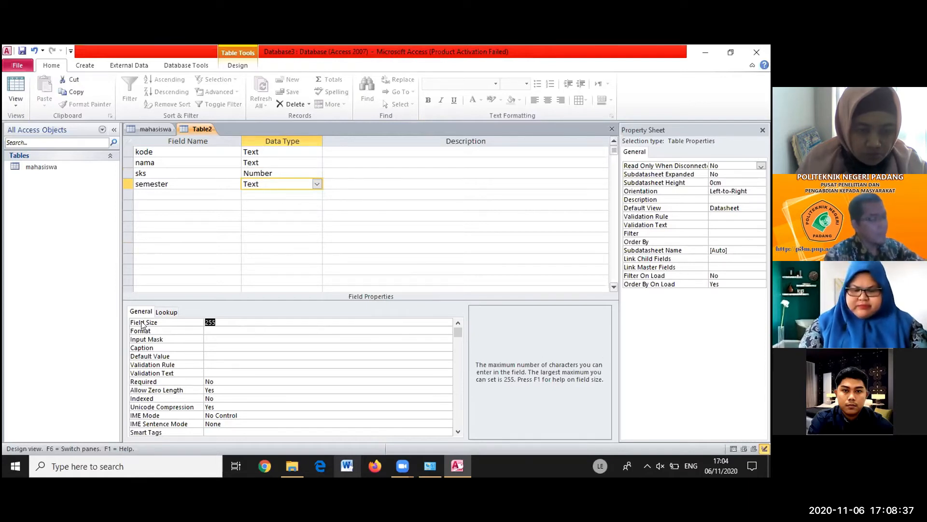
{"action": "type", "text": "6"}
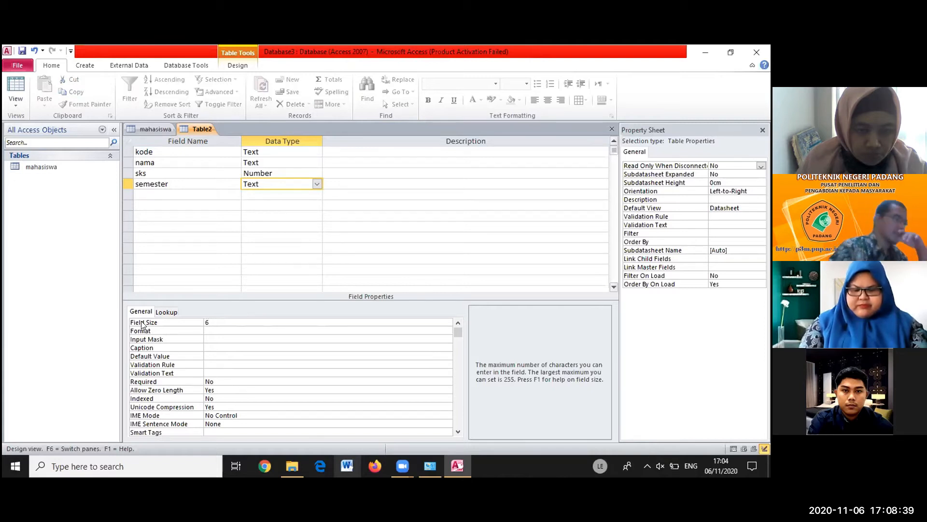
{"action": "left_click", "coordinate": [236, 381]}
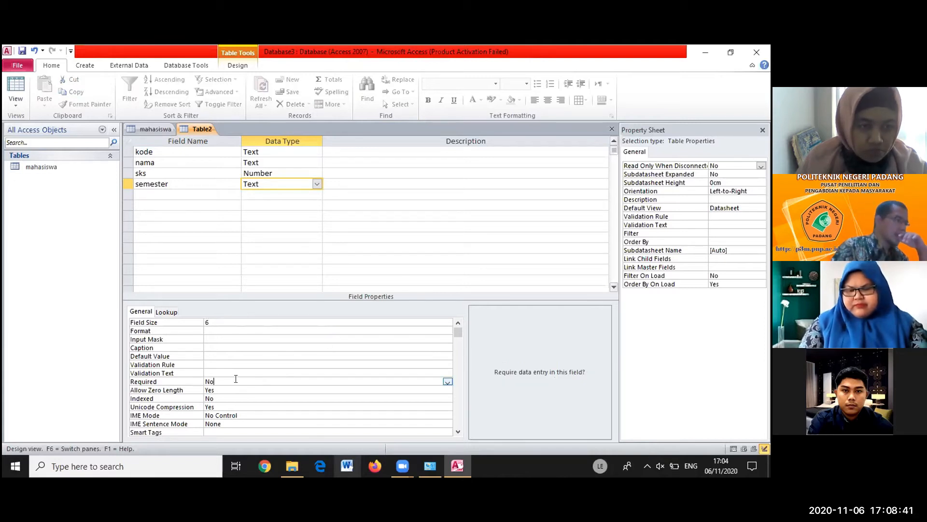
{"action": "left_click", "coordinate": [448, 382]}
{"action": "left_click", "coordinate": [350, 389]}
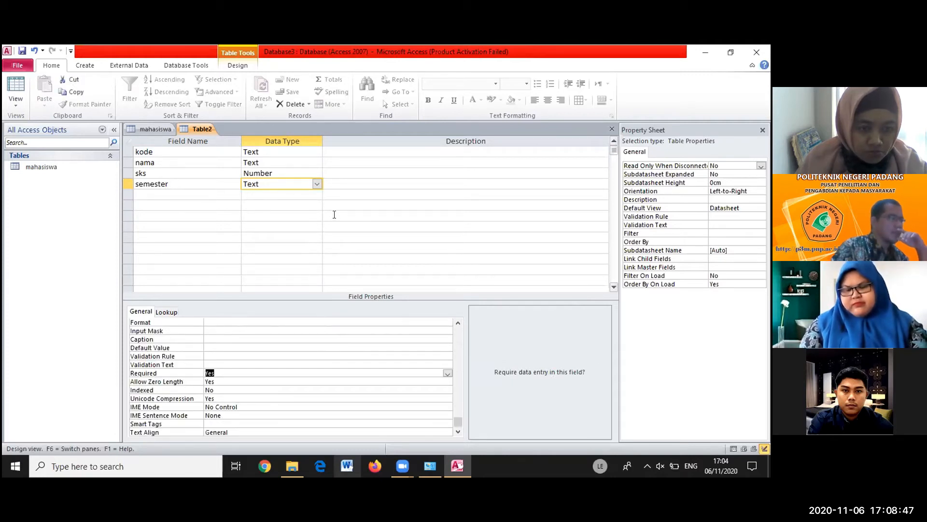
Set the kode field as the primary key of Table2
{"action": "right_click", "coordinate": [196, 129]}
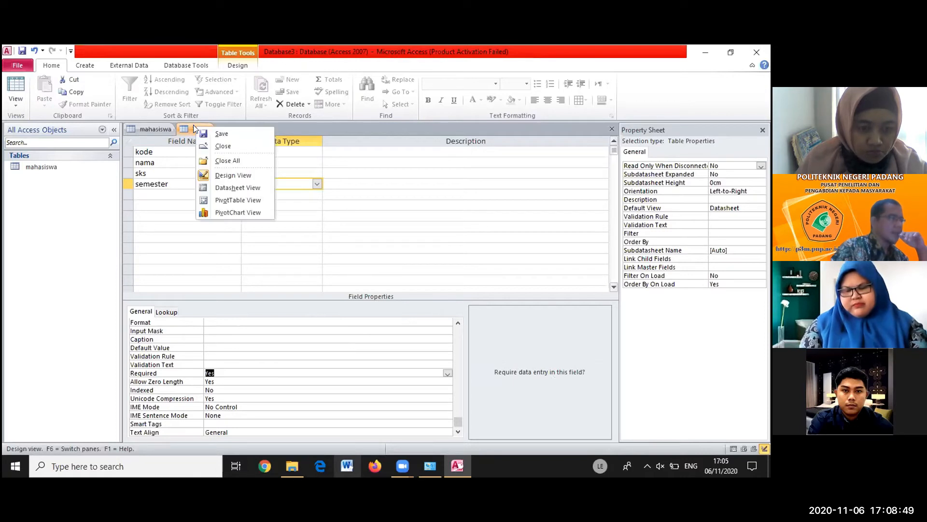
{"action": "left_click", "coordinate": [129, 152]}
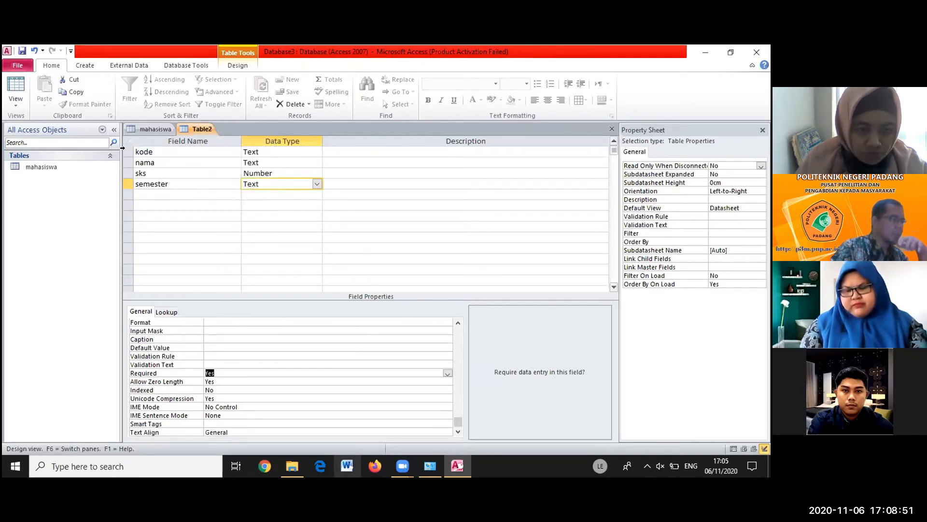
{"action": "left_click", "coordinate": [126, 151]}
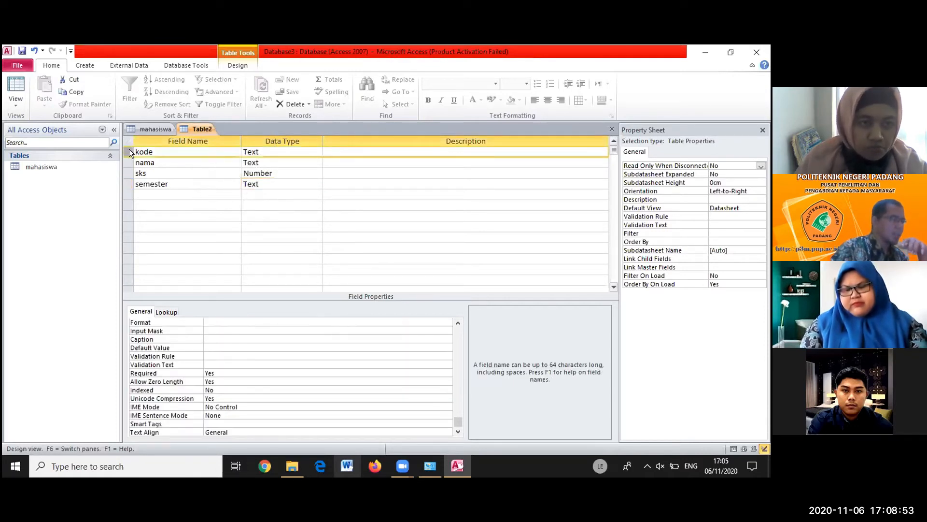
{"action": "right_click", "coordinate": [129, 150]}
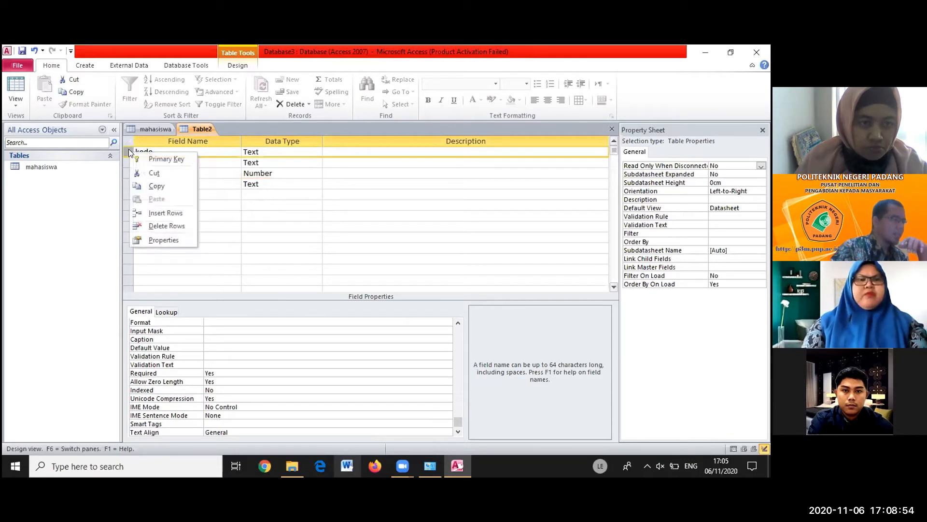
{"action": "left_click", "coordinate": [159, 159]}
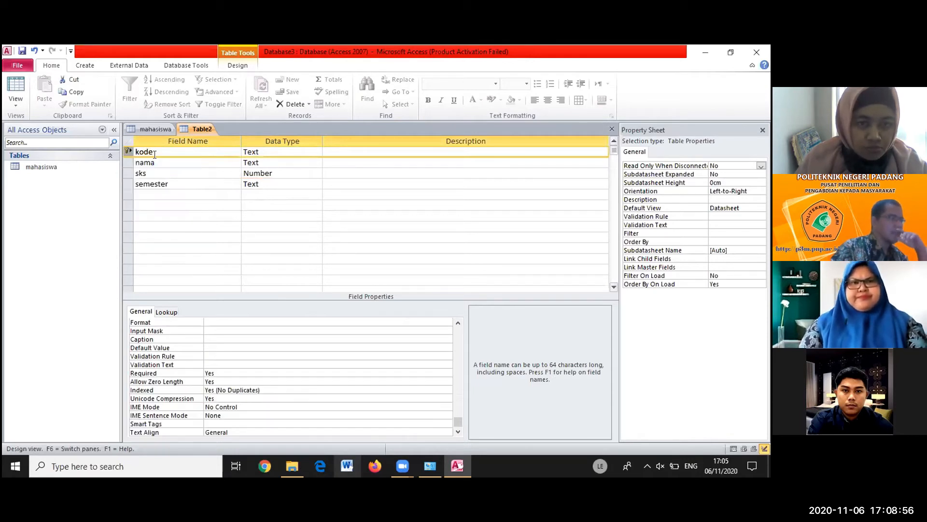
{"action": "left_click", "coordinate": [280, 223]}
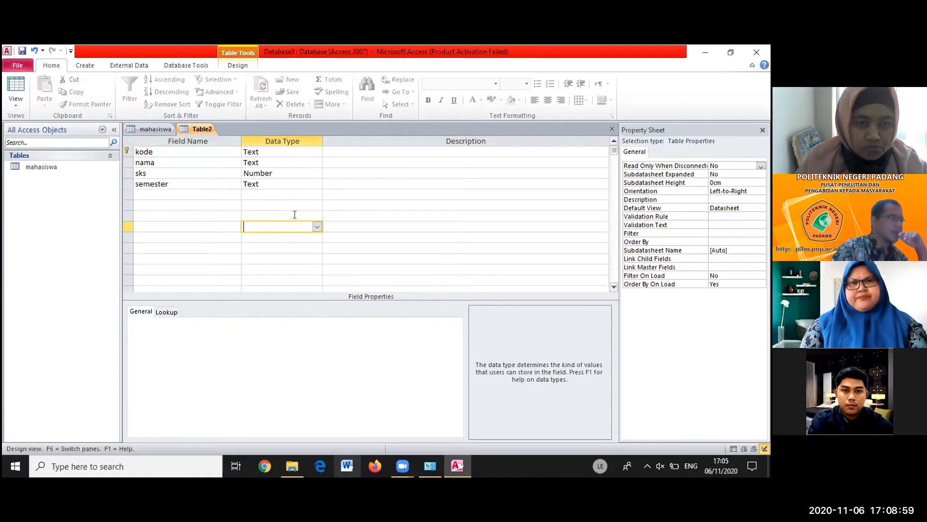
Save Table2 under the name matakuliah
{"action": "right_click", "coordinate": [196, 126]}
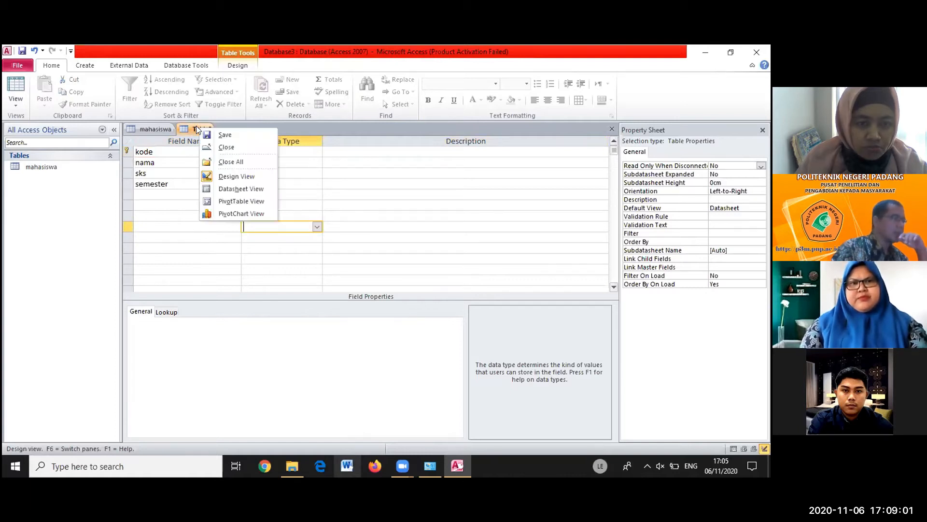
{"action": "left_click", "coordinate": [224, 135]}
{"action": "type", "text": "matakuliah"}
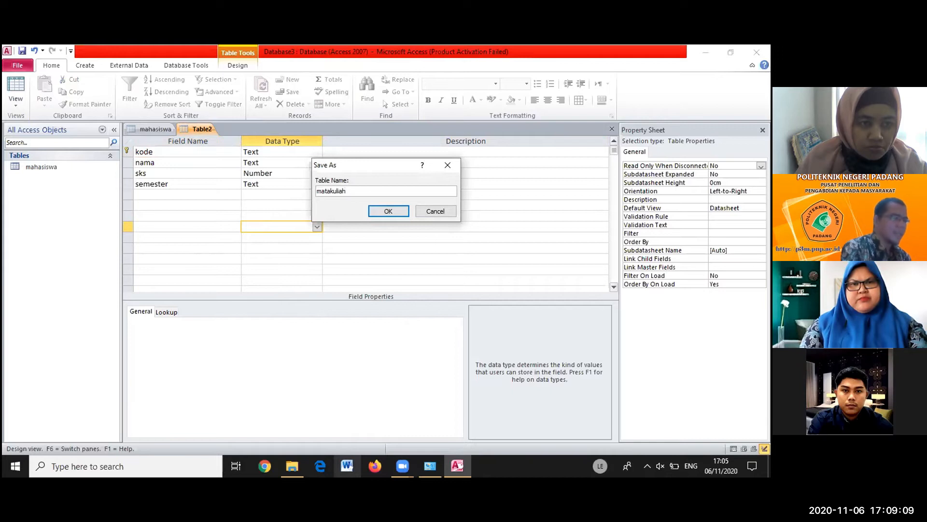
{"action": "key", "text": "Return"}
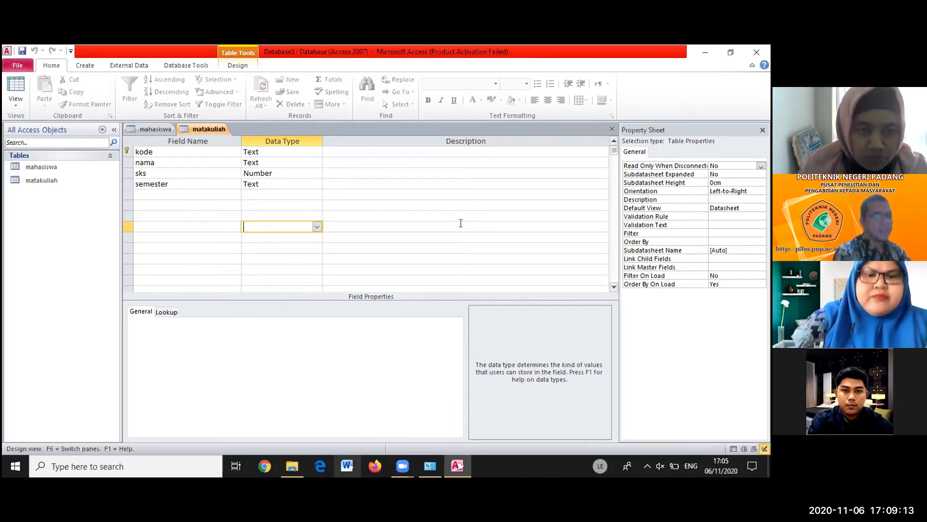
View the mahasiswa table in design view and select matakuliah in the list of tables
{"action": "left_click", "coordinate": [35, 165]}
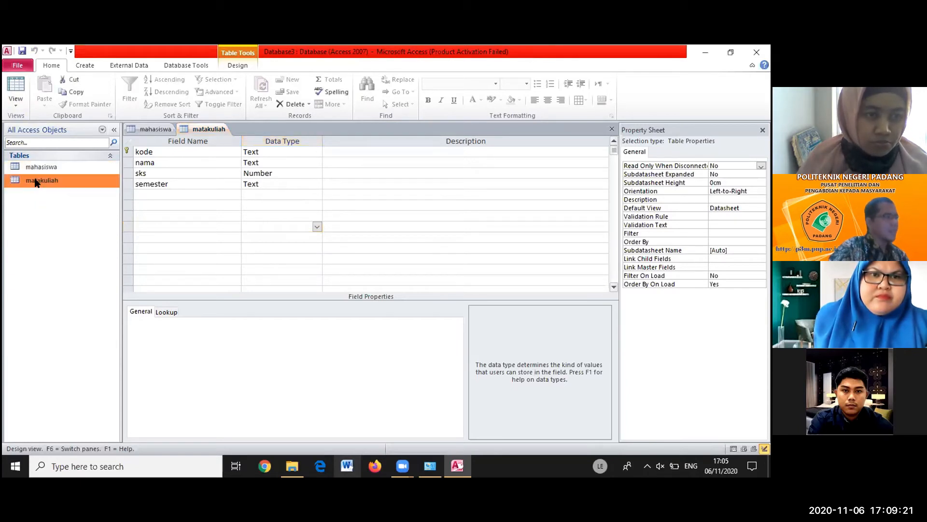
{"action": "right_click", "coordinate": [31, 167]}
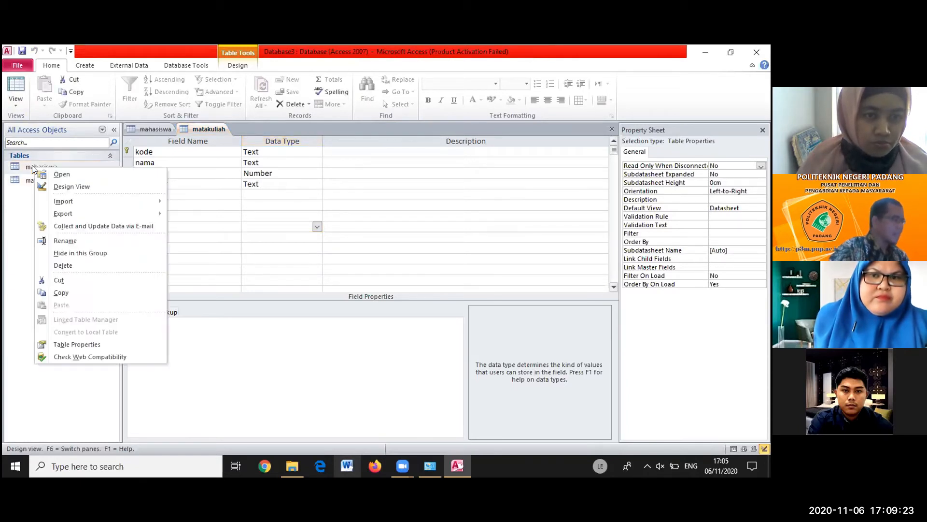
{"action": "left_click", "coordinate": [50, 187]}
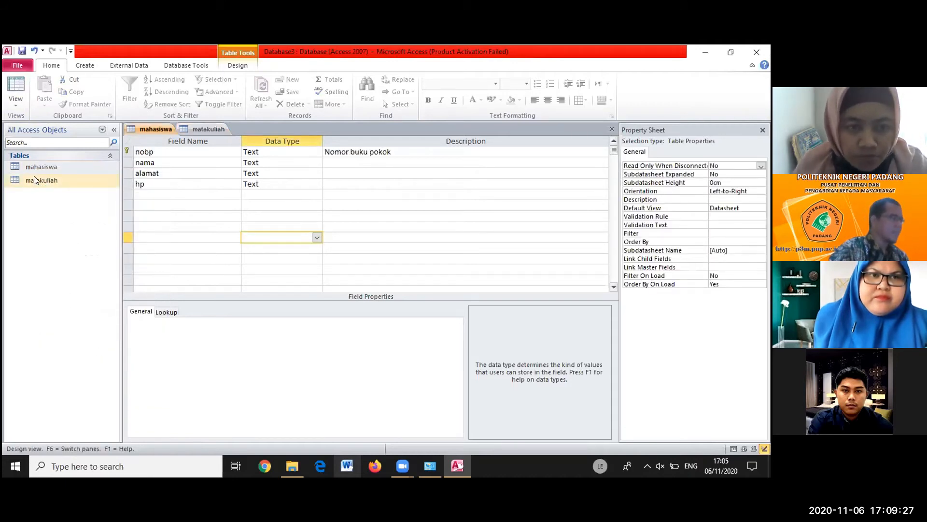
{"action": "left_click", "coordinate": [36, 180]}
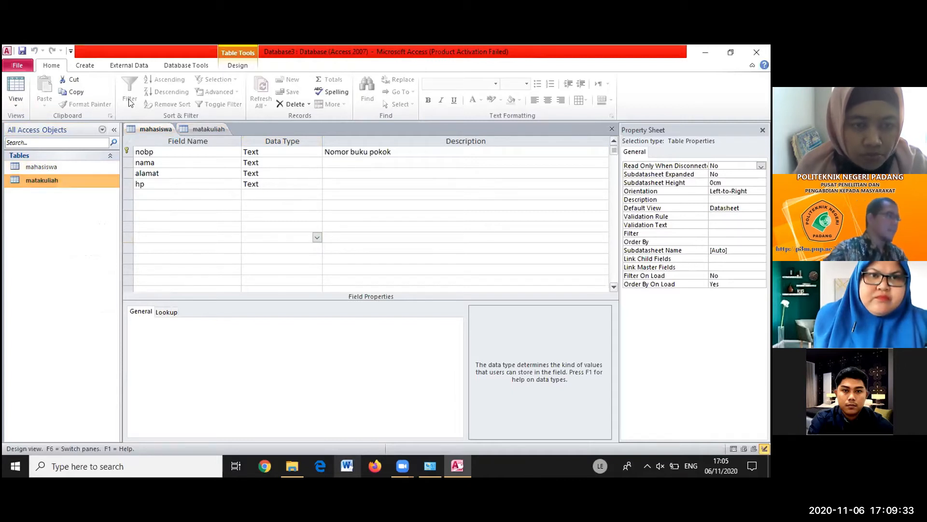
Create a new table in design view with the Text fields nip, nama, jurusan and alamat
{"action": "left_click", "coordinate": [90, 67]}
{"action": "left_click", "coordinate": [80, 94]}
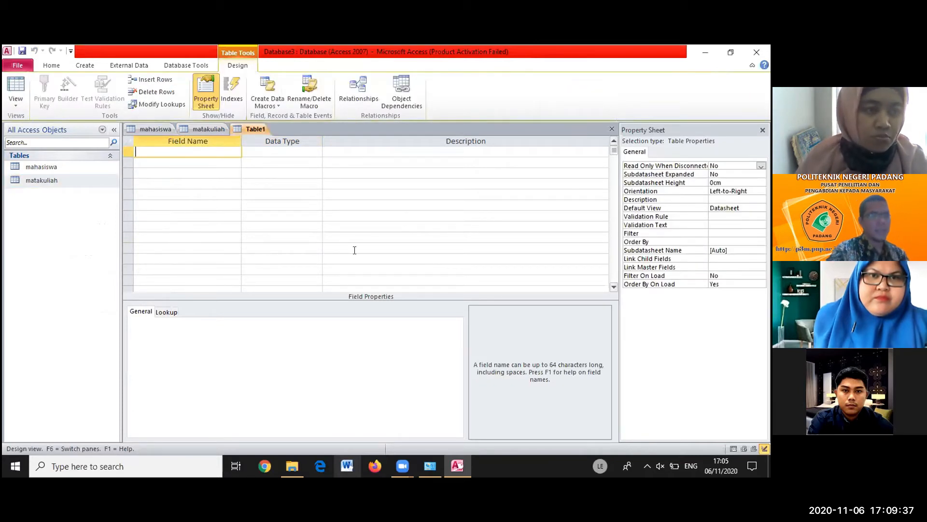
{"action": "type", "text": "nip"}
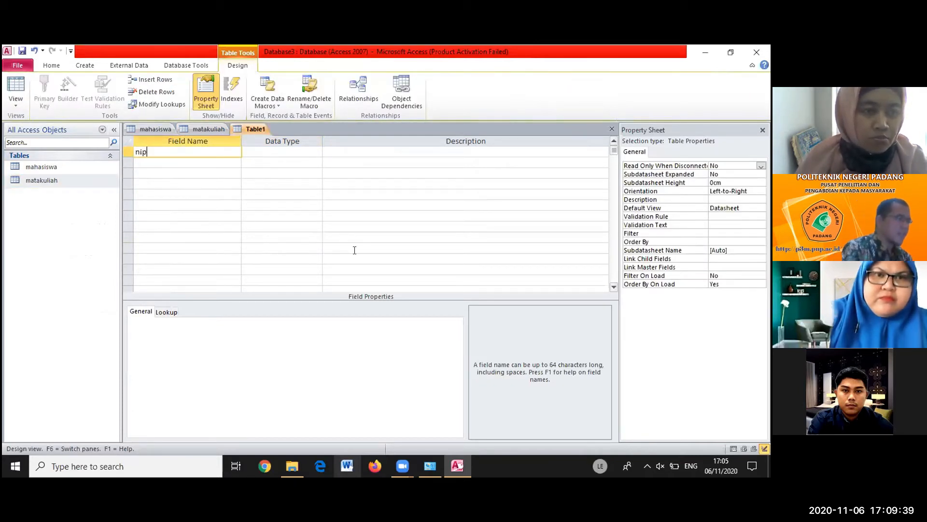
{"action": "left_click", "coordinate": [161, 160]}
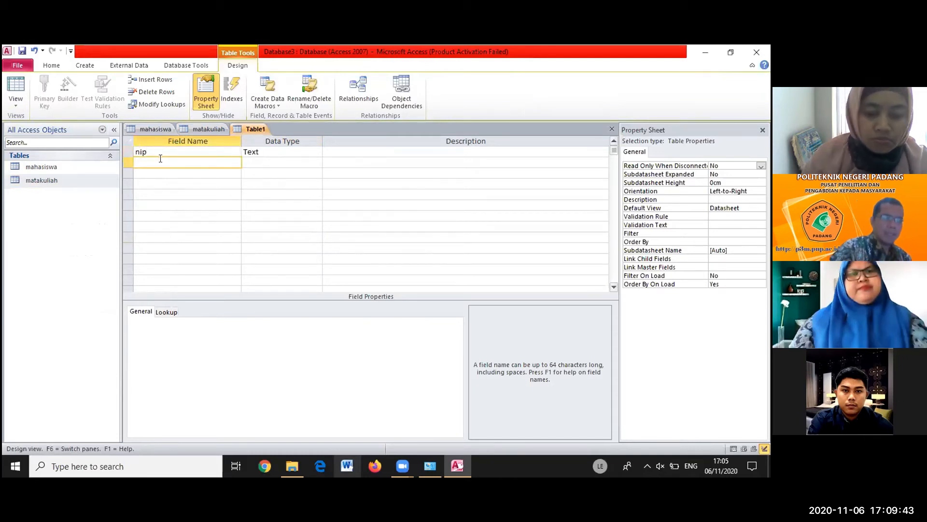
{"action": "type", "text": "nama"}
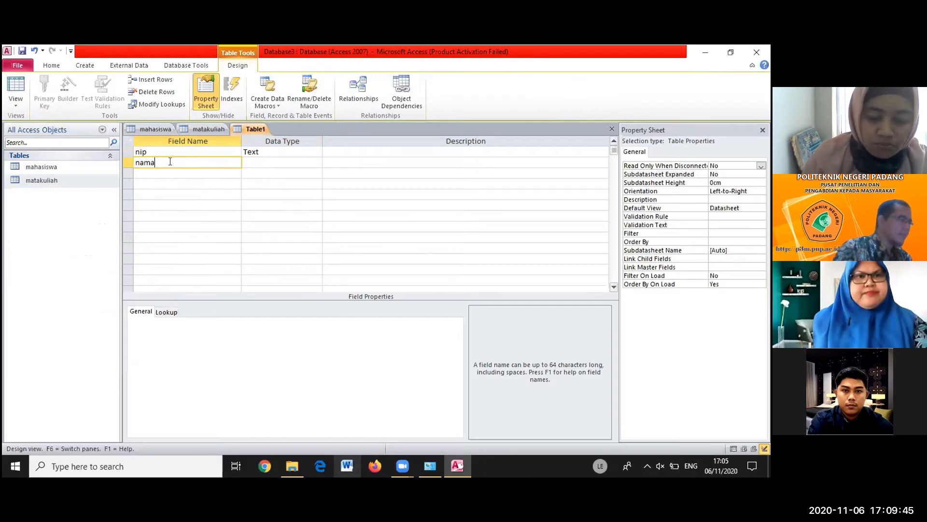
{"action": "left_click", "coordinate": [172, 170]}
{"action": "type", "text": "jurusan"}
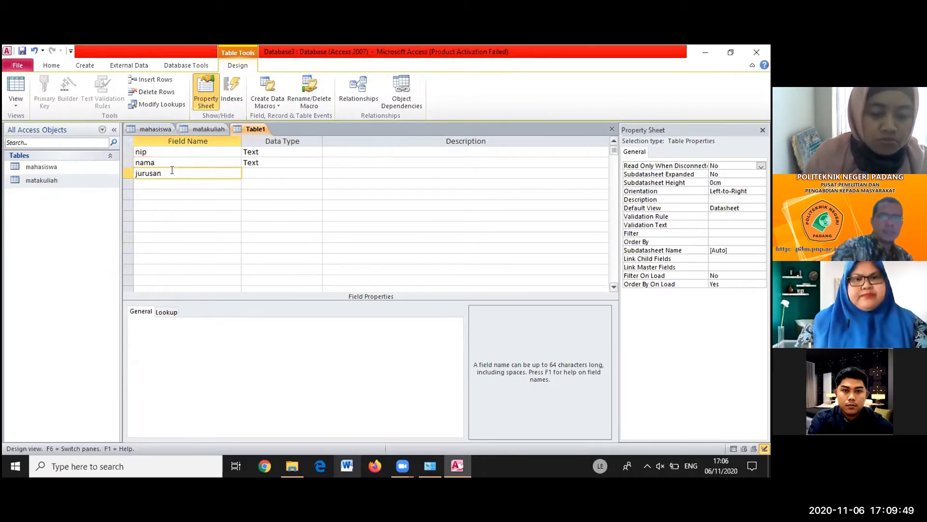
{"action": "left_click", "coordinate": [170, 184]}
{"action": "type", "text": "alamay"}
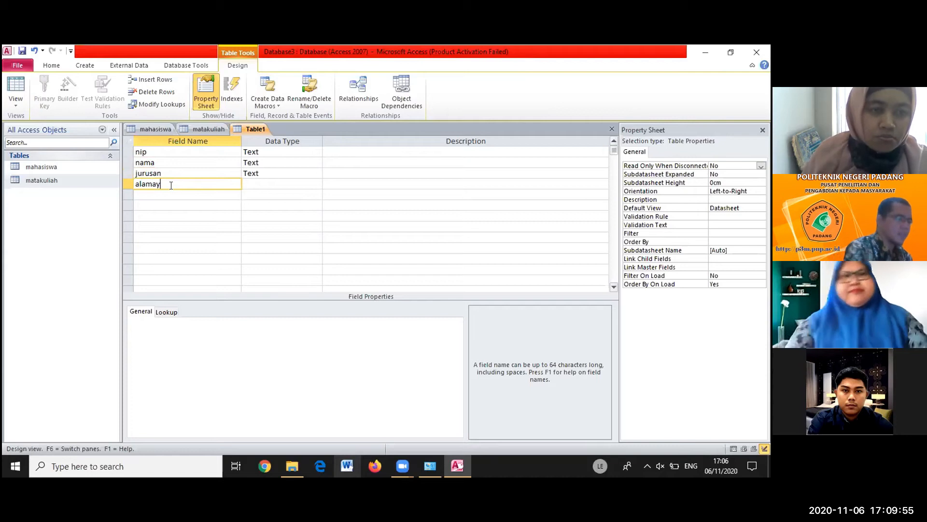
{"action": "key", "text": "BackSpace"}
{"action": "type", "text": "t"}
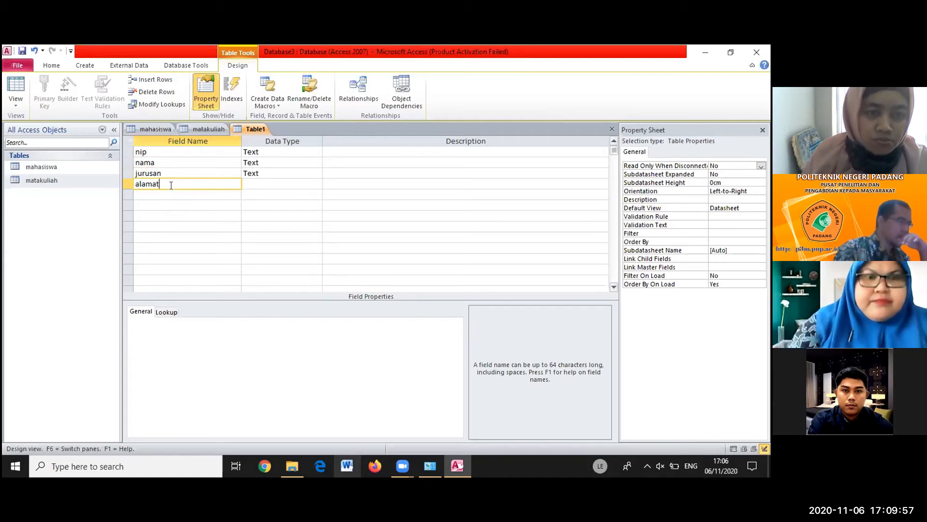
{"action": "left_click", "coordinate": [252, 185]}
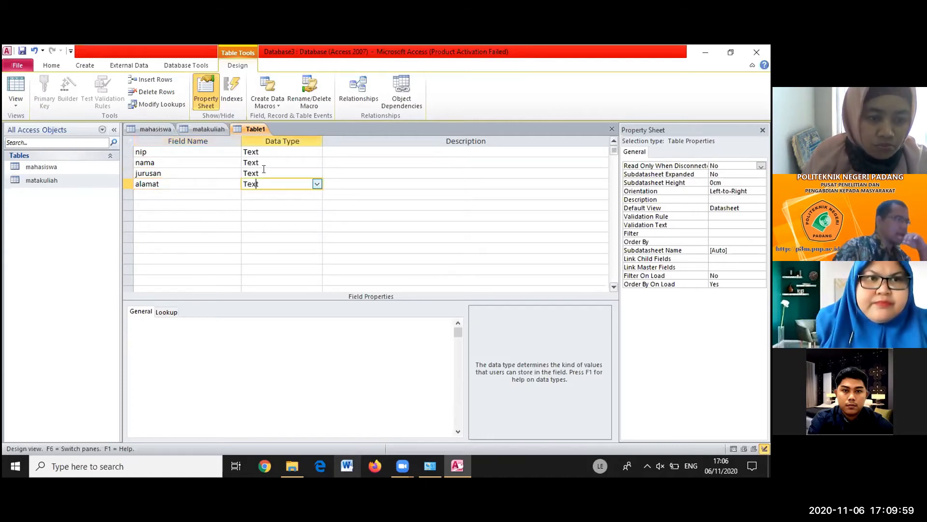
Give the nip field the Text data type and a field size of 18, and make it required
{"action": "left_click", "coordinate": [264, 150]}
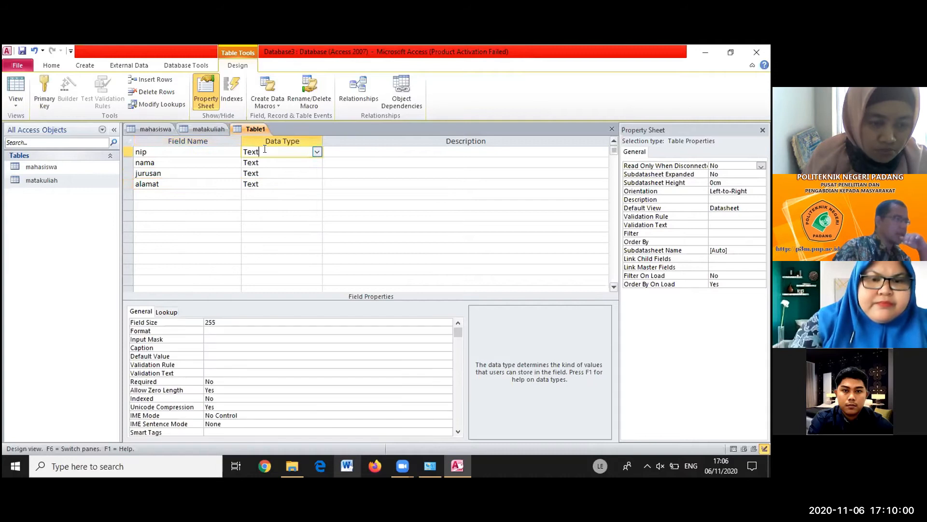
{"action": "left_click", "coordinate": [317, 152]}
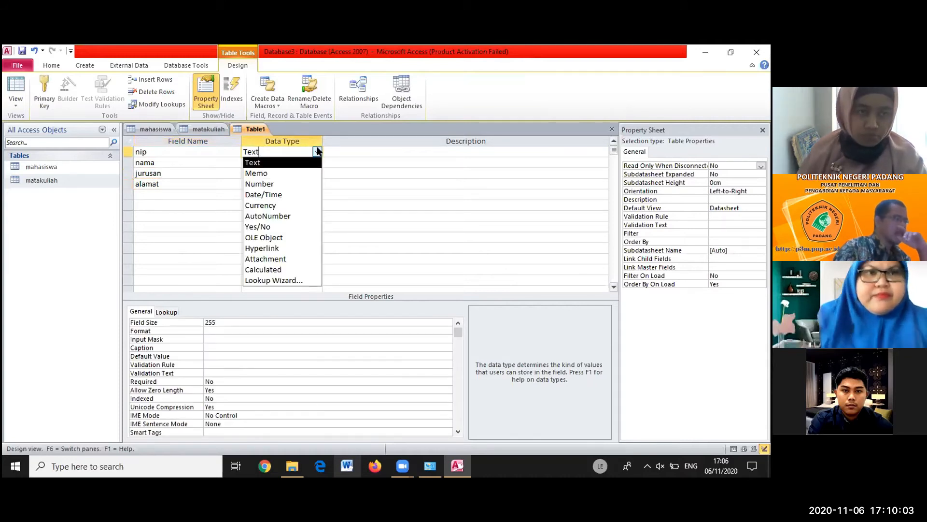
{"action": "left_click", "coordinate": [273, 163]}
{"action": "left_click", "coordinate": [213, 322]}
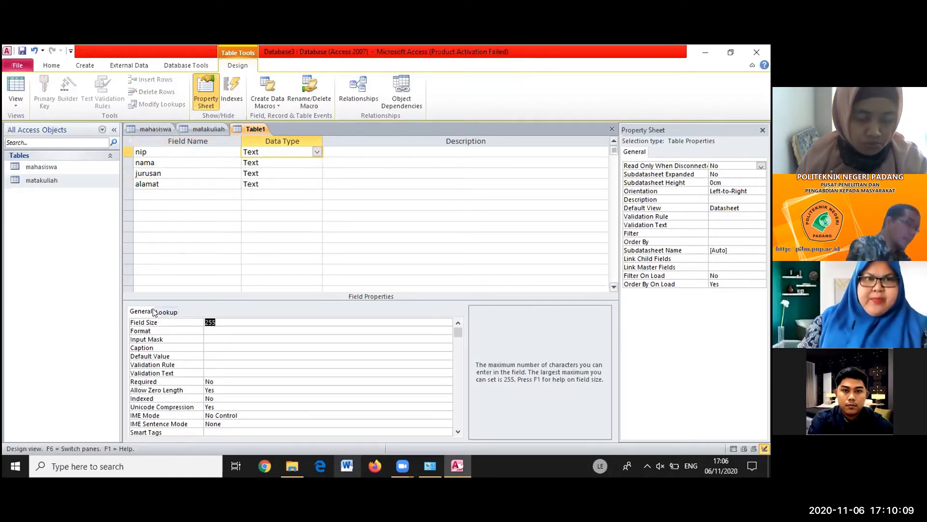
{"action": "type", "text": "18"}
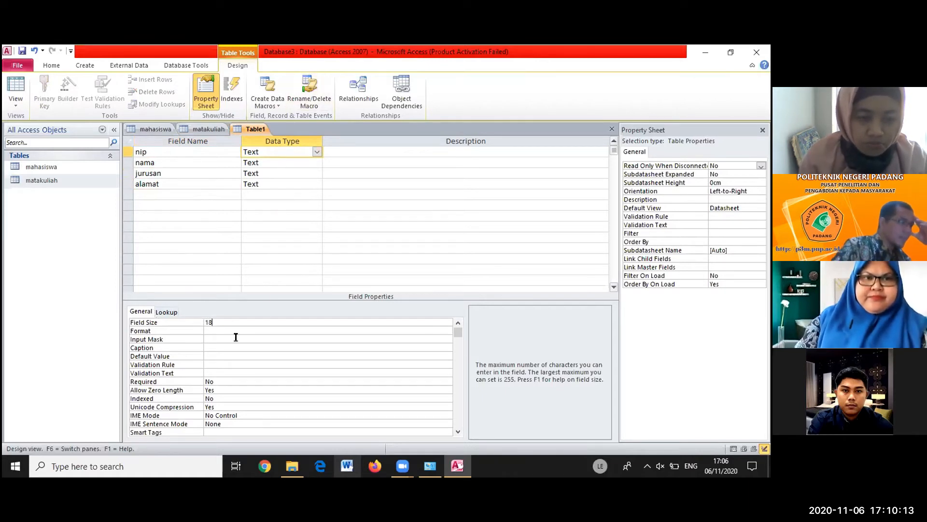
{"action": "left_click", "coordinate": [218, 380]}
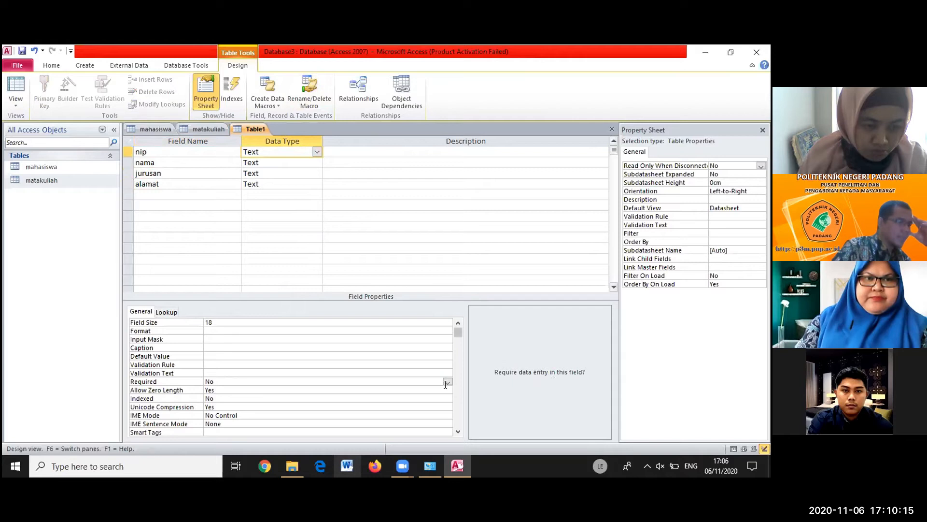
{"action": "left_click", "coordinate": [447, 382]}
{"action": "left_click", "coordinate": [382, 390]}
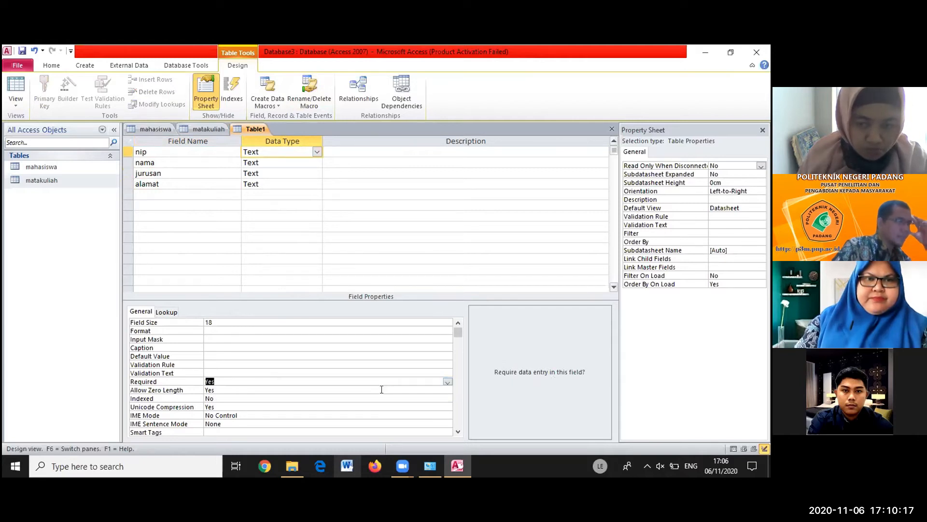
Set the nama field's size to 50 and make the field required
{"action": "left_click", "coordinate": [268, 163]}
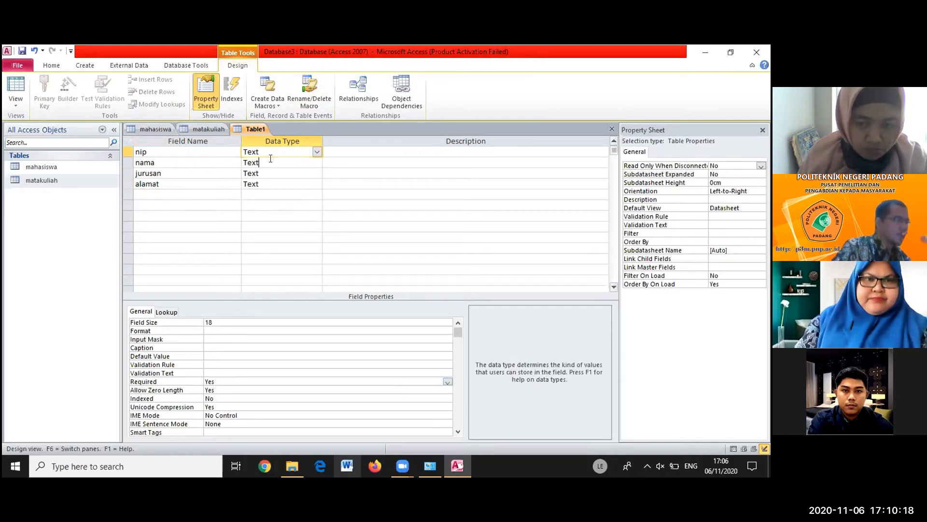
{"action": "left_click", "coordinate": [318, 163]}
{"action": "left_click", "coordinate": [317, 162]}
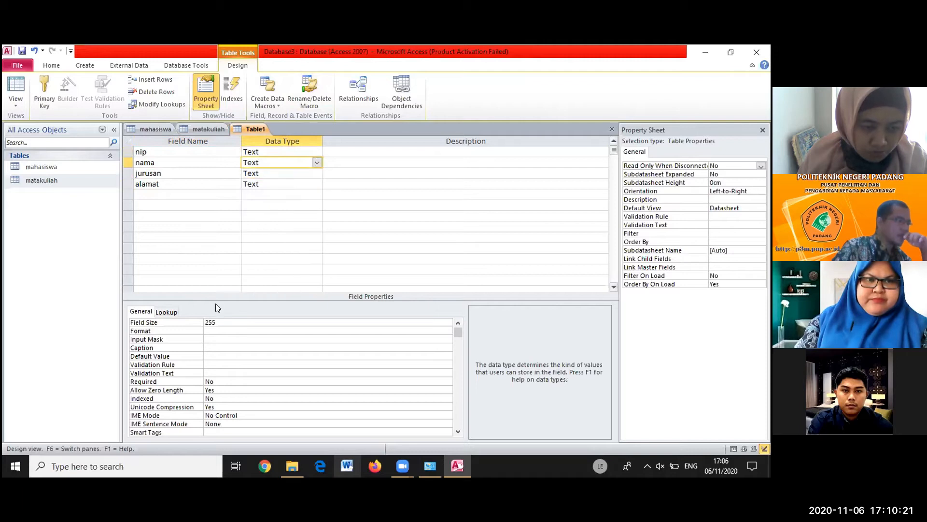
{"action": "left_click", "coordinate": [217, 321]}
{"action": "left_click_drag", "start_coordinate": [216, 321], "coordinate": [196, 322]}
{"action": "type", "text": "50"}
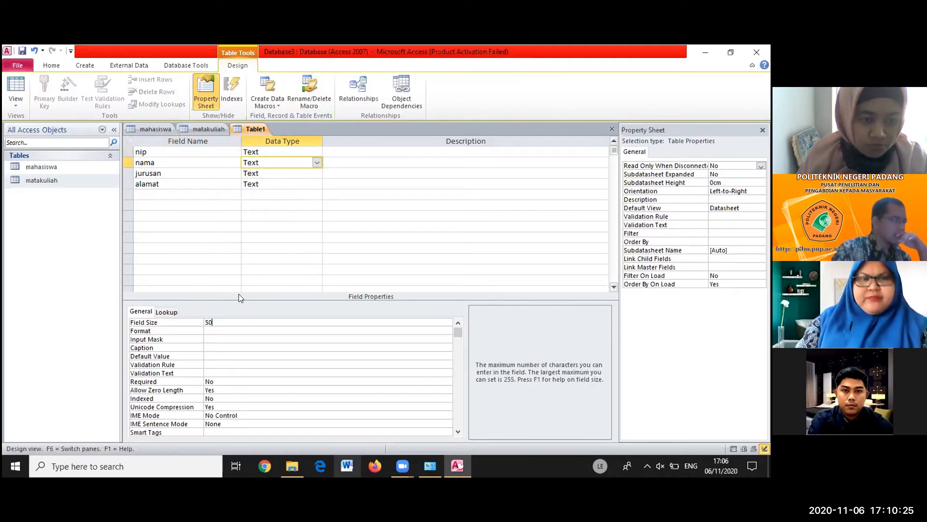
{"action": "left_click", "coordinate": [209, 373]}
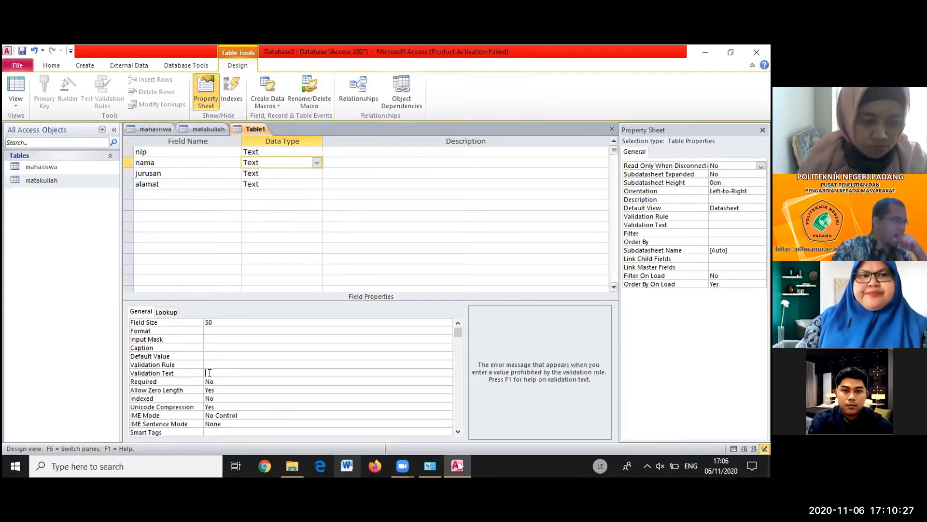
{"action": "left_click", "coordinate": [209, 381]}
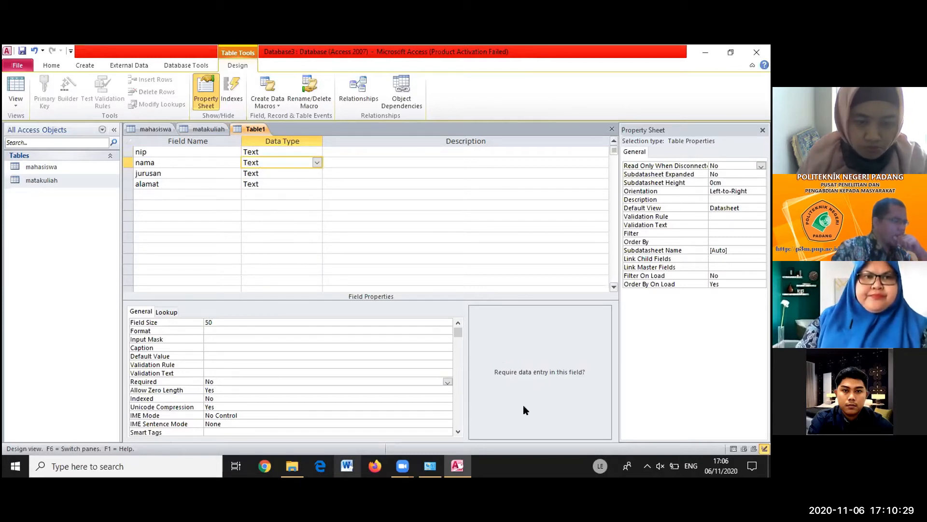
{"action": "left_click", "coordinate": [443, 389]}
{"action": "left_click", "coordinate": [215, 389]}
{"action": "left_click", "coordinate": [235, 381]}
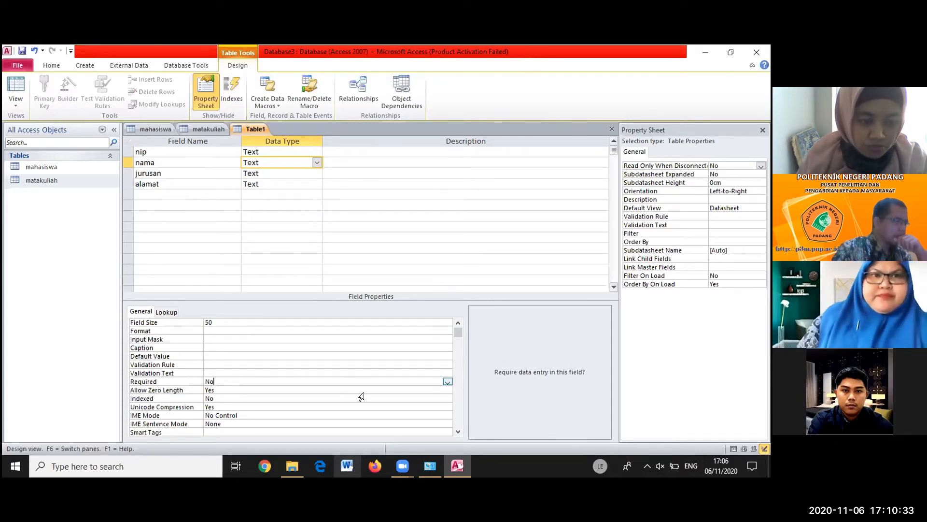
{"action": "left_click", "coordinate": [448, 381]}
{"action": "left_click", "coordinate": [252, 389]}
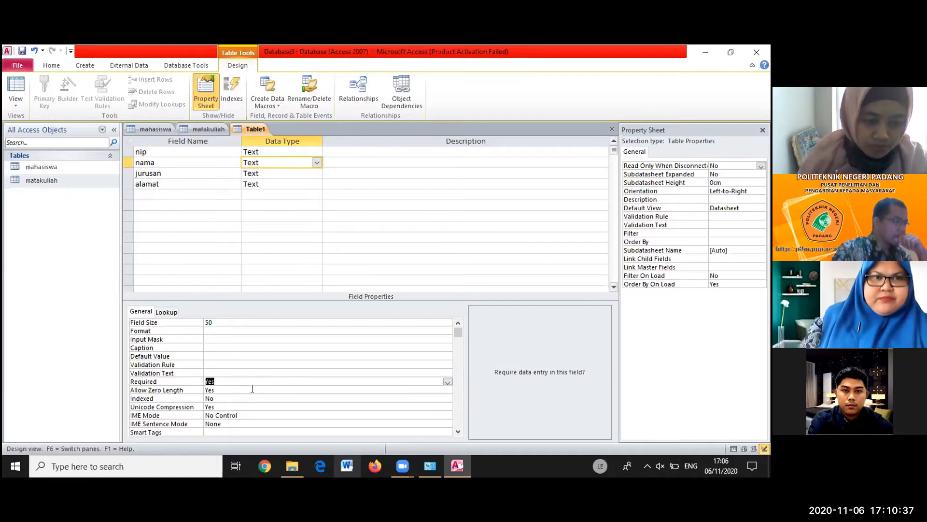
Set the nip field as the primary key of Table1
{"action": "left_click", "coordinate": [263, 184]}
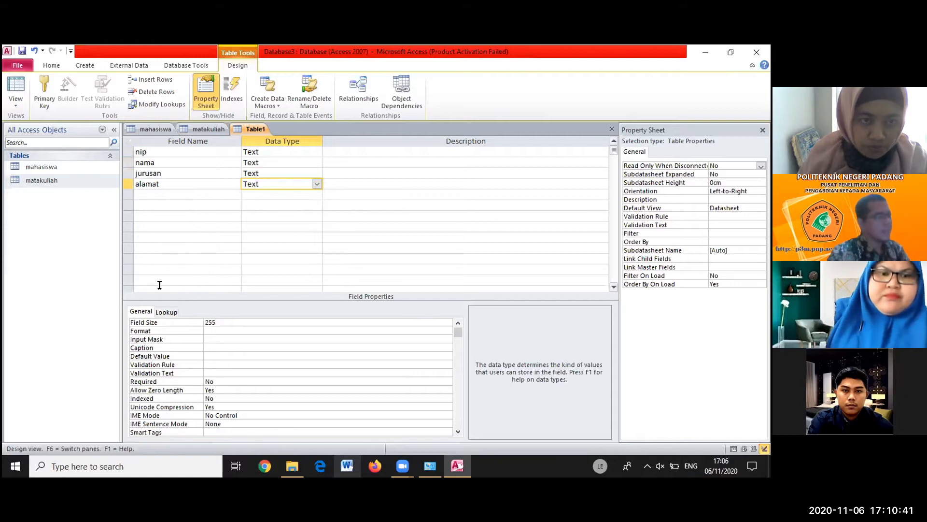
{"action": "left_click", "coordinate": [123, 151]}
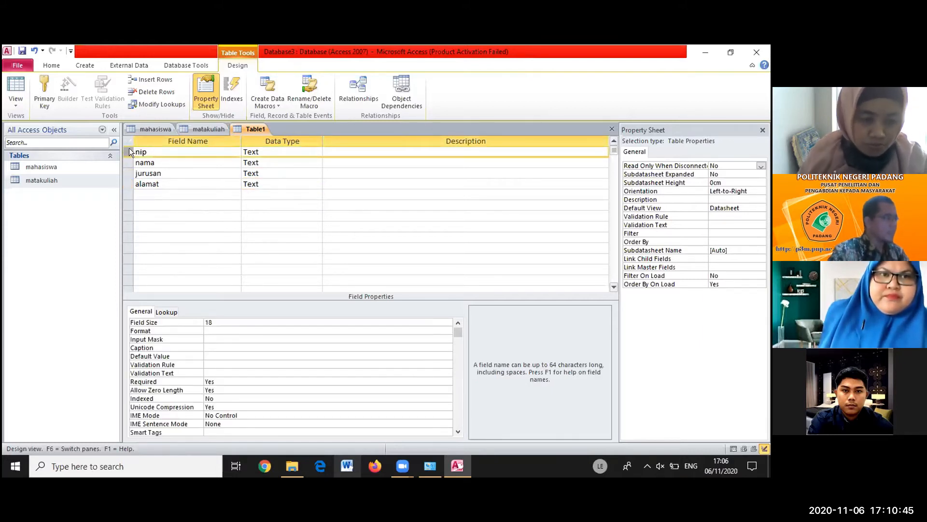
{"action": "right_click", "coordinate": [129, 147]}
{"action": "left_click", "coordinate": [145, 153]}
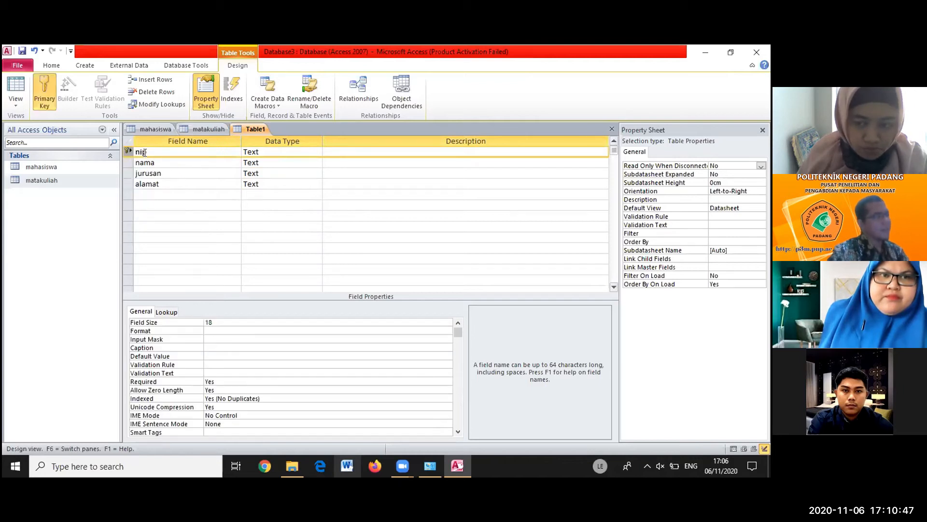
Save Table1 under the name dosen
{"action": "right_click", "coordinate": [258, 127]}
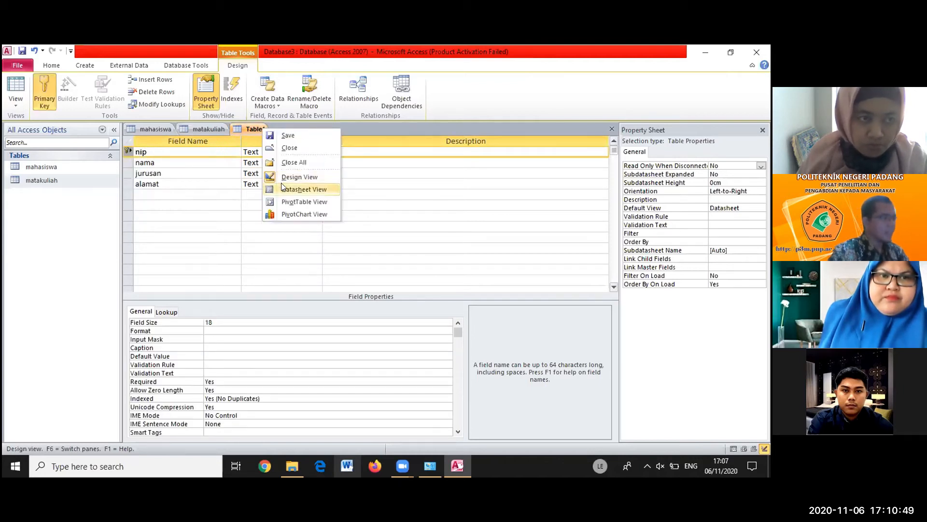
{"action": "left_click", "coordinate": [295, 135]}
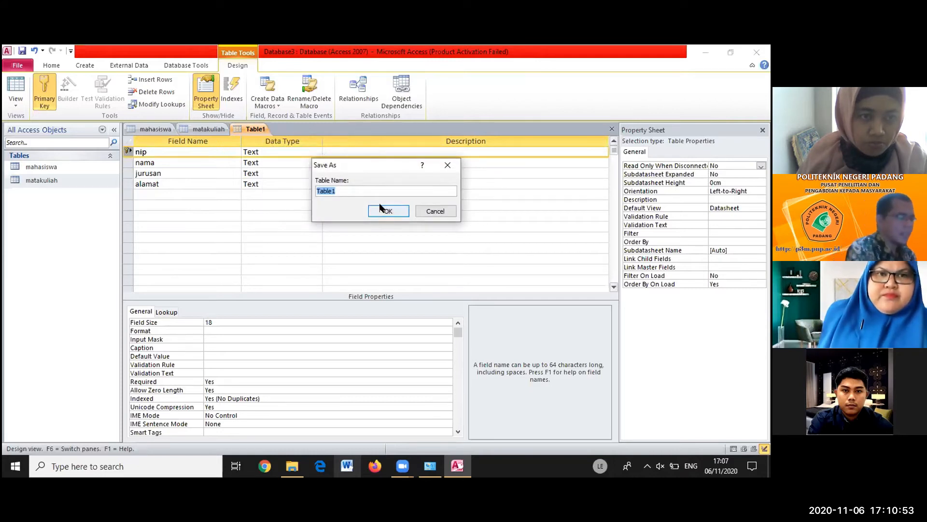
{"action": "type", "text": "dosen"}
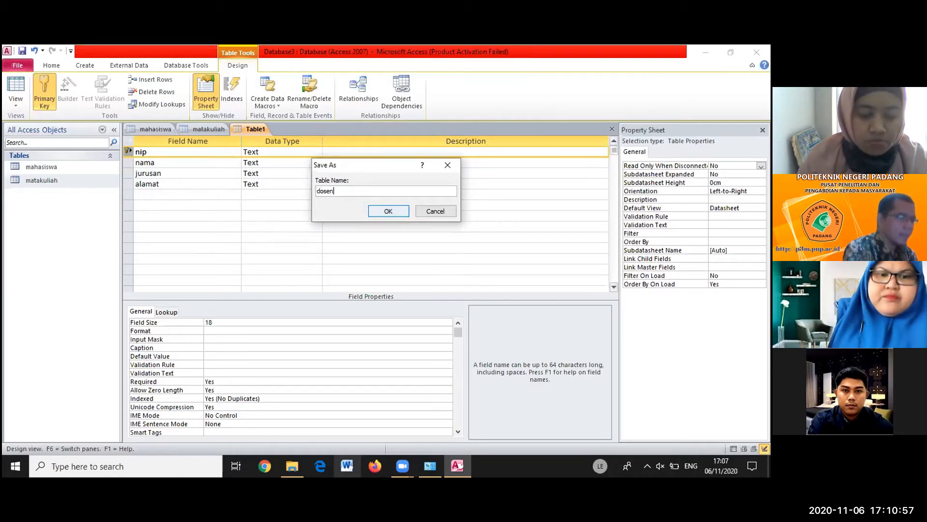
{"action": "left_click", "coordinate": [379, 207]}
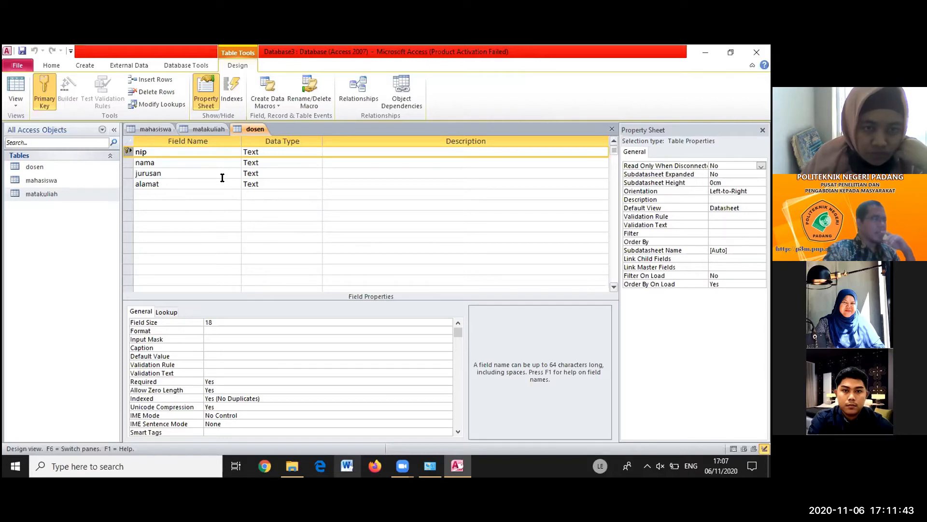
Open the matakuliah and mahasiswa tables in datasheet view, saving the pending design changes of mahasiswa
{"action": "left_click", "coordinate": [41, 194]}
{"action": "double_click", "coordinate": [40, 193]}
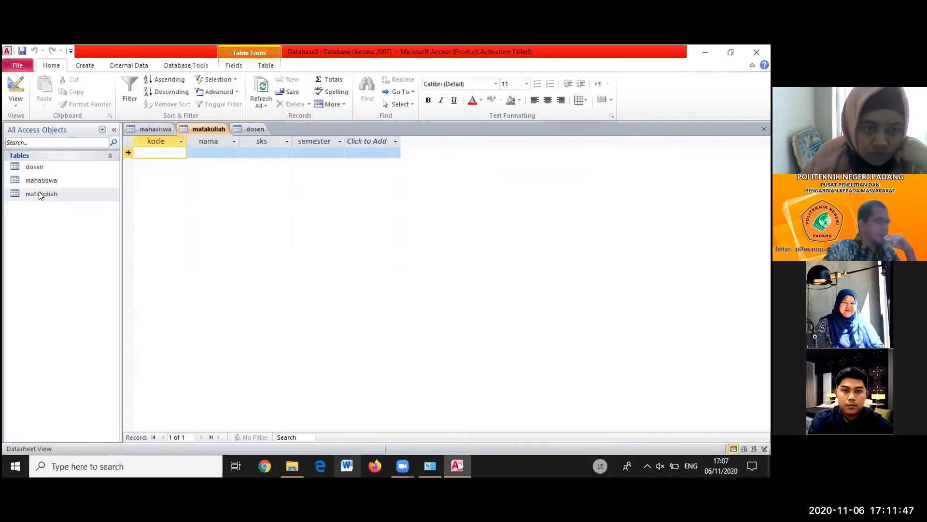
{"action": "double_click", "coordinate": [39, 180]}
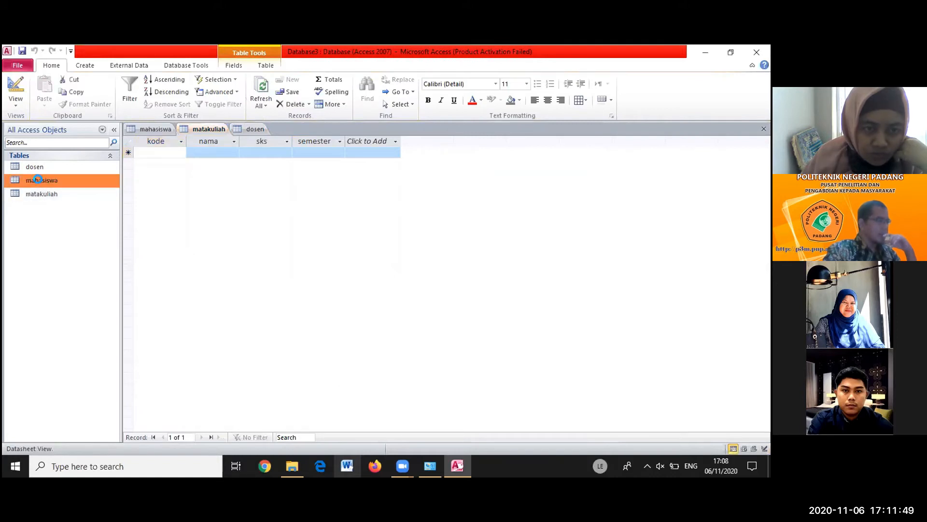
{"action": "left_click", "coordinate": [377, 285]}
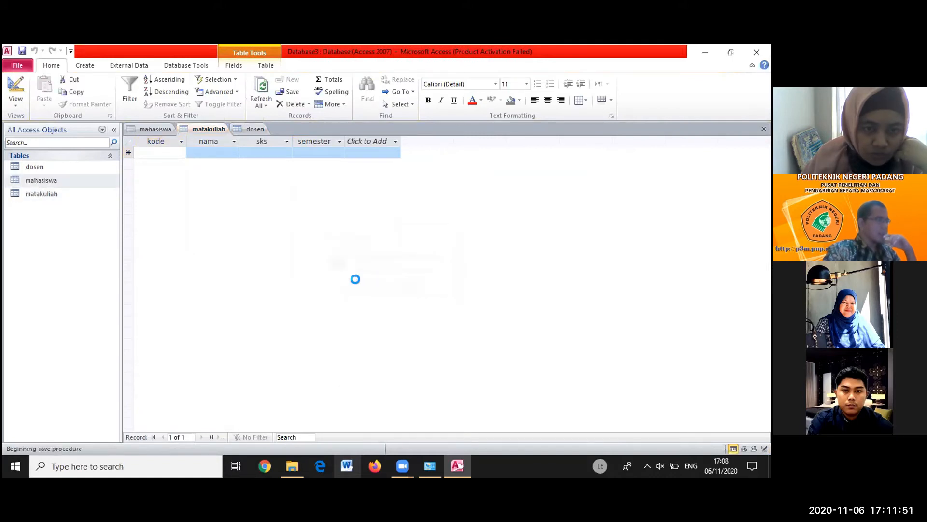
Open the dosen table in datasheet view and go through its nip, nama and jurusan columns
{"action": "double_click", "coordinate": [34, 166]}
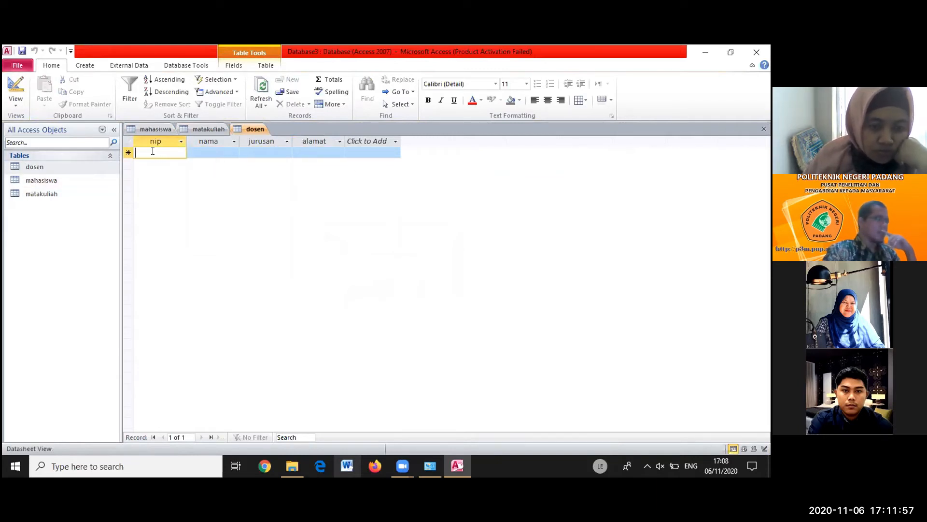
{"action": "left_click", "coordinate": [235, 151]}
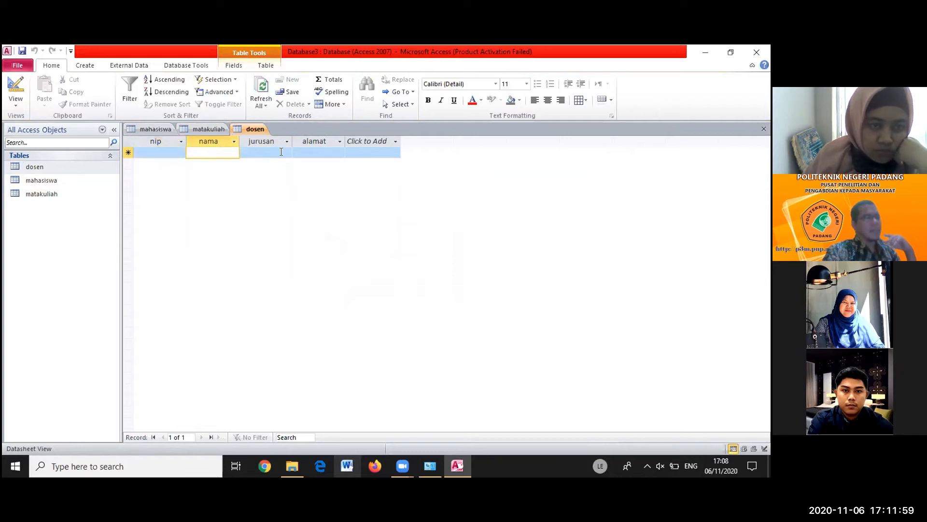
{"action": "key", "text": "shift+Tab"}
{"action": "key", "text": "Tab"}
{"action": "key", "text": "Tab"}
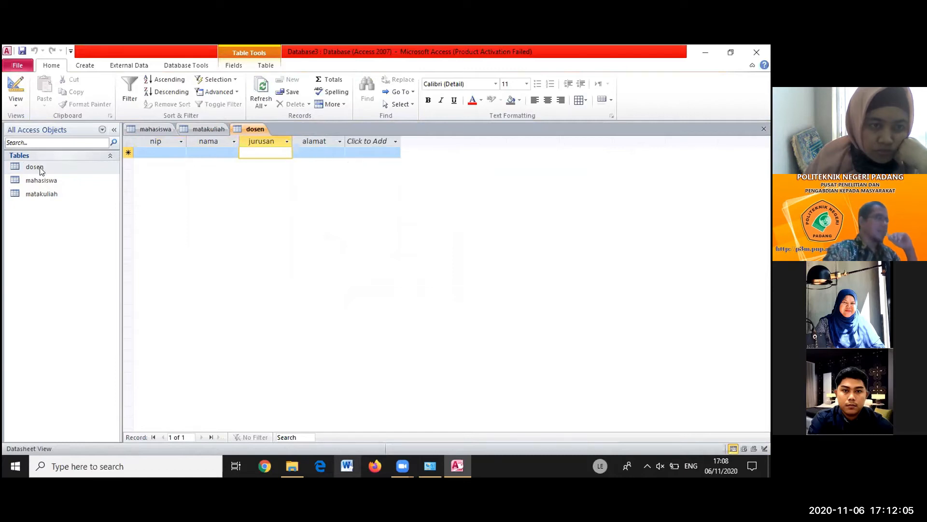
Create a new blank form in design view
{"action": "left_click", "coordinate": [85, 68]}
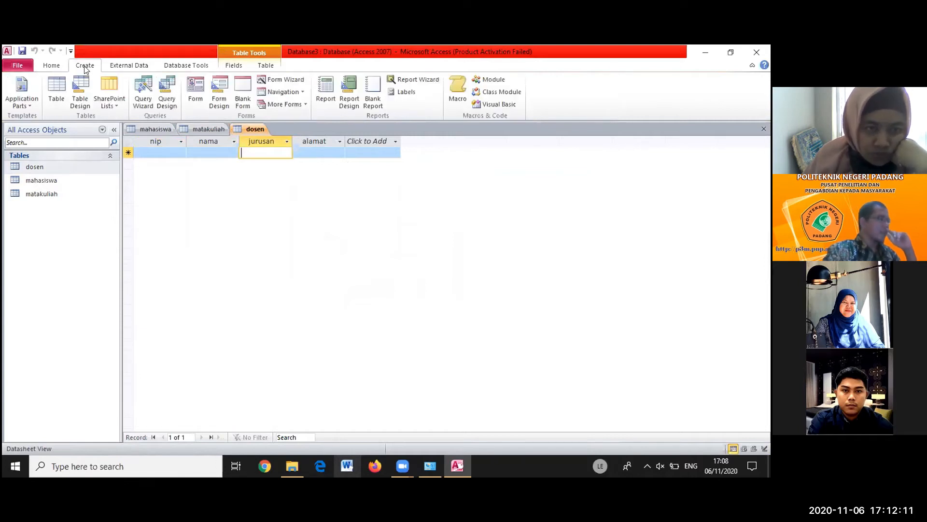
{"action": "left_click", "coordinate": [219, 99]}
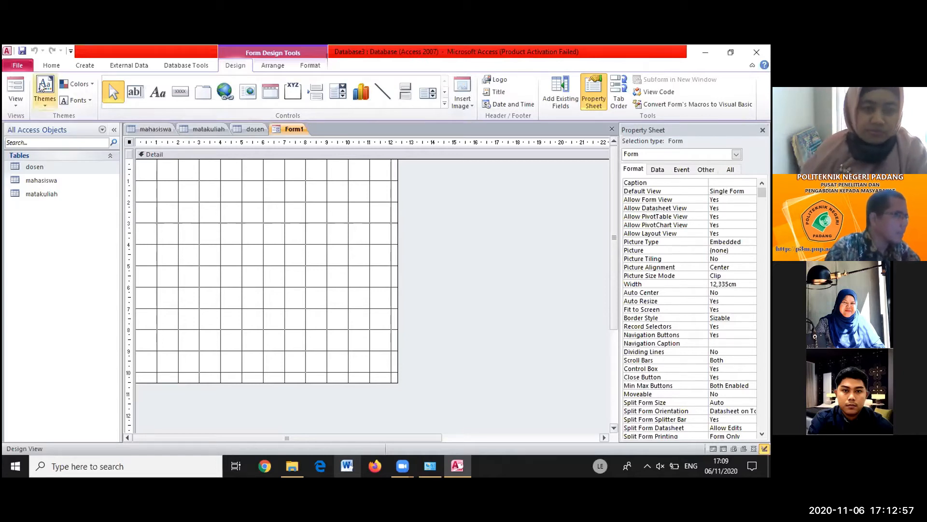
Look at the blank form in form, datasheet and layout view, and return it to design view
{"action": "left_click", "coordinate": [15, 102]}
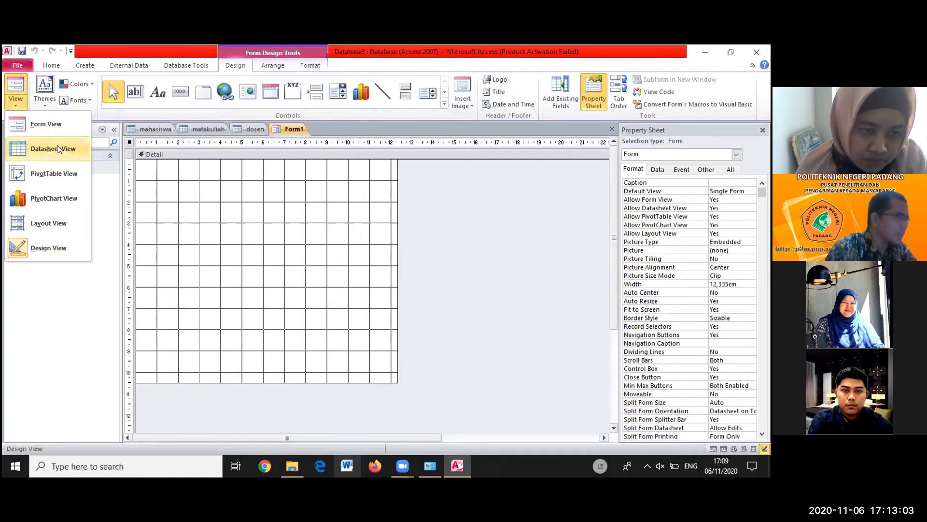
{"action": "left_click", "coordinate": [53, 124]}
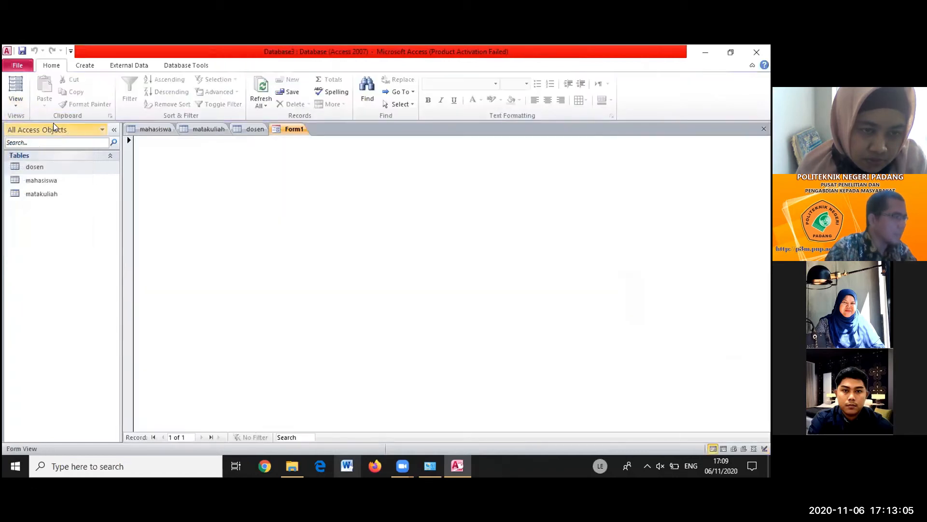
{"action": "left_click", "coordinate": [15, 102]}
{"action": "left_click", "coordinate": [24, 148]}
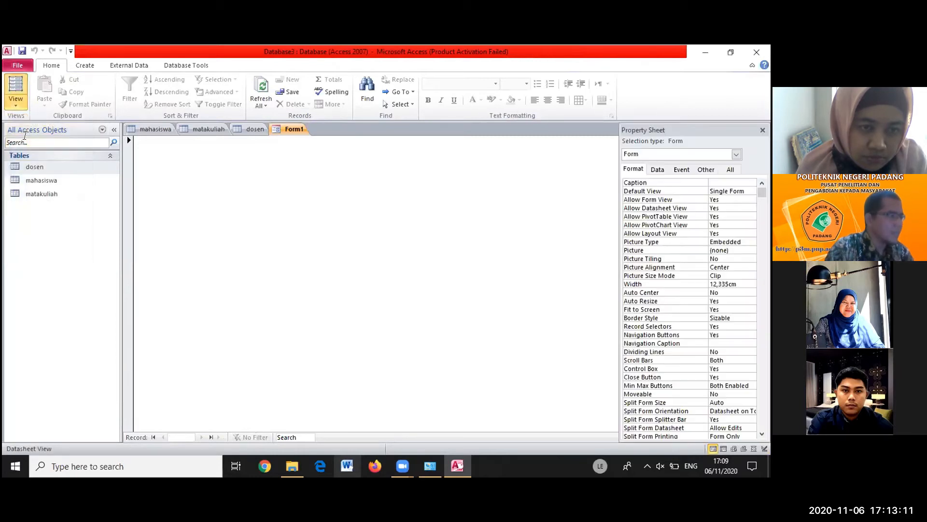
{"action": "left_click", "coordinate": [16, 101]}
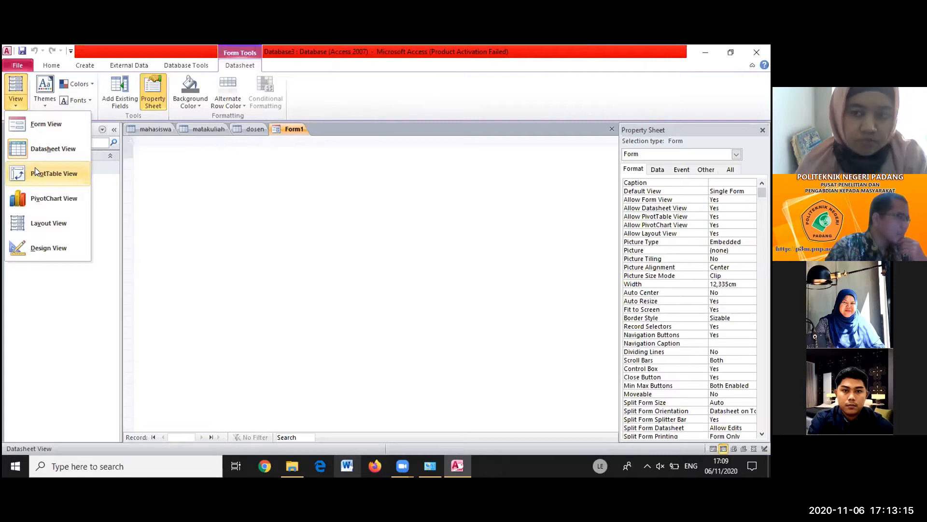
{"action": "left_click", "coordinate": [32, 222]}
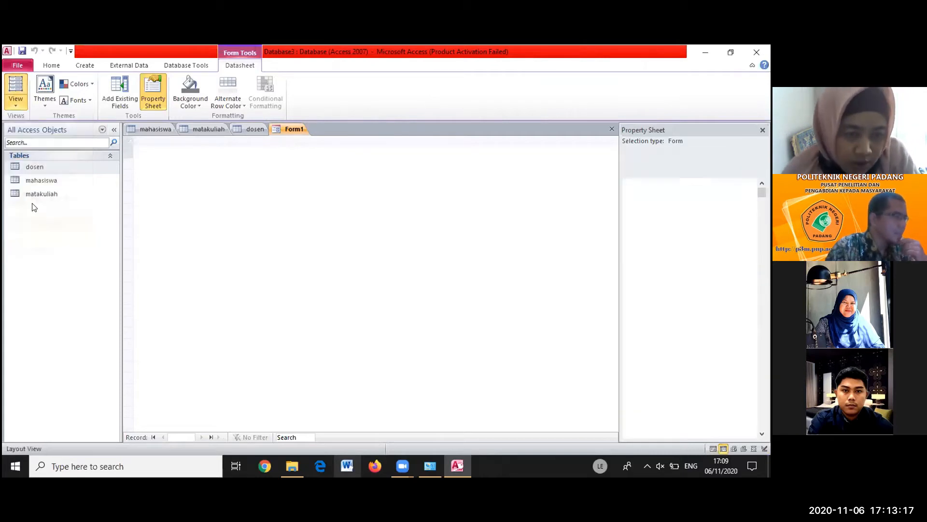
{"action": "left_click", "coordinate": [17, 107]}
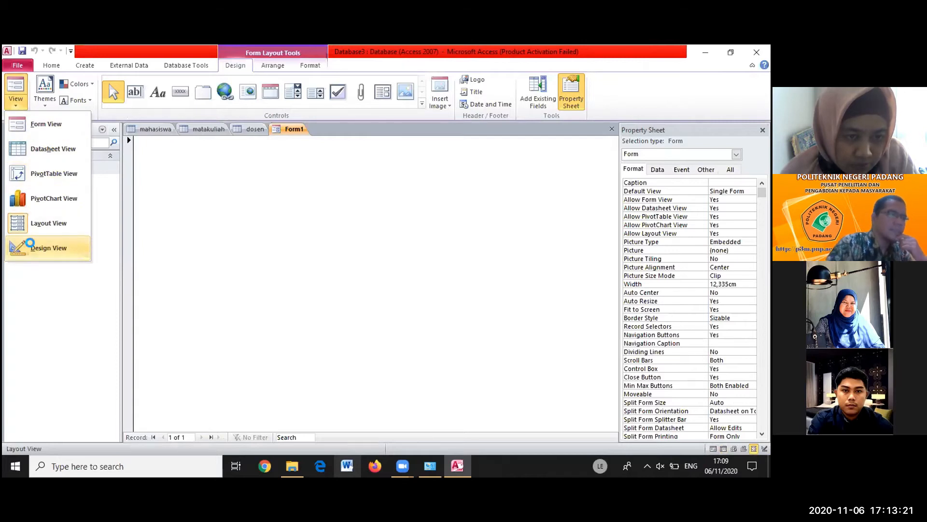
{"action": "left_click", "coordinate": [32, 247]}
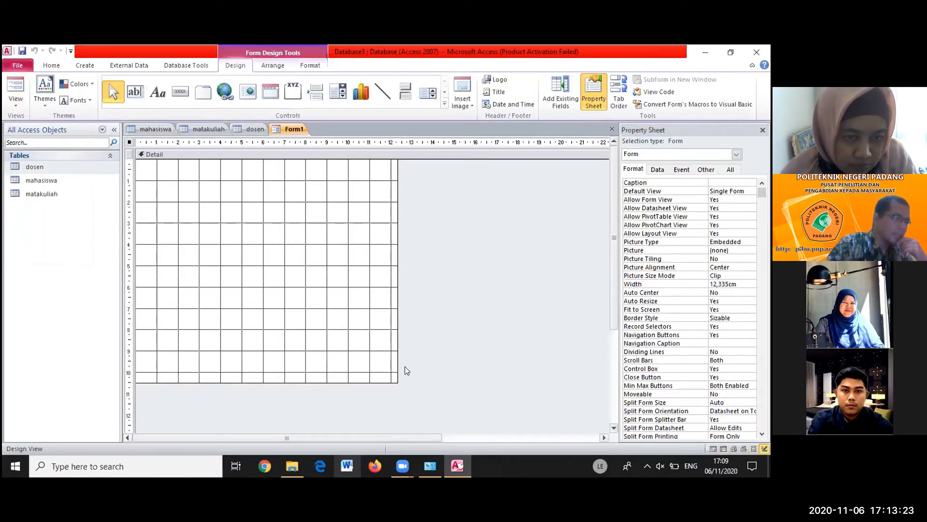
Enlarge the form's detail area to about 17.8 cm wide and 12 cm high, and display the form's data properties
{"action": "left_click_drag", "start_coordinate": [398, 384], "coordinate": [514, 418]}
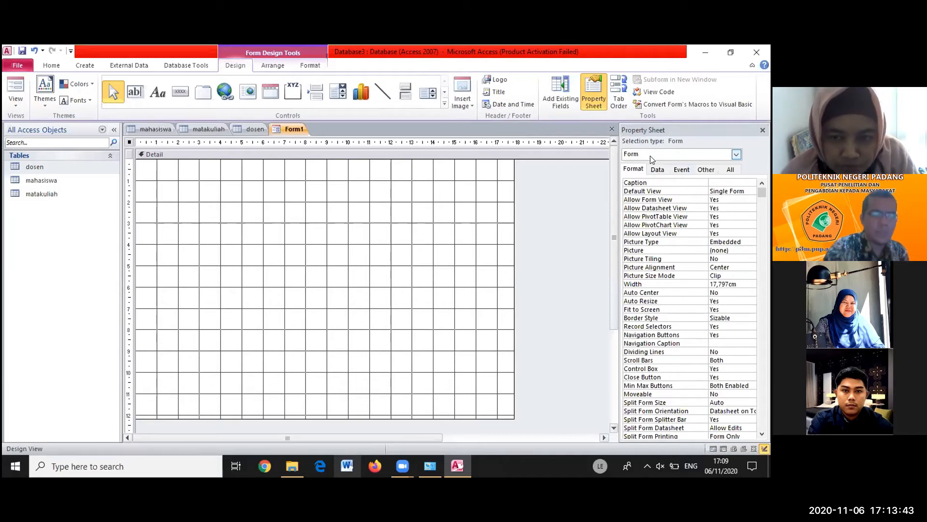
{"action": "left_click", "coordinate": [657, 169]}
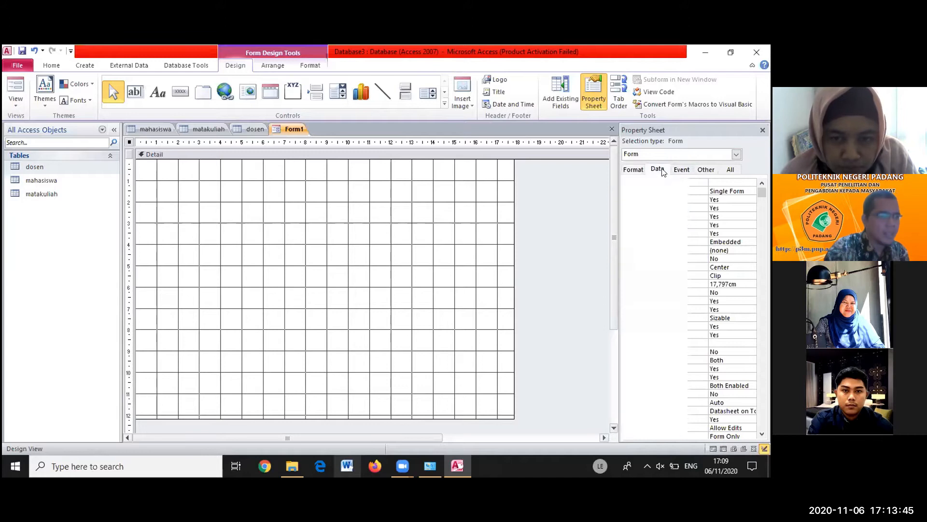
{"action": "left_click", "coordinate": [636, 170]}
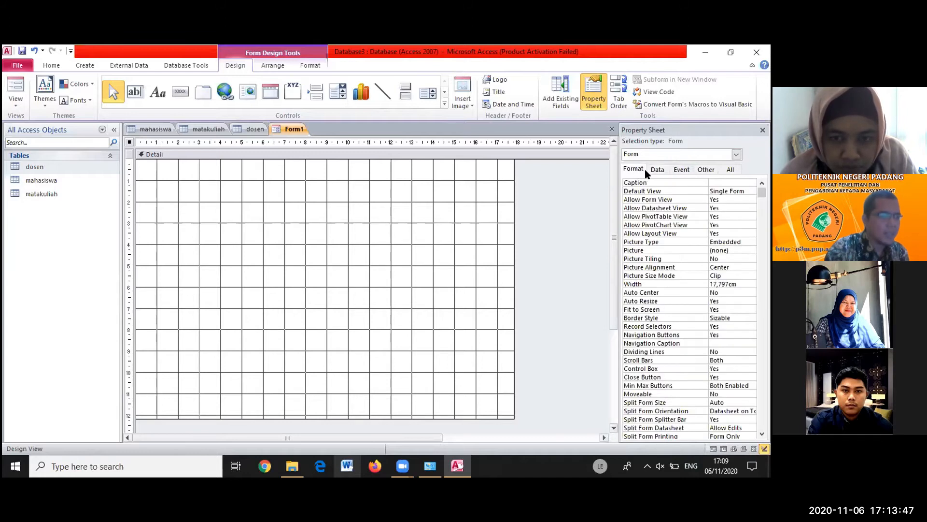
{"action": "left_click", "coordinate": [658, 170]}
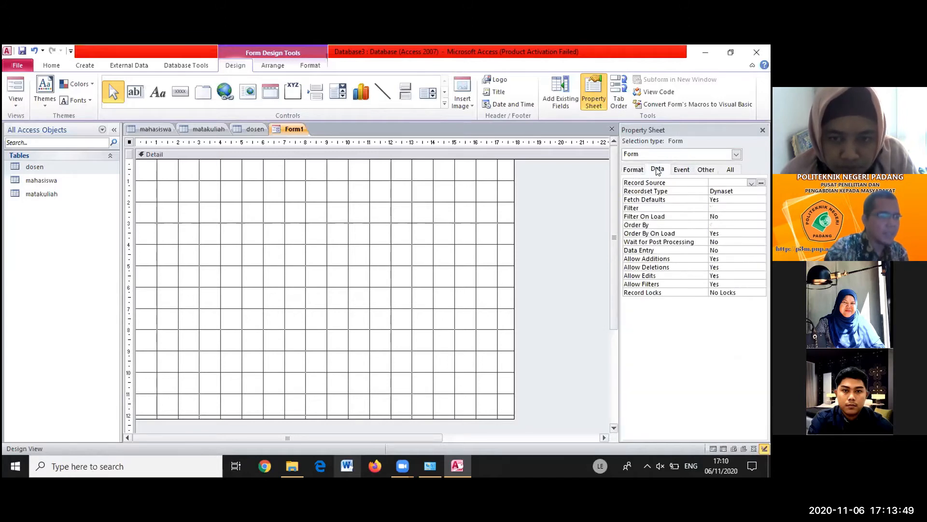
{"action": "left_click", "coordinate": [761, 185]}
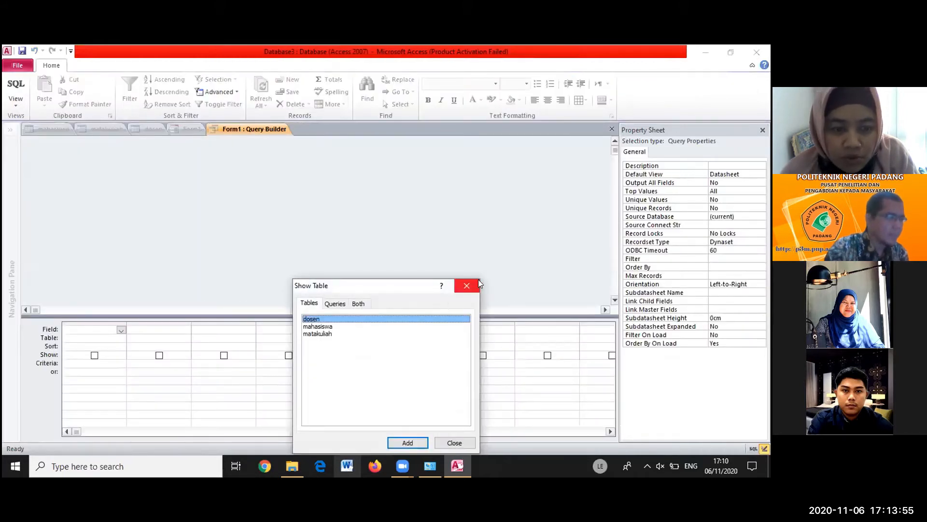
{"action": "left_click", "coordinate": [454, 441]}
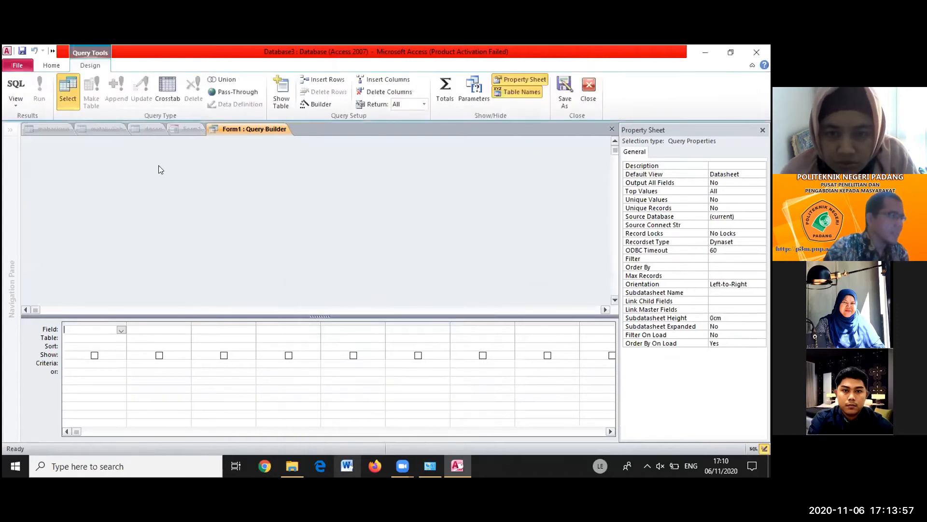
{"action": "left_click", "coordinate": [15, 103]}
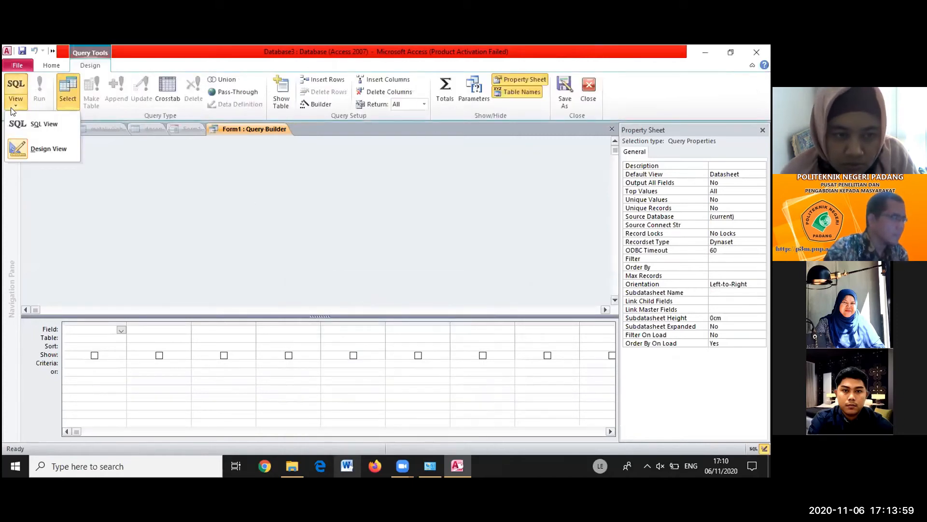
{"action": "left_click", "coordinate": [22, 153]}
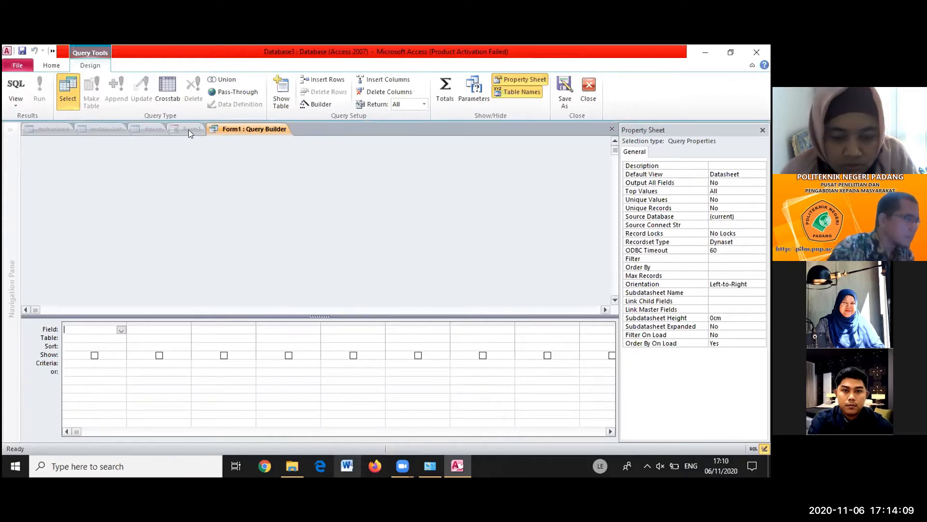
{"action": "left_click", "coordinate": [580, 89]}
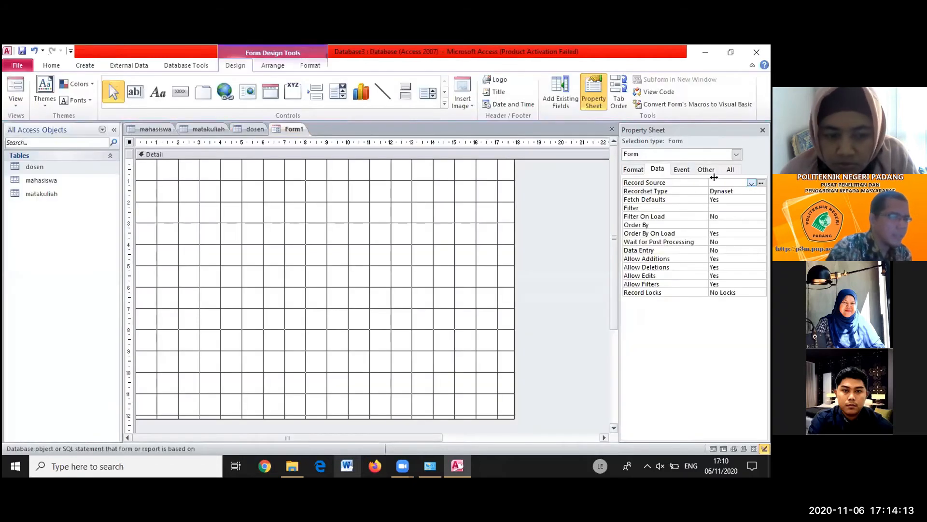
Set the form's record source to the dosen table
{"action": "left_click", "coordinate": [751, 183]}
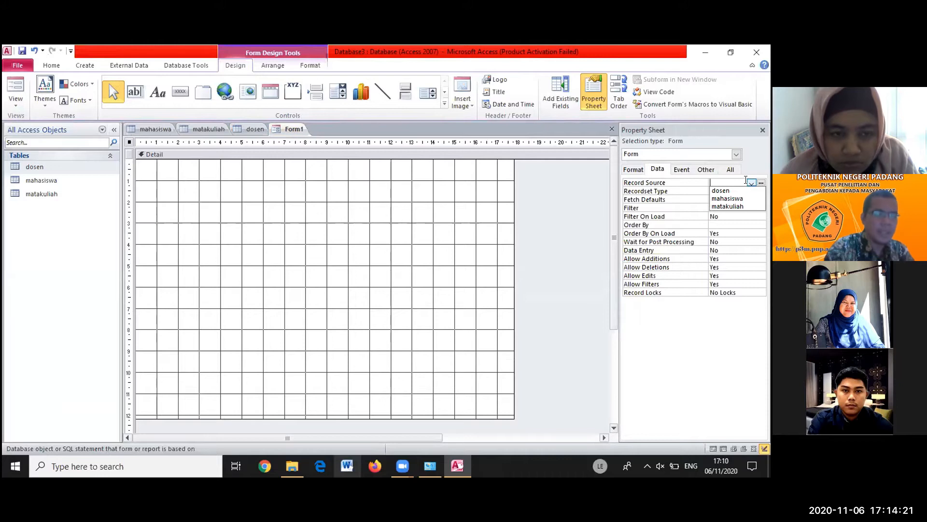
{"action": "left_click", "coordinate": [722, 191]}
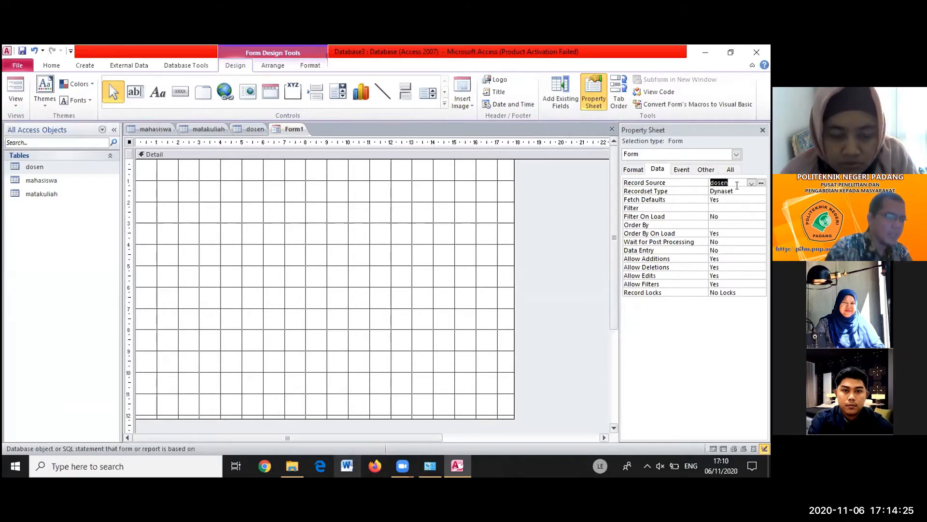
{"action": "left_click", "coordinate": [751, 182]}
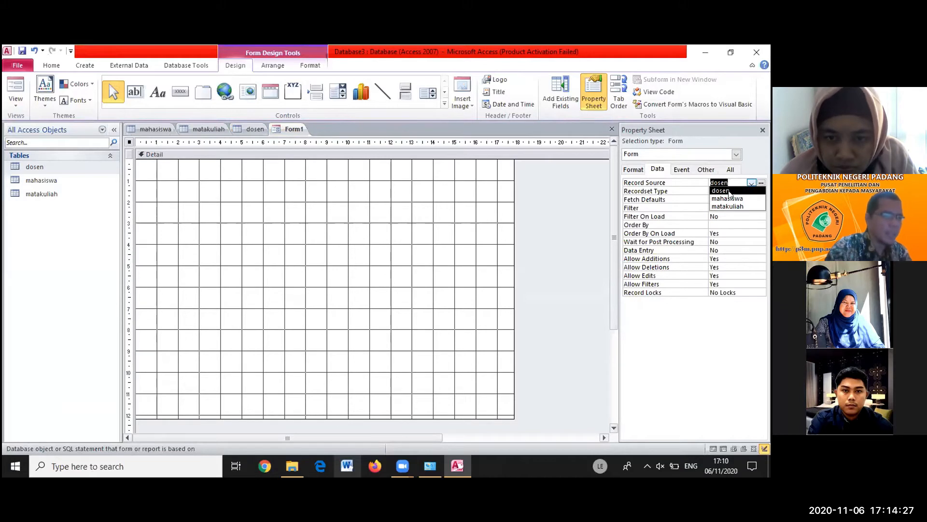
{"action": "left_click", "coordinate": [730, 193]}
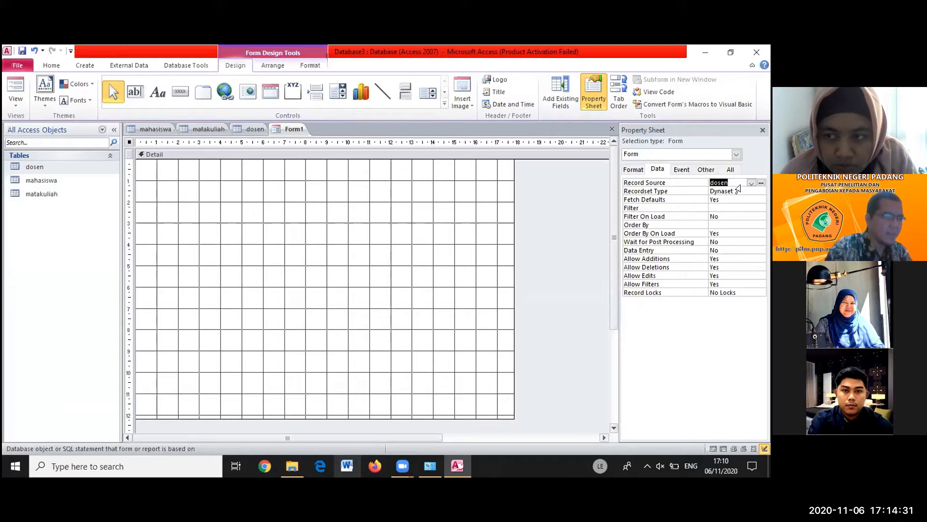
Change the form's record source to the mahasiswa table
{"action": "left_click", "coordinate": [634, 169]}
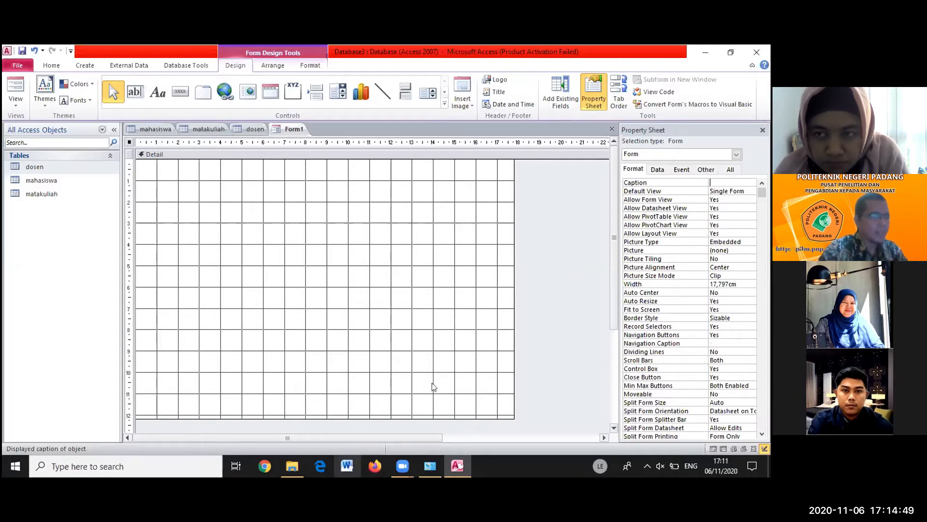
{"action": "left_click", "coordinate": [657, 170]}
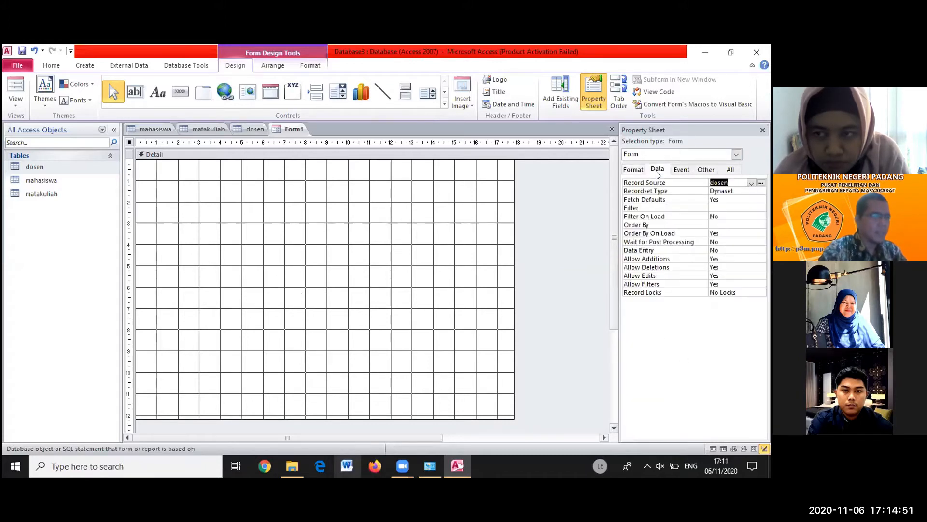
{"action": "left_click", "coordinate": [752, 183]}
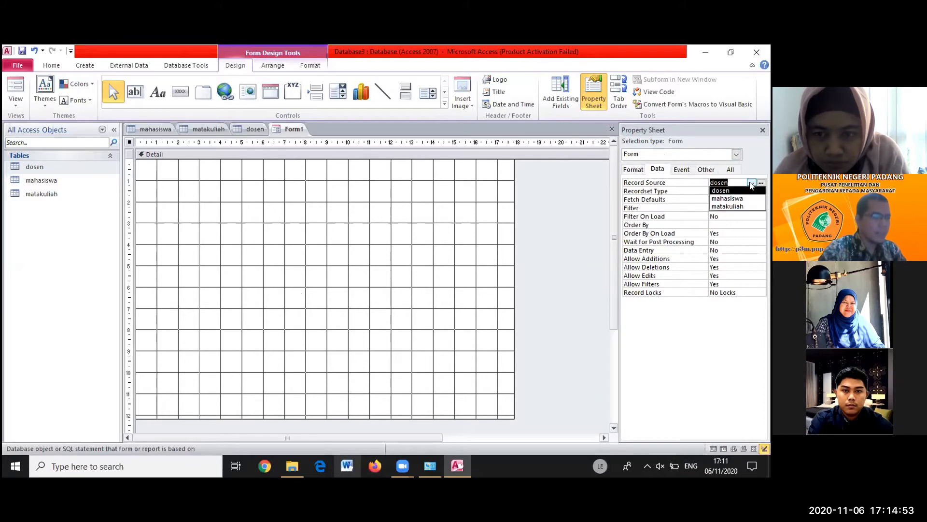
{"action": "left_click", "coordinate": [723, 198]}
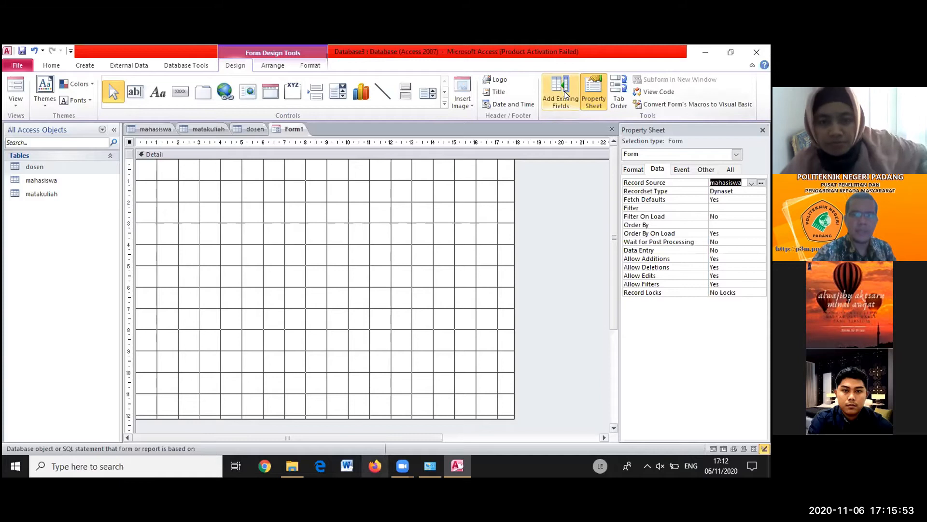
Hide and redisplay the form's property sheet several times, leaving it shown
{"action": "left_click", "coordinate": [591, 90]}
{"action": "left_click", "coordinate": [591, 90]}
{"action": "left_click", "coordinate": [591, 90]}
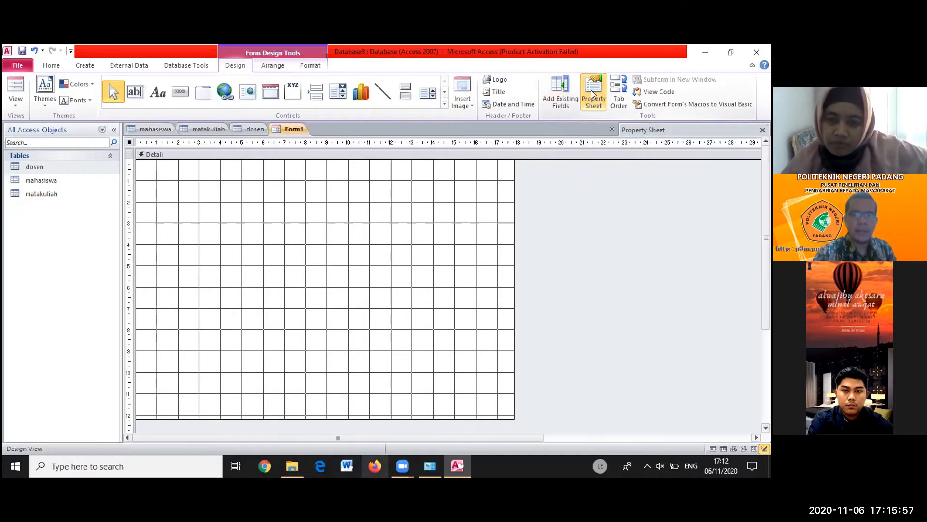
{"action": "left_click", "coordinate": [591, 90]}
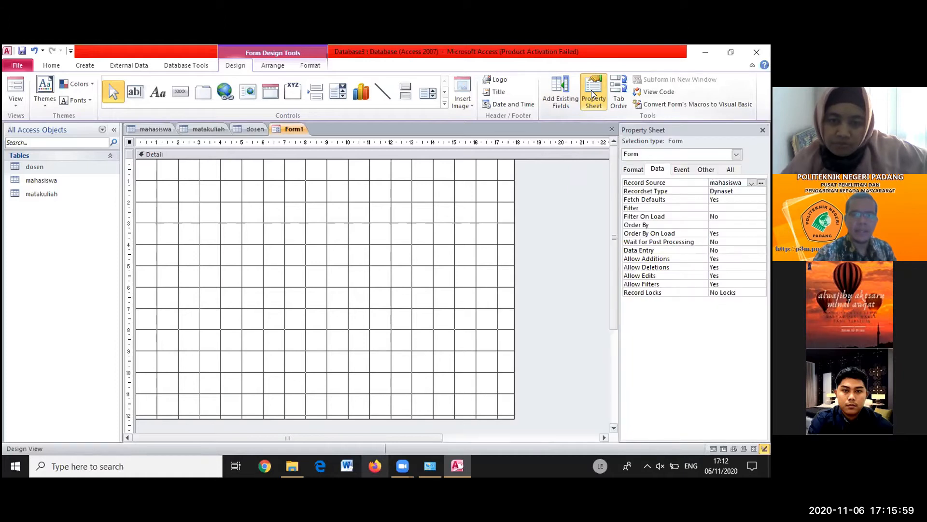
{"action": "left_click", "coordinate": [591, 90]}
{"action": "left_click", "coordinate": [591, 90]}
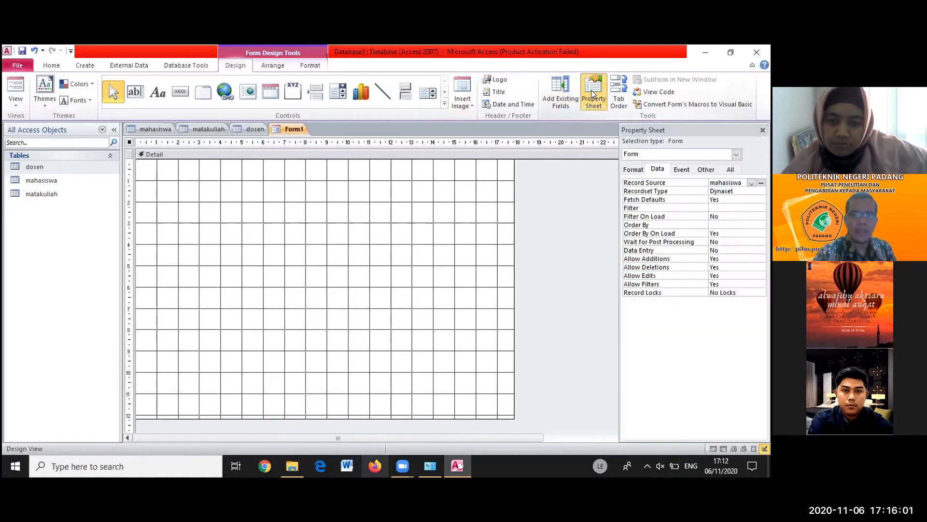
{"action": "left_click", "coordinate": [591, 90]}
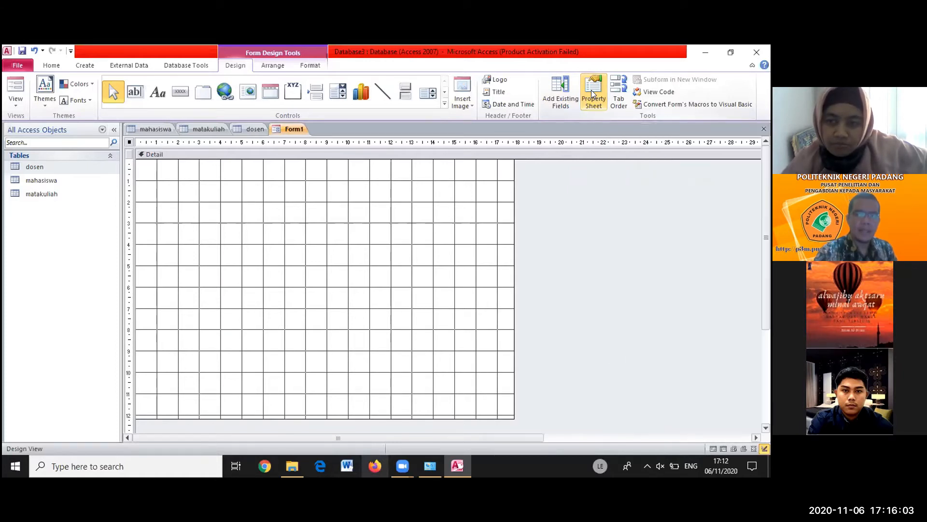
{"action": "left_click", "coordinate": [591, 90]}
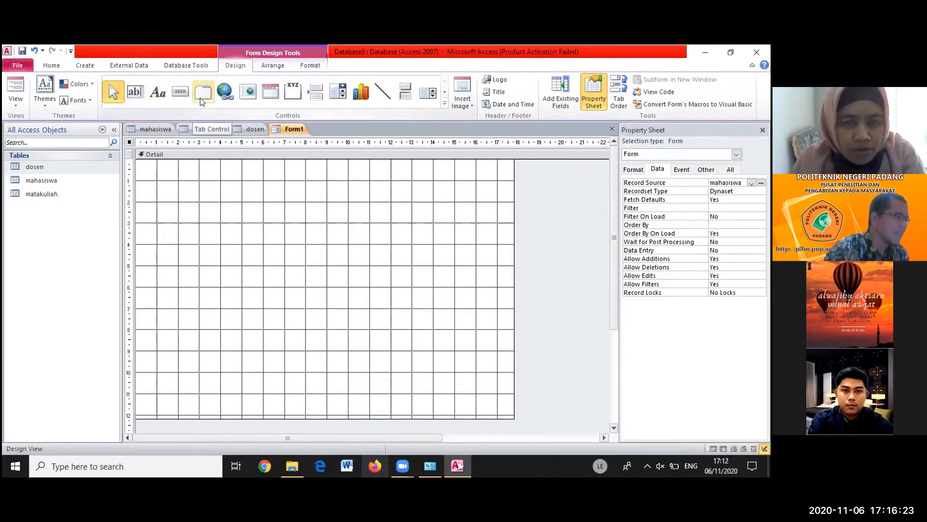
Add a label reading "Form Input Data Mahasiswa" near the top of the detail area, about 3 cm from its left edge
{"action": "left_click", "coordinate": [158, 92]}
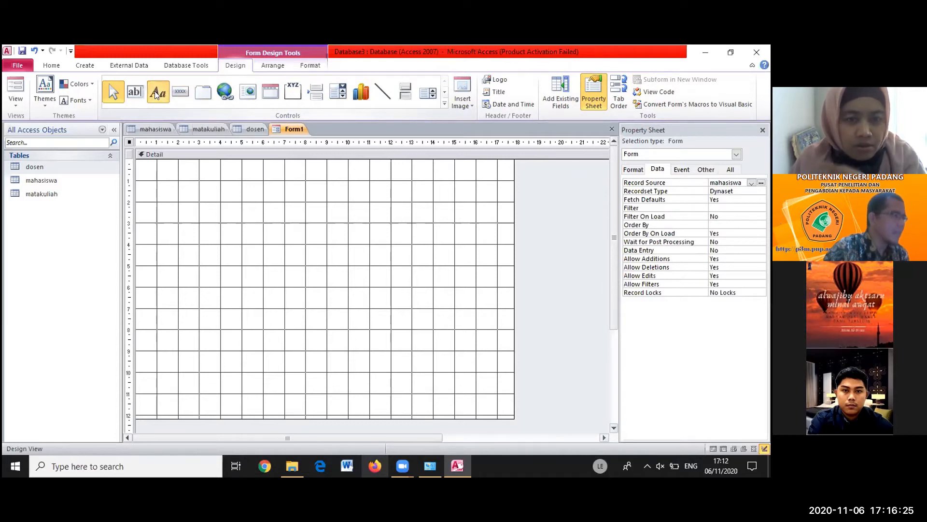
{"action": "left_click", "coordinate": [199, 186]}
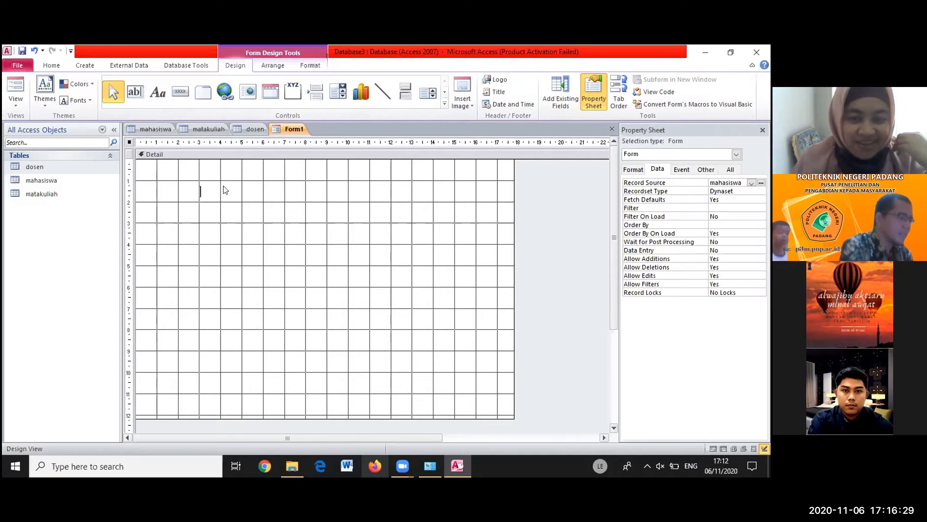
{"action": "type", "text": "Form Input Data Mahasiswa"}
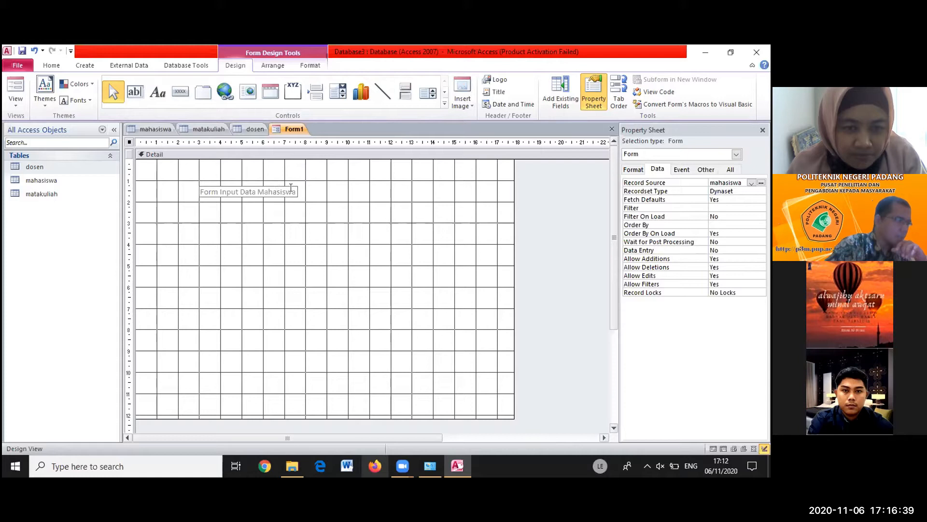
{"action": "key", "text": "Return"}
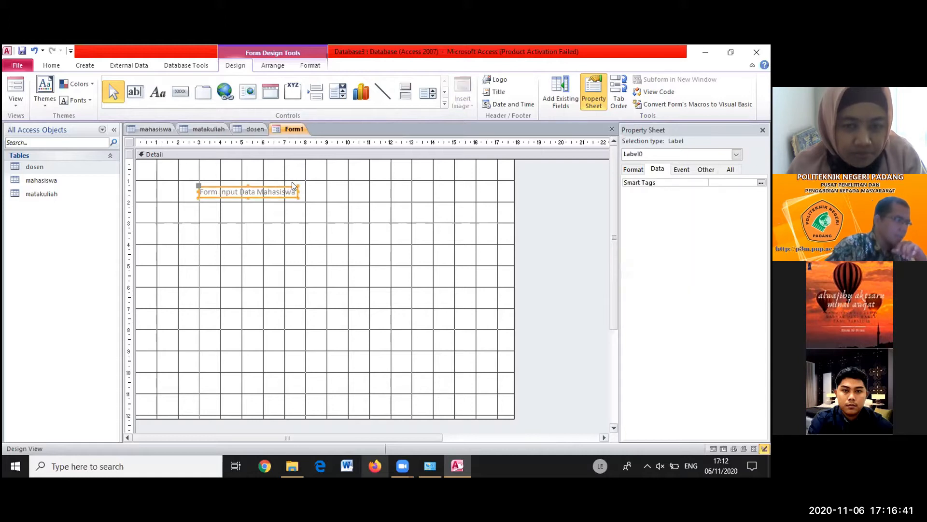
Enlarge the "Form Input Data Mahasiswa" label to about 5.1 cm wide and 0.8 cm high and select its text
{"action": "left_click_drag", "start_coordinate": [294, 182], "coordinate": [308, 180]}
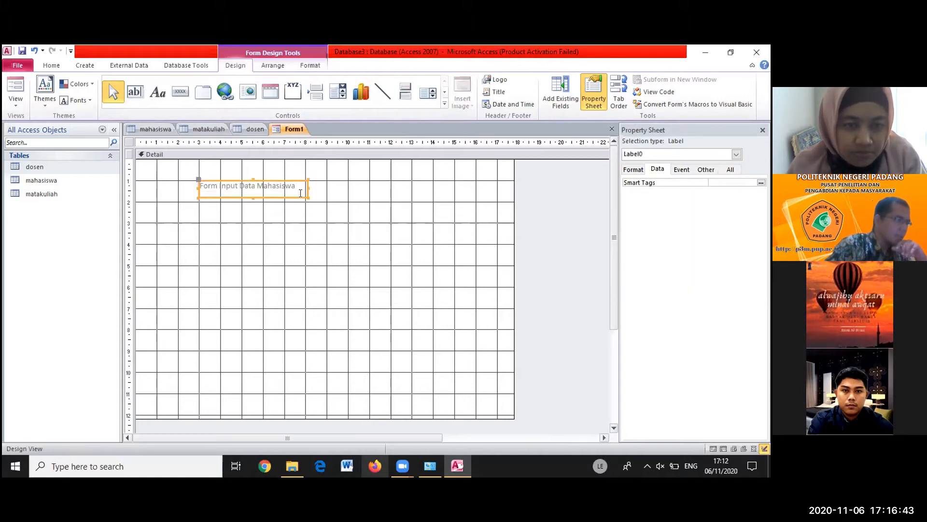
{"action": "left_click", "coordinate": [285, 185]}
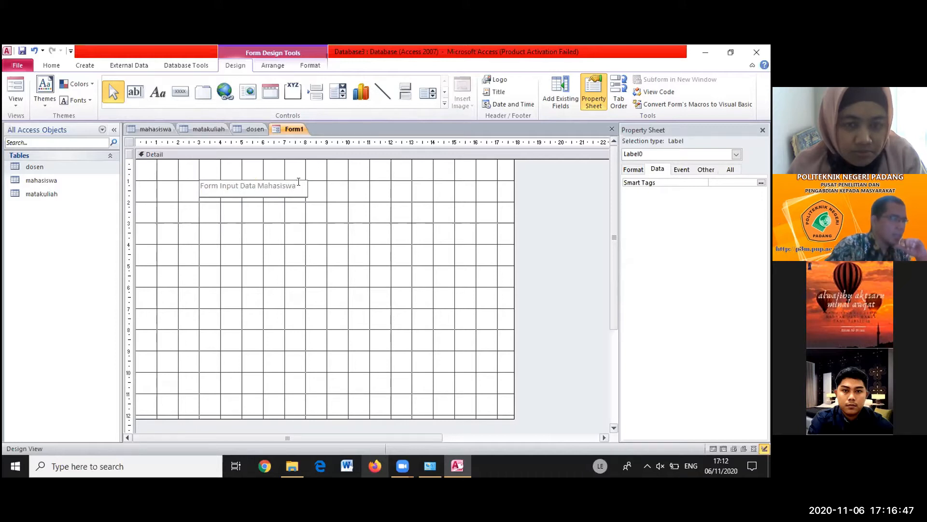
{"action": "left_click_drag", "start_coordinate": [299, 183], "coordinate": [199, 183]}
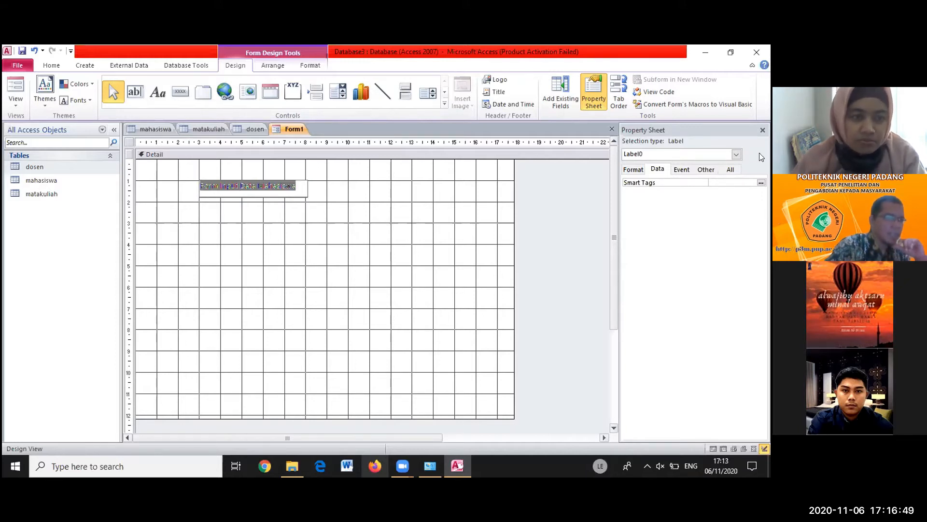
Try Text Black and Text Description as the title label's back color, and settle on Text Light
{"action": "left_click", "coordinate": [631, 169]}
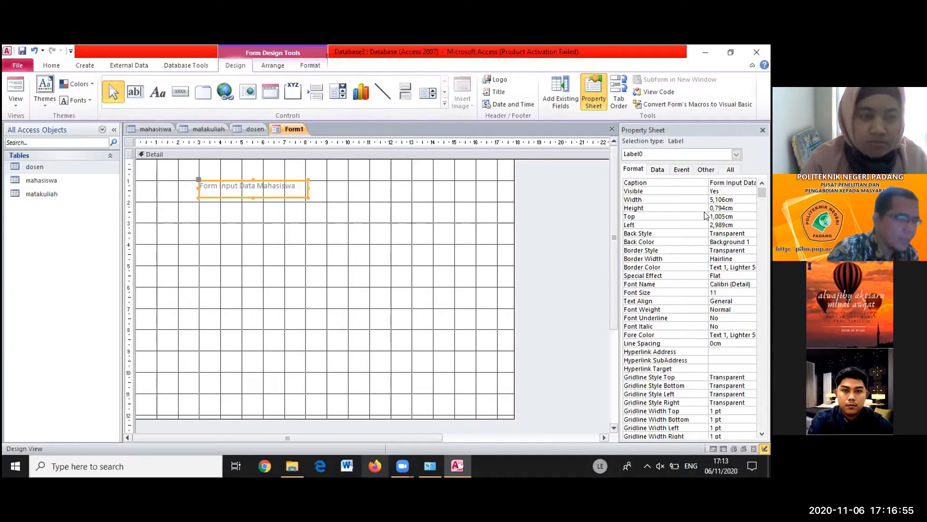
{"action": "left_click", "coordinate": [713, 238]}
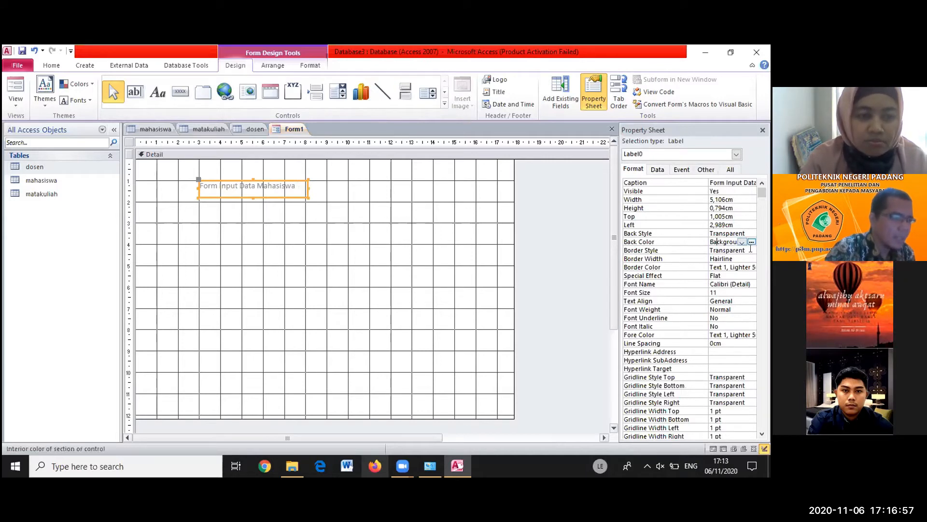
{"action": "left_click", "coordinate": [742, 242]}
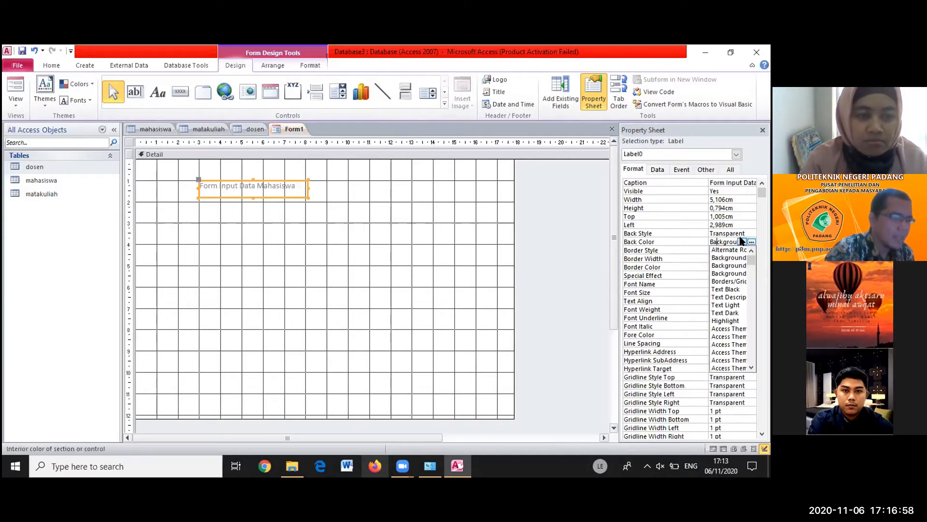
{"action": "left_click", "coordinate": [727, 290]}
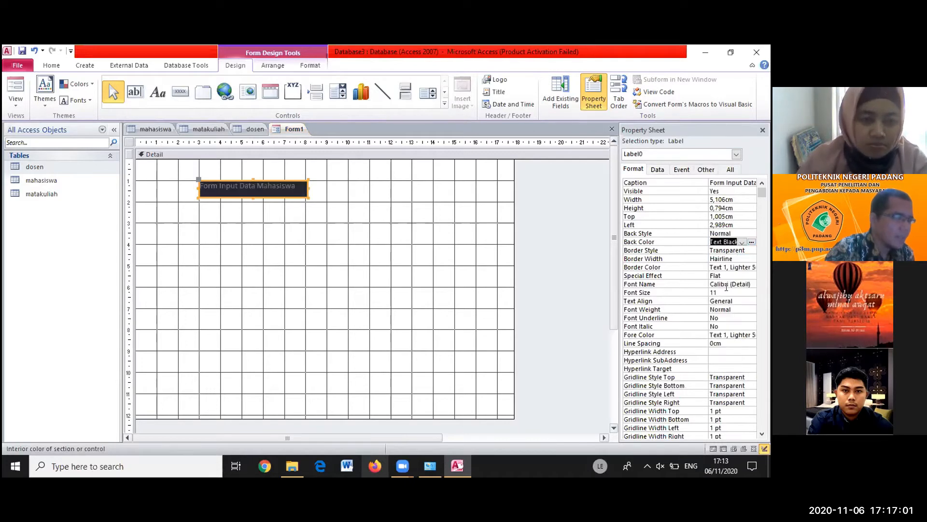
{"action": "left_click", "coordinate": [739, 242]}
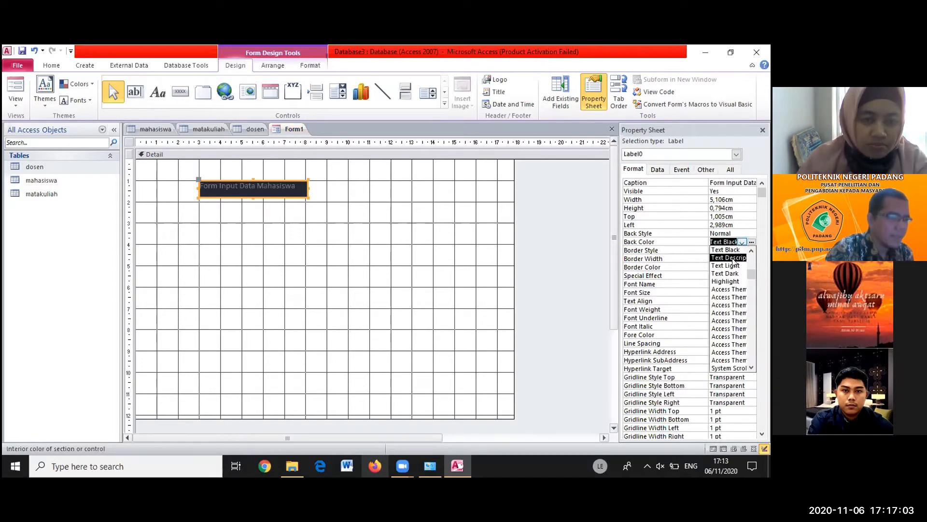
{"action": "left_click", "coordinate": [734, 257]}
{"action": "left_click", "coordinate": [739, 243]}
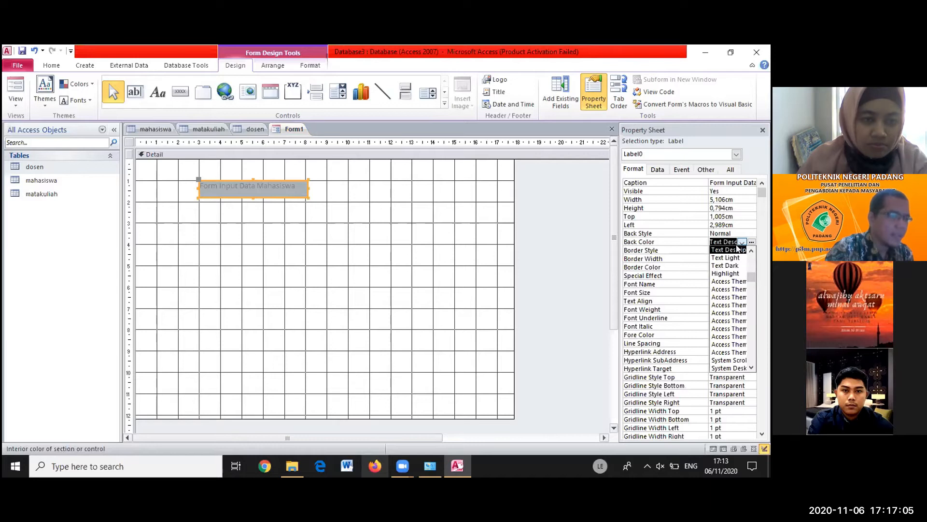
{"action": "left_click", "coordinate": [732, 258]}
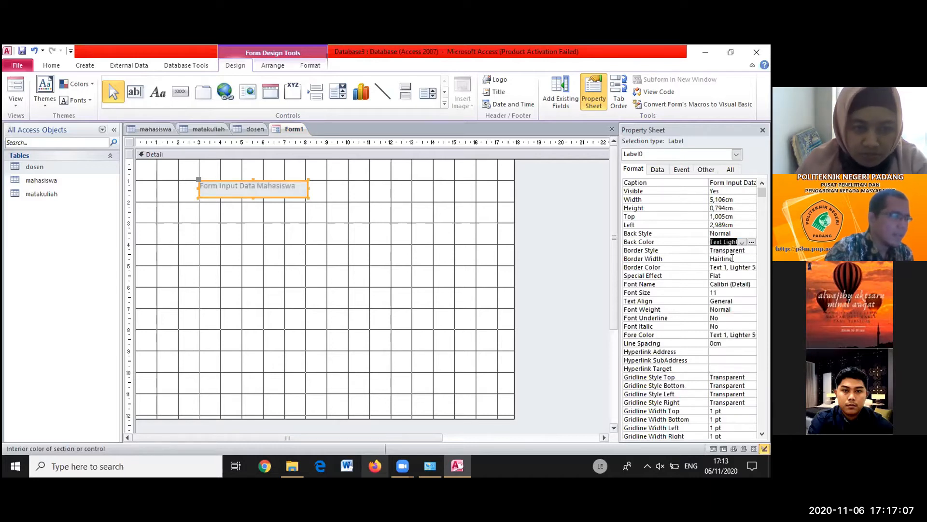
Move the title label to about 4.9 cm from the left edge and 1.1 cm from the top of the detail area
{"action": "left_click", "coordinate": [340, 206]}
{"action": "left_click", "coordinate": [284, 182]}
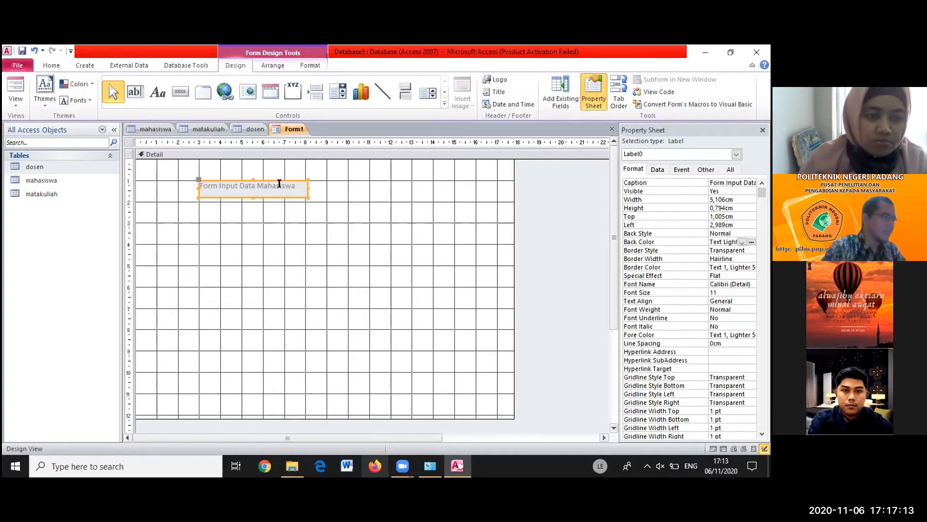
{"action": "left_click_drag", "start_coordinate": [280, 178], "coordinate": [319, 182]}
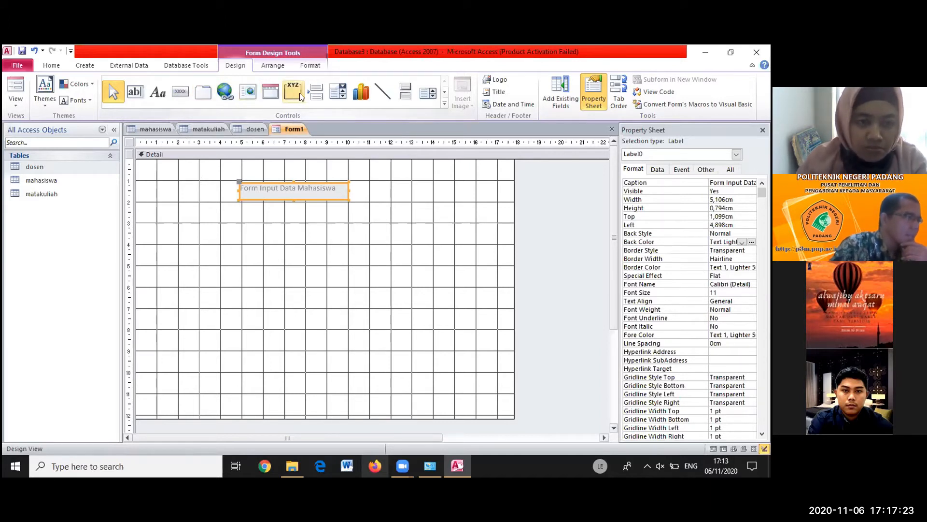
Check the available form controls and the fields of the mahasiswa table, and return to the form design
{"action": "left_click", "coordinate": [444, 103]}
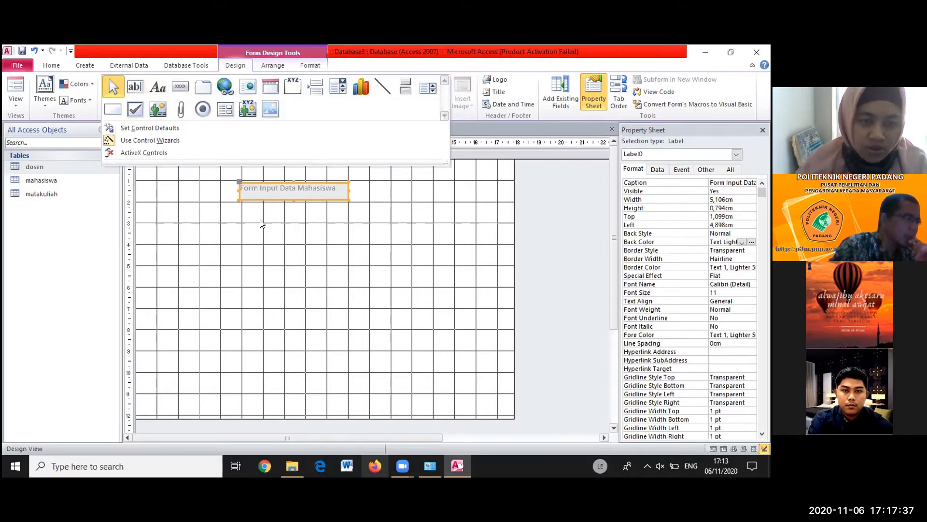
{"action": "left_click", "coordinate": [251, 193]}
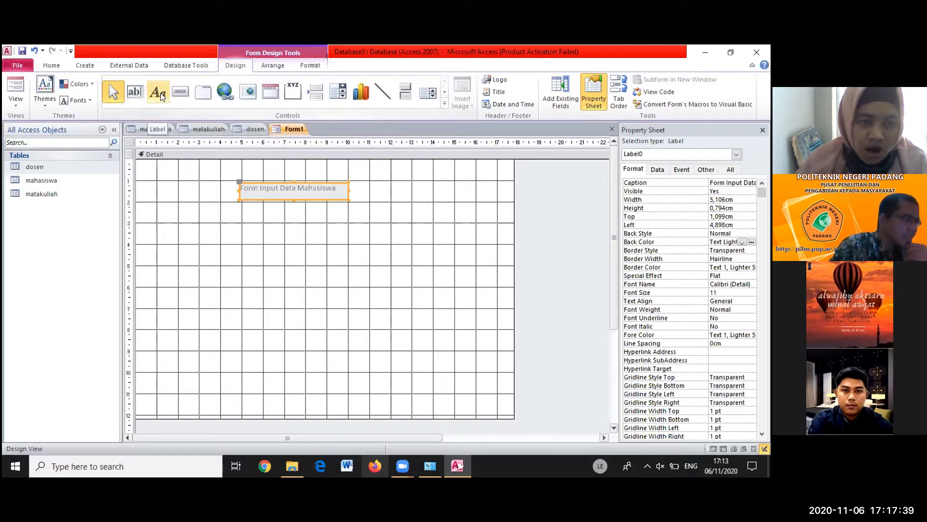
{"action": "left_click", "coordinate": [253, 188]}
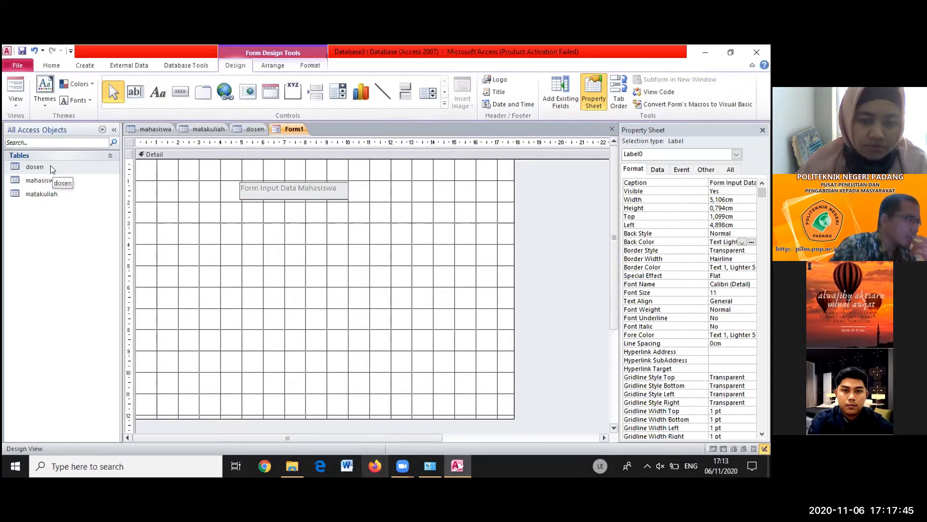
{"action": "left_click", "coordinate": [139, 129]}
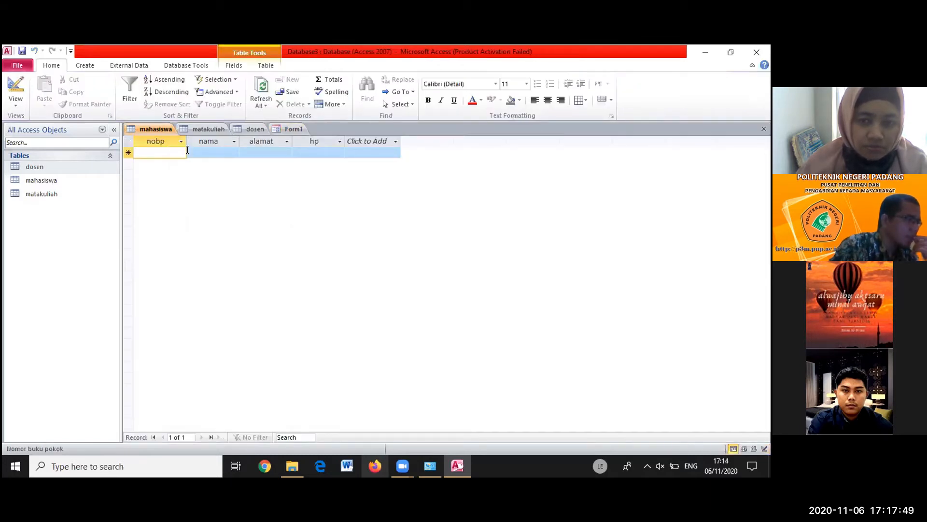
{"action": "left_click", "coordinate": [292, 129]}
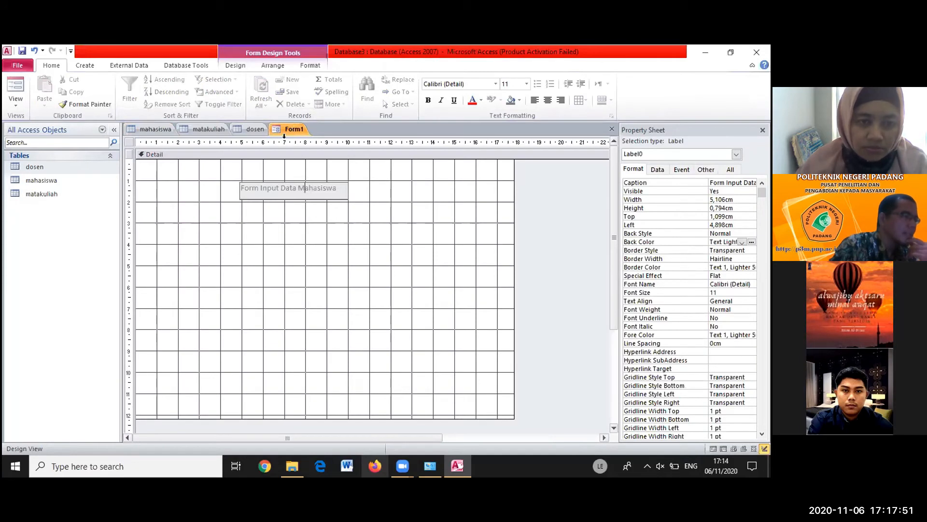
Inspect the format and data properties of the title label and the Detail section
{"action": "left_click", "coordinate": [194, 219]}
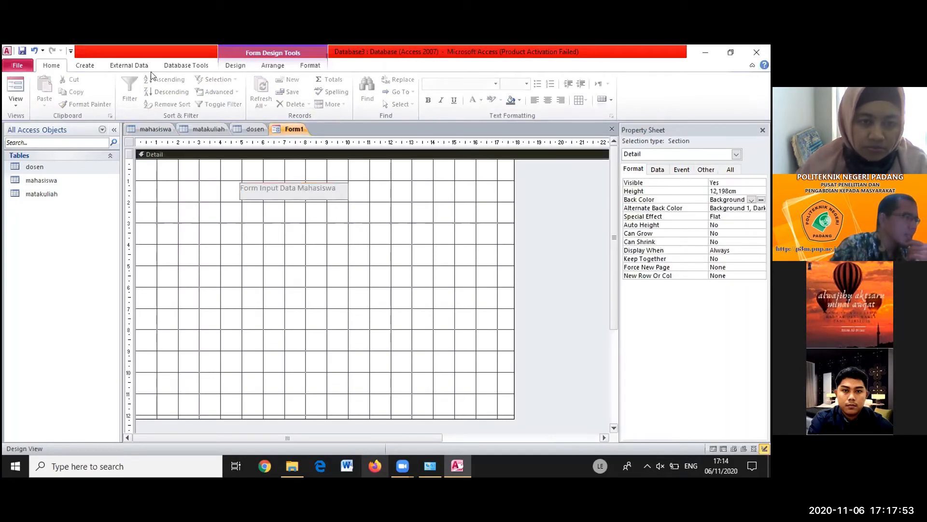
{"action": "left_click", "coordinate": [305, 193]}
{"action": "left_click", "coordinate": [203, 214]}
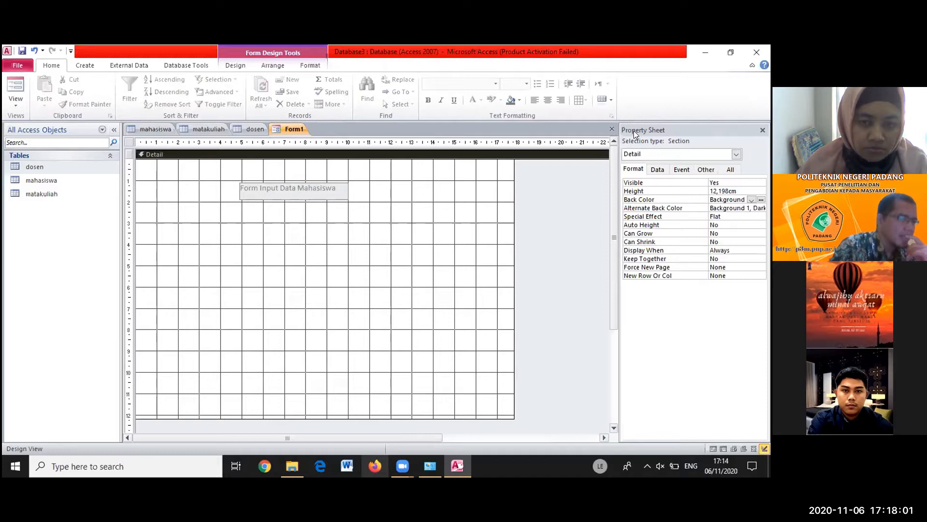
{"action": "left_click", "coordinate": [309, 184]}
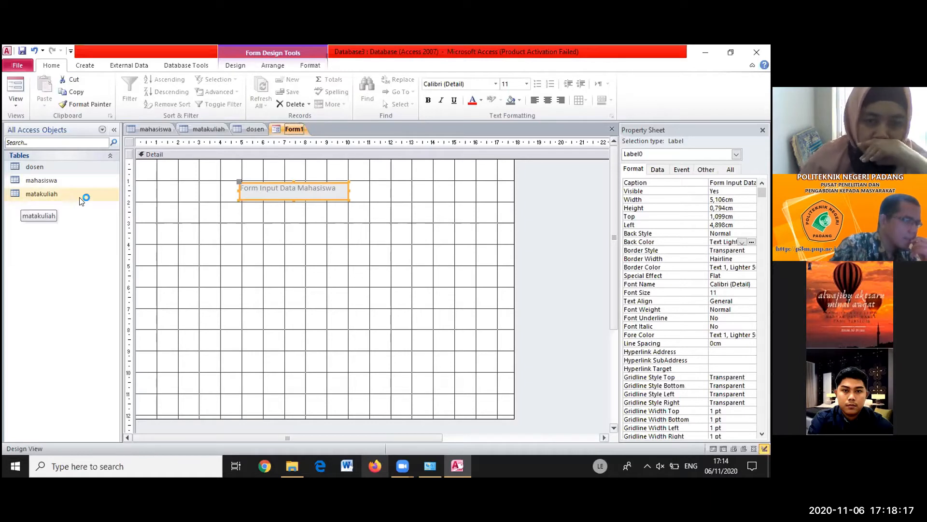
{"action": "left_click", "coordinate": [656, 170]}
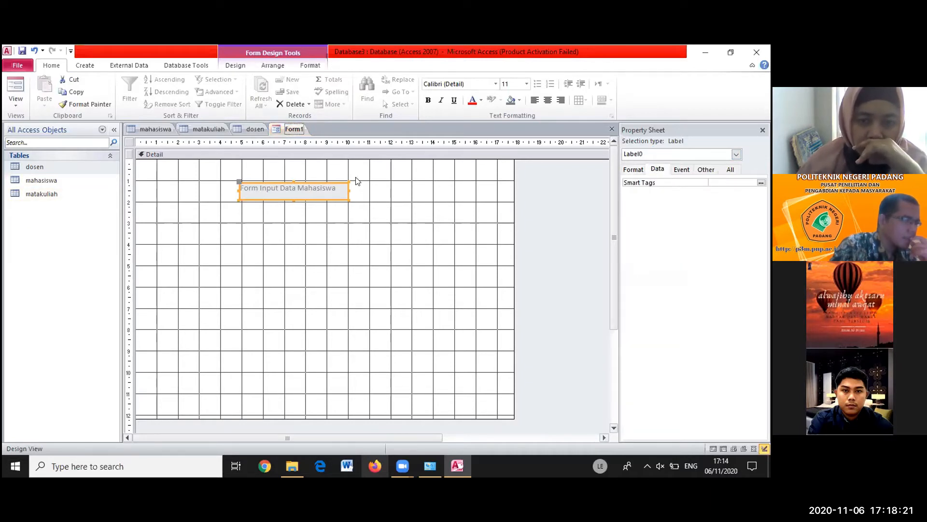
{"action": "left_click", "coordinate": [175, 152]}
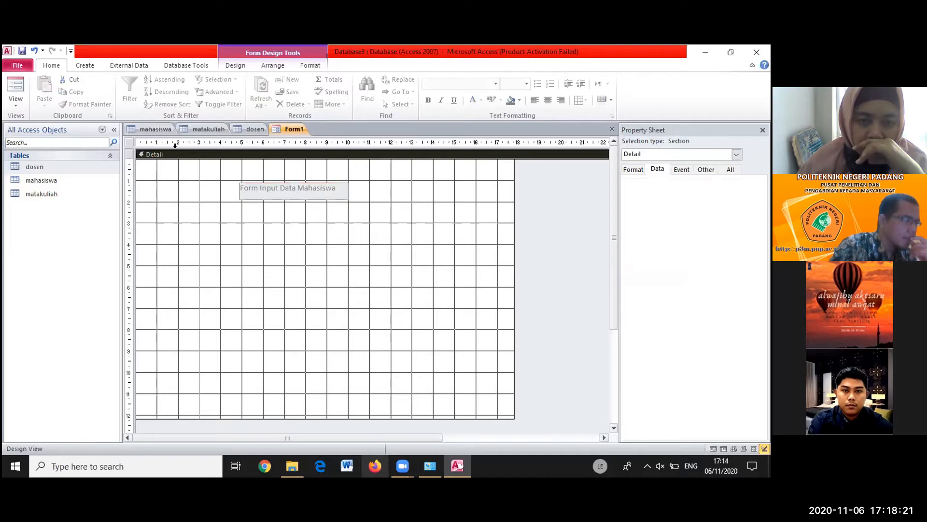
{"action": "left_click", "coordinate": [663, 155]}
{"action": "left_click", "coordinate": [635, 166]}
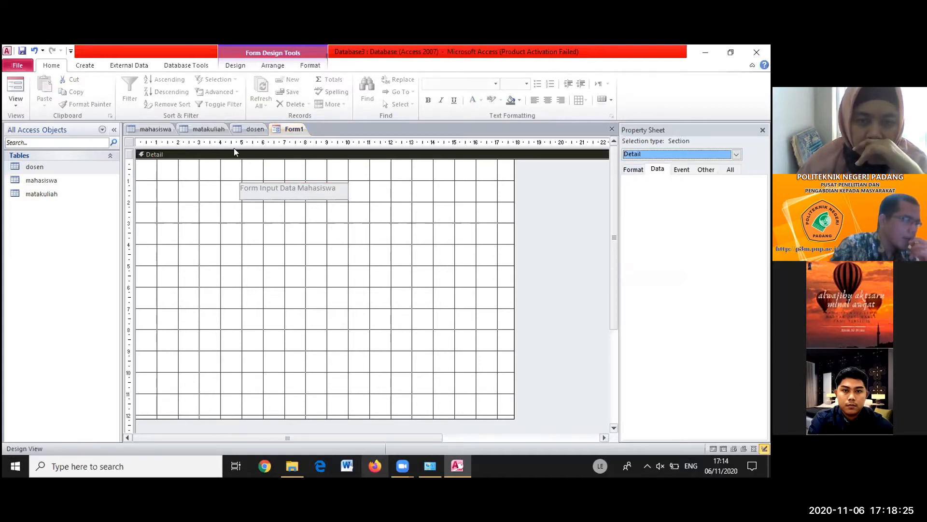
{"action": "left_click", "coordinate": [293, 129]}
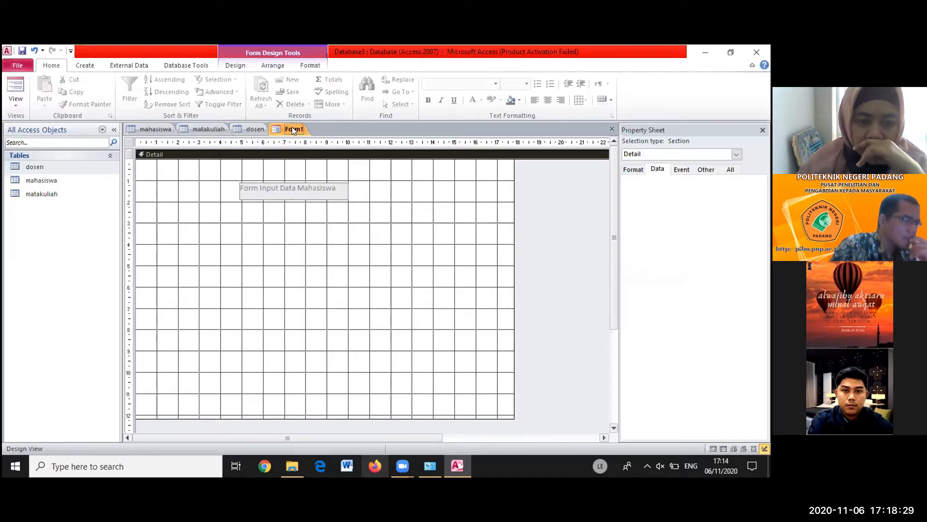
Nudge the title label to about 5.1 cm from the left edge and stretch its right edge to about the 11 cm mark
{"action": "left_click", "coordinate": [279, 184]}
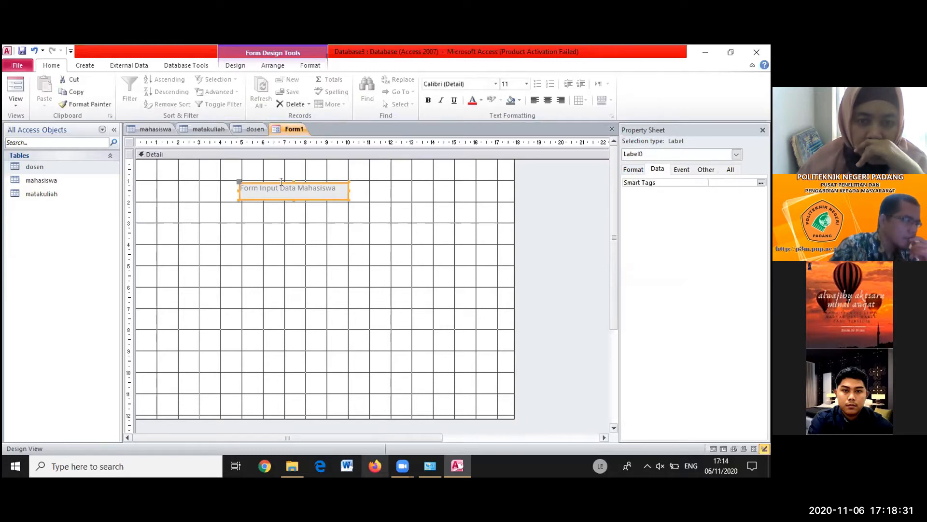
{"action": "left_click_drag", "start_coordinate": [282, 182], "coordinate": [287, 181]}
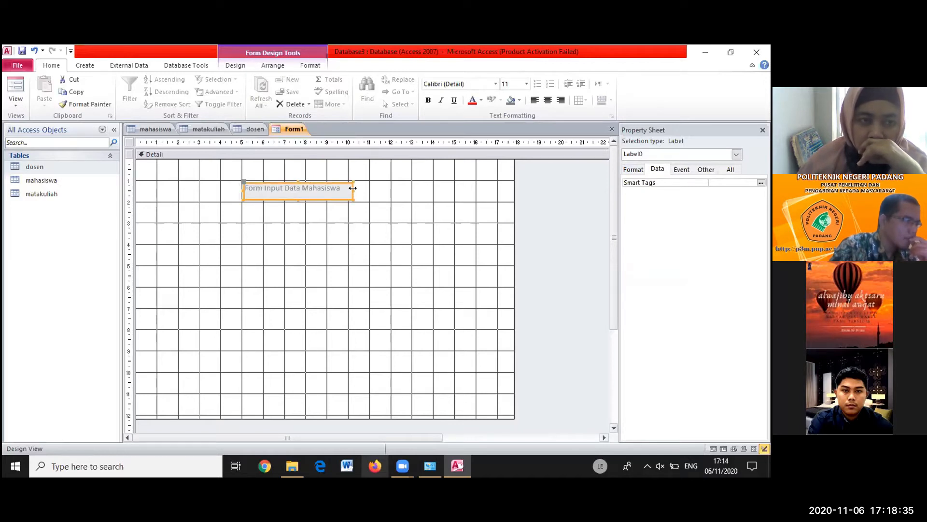
{"action": "left_click_drag", "start_coordinate": [352, 188], "coordinate": [367, 188]}
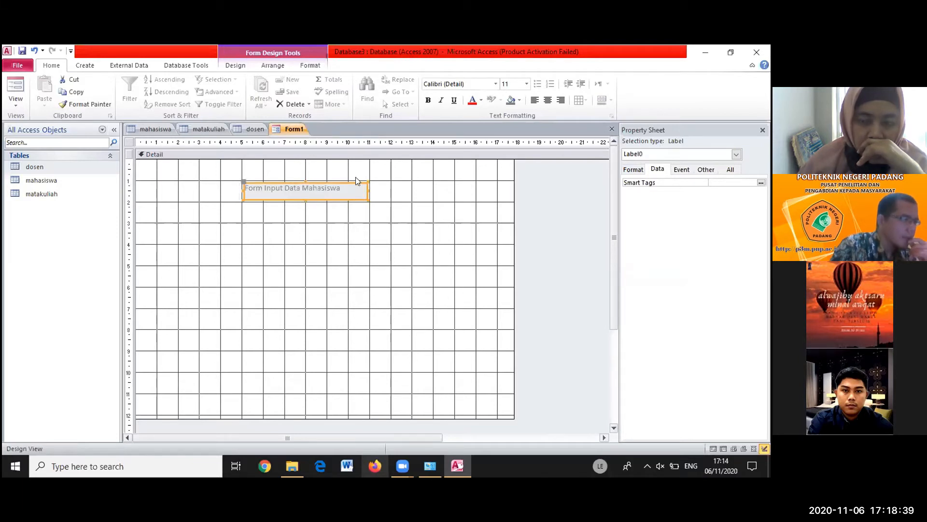
Make the title label's text bold at size 16 and widen the label to about the 12 cm mark
{"action": "left_click", "coordinate": [307, 187]}
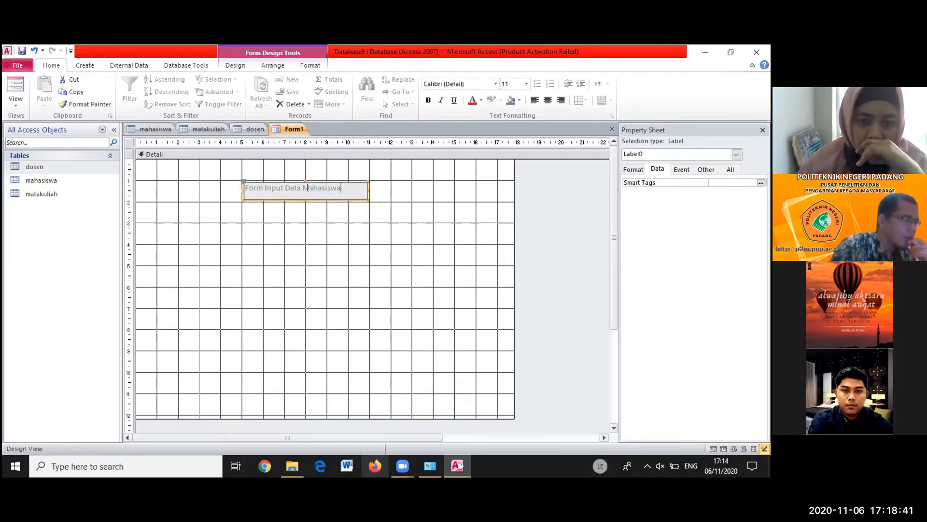
{"action": "left_click_drag", "start_coordinate": [341, 188], "coordinate": [233, 186]}
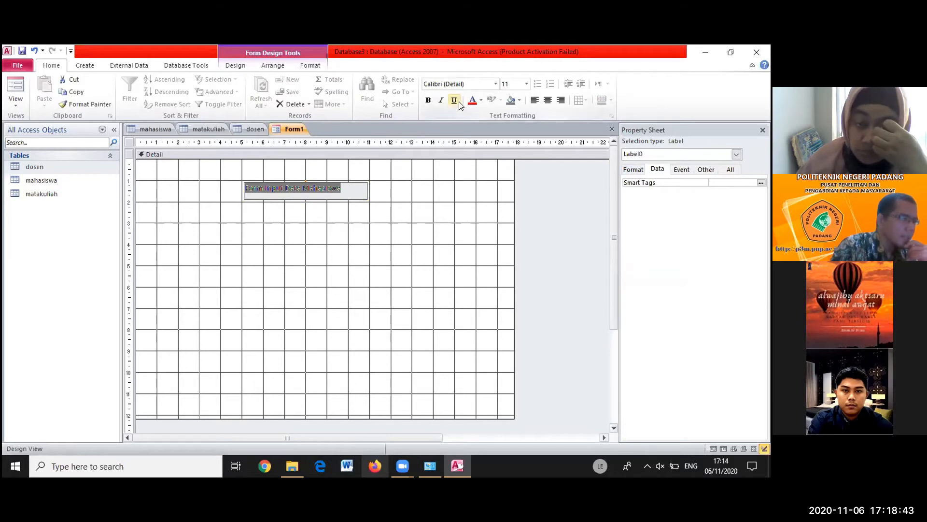
{"action": "left_click", "coordinate": [429, 101]}
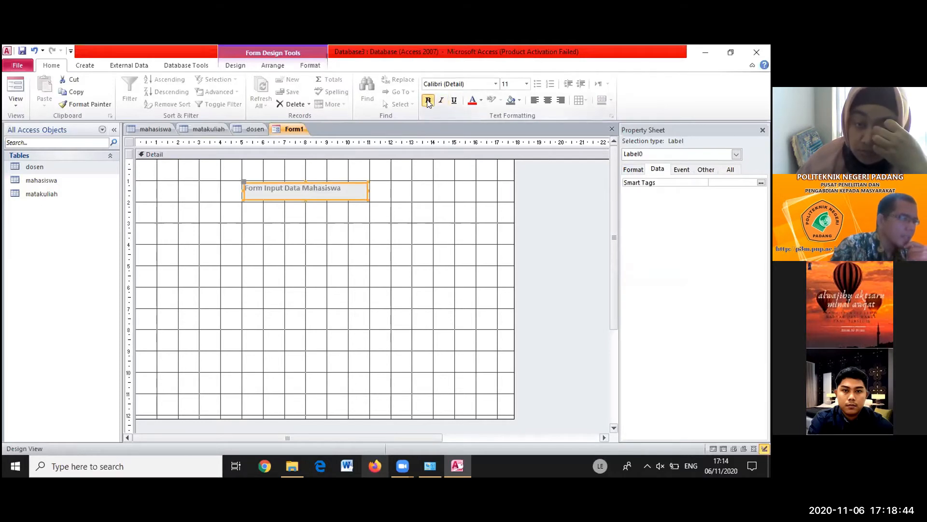
{"action": "left_click", "coordinate": [526, 84]}
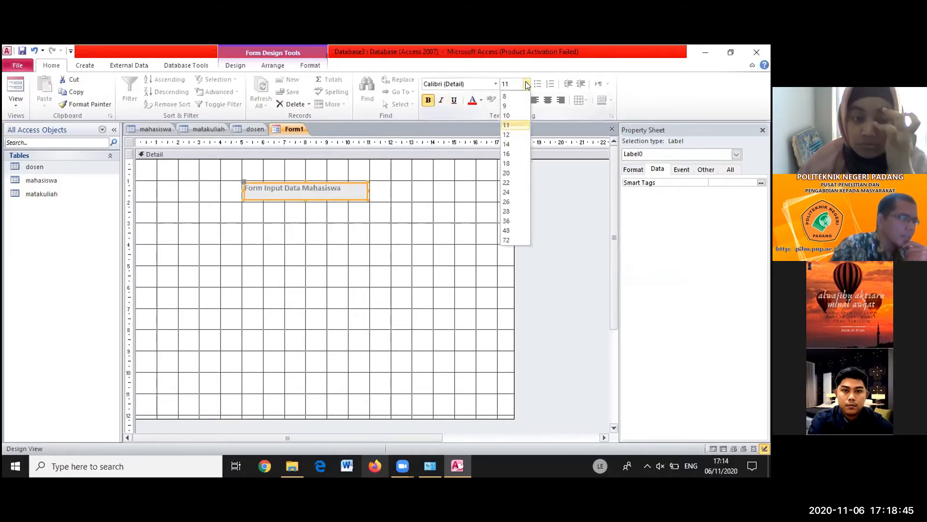
{"action": "left_click", "coordinate": [506, 154]}
{"action": "left_click_drag", "start_coordinate": [363, 189], "coordinate": [388, 187]}
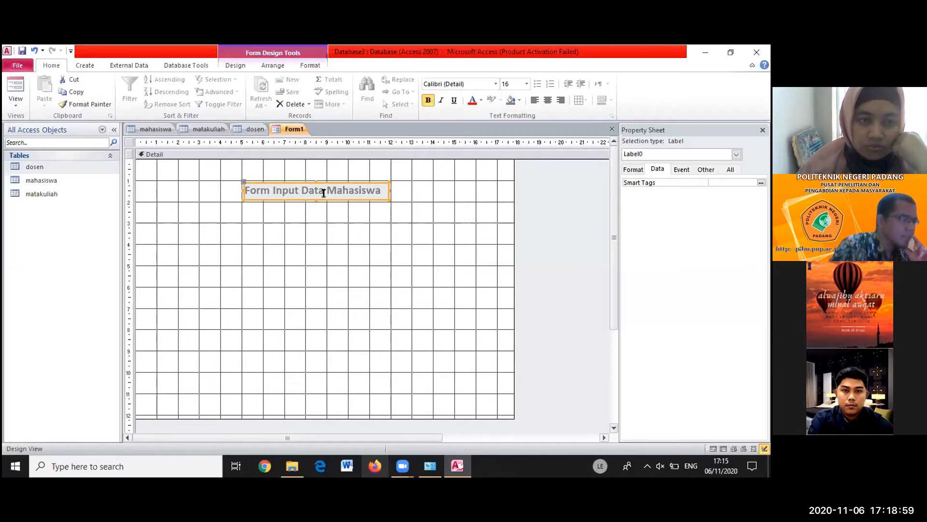
Review the form's data and format properties, and reselect the Detail section
{"action": "left_click", "coordinate": [320, 243]}
{"action": "left_click", "coordinate": [737, 154]}
{"action": "left_click", "coordinate": [636, 171]}
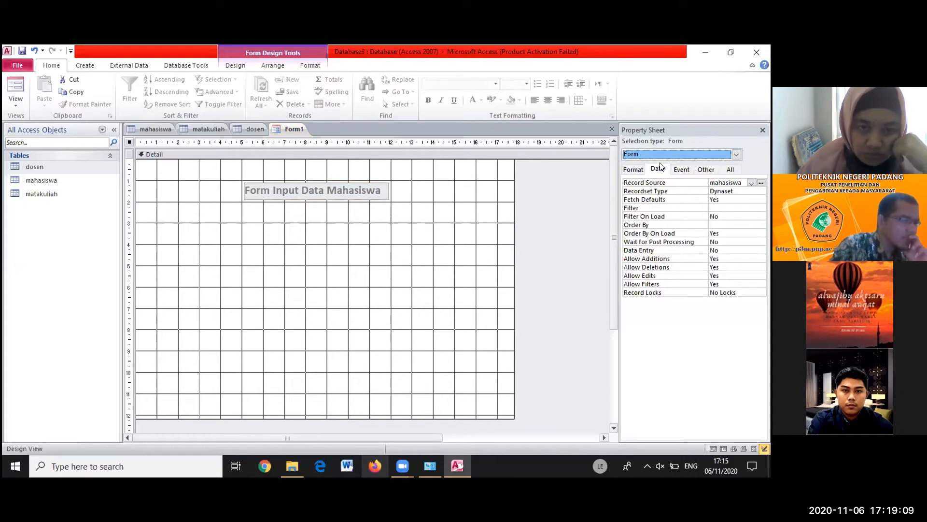
{"action": "left_click", "coordinate": [632, 169]}
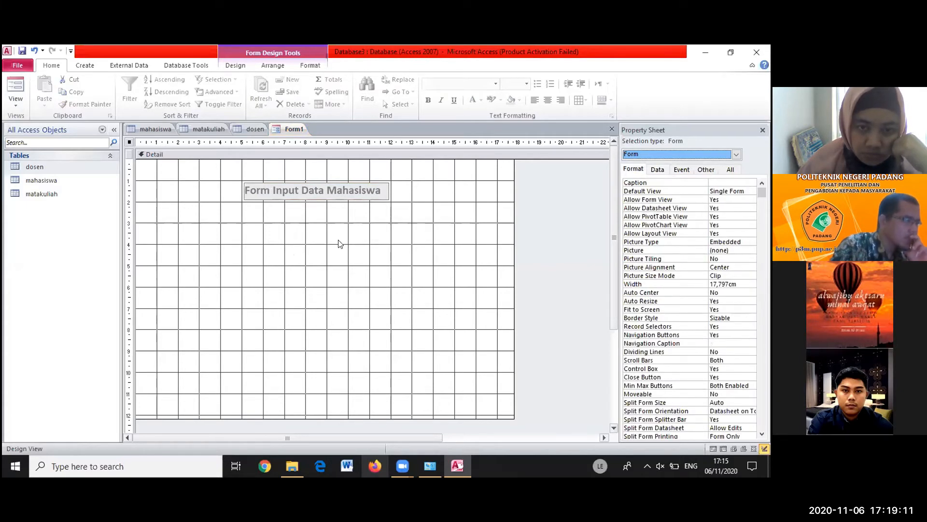
{"action": "left_click", "coordinate": [235, 226]}
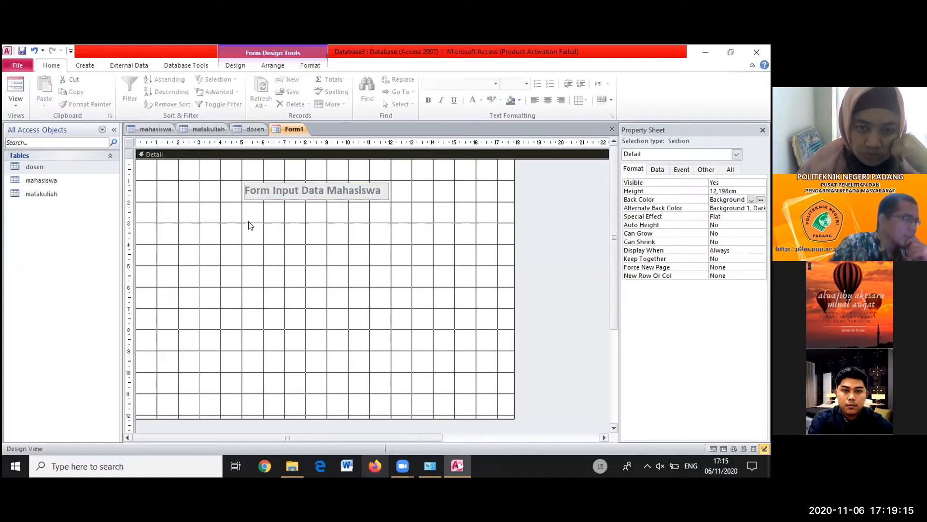
Add a label reading "Nobp Mahasiswa :" below the form title, about 2.2 cm from the left edge and 3.5 cm down
{"action": "left_click", "coordinate": [237, 66]}
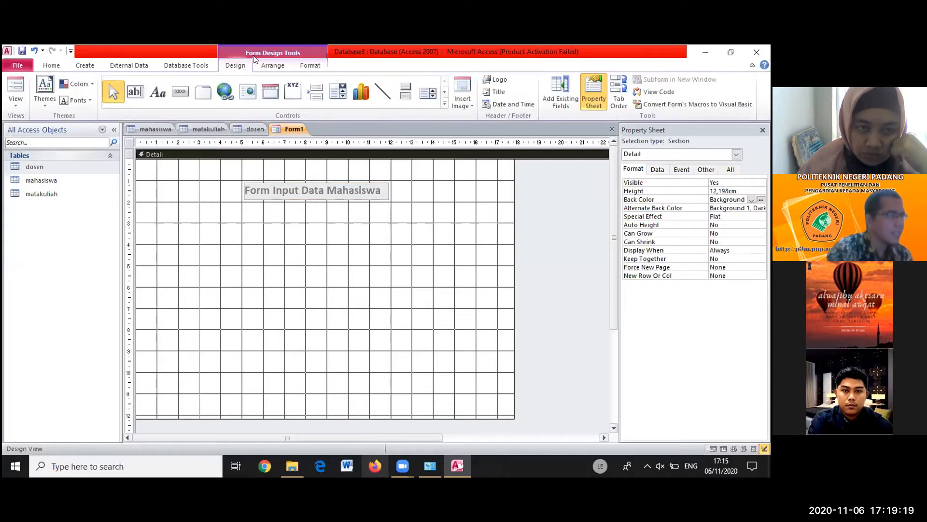
{"action": "left_click", "coordinate": [159, 94]}
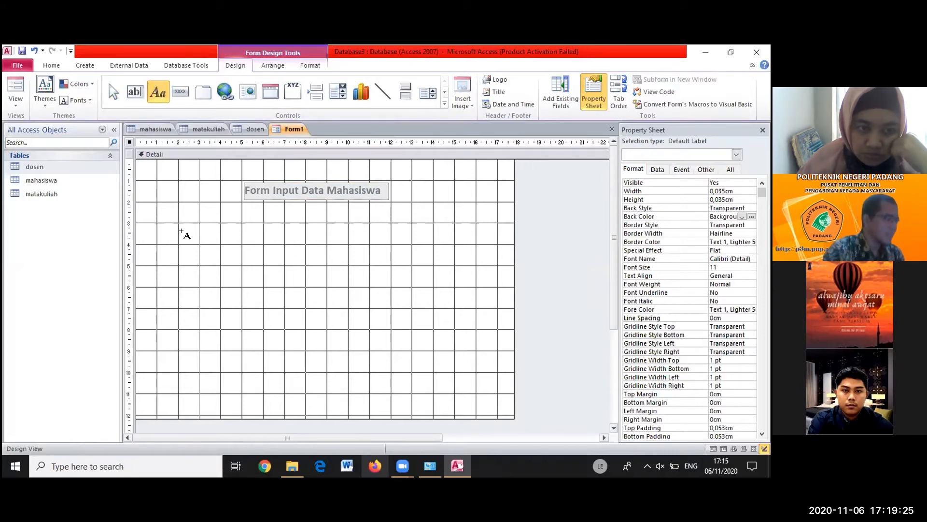
{"action": "left_click", "coordinate": [181, 230]}
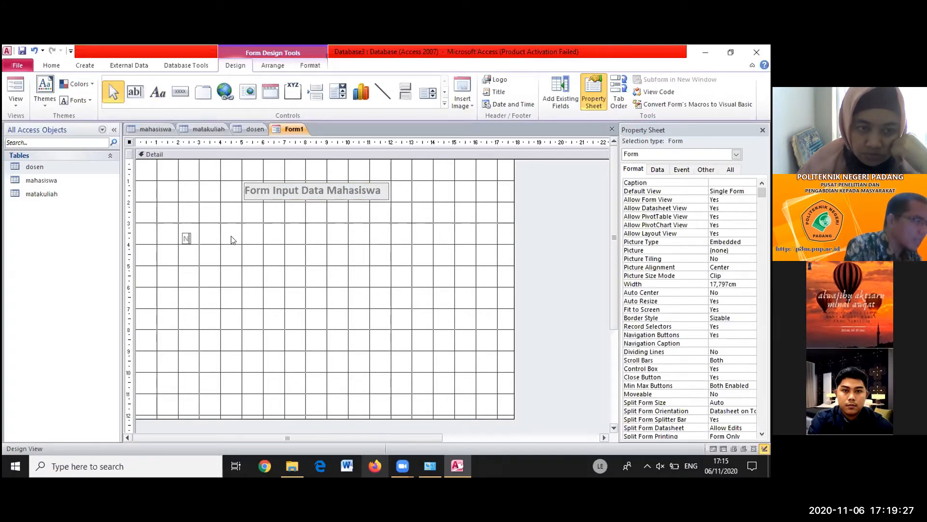
{"action": "type", "text": "Nobp Mahasiswa"}
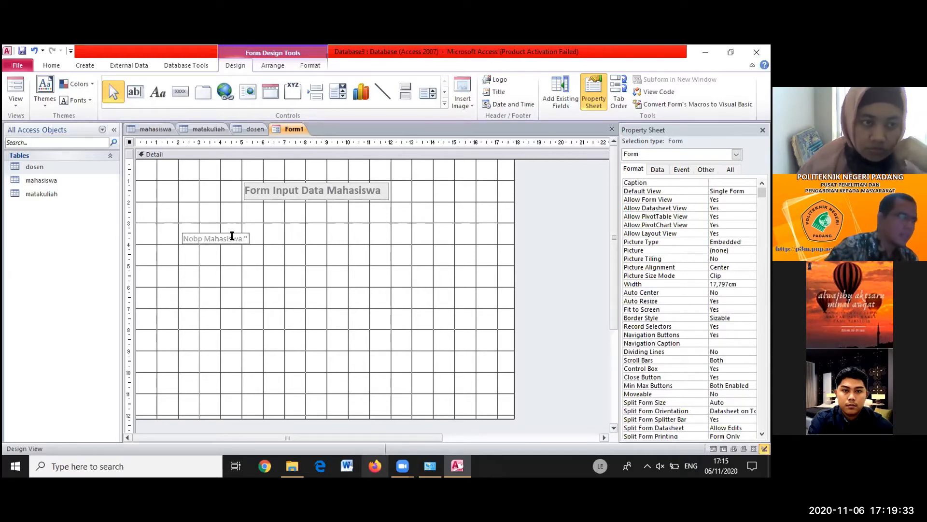
{"action": "type", "text": " :"}
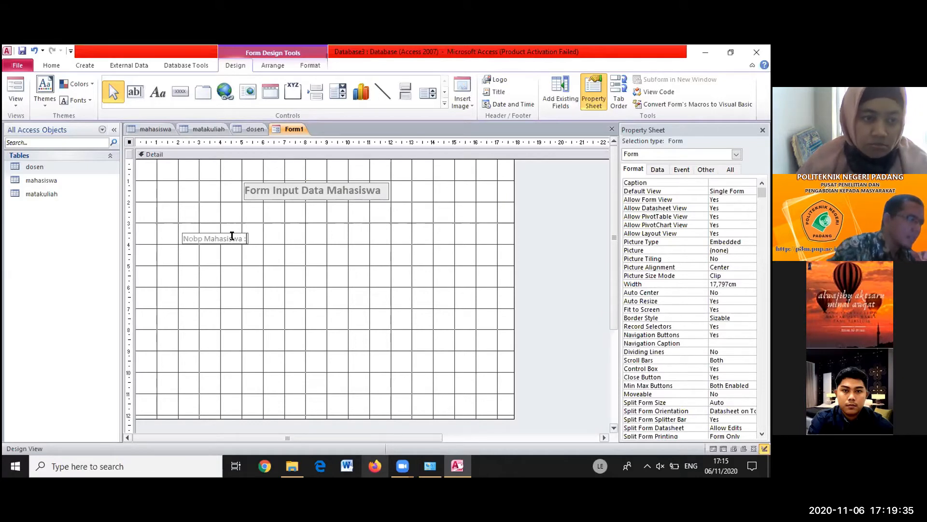
{"action": "left_click", "coordinate": [216, 251]}
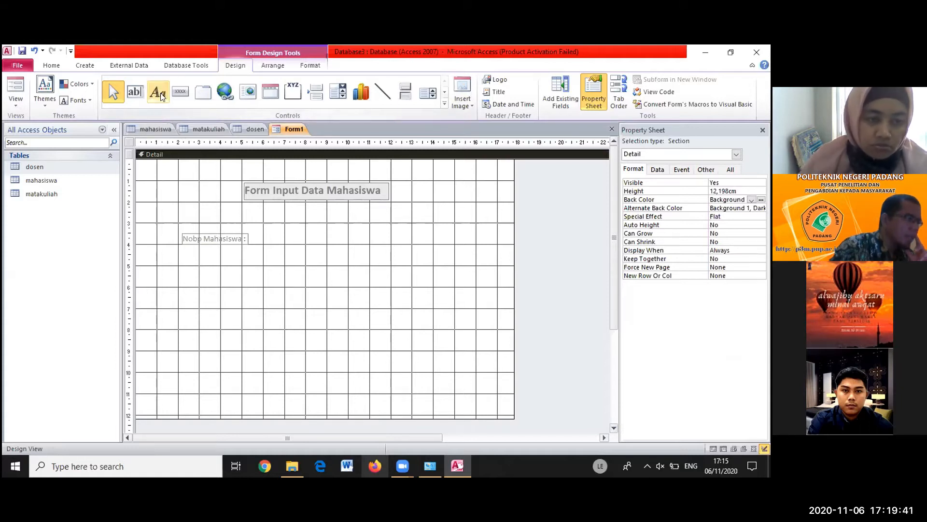
Place a text box beside the Nobp Mahasiswa label, about 6 cm from the left edge and 3.4 cm down
{"action": "left_click", "coordinate": [135, 93]}
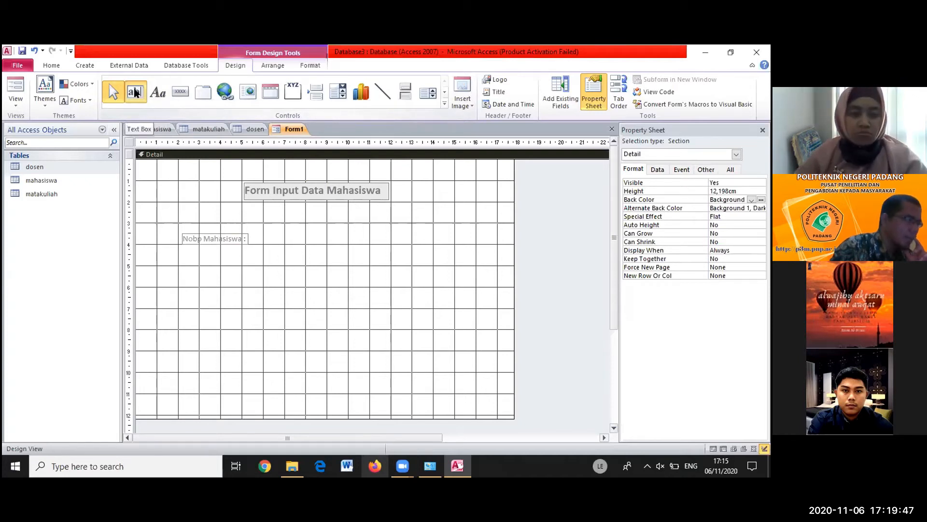
{"action": "left_click", "coordinate": [251, 235]}
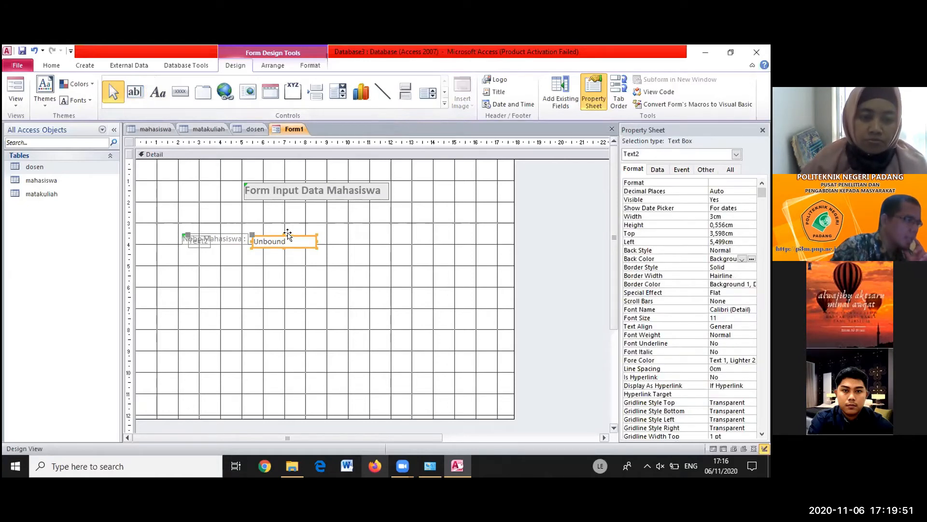
{"action": "left_click_drag", "start_coordinate": [287, 235], "coordinate": [300, 232]}
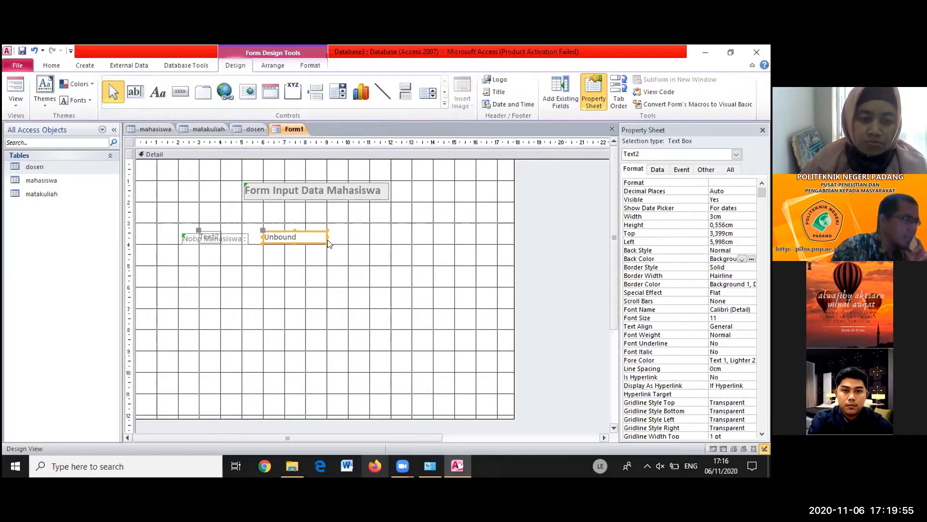
Delete the text box's attached Text2 label that overlaps the Nobp Mahasiswa label
{"action": "left_click", "coordinate": [230, 234]}
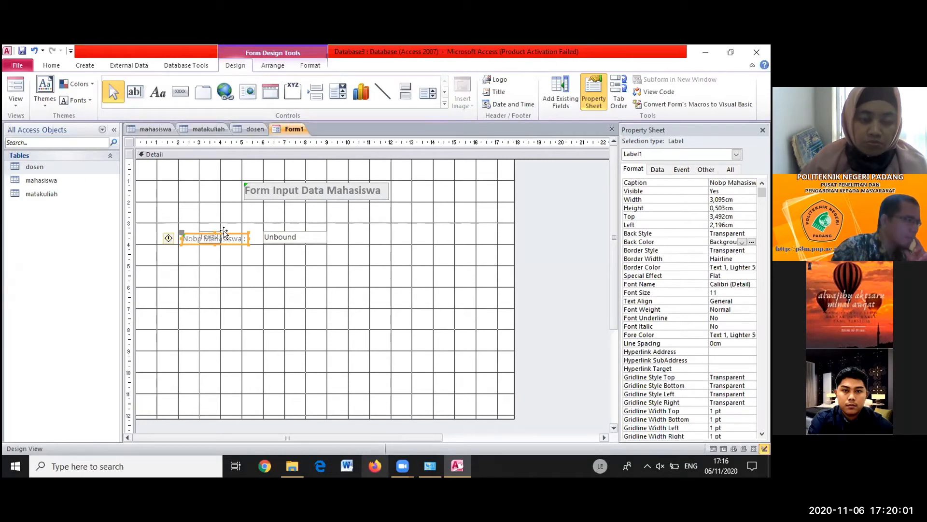
{"action": "left_click", "coordinate": [264, 292]}
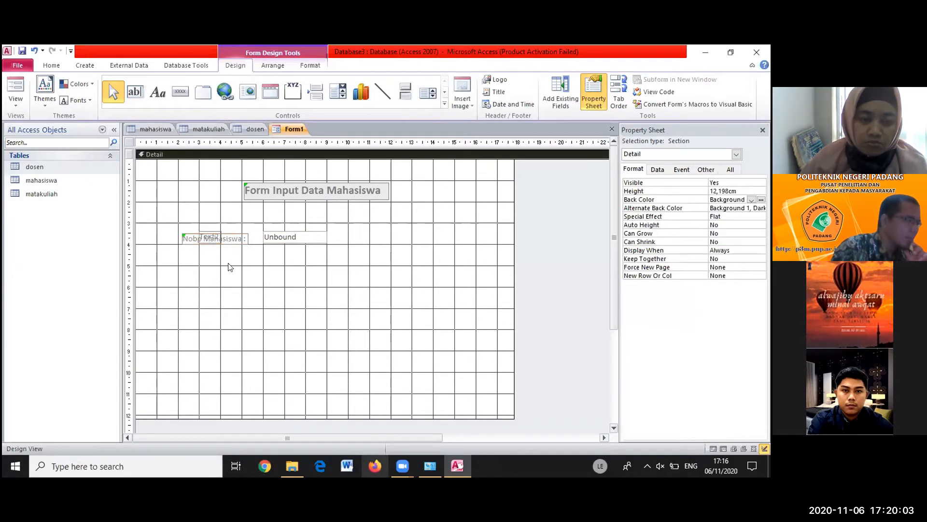
{"action": "left_click", "coordinate": [213, 237]}
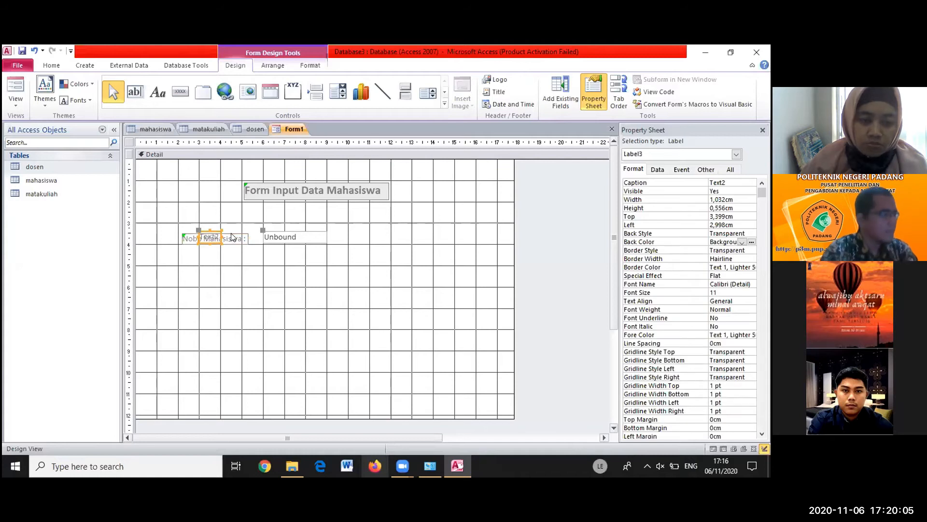
{"action": "key", "text": "Delete"}
Nudge the Nobp Mahasiswa label to about 2.1 cm from the left edge
{"action": "left_click", "coordinate": [218, 236]}
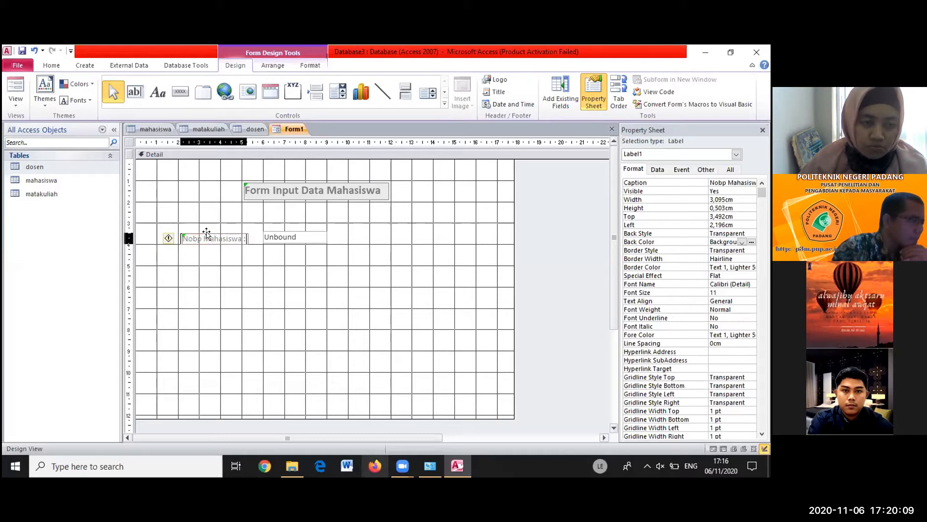
{"action": "left_click_drag", "start_coordinate": [208, 231], "coordinate": [204, 231]}
{"action": "left_click", "coordinate": [284, 259]}
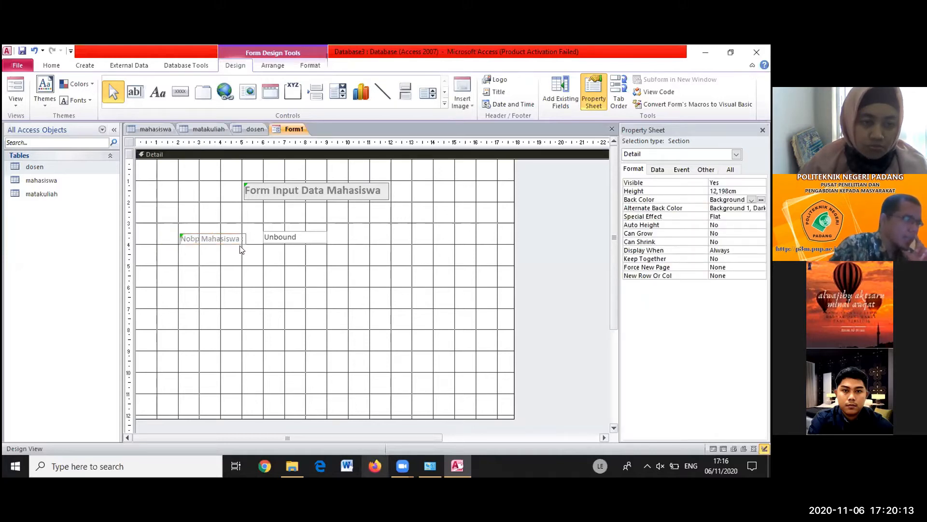
{"action": "left_click", "coordinate": [220, 238]}
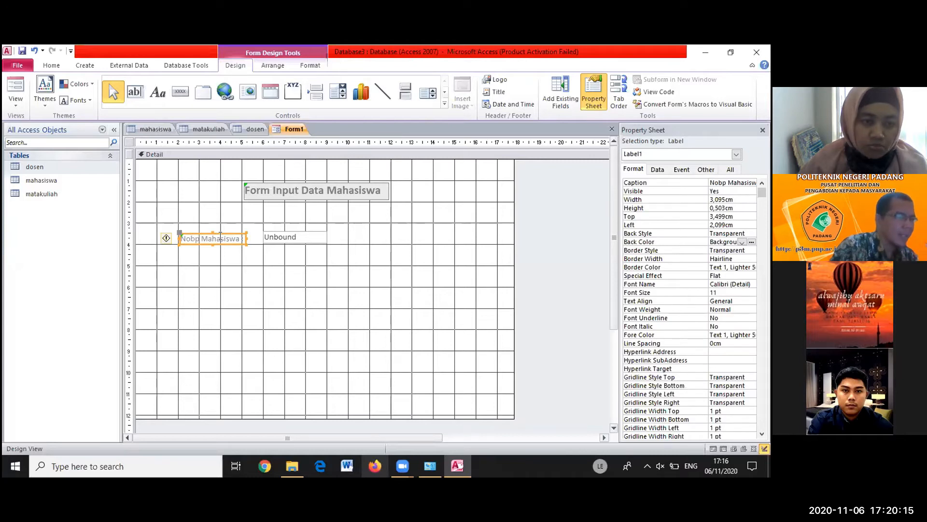
Set the control source of the text box beside the Nobp Mahasiswa label to the nobp field
{"action": "left_click", "coordinate": [283, 235]}
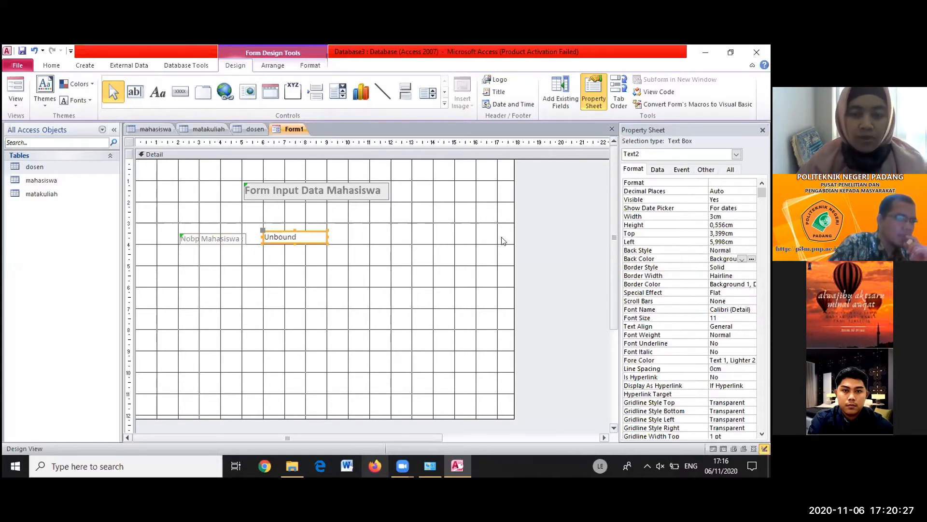
{"action": "left_click", "coordinate": [657, 170]}
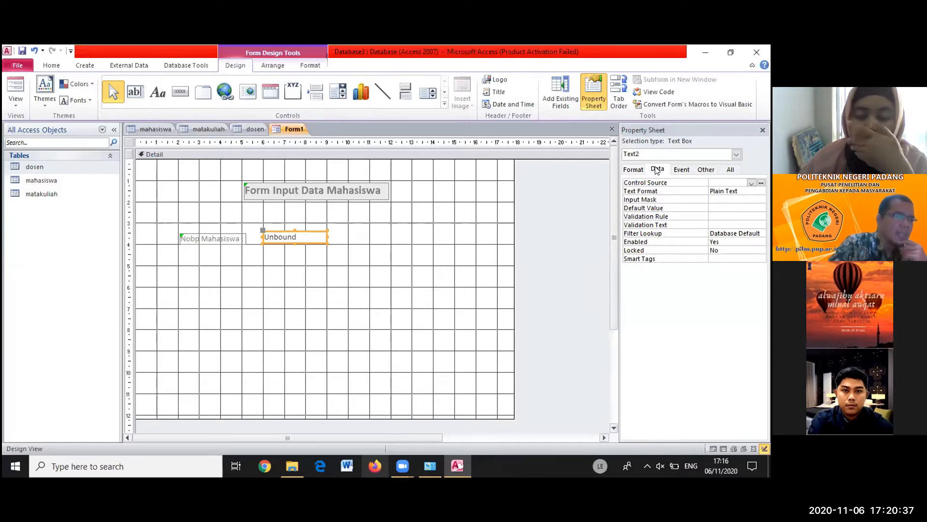
{"action": "left_click", "coordinate": [751, 183]}
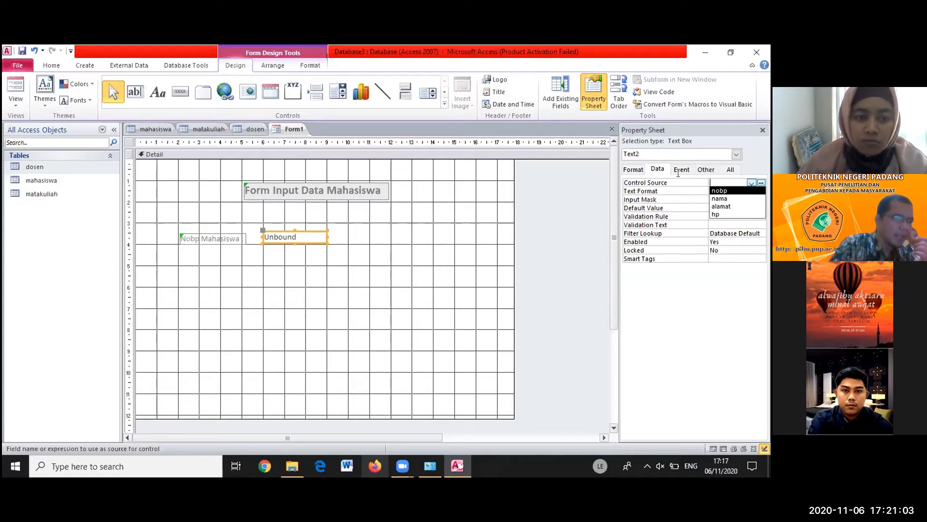
{"action": "left_click", "coordinate": [748, 183]}
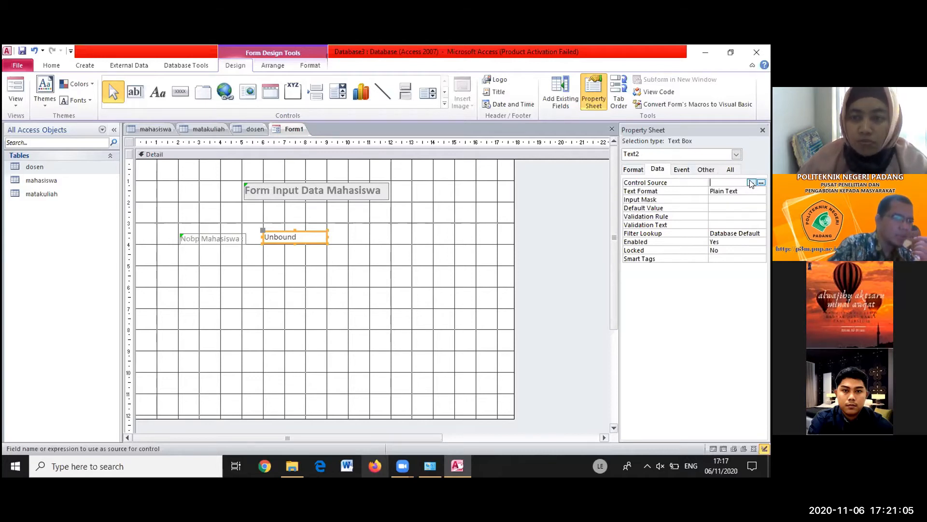
{"action": "left_click", "coordinate": [751, 183]}
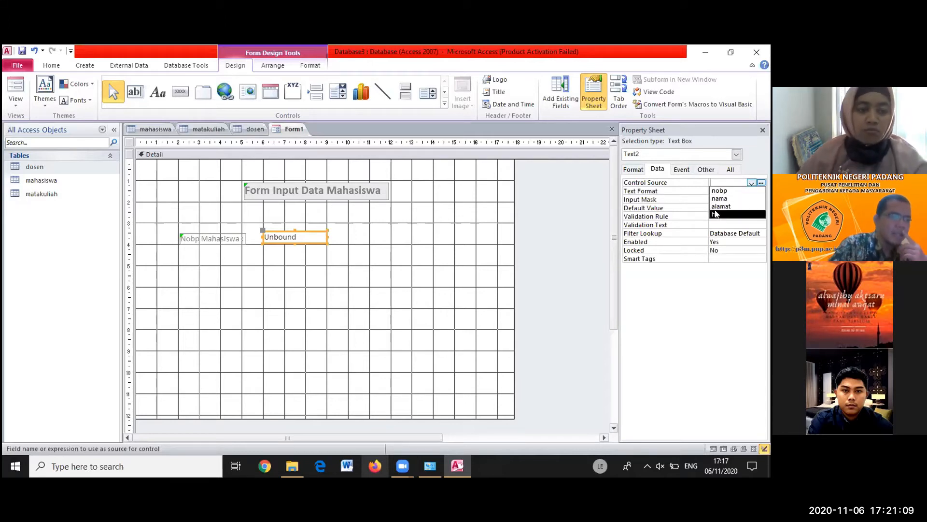
{"action": "left_click", "coordinate": [718, 190]}
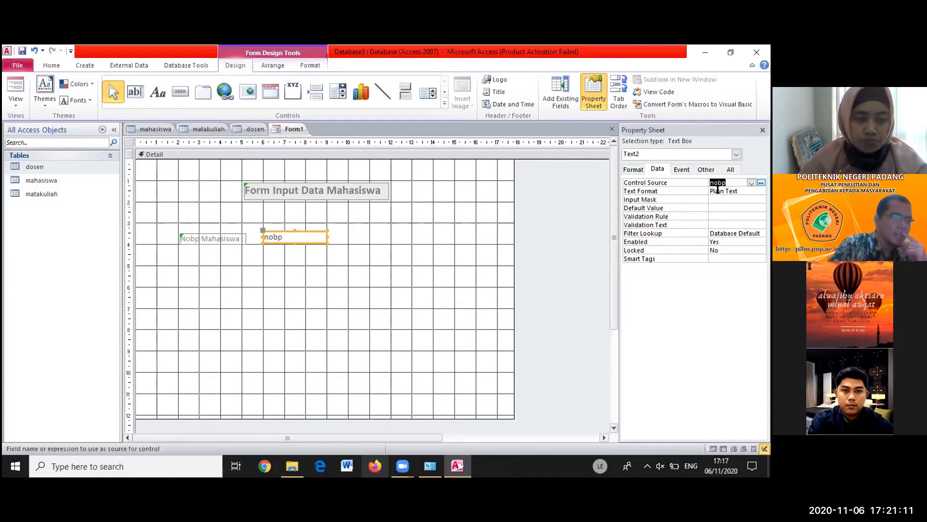
{"action": "left_click", "coordinate": [634, 170]}
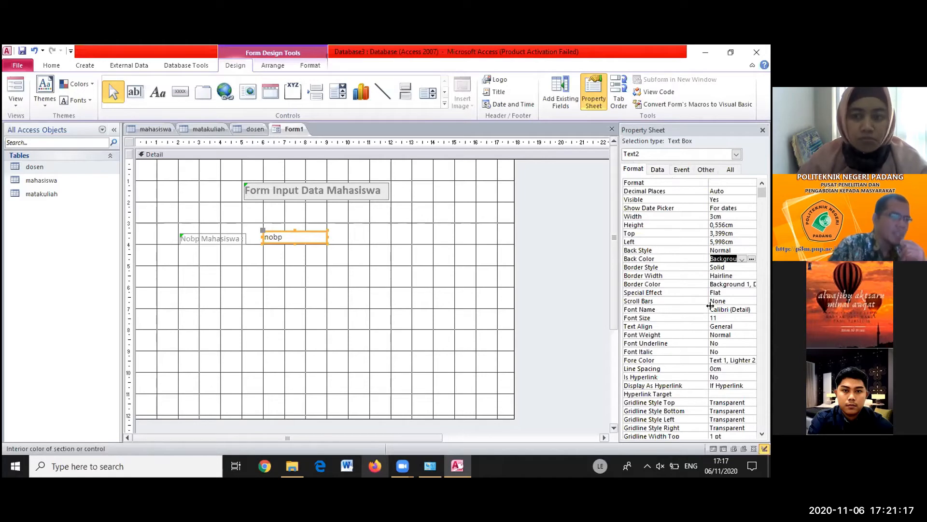
{"action": "left_click", "coordinate": [285, 258]}
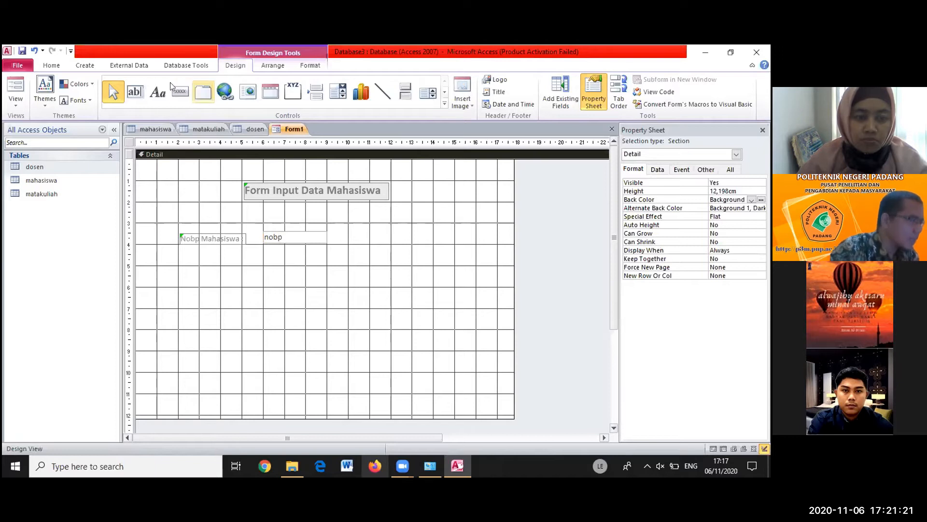
Add a label reading "Nama Mahasiswa" directly below the Nobp Mahasiswa label, about 2 cm from the left edge
{"action": "left_click", "coordinate": [155, 93]}
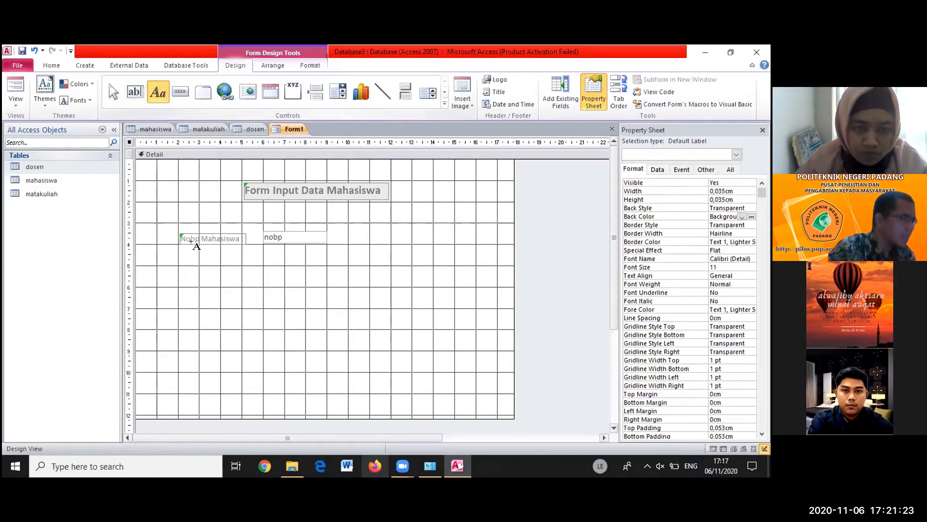
{"action": "left_click", "coordinate": [177, 250]}
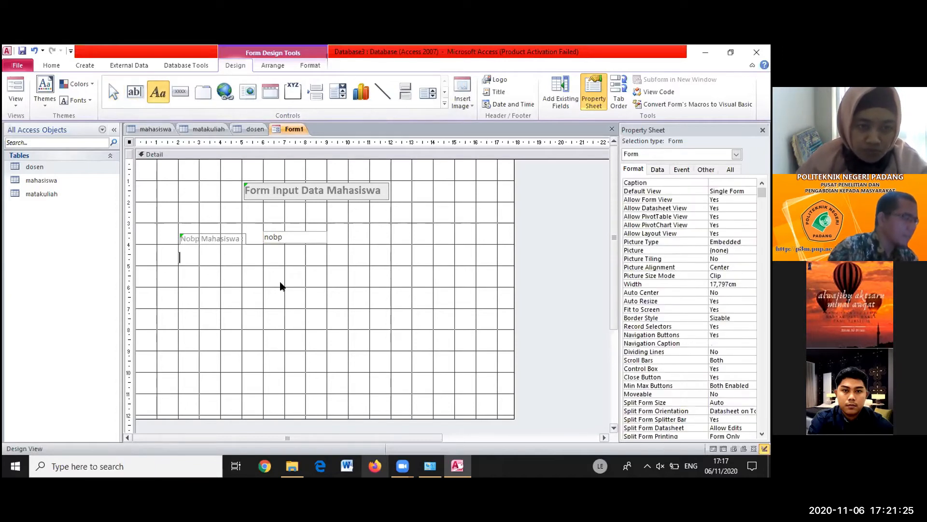
{"action": "type", "text": "Naa"}
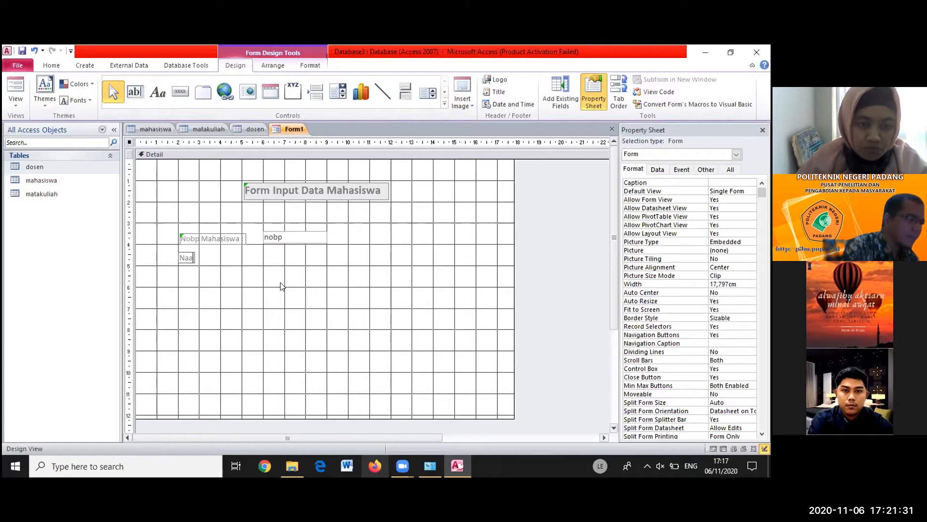
{"action": "key", "text": "BackSpace"}
{"action": "type", "text": "ma Maha"}
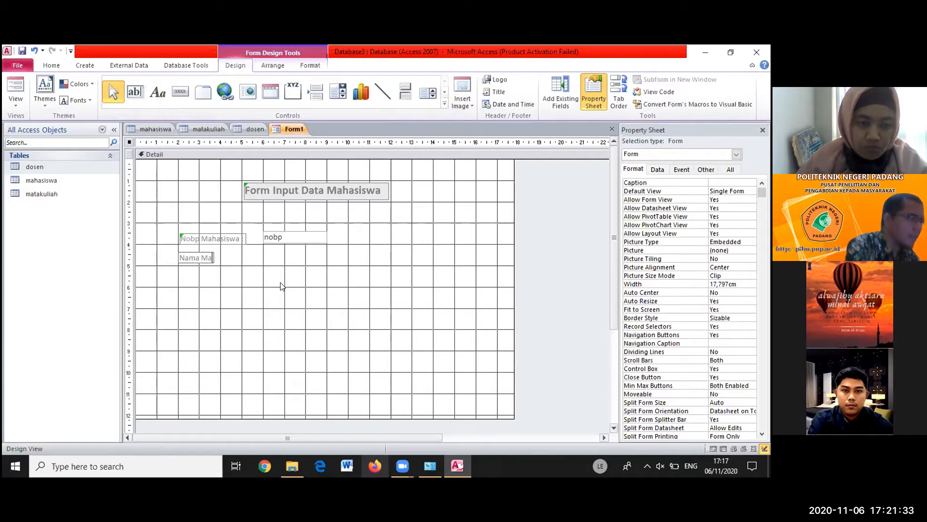
{"action": "type", "text": "sis"}
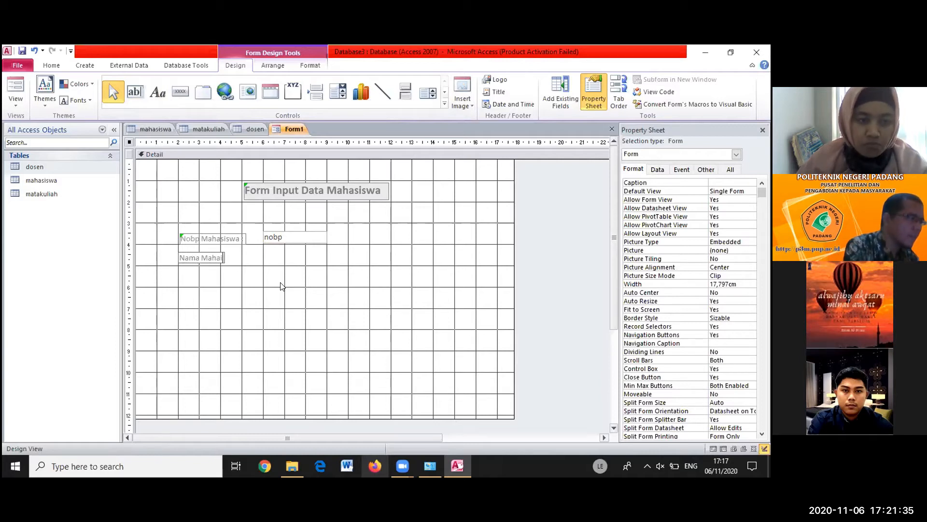
{"action": "type", "text": "wa"}
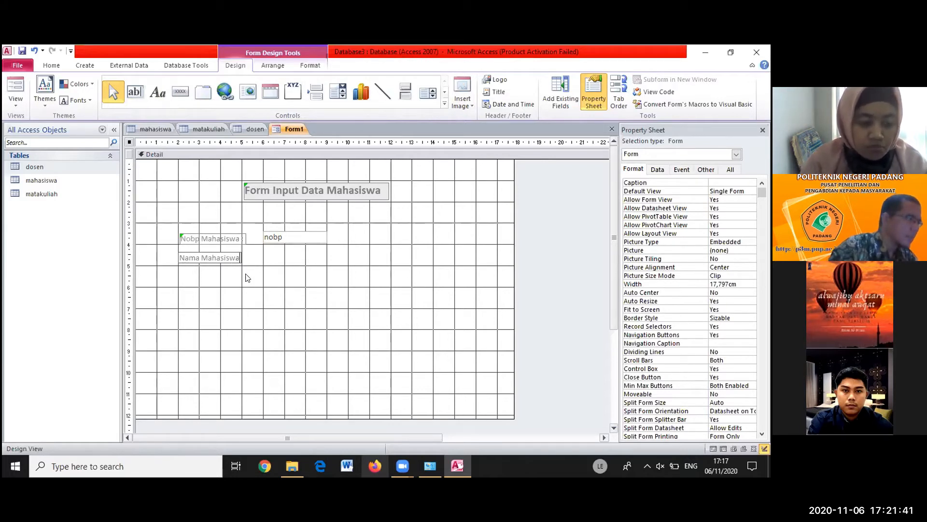
{"action": "left_click", "coordinate": [172, 155]}
Add a label reading "Alamat" below the Nama Mahasiswa label, checking the field names in the mahasiswa table
{"action": "left_click", "coordinate": [151, 98]}
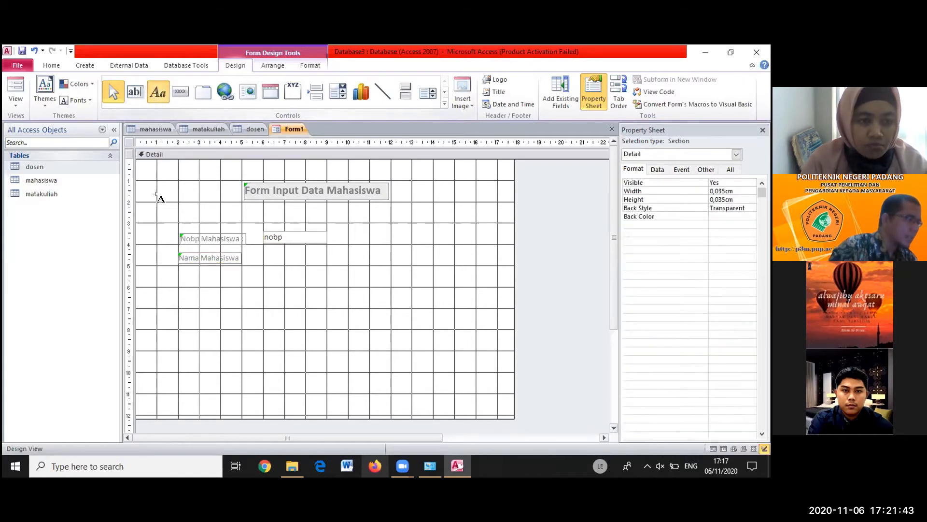
{"action": "left_click", "coordinate": [179, 279]}
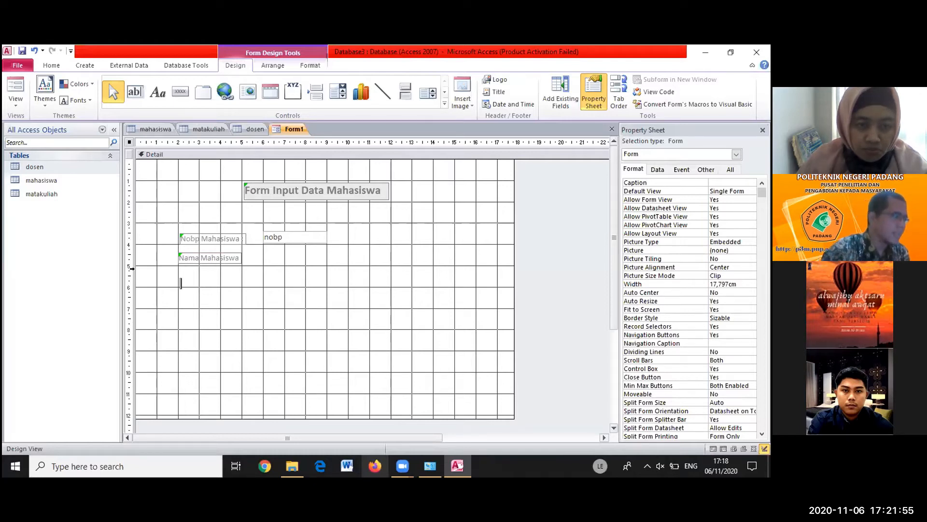
{"action": "left_click", "coordinate": [159, 129]}
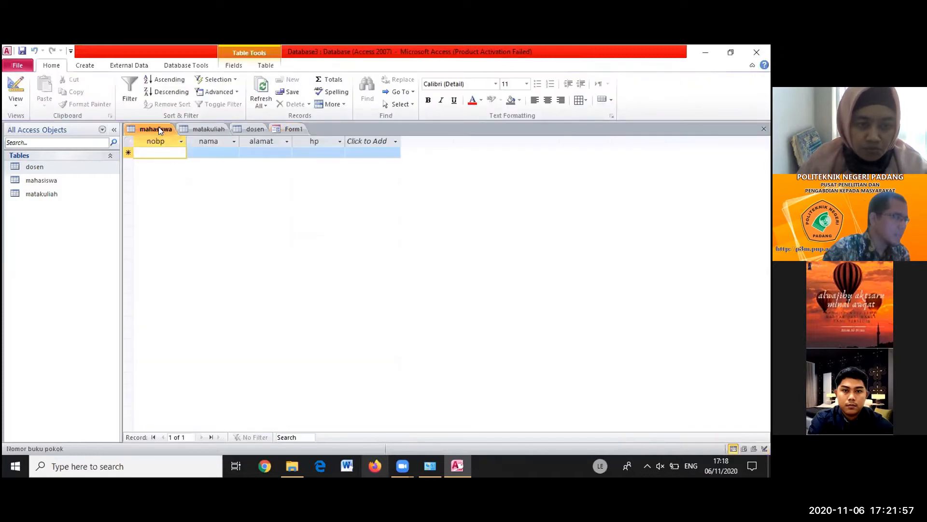
{"action": "left_click", "coordinate": [295, 129]}
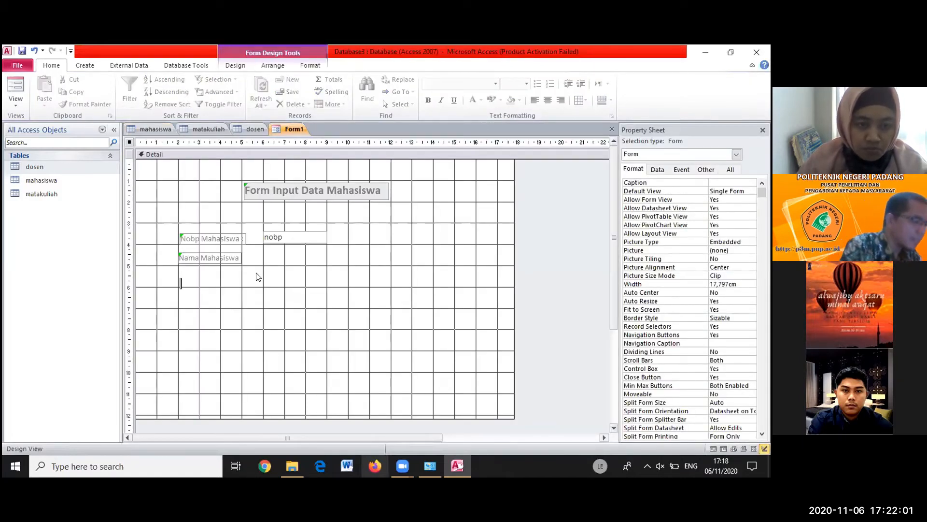
{"action": "type", "text": "Alamat"}
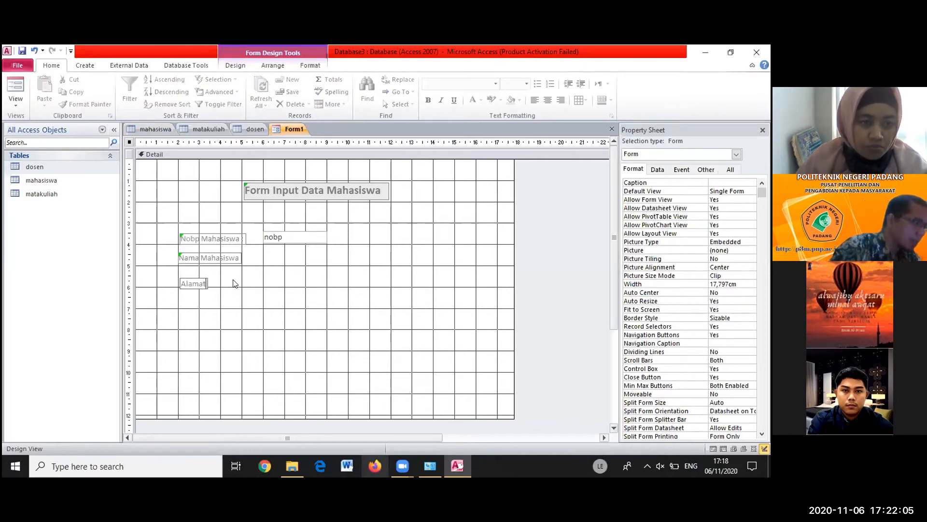
{"action": "left_click", "coordinate": [214, 286]}
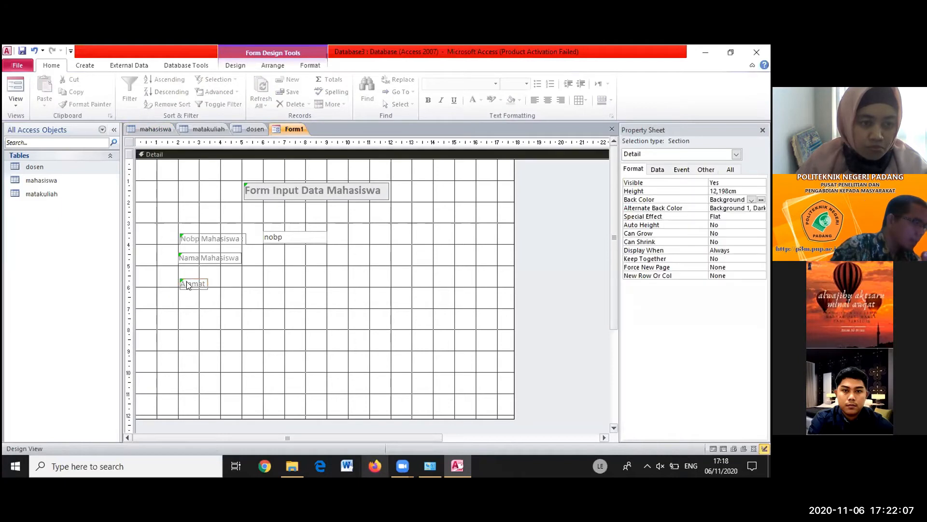
Nudge the Alamat label up to about 5.5 cm from the section's top edge, about 2.1 cm from its left edge
{"action": "left_click", "coordinate": [186, 276]}
{"action": "left_click_drag", "start_coordinate": [186, 276], "coordinate": [186, 274]}
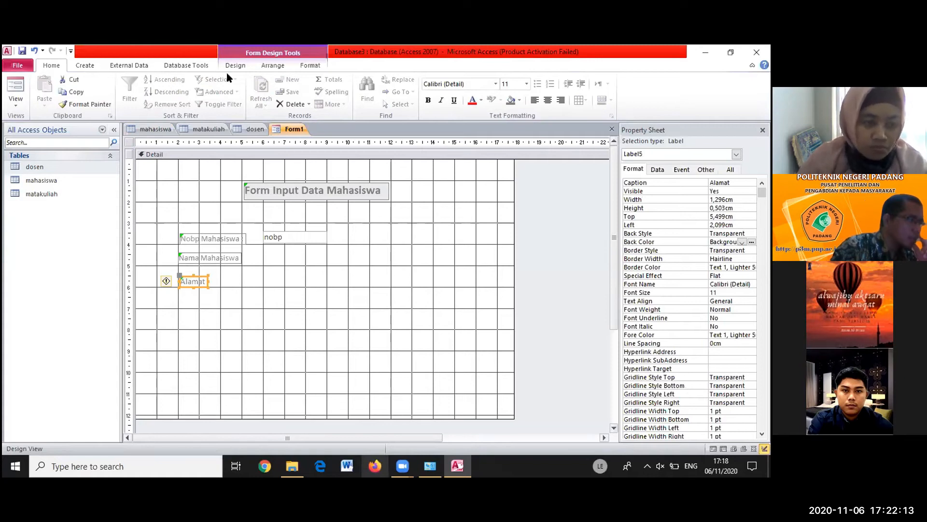
{"action": "left_click", "coordinate": [341, 294]}
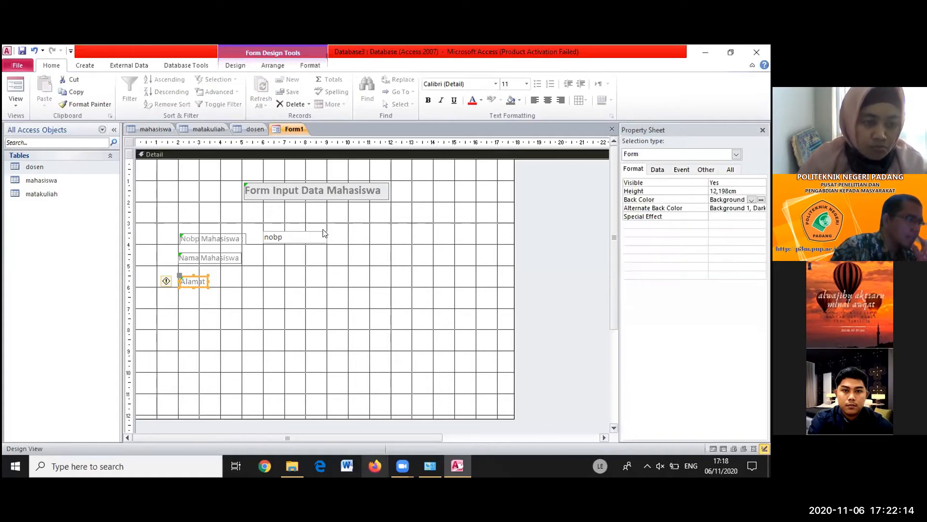
Add a label reading "No HP" below the Alamat label and line it up with the left edge of the labels above
{"action": "left_click", "coordinate": [233, 67]}
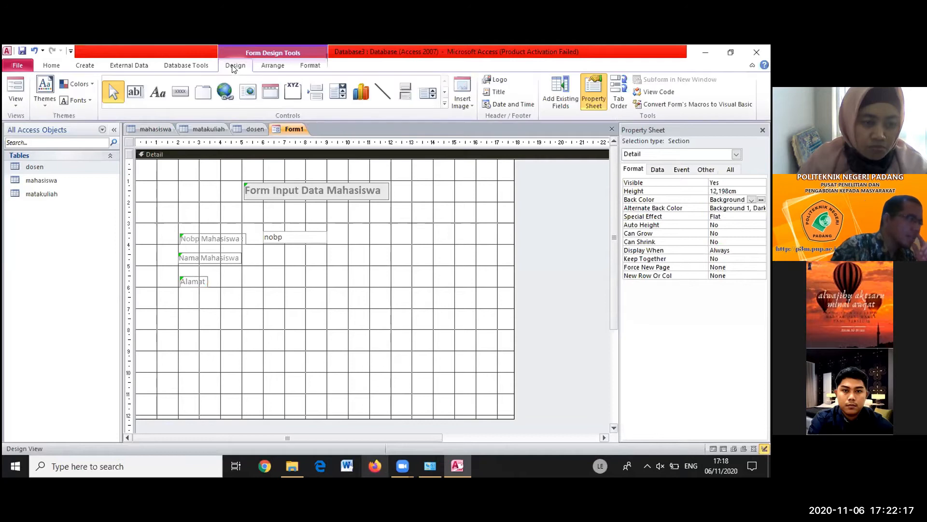
{"action": "left_click", "coordinate": [154, 93]}
{"action": "left_click", "coordinate": [182, 302]}
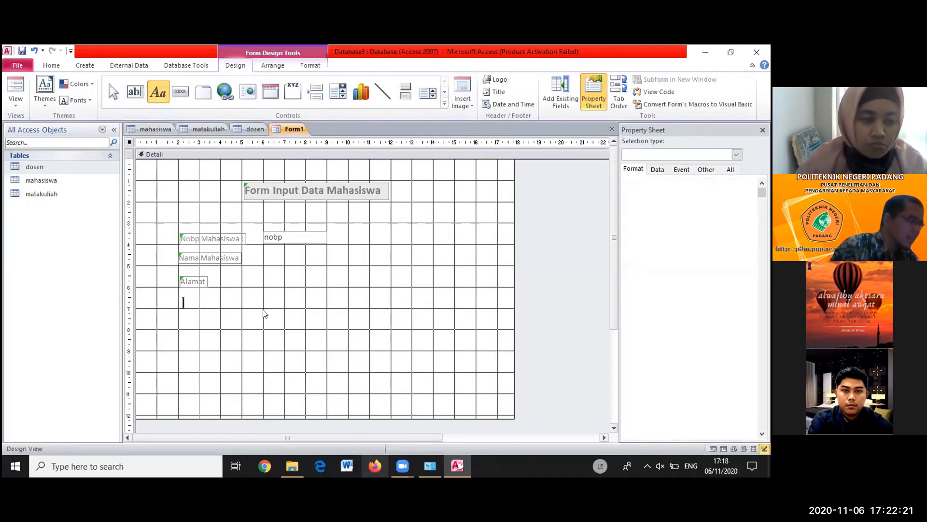
{"action": "type", "text": "No"}
{"action": "type", "text": " H"}
{"action": "key", "text": "BackSpace"}
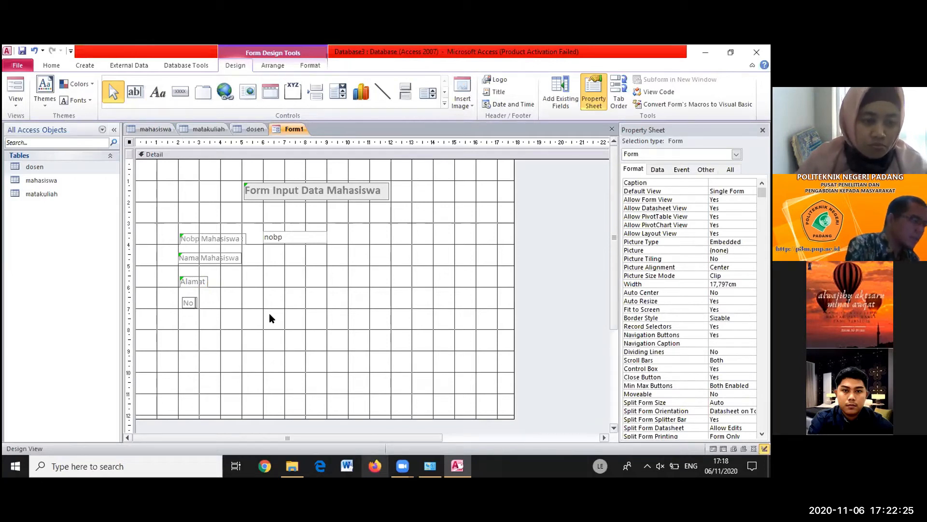
{"action": "type", "text": "HP"}
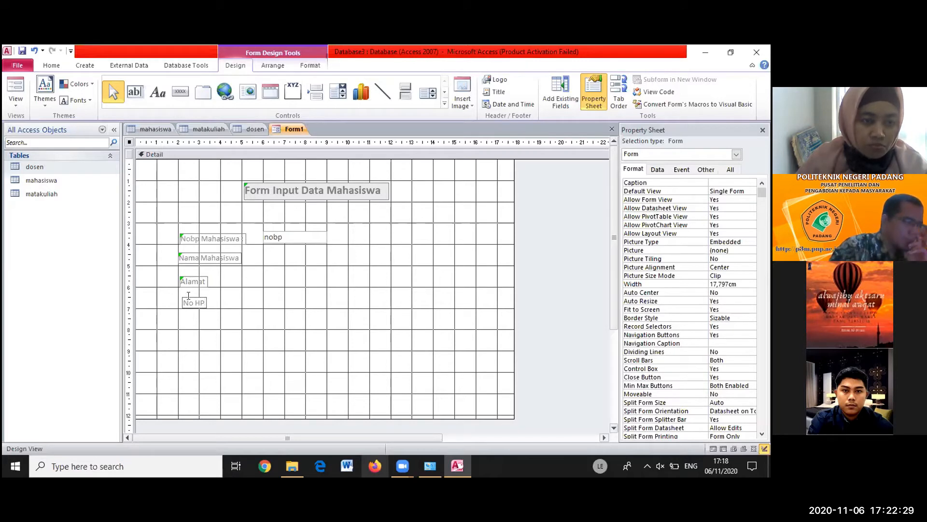
{"action": "left_click", "coordinate": [240, 322]}
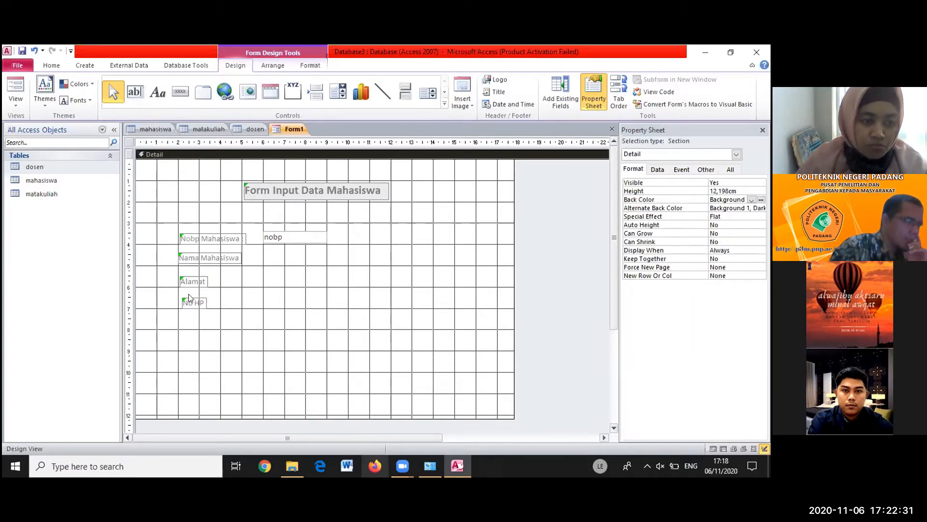
{"action": "left_click", "coordinate": [189, 299]}
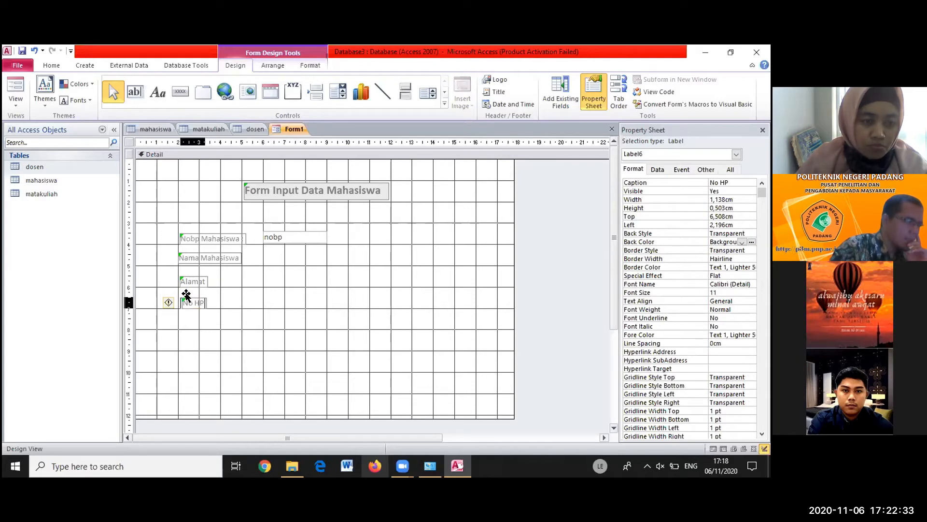
{"action": "left_click_drag", "start_coordinate": [184, 295], "coordinate": [187, 293]}
{"action": "left_click", "coordinate": [252, 321]}
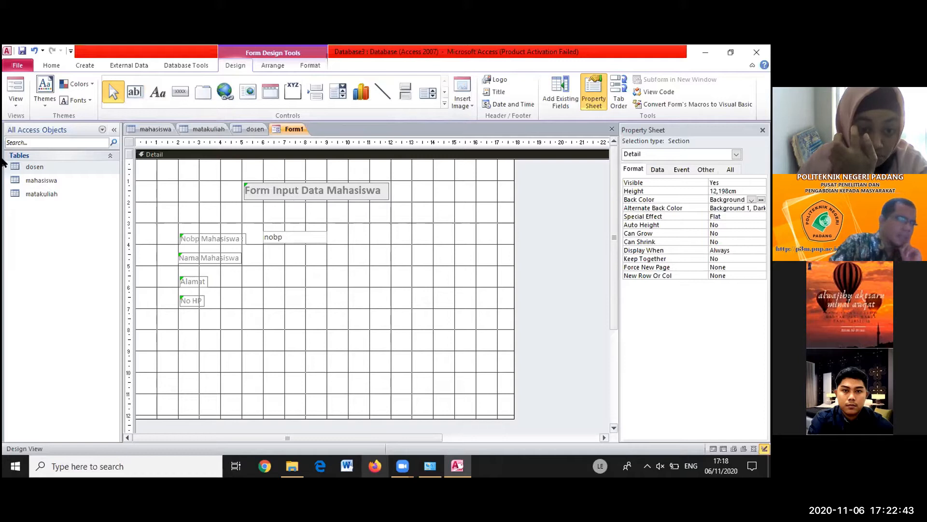
Add a text box beside the Nama Mahasiswa label, about 6 cm from the left edge, and delete its attached label
{"action": "left_click", "coordinate": [135, 92]}
{"action": "left_click", "coordinate": [138, 96]}
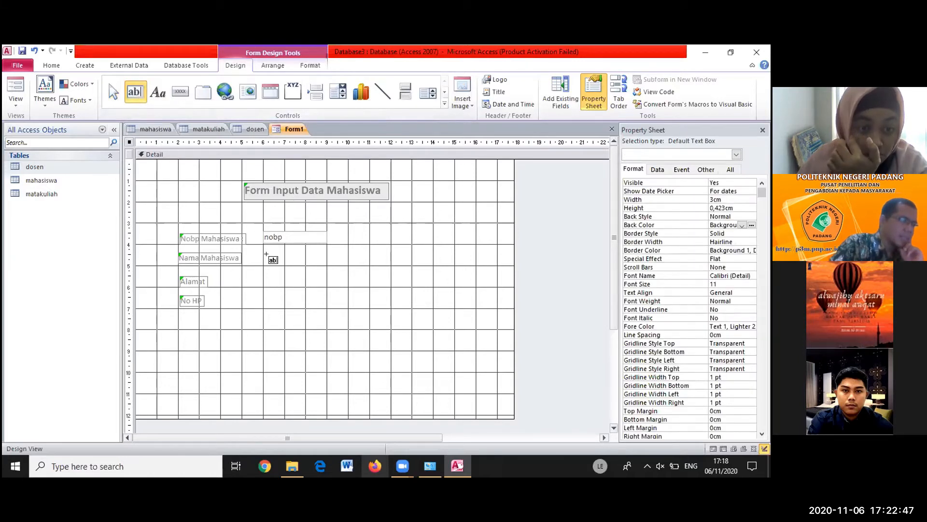
{"action": "mouse_move", "coordinate": [261, 254]}
{"action": "left_mouse_down"}
{"action": "mouse_move", "coordinate": [330, 268]}
{"action": "mouse_move", "coordinate": [288, 252]}
{"action": "left_mouse_up"}
{"action": "left_click", "coordinate": [209, 259]}
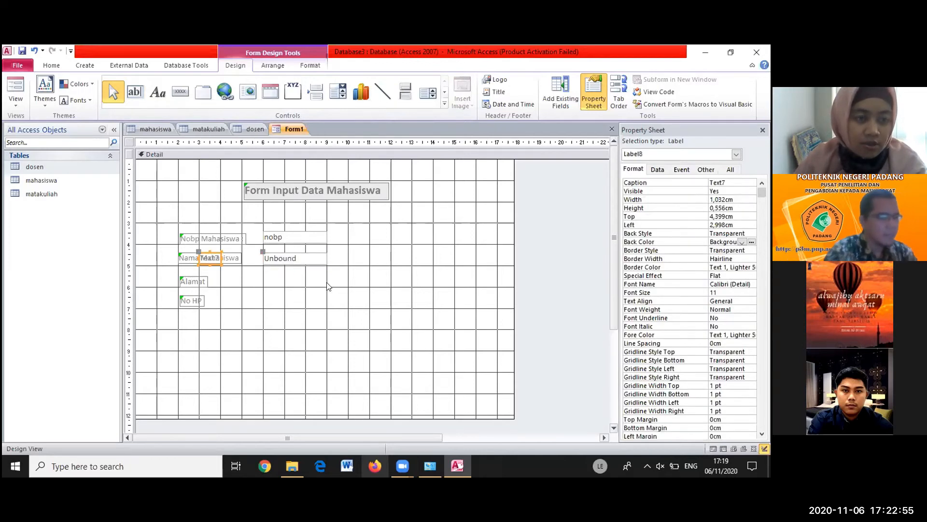
{"action": "key", "text": "Delete"}
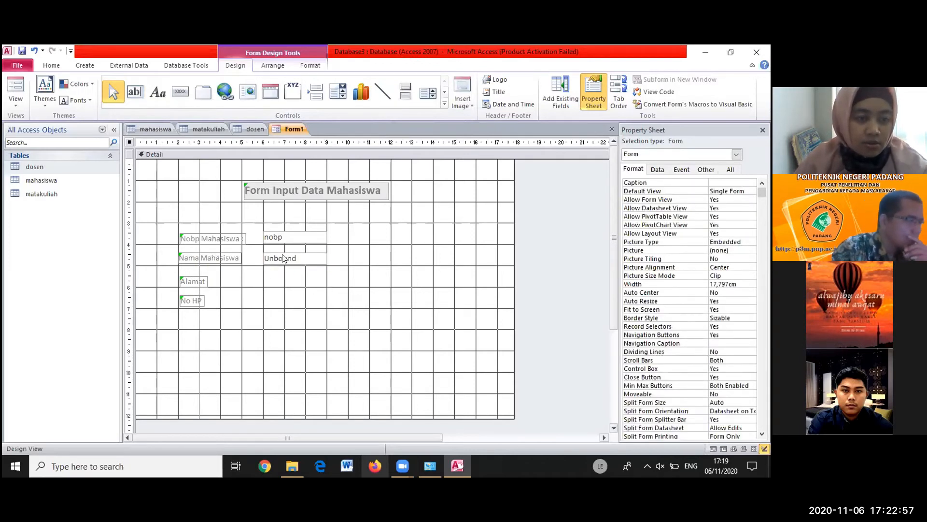
Set the control source of the text box beside the Nama Mahasiswa label to the nama field
{"action": "left_click", "coordinate": [283, 259]}
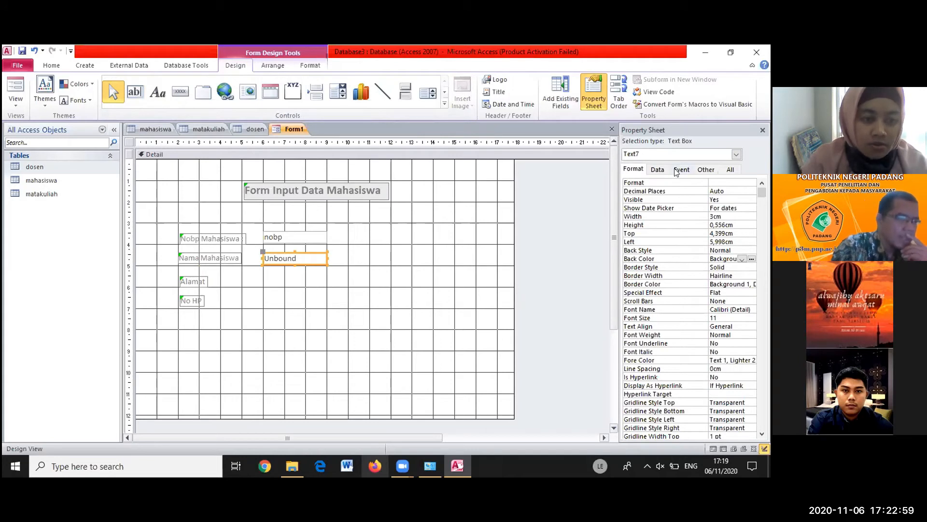
{"action": "left_click", "coordinate": [658, 169]}
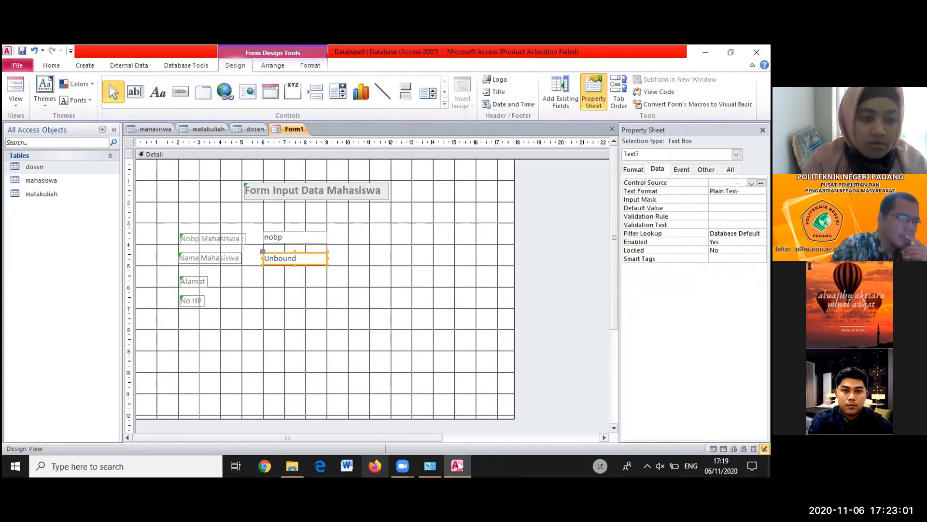
{"action": "left_click", "coordinate": [751, 183]}
{"action": "left_click", "coordinate": [732, 198]}
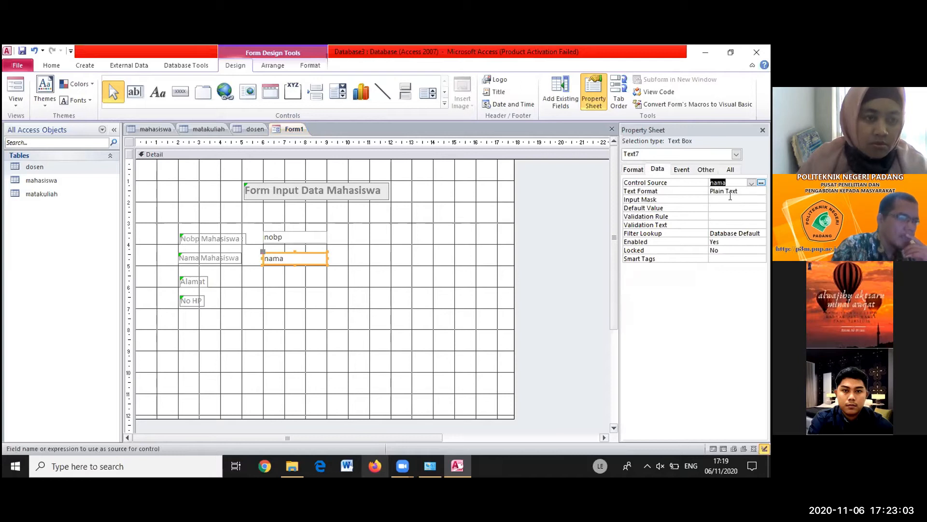
{"action": "left_click", "coordinate": [312, 286]}
Add a text box beside the Alamat label, directly under the nama text box, and delete its attached label
{"action": "left_click", "coordinate": [135, 92]}
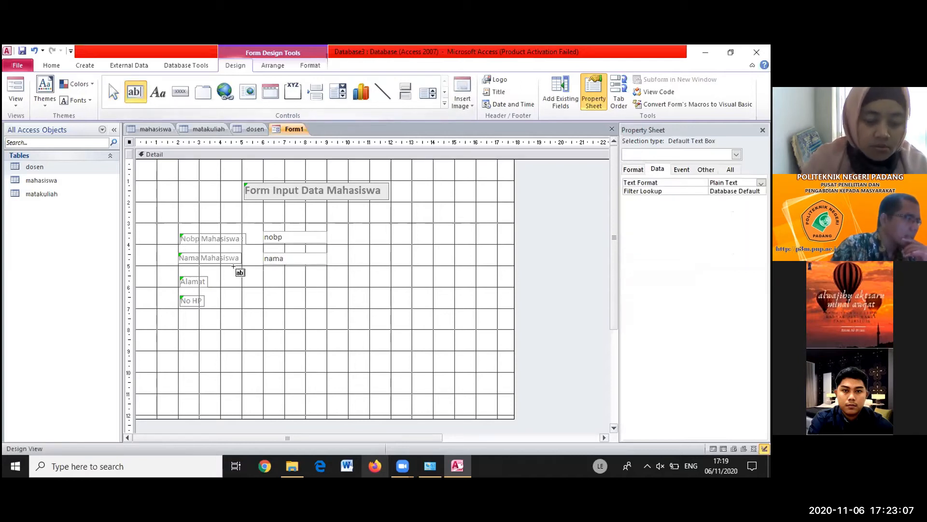
{"action": "left_click", "coordinate": [267, 278]}
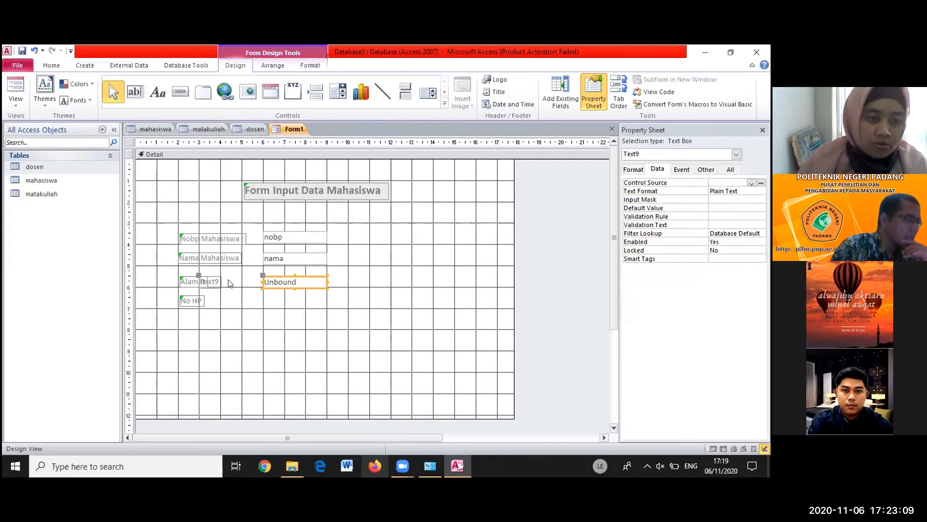
{"action": "left_click", "coordinate": [211, 282]}
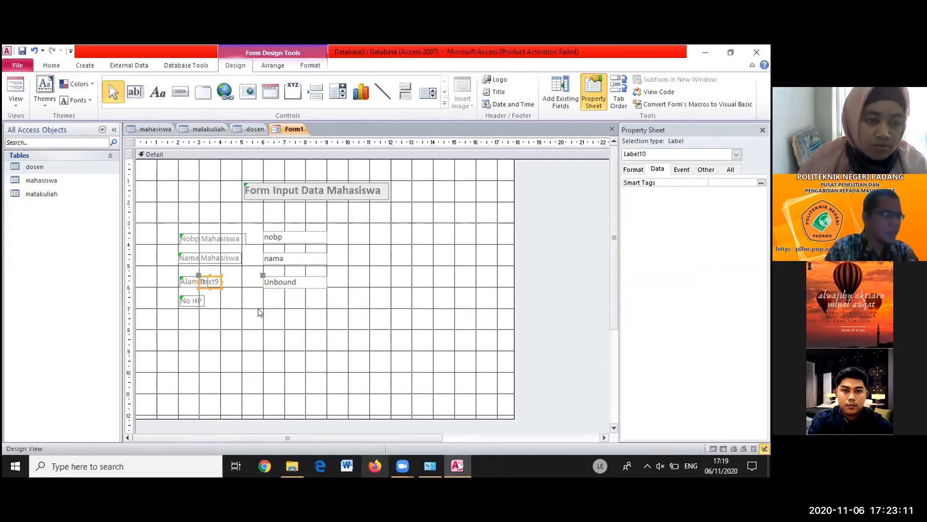
{"action": "key", "text": "Delete"}
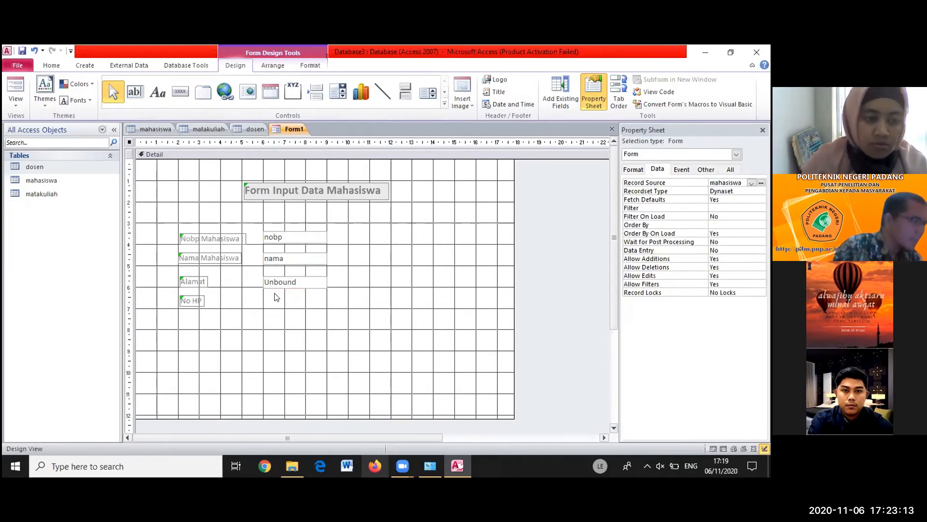
Set the control source of the text box beside the Alamat label to the alamat field
{"action": "left_click", "coordinate": [276, 283]}
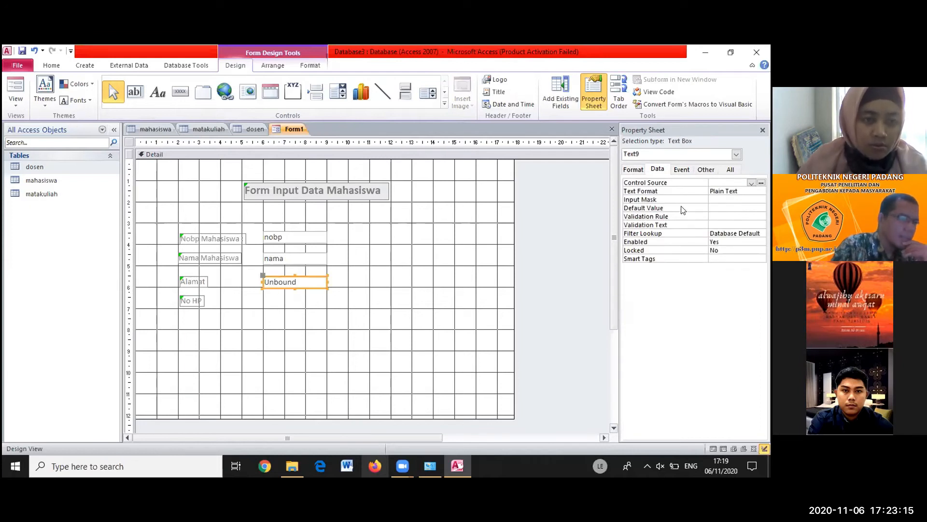
{"action": "left_click", "coordinate": [751, 183]}
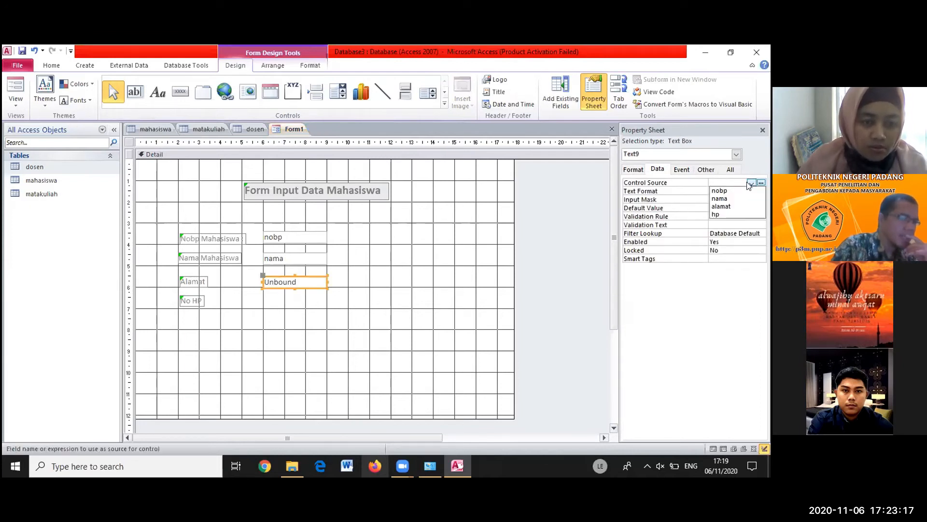
{"action": "left_click", "coordinate": [739, 204]}
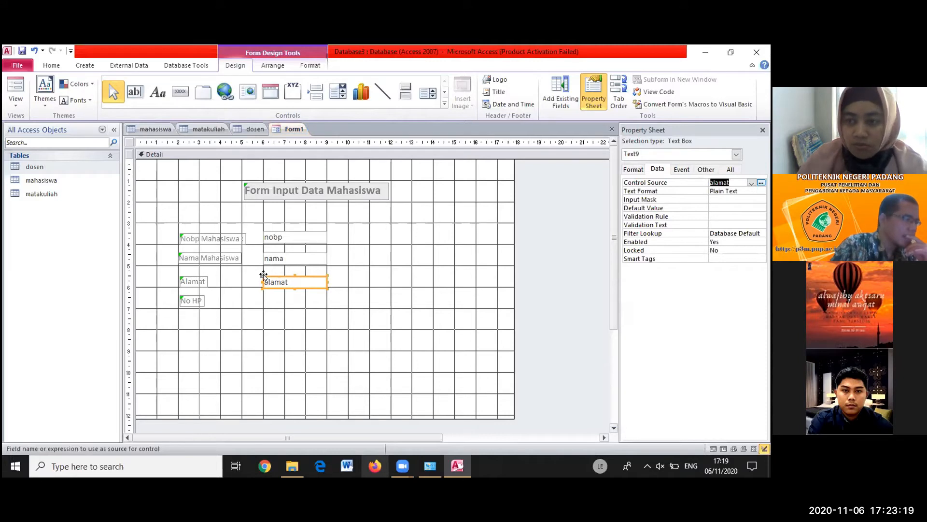
Move the No HP label further down and nudge the alamat text box slightly up, left-aligned with the nama text box
{"action": "left_click", "coordinate": [197, 301]}
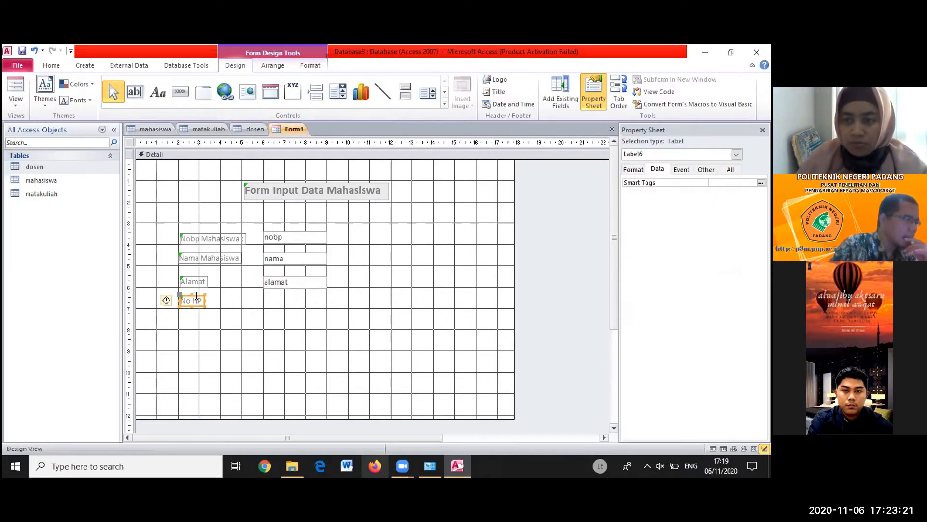
{"action": "left_click_drag", "start_coordinate": [196, 293], "coordinate": [194, 314]}
{"action": "left_click", "coordinate": [290, 277]}
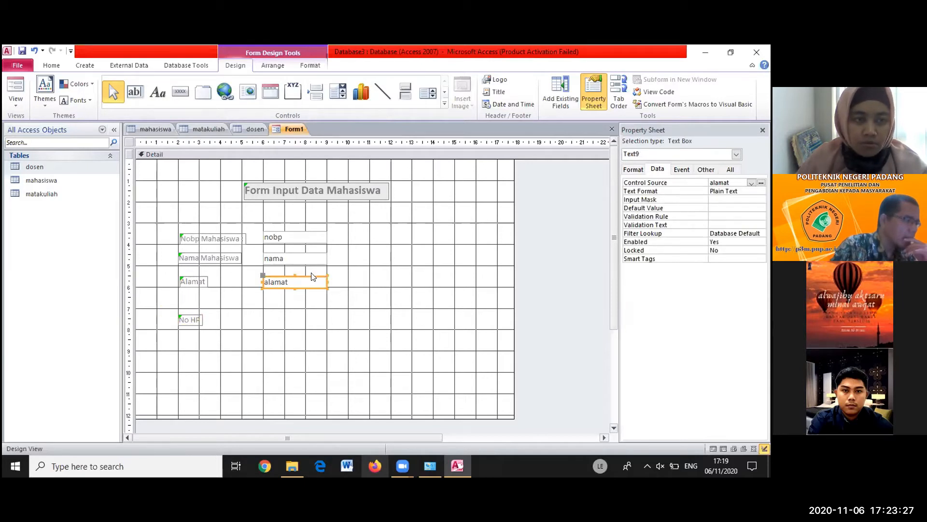
{"action": "left_click_drag", "start_coordinate": [310, 277], "coordinate": [313, 274]}
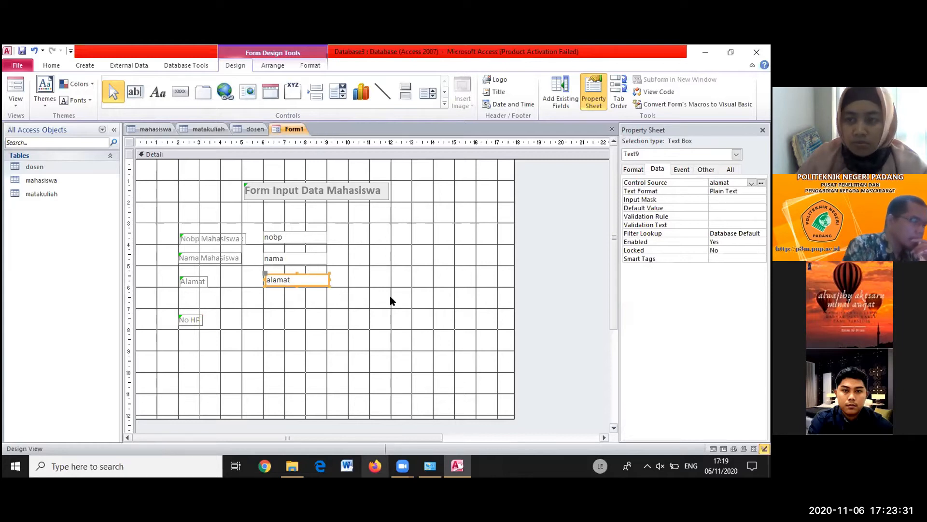
{"action": "key", "text": "Left"}
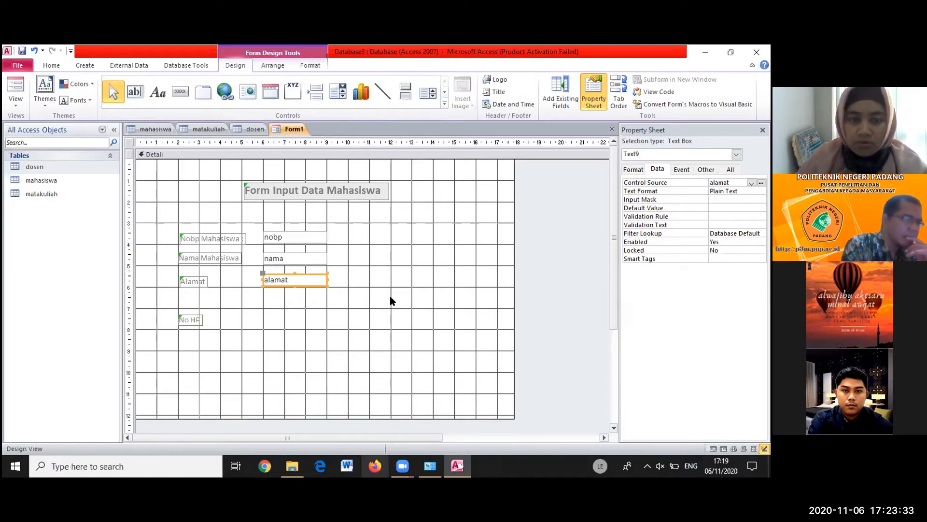
Move the No HP label back up directly beneath the Alamat label
{"action": "left_click", "coordinate": [237, 319]}
{"action": "left_click", "coordinate": [190, 320]}
{"action": "left_click_drag", "start_coordinate": [196, 313], "coordinate": [193, 297]}
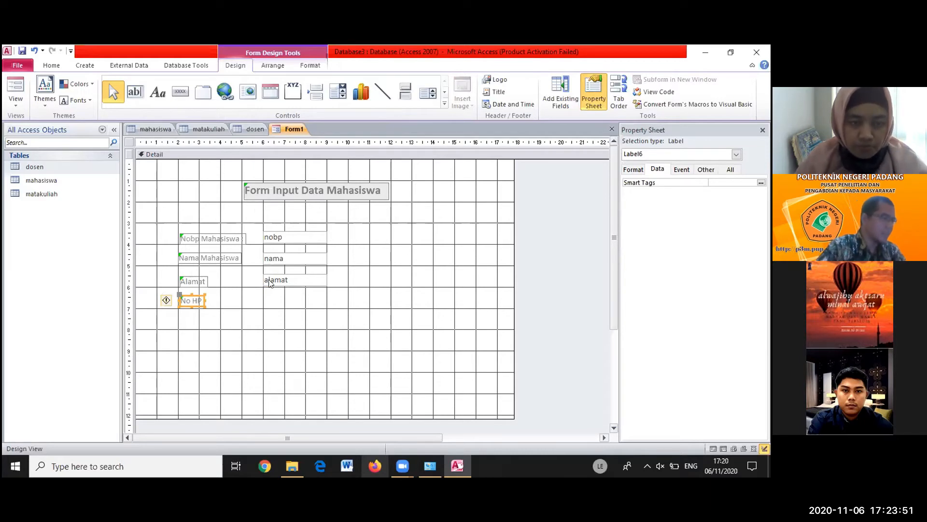
Add a text box beside the No HP label, below the alamat text box, and delete its attached label
{"action": "left_click", "coordinate": [136, 94]}
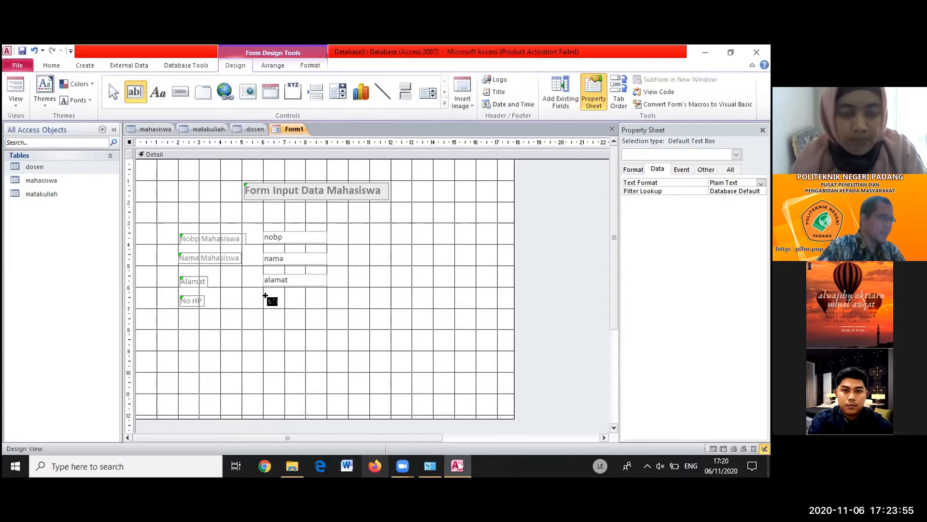
{"action": "left_click", "coordinate": [264, 299]}
{"action": "left_click", "coordinate": [219, 300]}
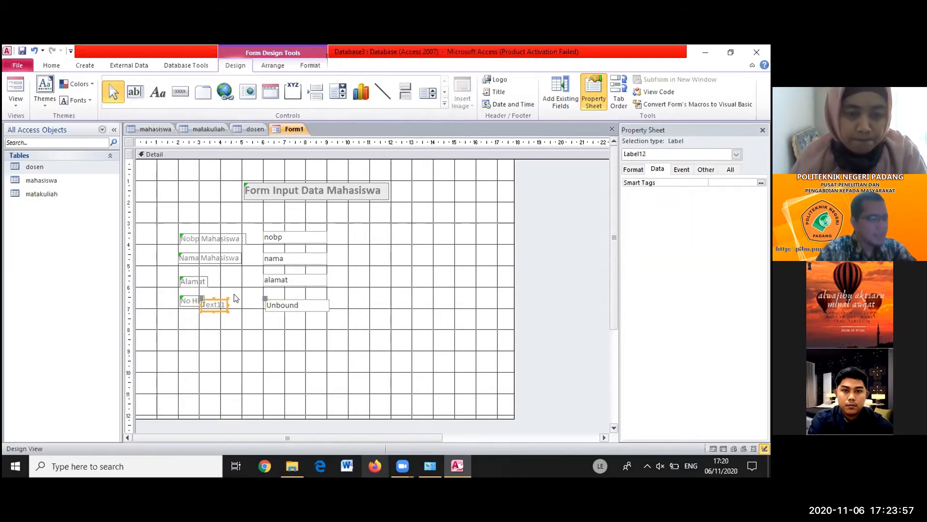
{"action": "key", "text": "Delete"}
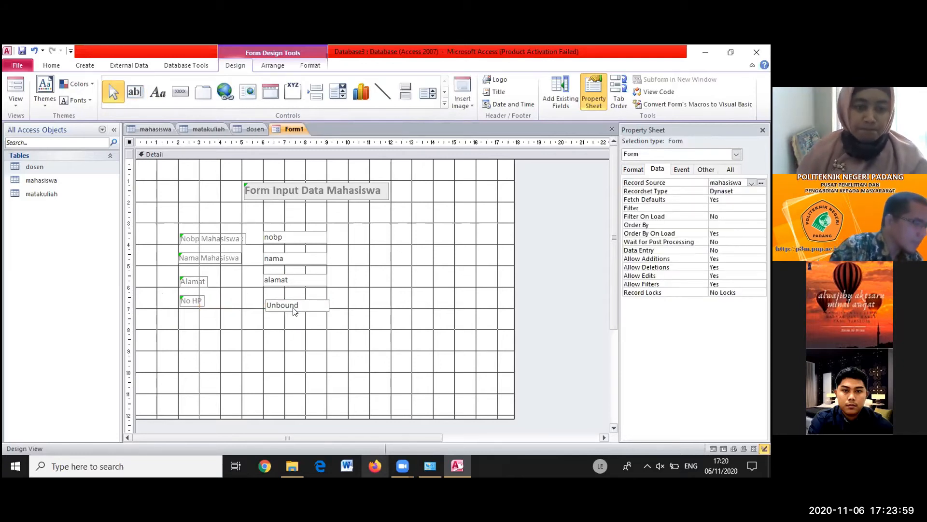
Set the control source of the text box beside the No HP label to the hp field and nudge the box level with the label
{"action": "left_click", "coordinate": [295, 304]}
{"action": "left_click_drag", "start_coordinate": [285, 296], "coordinate": [282, 295]}
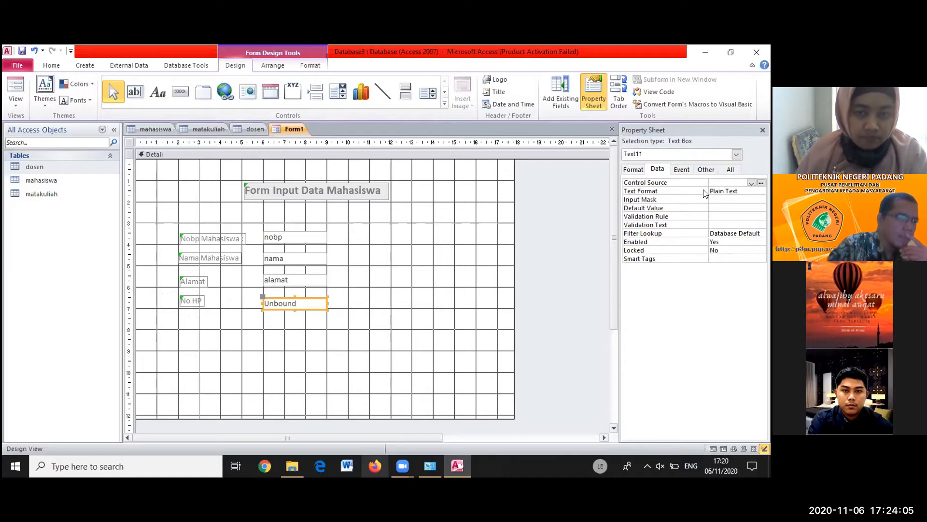
{"action": "left_click", "coordinate": [752, 184]}
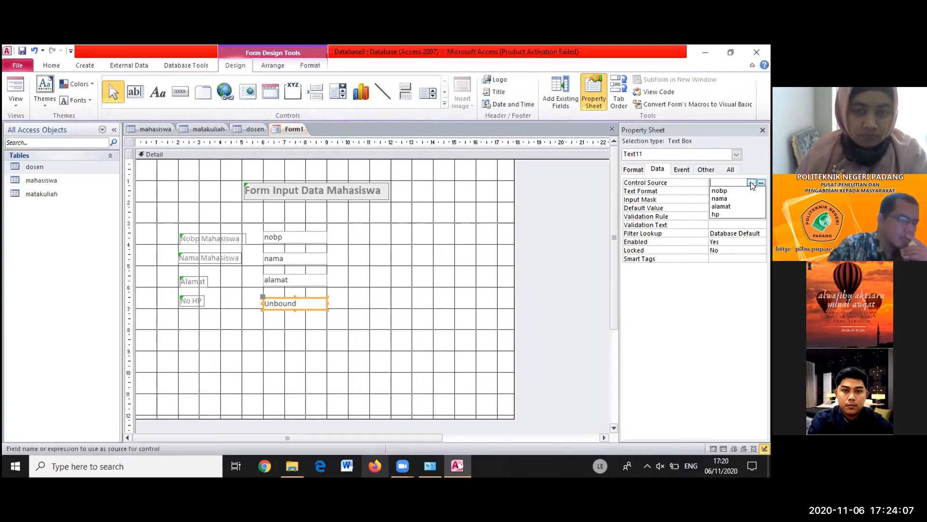
{"action": "left_click", "coordinate": [714, 216]}
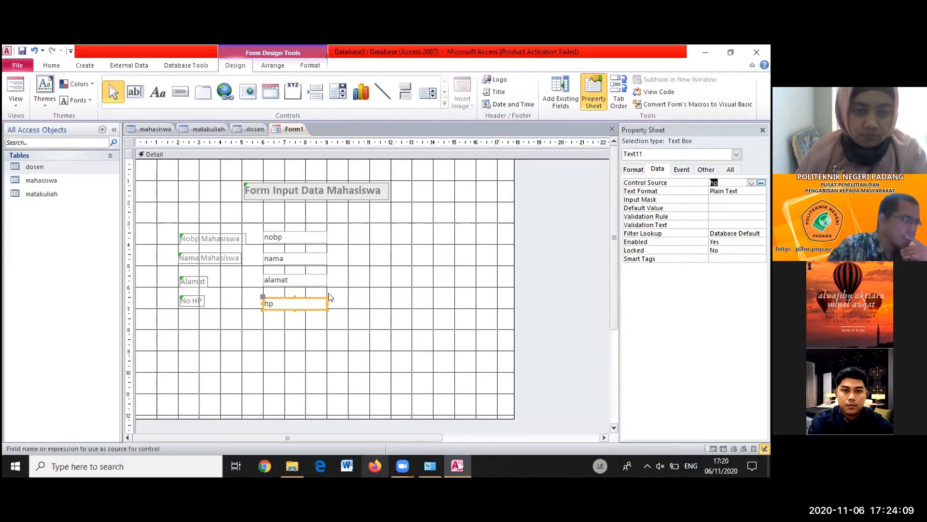
{"action": "left_click_drag", "start_coordinate": [277, 295], "coordinate": [279, 294]}
{"action": "left_click", "coordinate": [385, 314]}
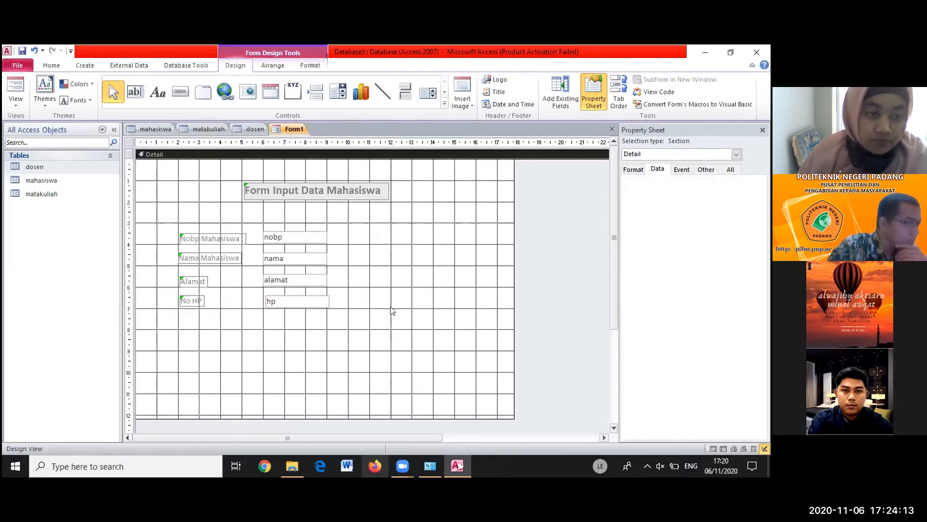
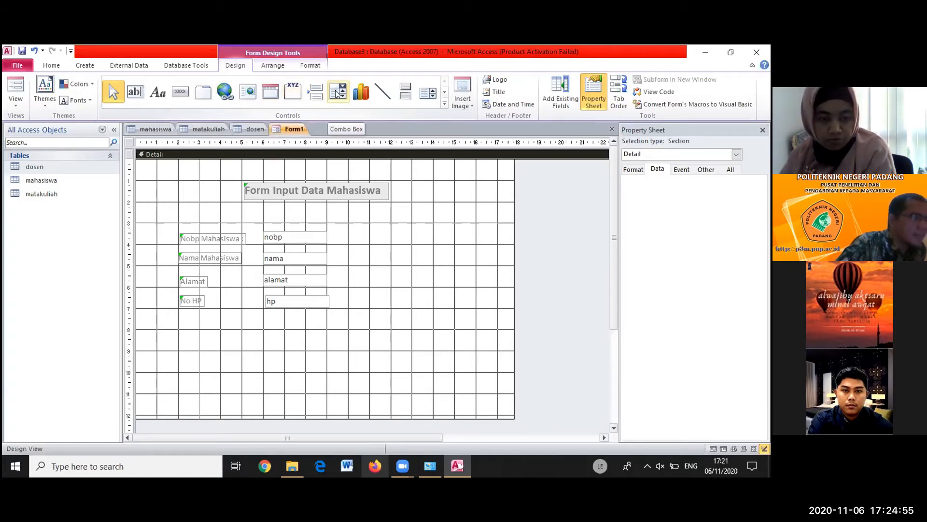
{"action": "left_click", "coordinate": [183, 92]}
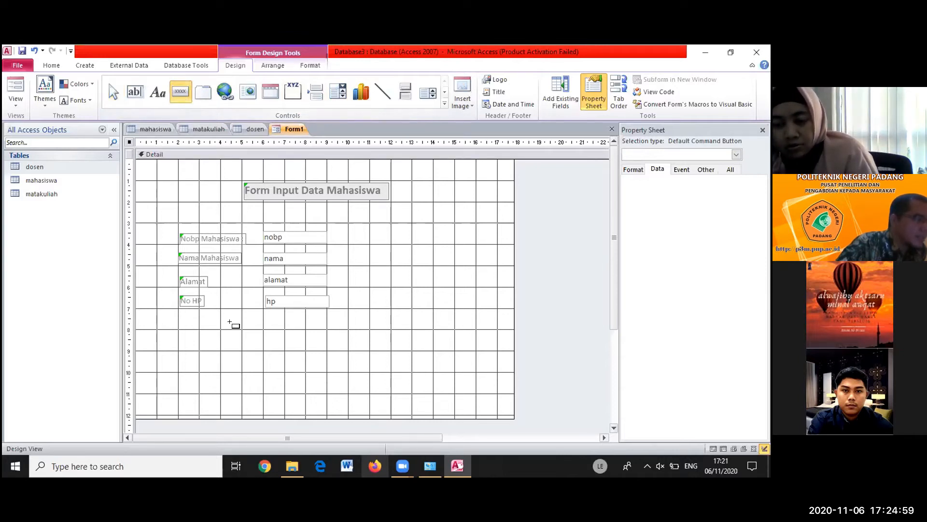
{"action": "left_click_drag", "start_coordinate": [613, 236], "coordinate": [621, 259]}
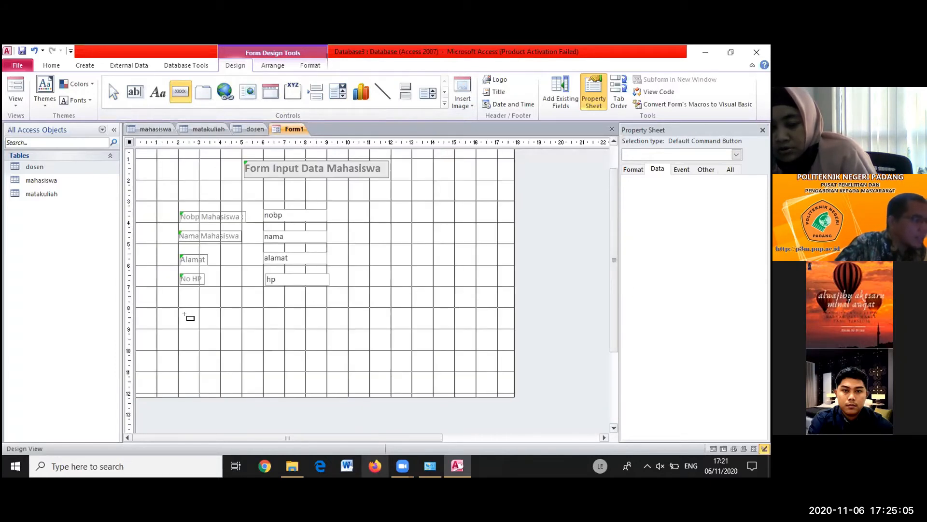
{"action": "left_click", "coordinate": [184, 315]}
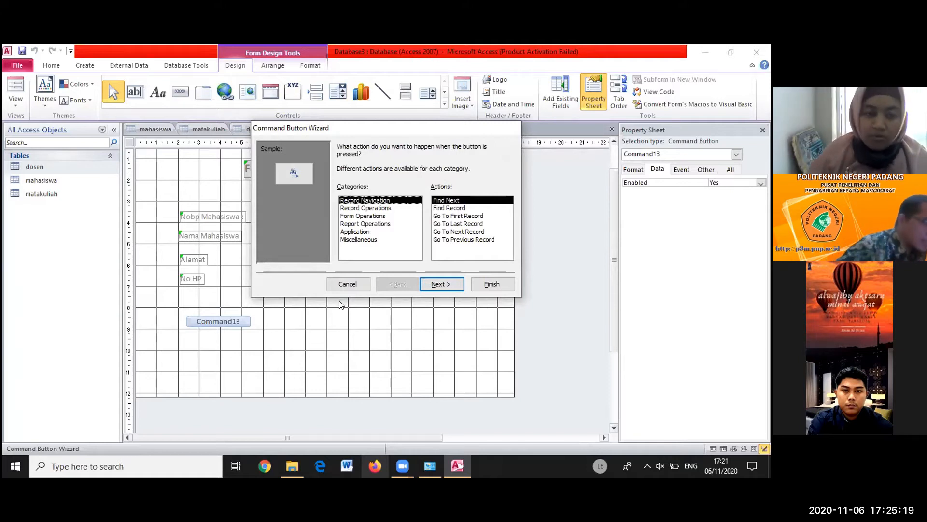
{"action": "left_click", "coordinate": [350, 284]}
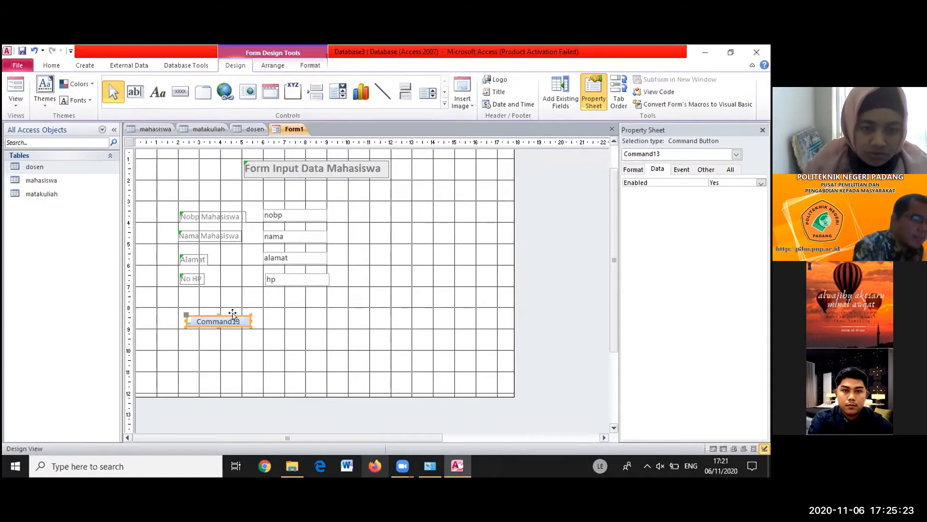
{"action": "key", "text": "Delete"}
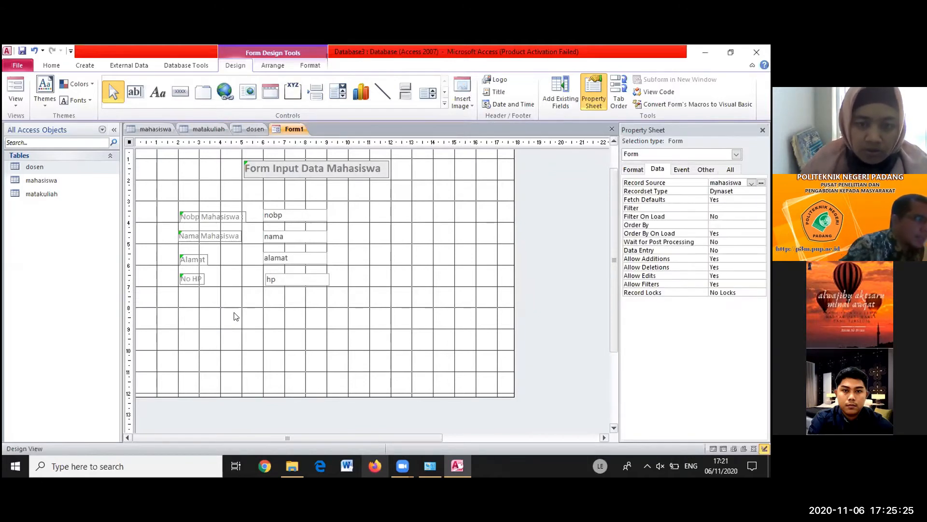
Save the form under the name formmhs
{"action": "right_click", "coordinate": [292, 127]}
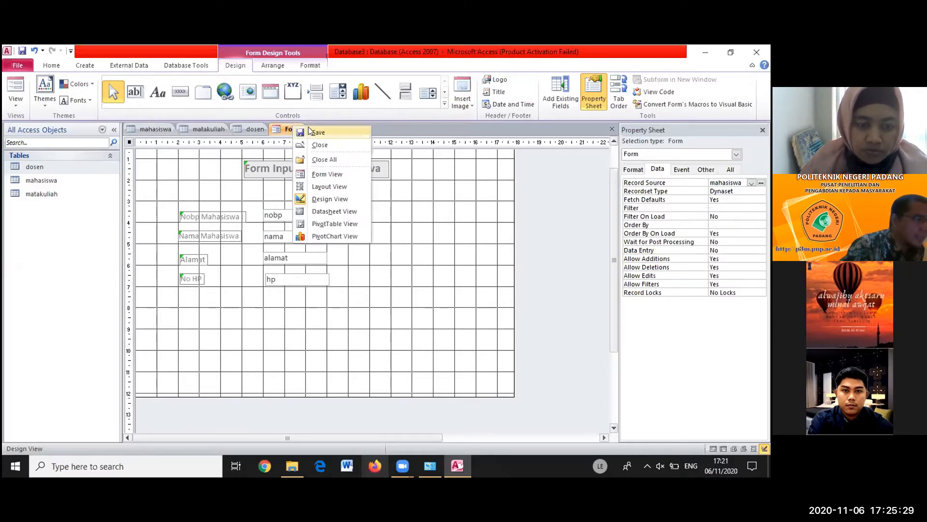
{"action": "left_click", "coordinate": [309, 130]}
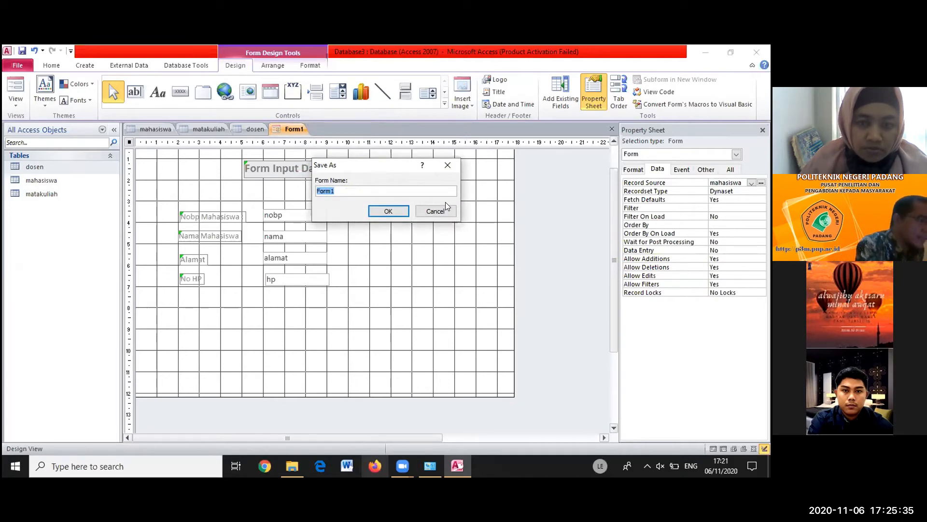
{"action": "type", "text": "fo"}
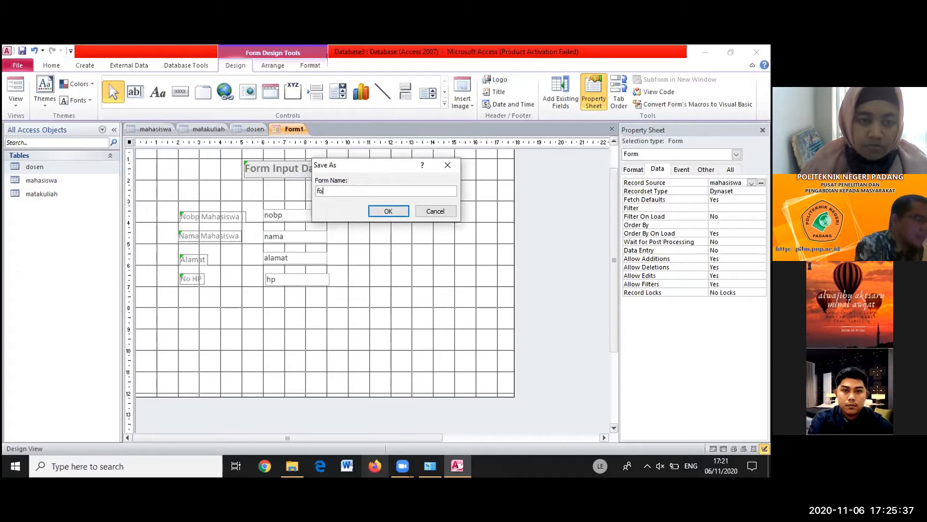
{"action": "type", "text": "rmmhs"}
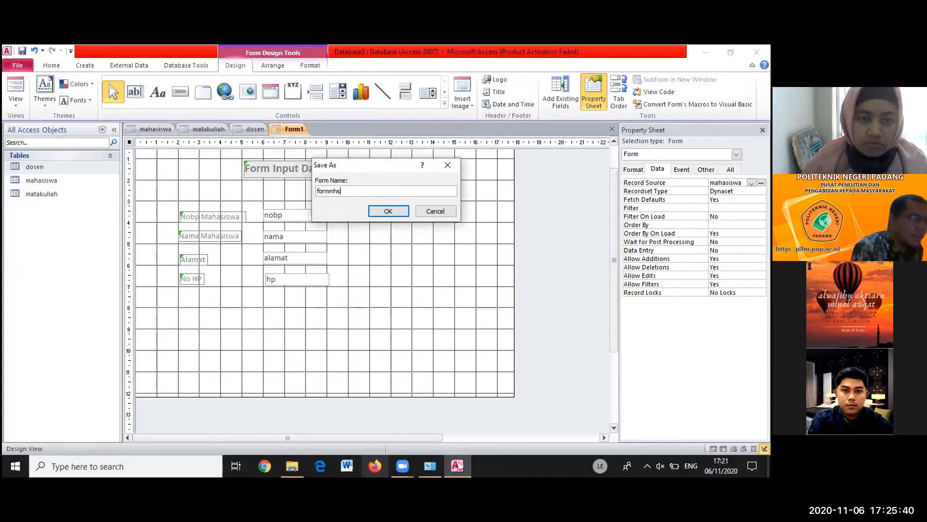
{"action": "key", "text": "Return"}
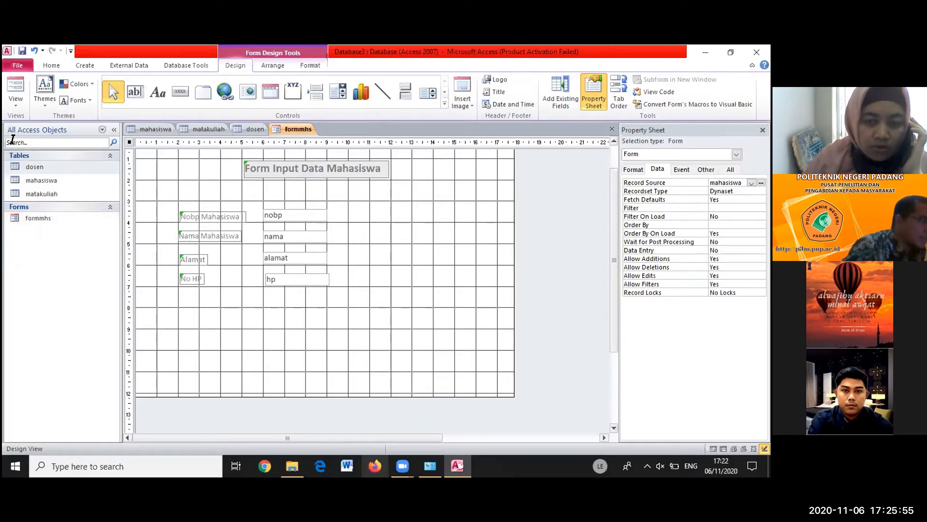
Show the form in Form View and fill Nobp Mahasiswa with zxvxvx, Nama Mahasiswa with xcvxv, Alamat with xcvxcv and No HP with vxvxvx
{"action": "left_click", "coordinate": [16, 101]}
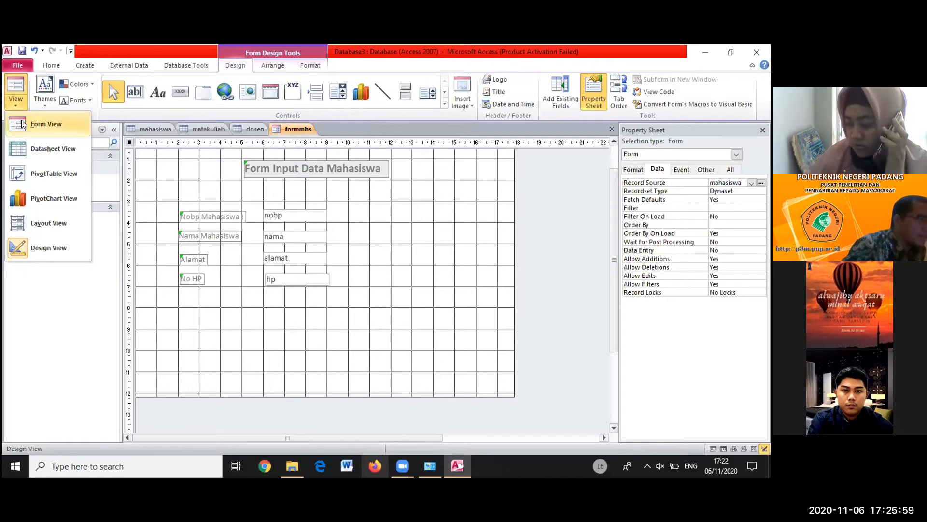
{"action": "left_click", "coordinate": [21, 125]}
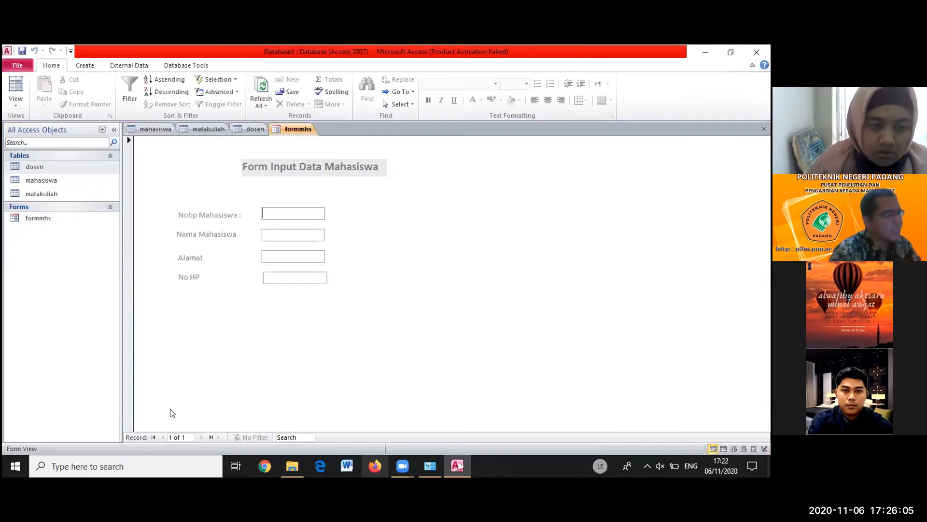
{"action": "type", "text": "zxvxvx"}
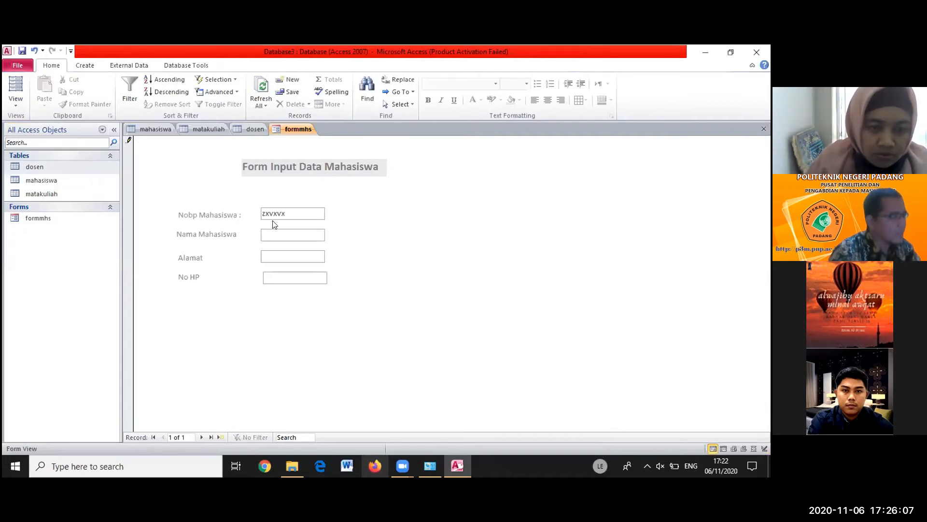
{"action": "type", "text": "xcvxv"}
{"action": "left_click", "coordinate": [277, 257]}
{"action": "type", "text": "xcvxcv"}
{"action": "left_click", "coordinate": [286, 274]}
{"action": "type", "text": "vxvxvx"}
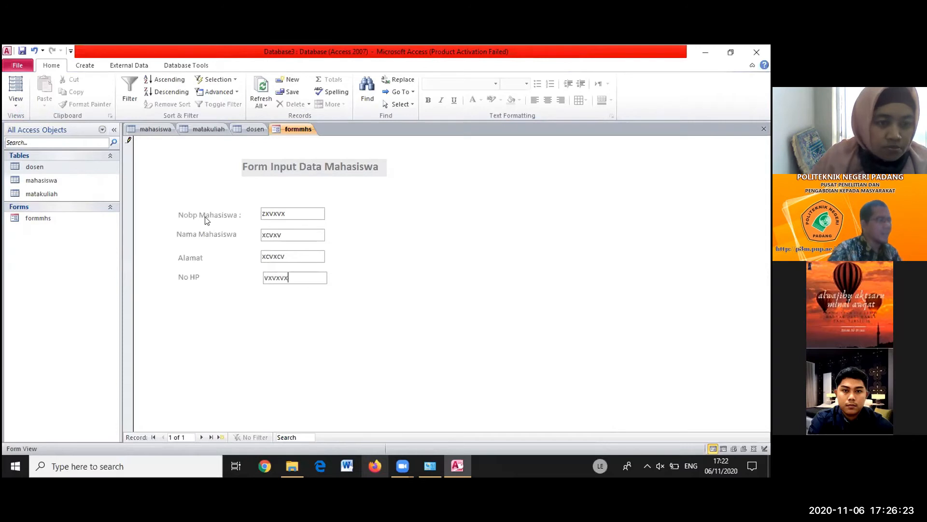
Return to Design View and add a command button beside the nobp text box with the Record Operations action Save Record
{"action": "left_click", "coordinate": [17, 102]}
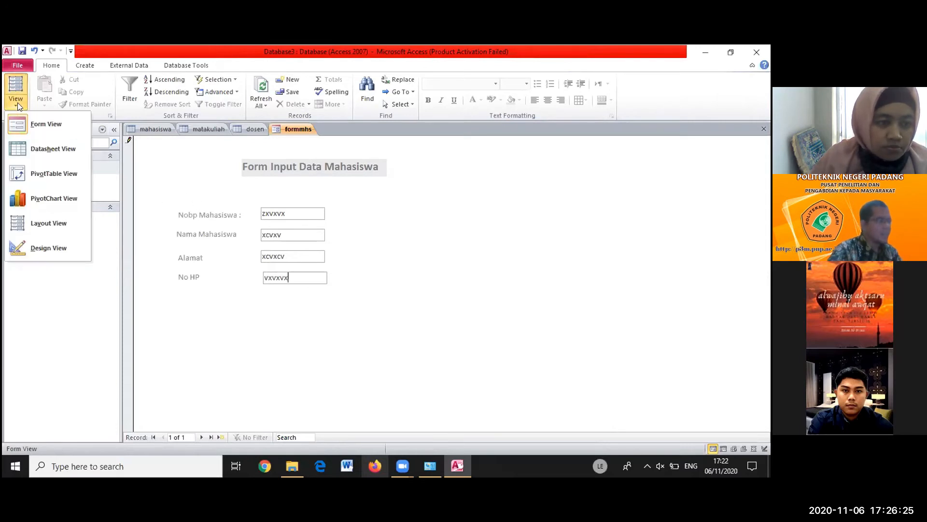
{"action": "left_click", "coordinate": [53, 247]}
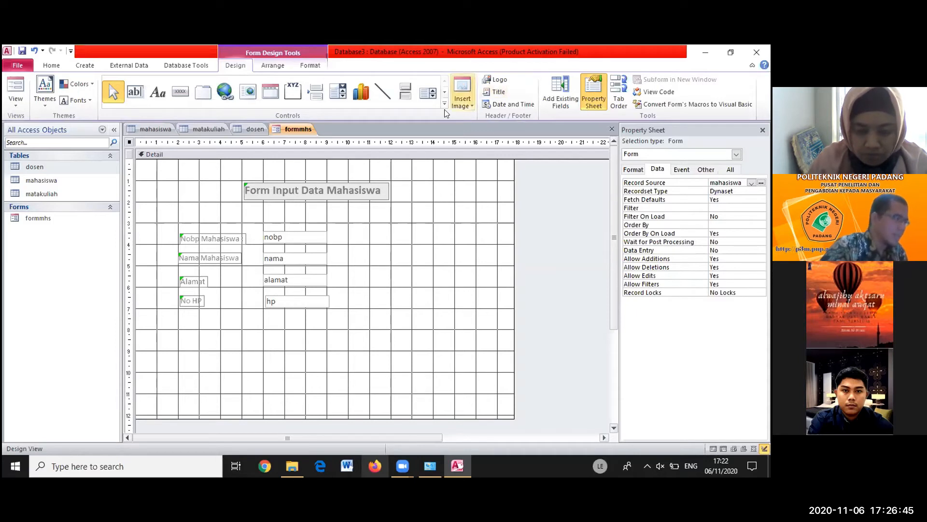
{"action": "left_click", "coordinate": [180, 93]}
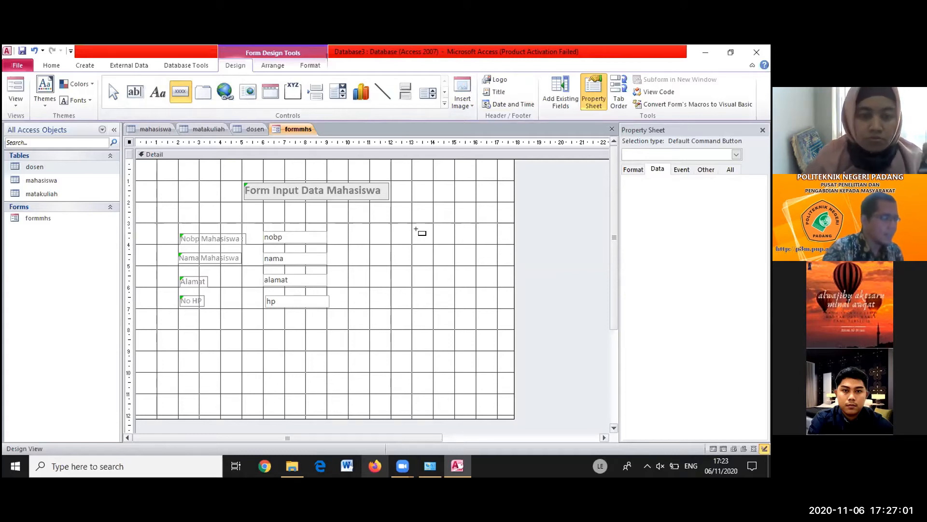
{"action": "left_click", "coordinate": [415, 229]}
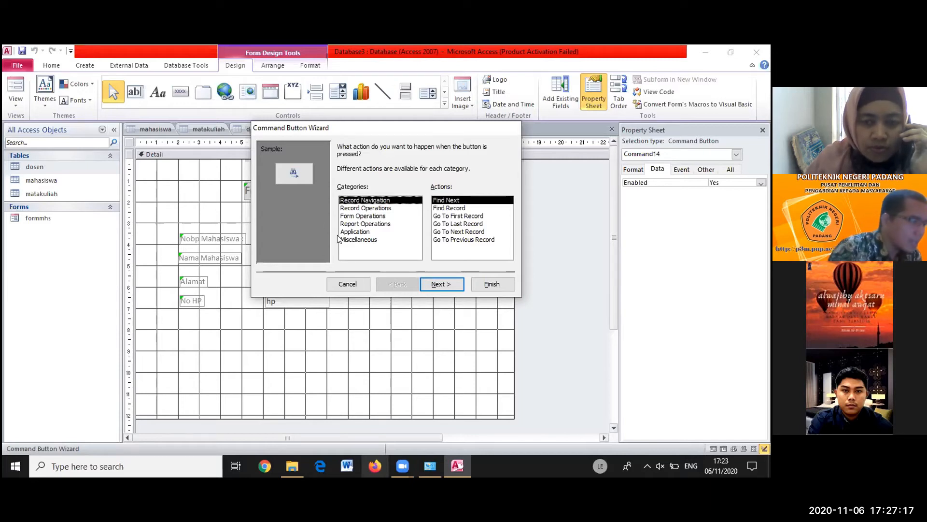
{"action": "left_click", "coordinate": [353, 209]}
{"action": "left_click", "coordinate": [358, 200]}
{"action": "left_click", "coordinate": [359, 208]}
{"action": "left_click", "coordinate": [359, 200]}
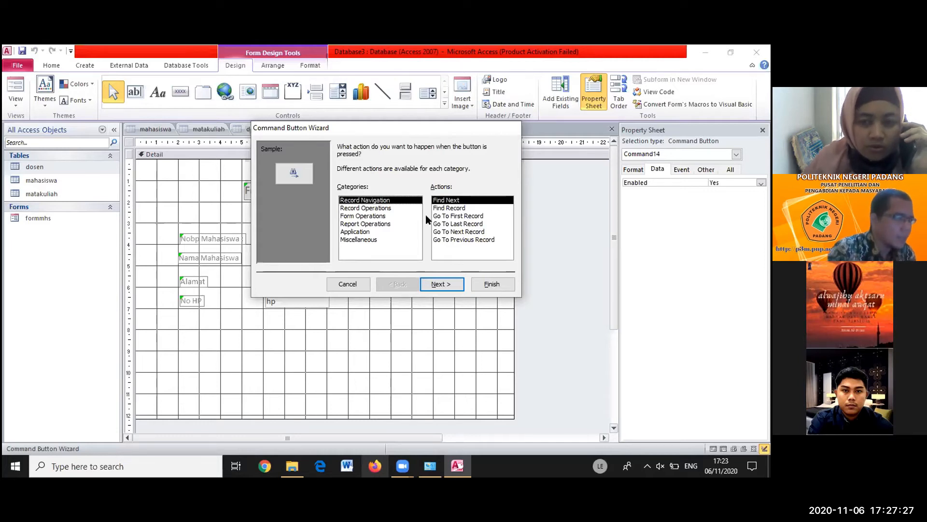
{"action": "left_click", "coordinate": [380, 210]}
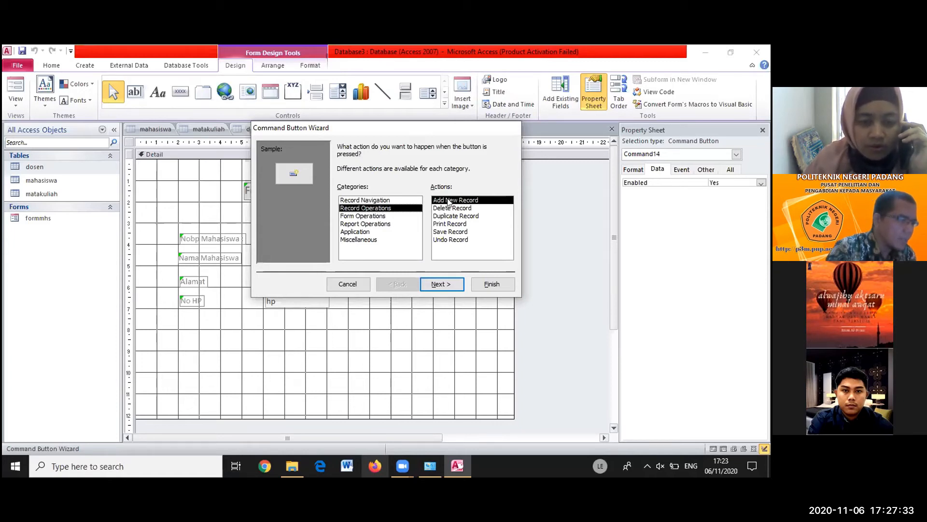
{"action": "left_click", "coordinate": [442, 232]}
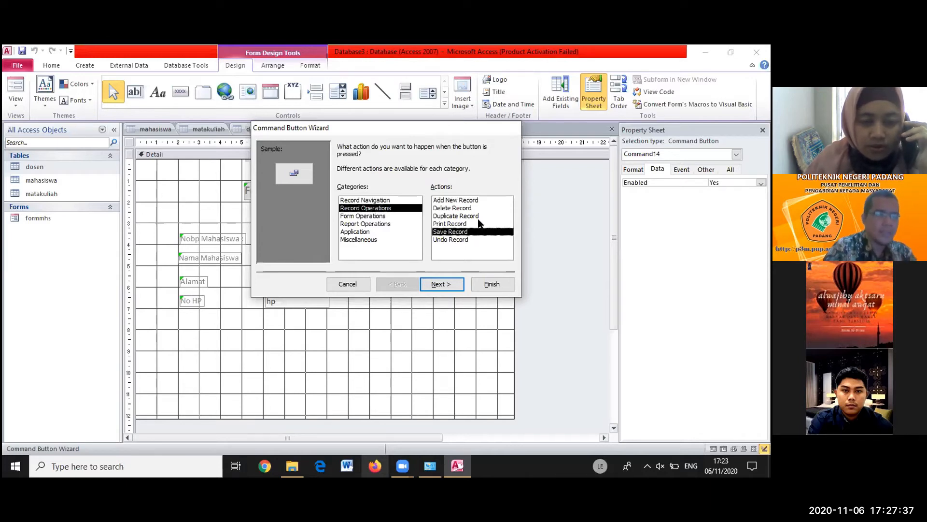
{"action": "left_click", "coordinate": [441, 285]}
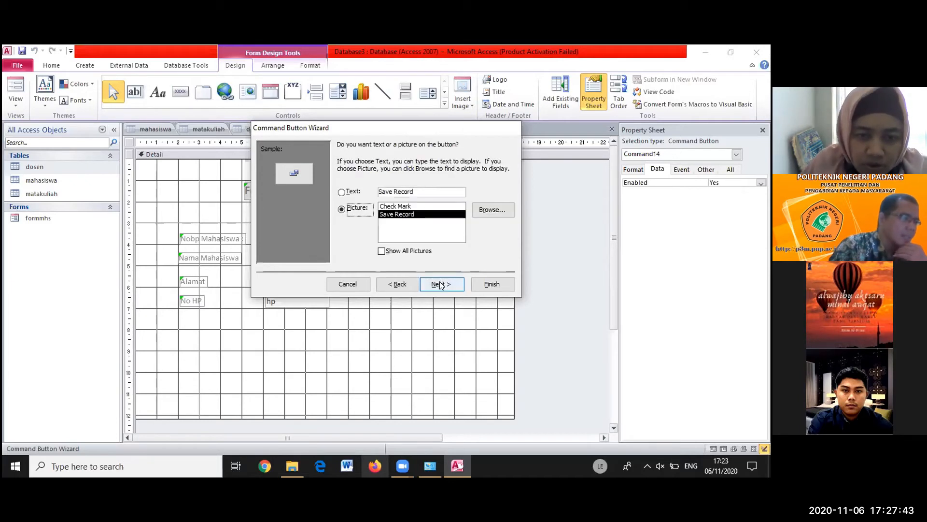
Make the button show the text Simpan Data instead of a picture and name it simpan
{"action": "left_click", "coordinate": [346, 192]}
{"action": "left_click_drag", "start_coordinate": [414, 191], "coordinate": [333, 188]}
{"action": "type", "text": "Simpa"}
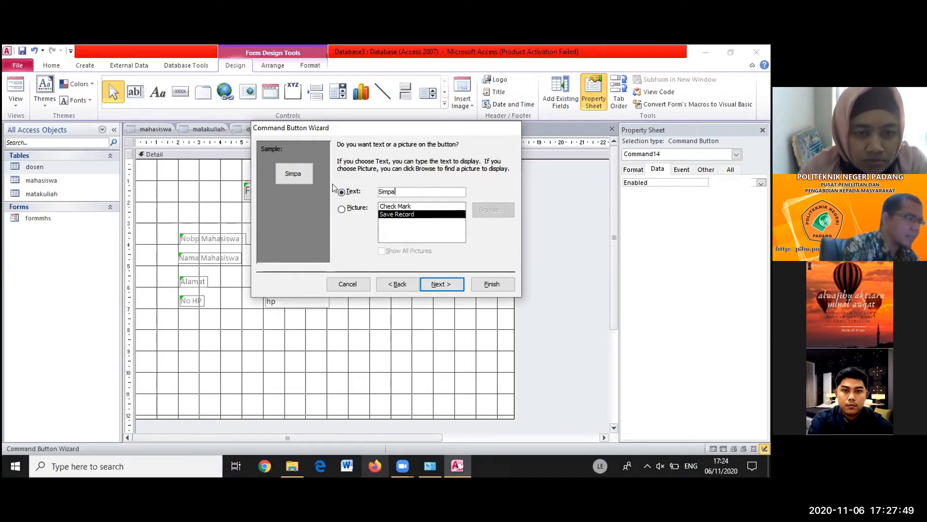
{"action": "type", "text": "n Data"}
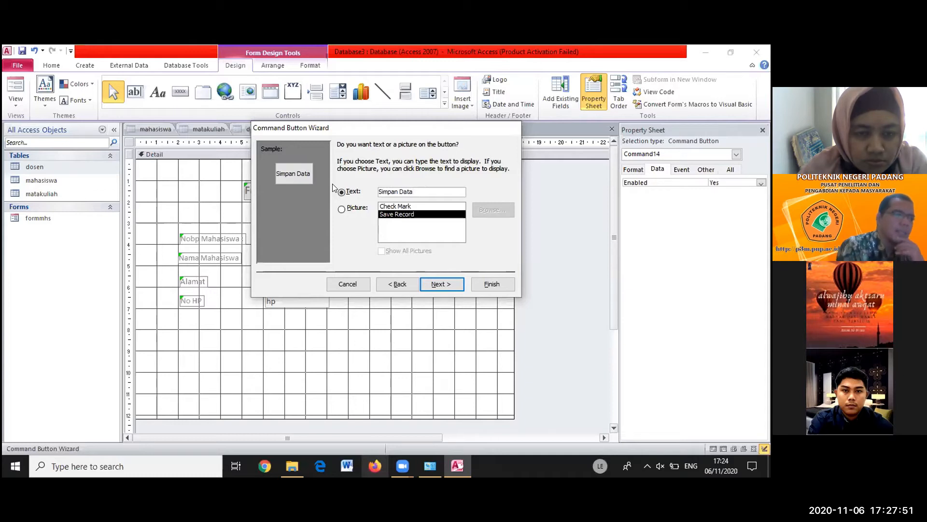
{"action": "left_click", "coordinate": [437, 284]}
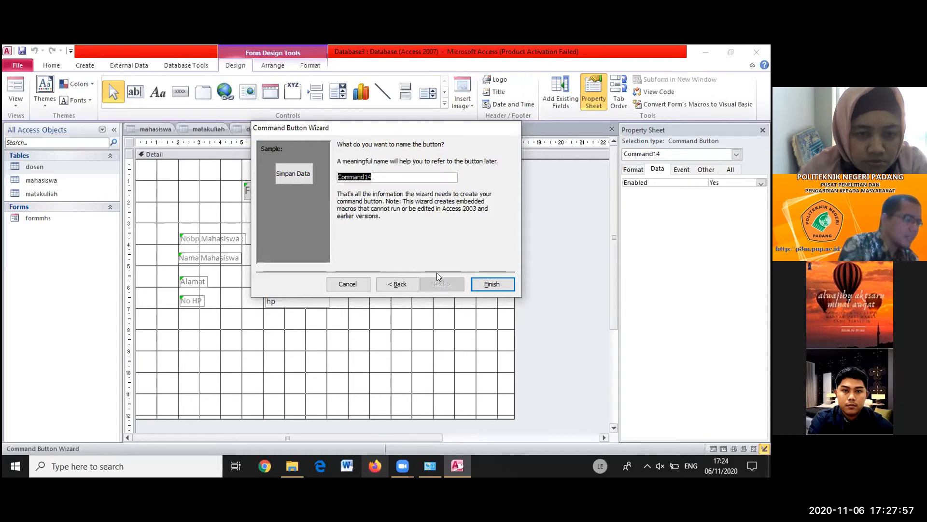
{"action": "type", "text": "simpan"}
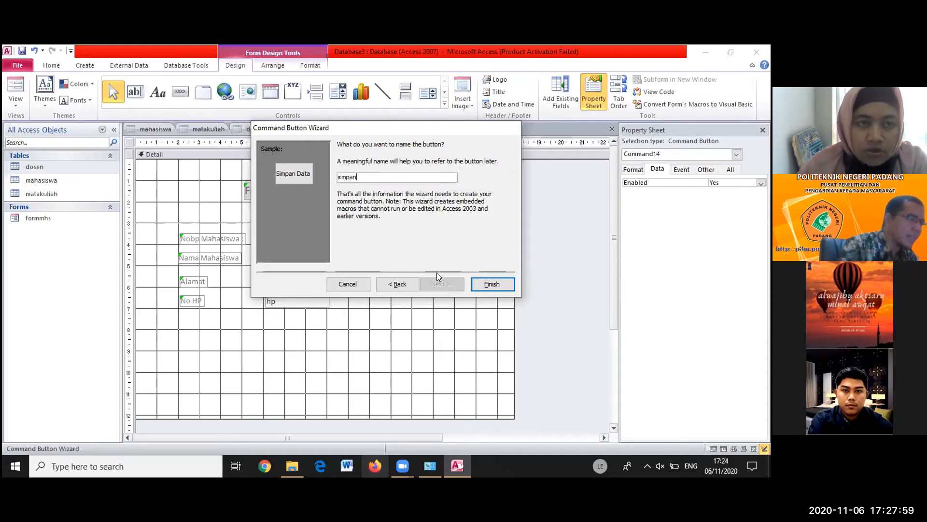
Finish creating the Simpan Data command button with the name simpan
{"action": "left_click", "coordinate": [490, 283]}
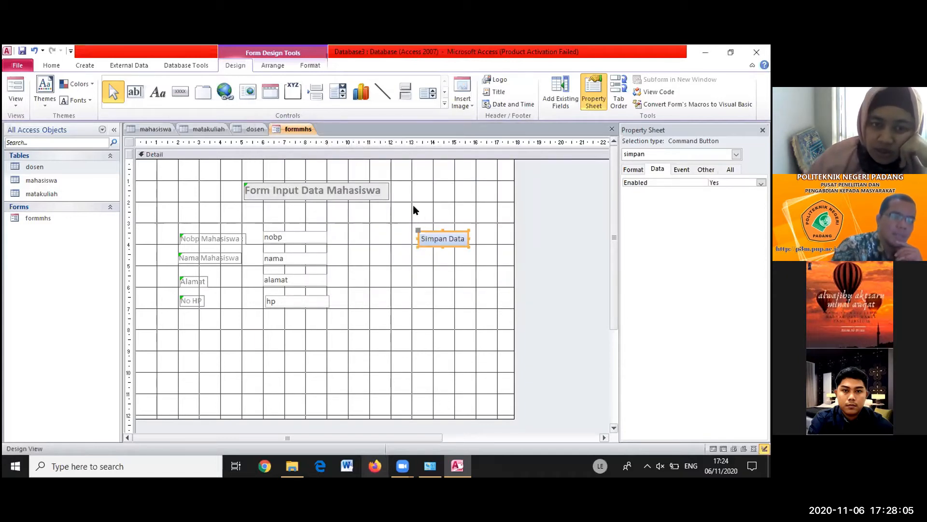
{"action": "left_click", "coordinate": [431, 265]}
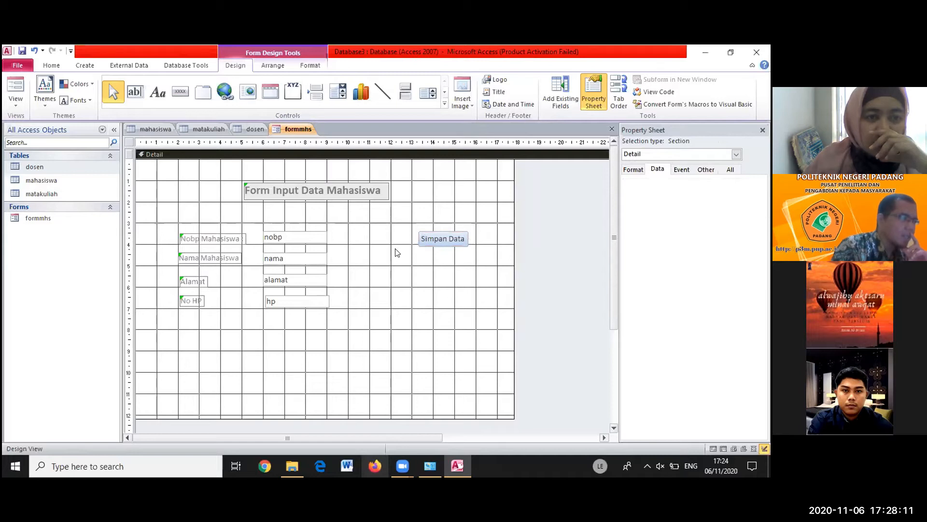
Add a command button below Simpan Data and assign it the Delete Record action from Record Operations
{"action": "left_click", "coordinate": [179, 92]}
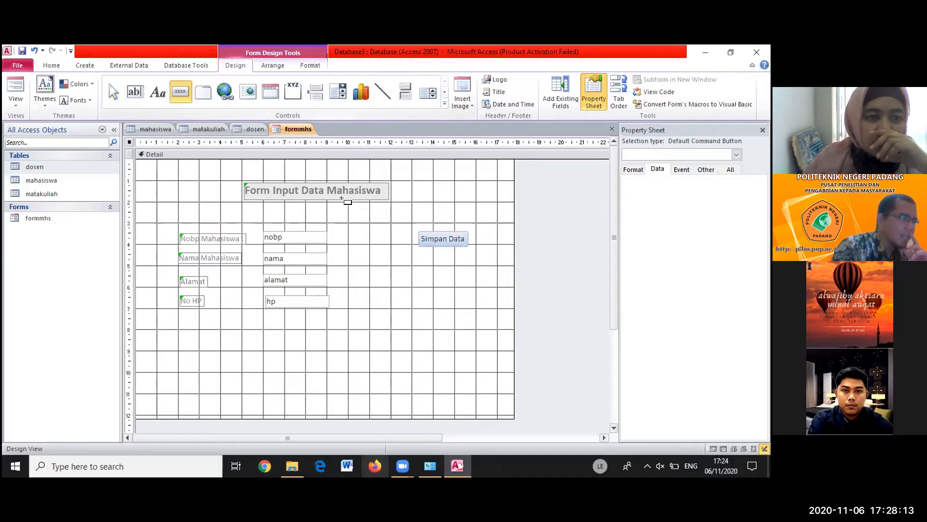
{"action": "left_click_drag", "start_coordinate": [419, 255], "coordinate": [485, 269]}
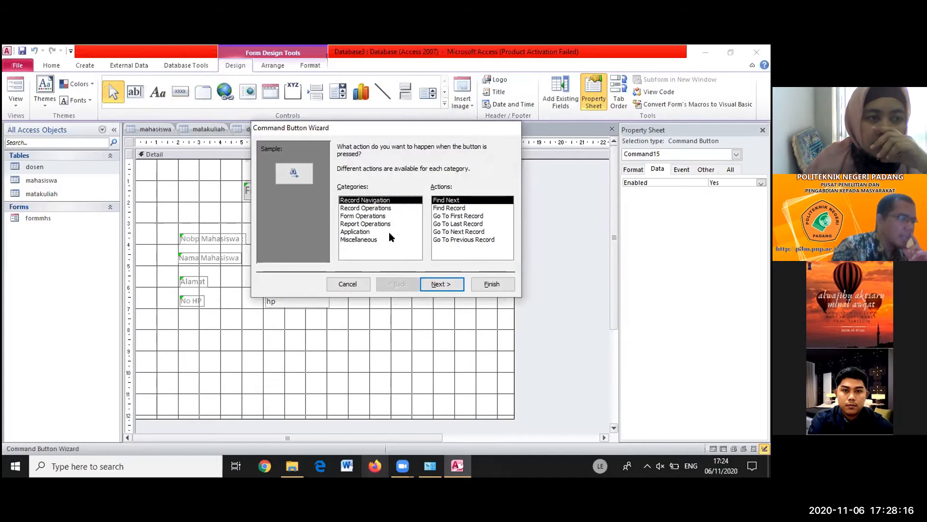
{"action": "left_click", "coordinate": [375, 208]}
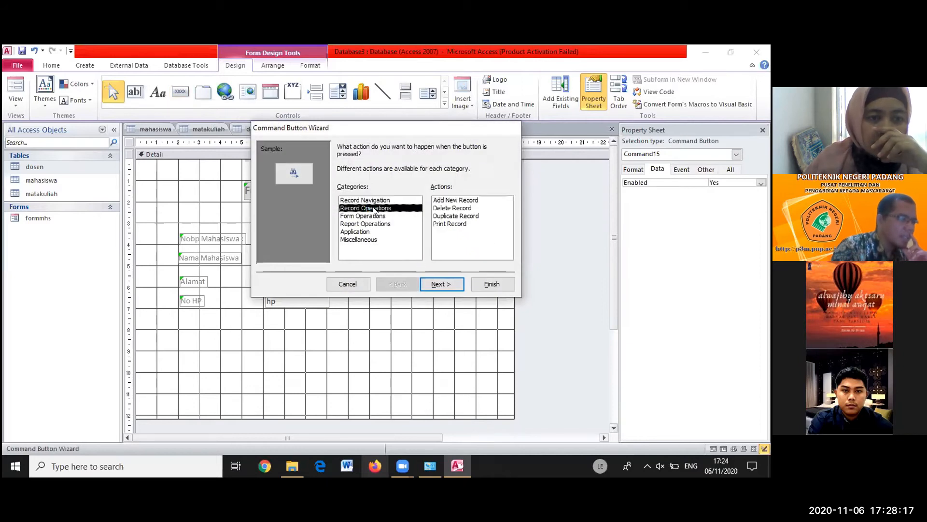
{"action": "left_click", "coordinate": [450, 208]}
{"action": "left_click", "coordinate": [441, 284]}
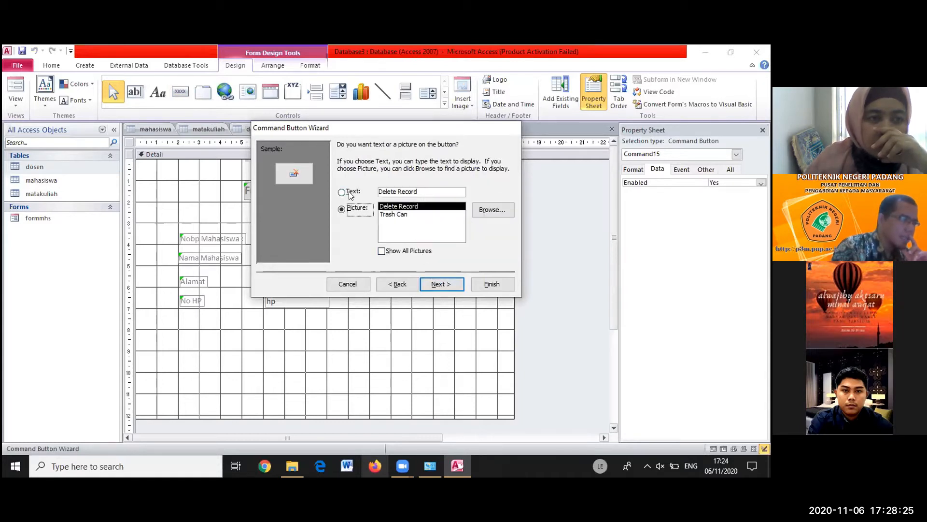
Show text instead of a picture on the delete button and set it to Hapus Data
{"action": "left_click", "coordinate": [352, 193]}
{"action": "key", "text": "shift+Home"}
{"action": "type", "text": "Ha"}
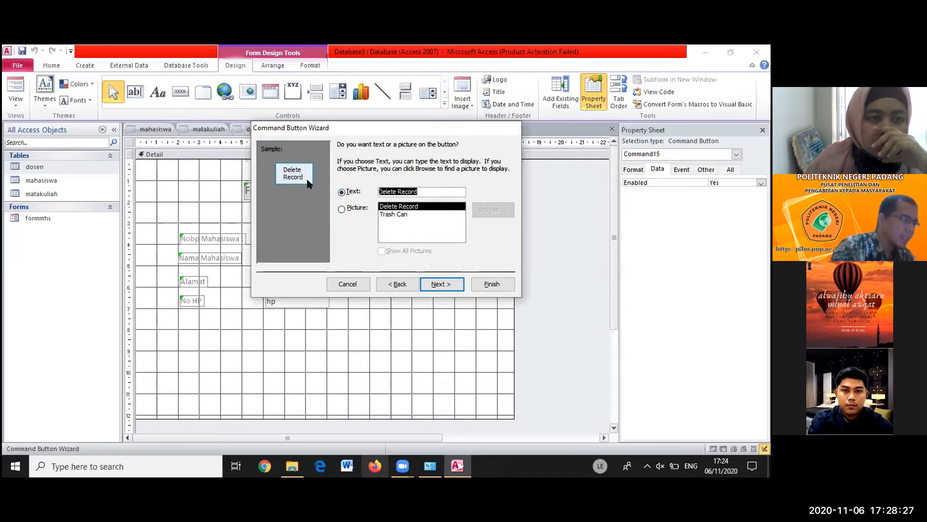
{"action": "type", "text": "pus Dat"}
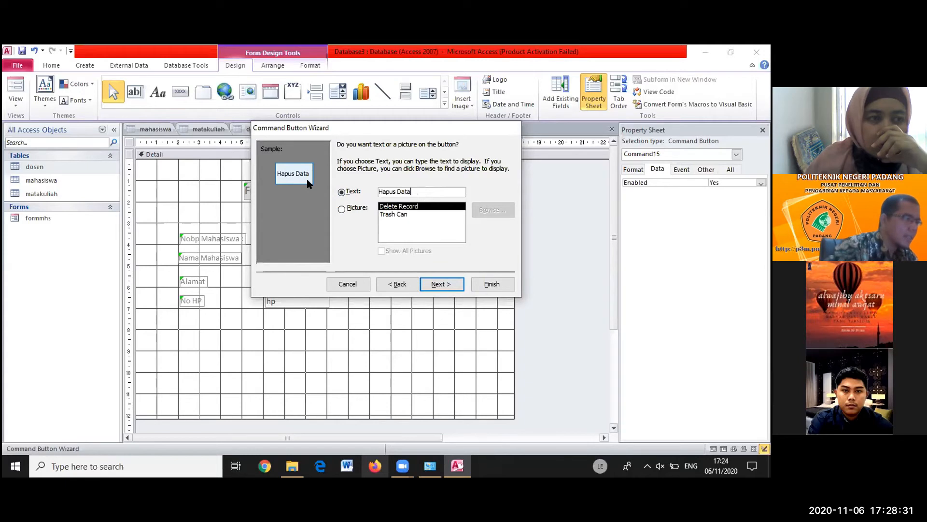
{"action": "type", "text": "a"}
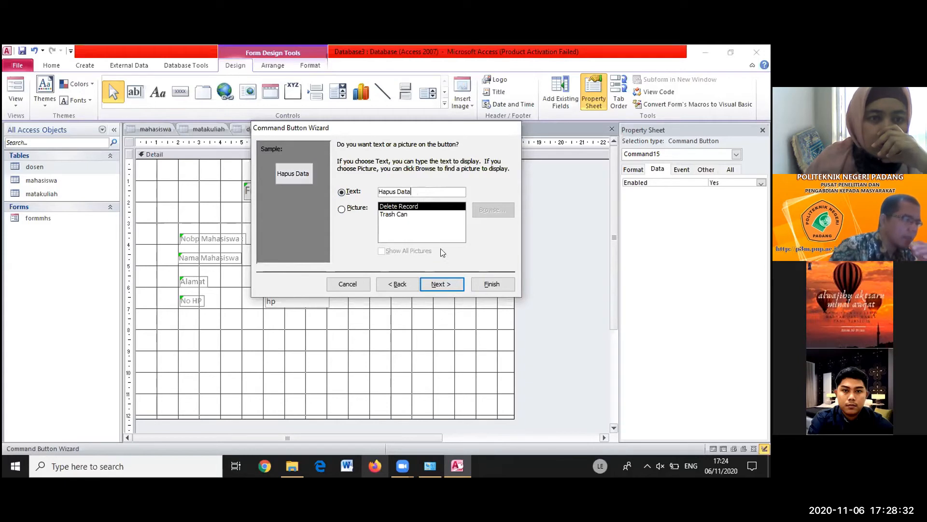
{"action": "left_click", "coordinate": [440, 285]}
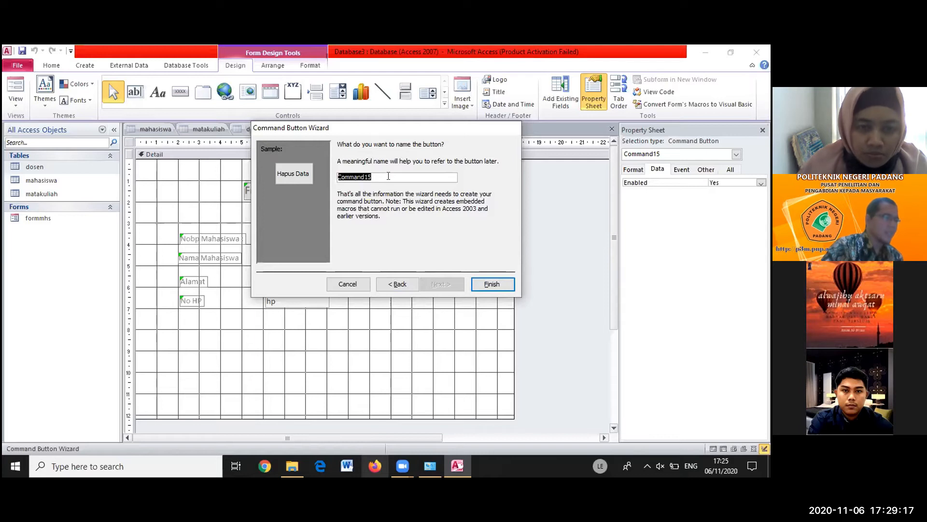
Name the Hapus Data button hapus and finish creating it
{"action": "type", "text": "ahpu"}
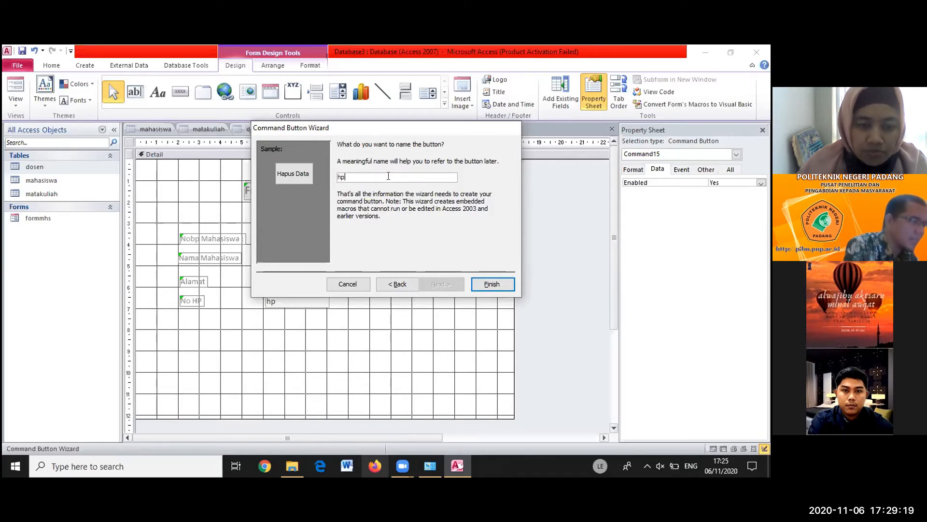
{"action": "key", "text": "BackSpace"}
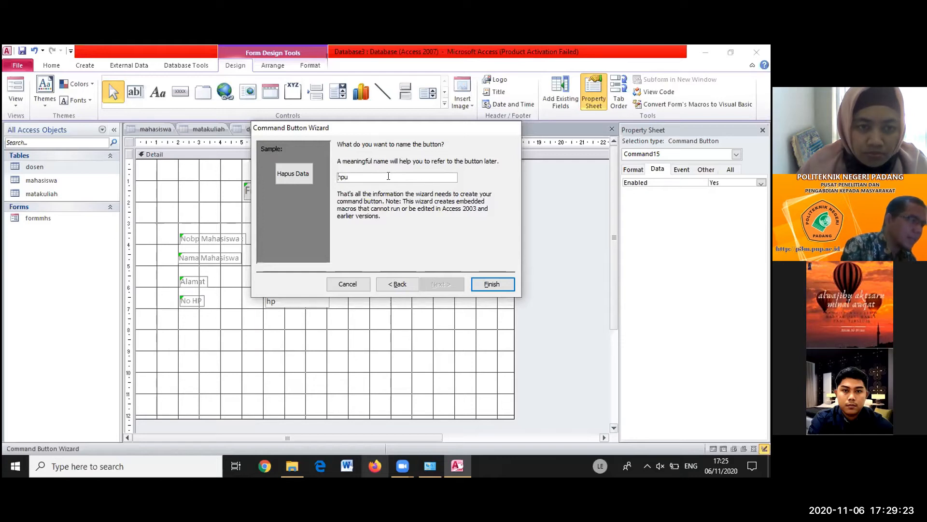
{"action": "key", "text": "BackSpace"}
{"action": "key", "text": "BackSpace"}
{"action": "type", "text": "apus"}
{"action": "key", "text": "Return"}
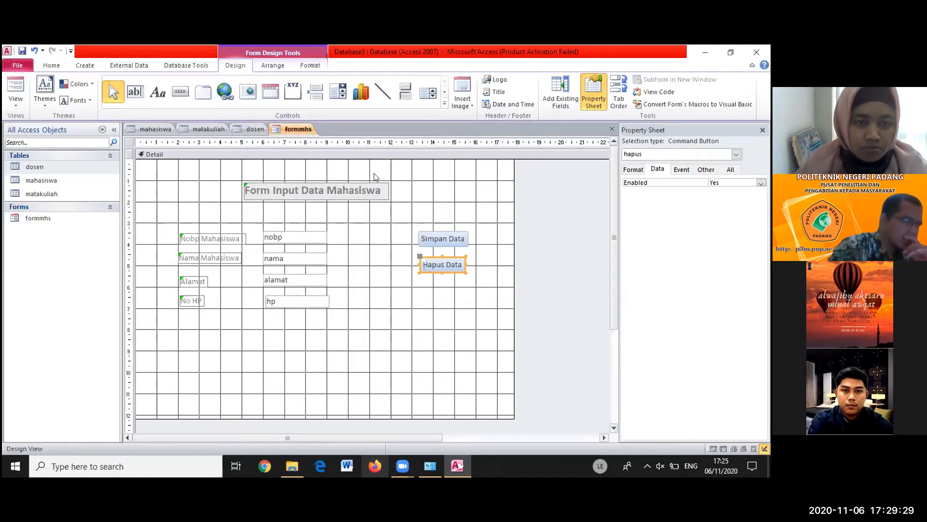
{"action": "left_click", "coordinate": [447, 284]}
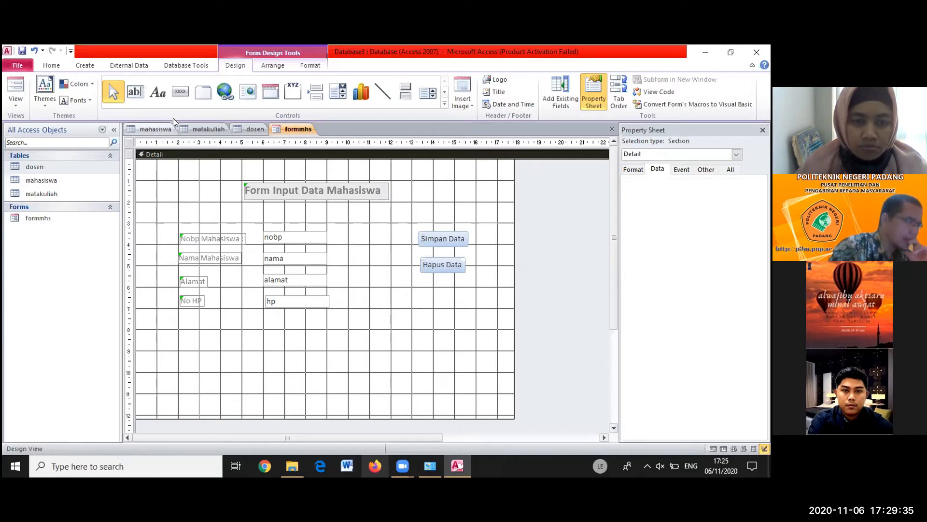
Add a command button below Hapus Data and assign it the Add New Record action from Record Operations
{"action": "left_click", "coordinate": [182, 93]}
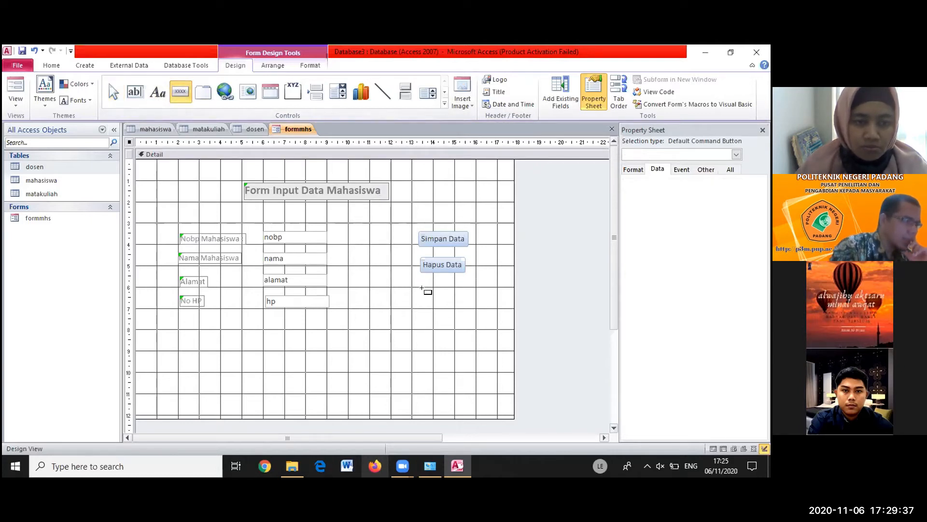
{"action": "left_click", "coordinate": [420, 293]}
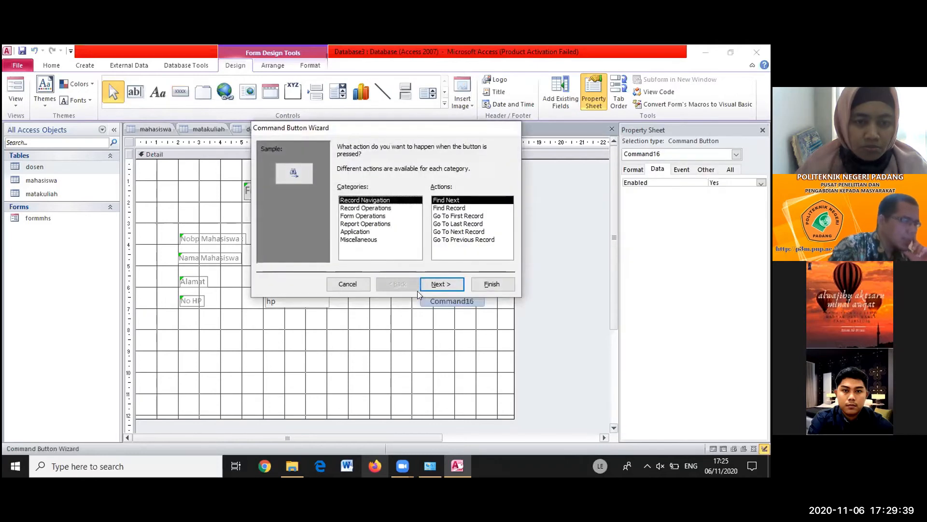
{"action": "left_click", "coordinate": [373, 208]}
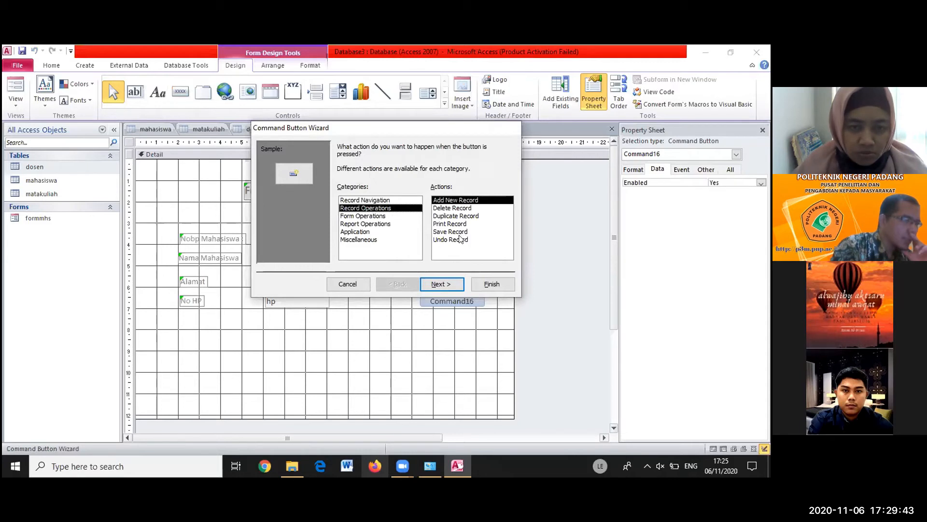
{"action": "left_click", "coordinate": [440, 285]}
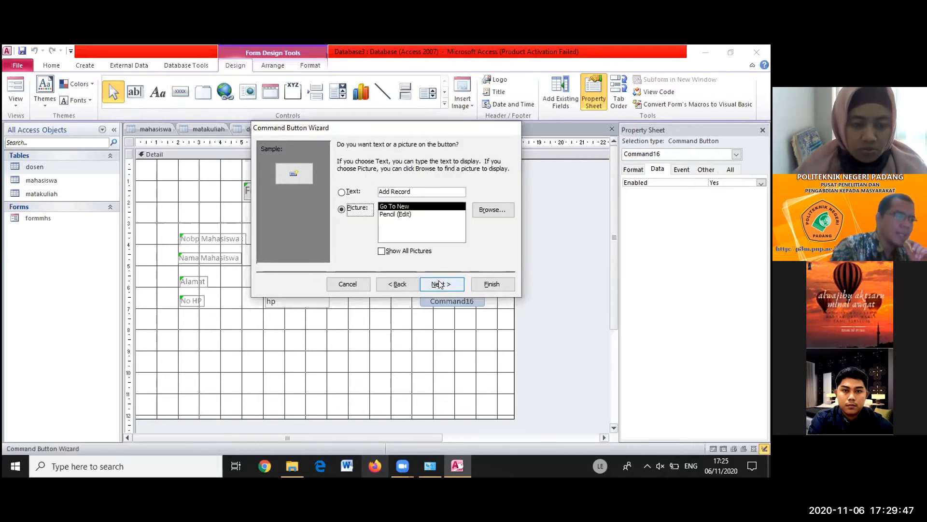
Give the add-record button the text Tambah, name it tambah, and finish creating it
{"action": "left_click", "coordinate": [351, 192]}
{"action": "left_click_drag", "start_coordinate": [413, 188], "coordinate": [337, 185]}
{"action": "type", "text": "Tambah"}
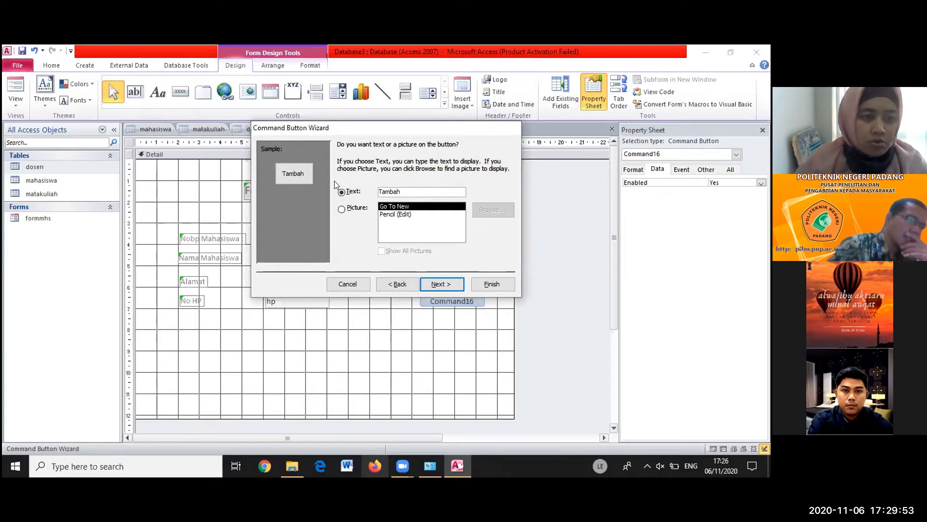
{"action": "left_click", "coordinate": [440, 285]}
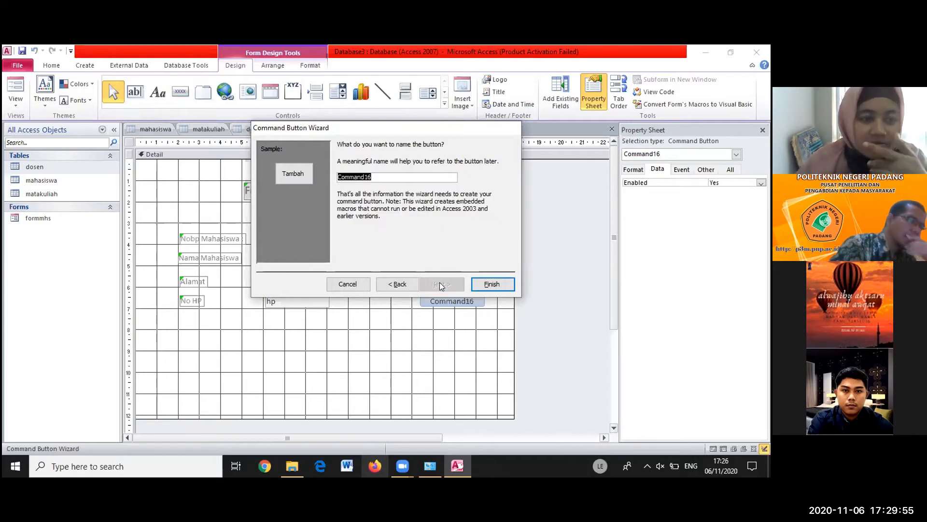
{"action": "type", "text": "tambah"}
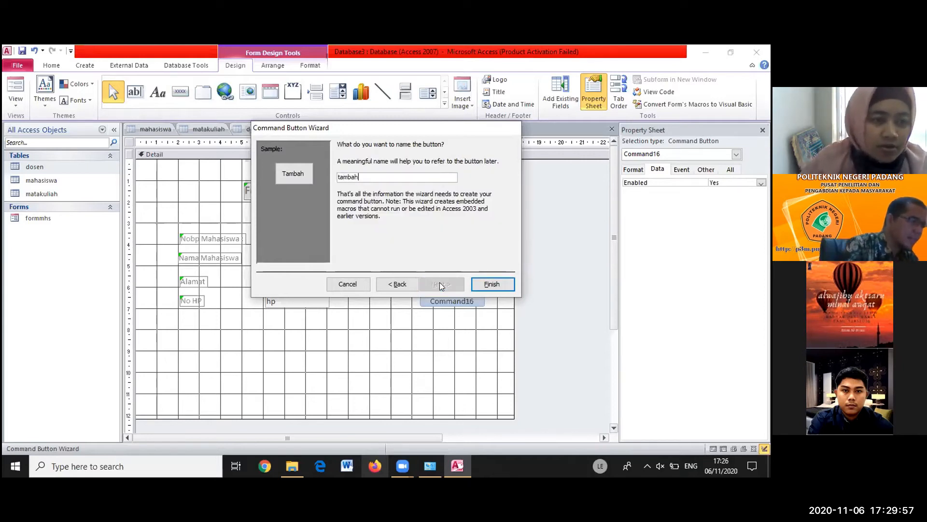
{"action": "left_click", "coordinate": [491, 282]}
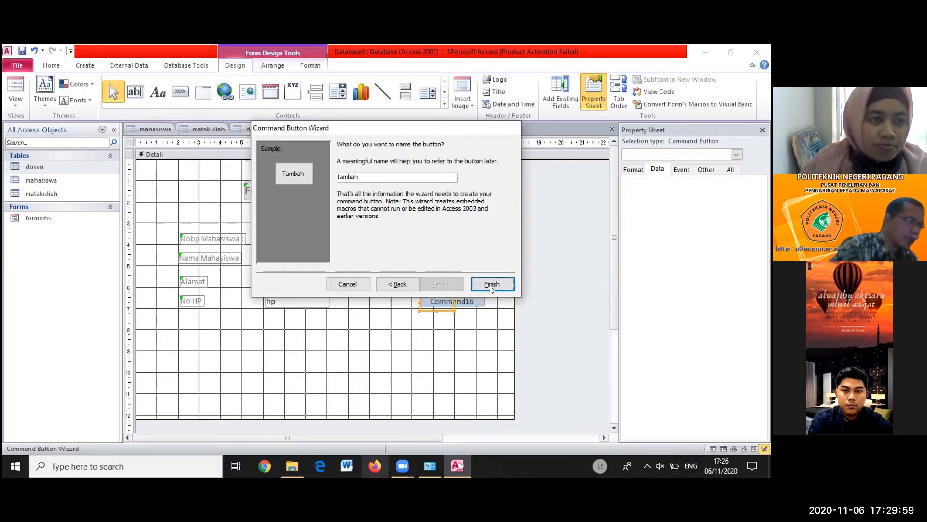
Shift the Tambah button slightly right beneath Hapus Data, to a left position of about 13.5 cm
{"action": "left_click_drag", "start_coordinate": [431, 293], "coordinate": [431, 287]}
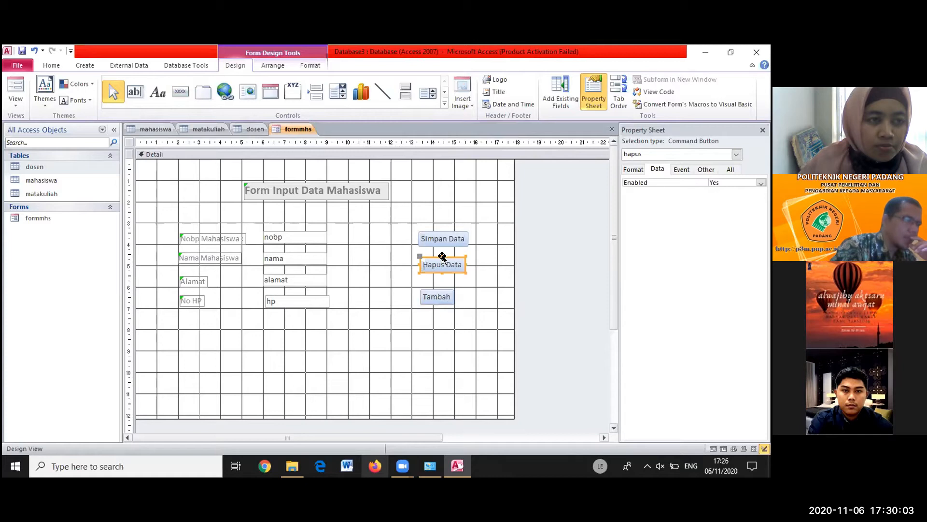
{"action": "left_click", "coordinate": [437, 235]}
{"action": "left_click", "coordinate": [438, 297], "text": "shift"}
{"action": "left_click", "coordinate": [438, 298]}
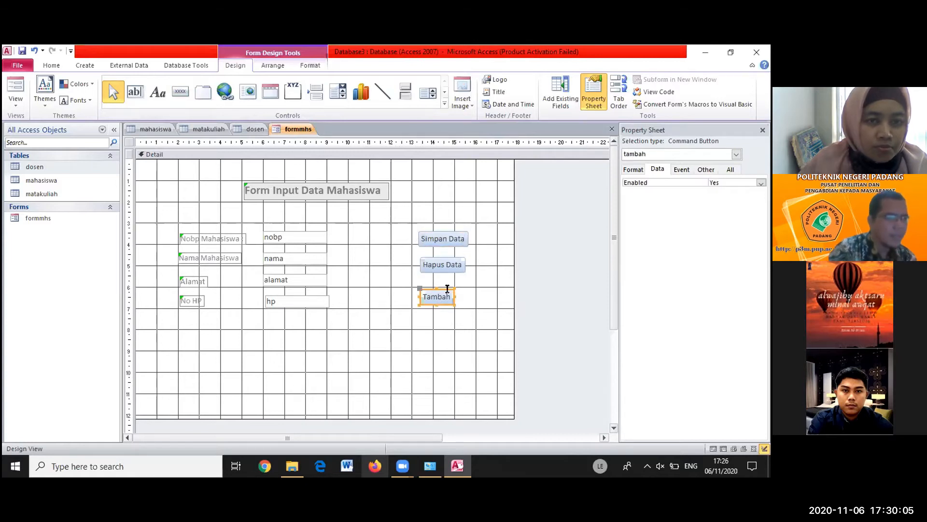
{"action": "left_click", "coordinate": [632, 169]}
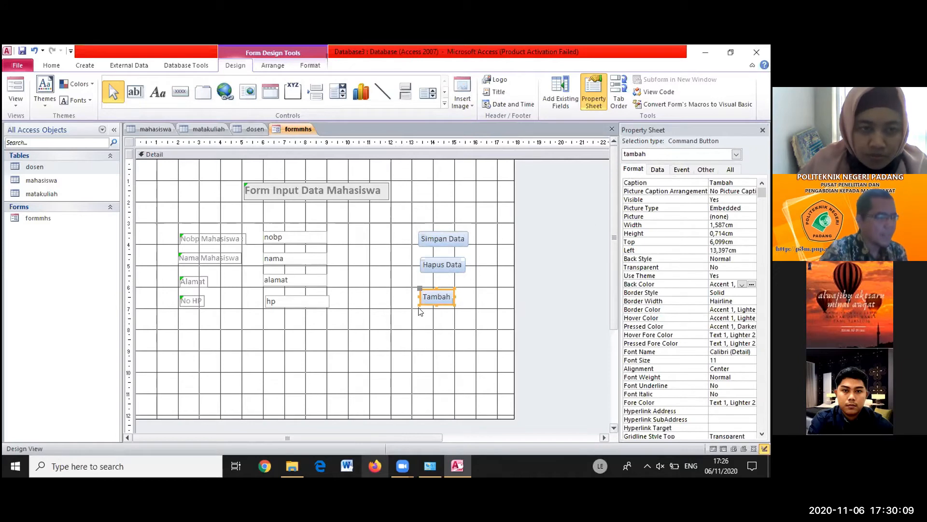
{"action": "left_click_drag", "start_coordinate": [427, 288], "coordinate": [432, 288]}
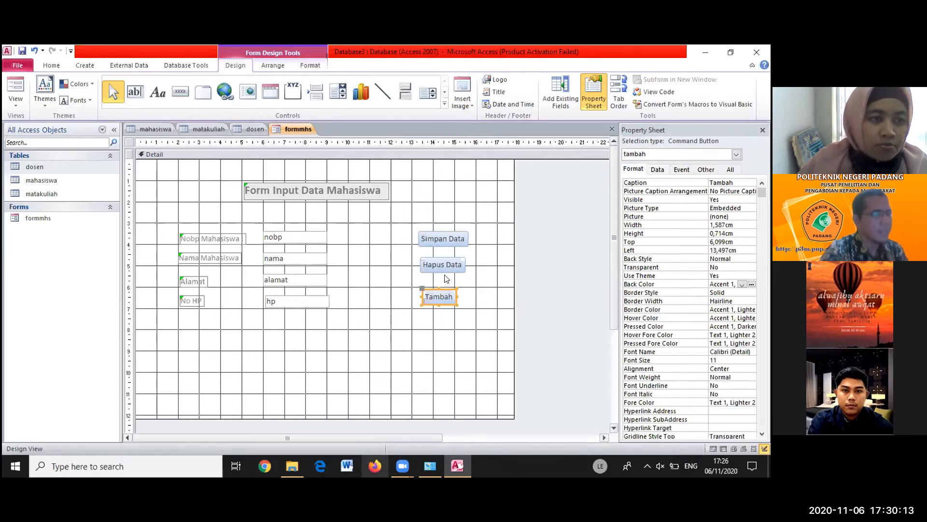
{"action": "left_click", "coordinate": [403, 326]}
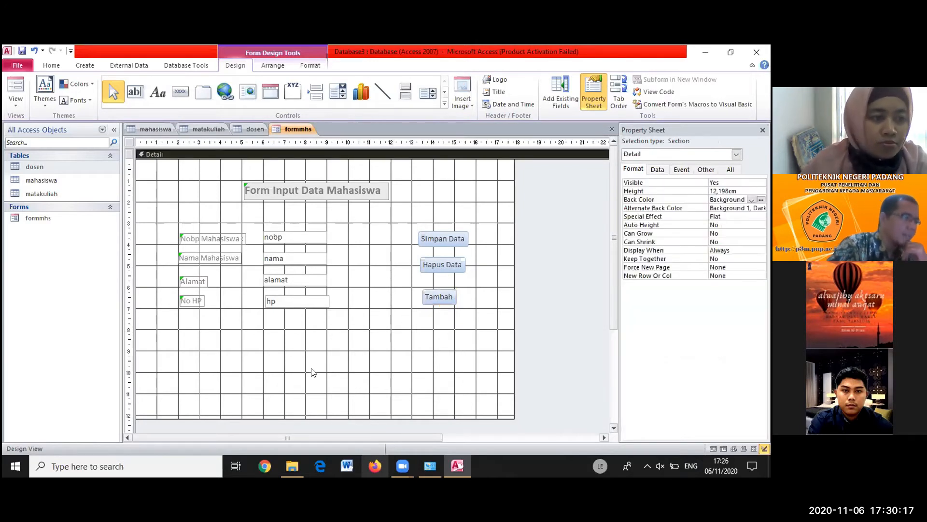
Add a command button below the No HP label and assign it the Go To First Record navigation action
{"action": "left_click", "coordinate": [175, 93]}
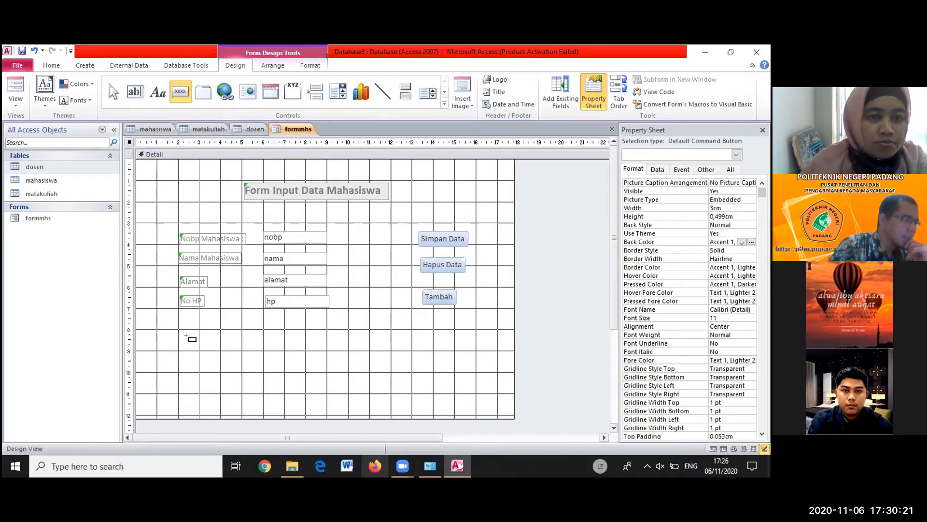
{"action": "left_click", "coordinate": [186, 335]}
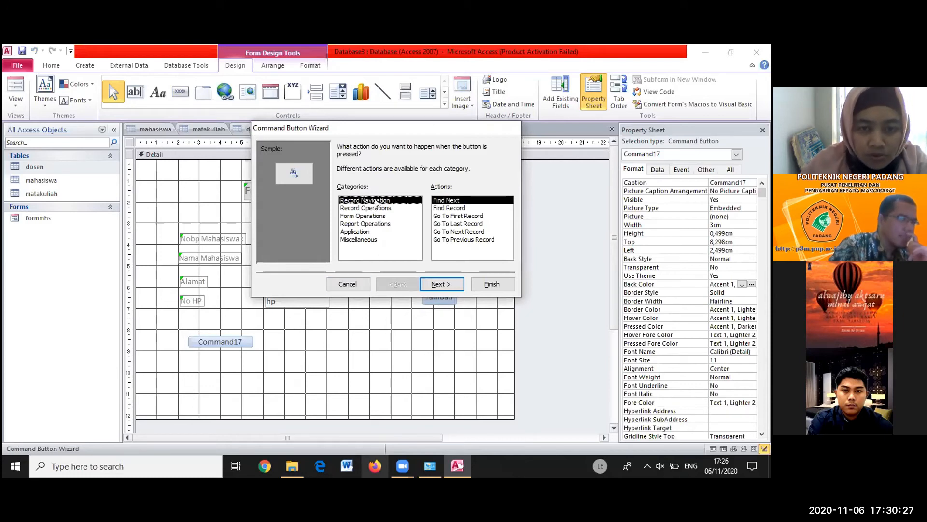
{"action": "left_click", "coordinate": [455, 216]}
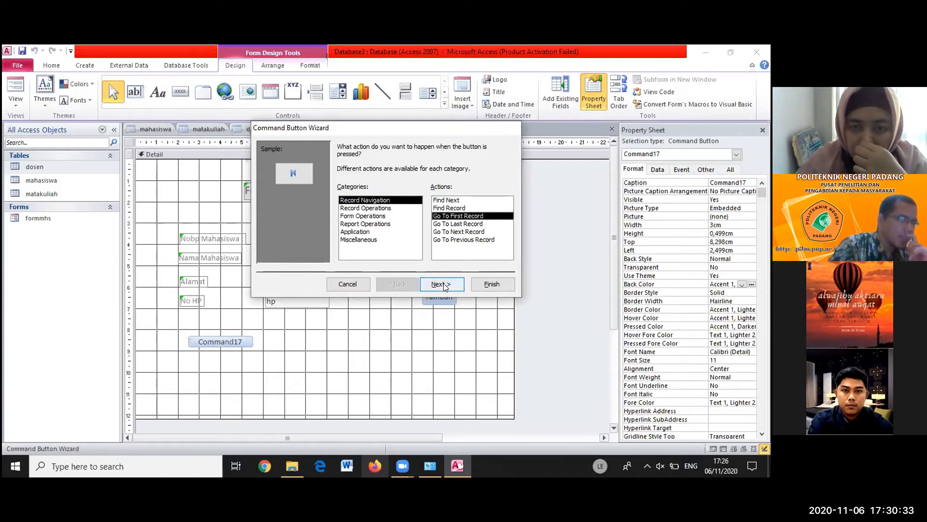
{"action": "left_click", "coordinate": [442, 284]}
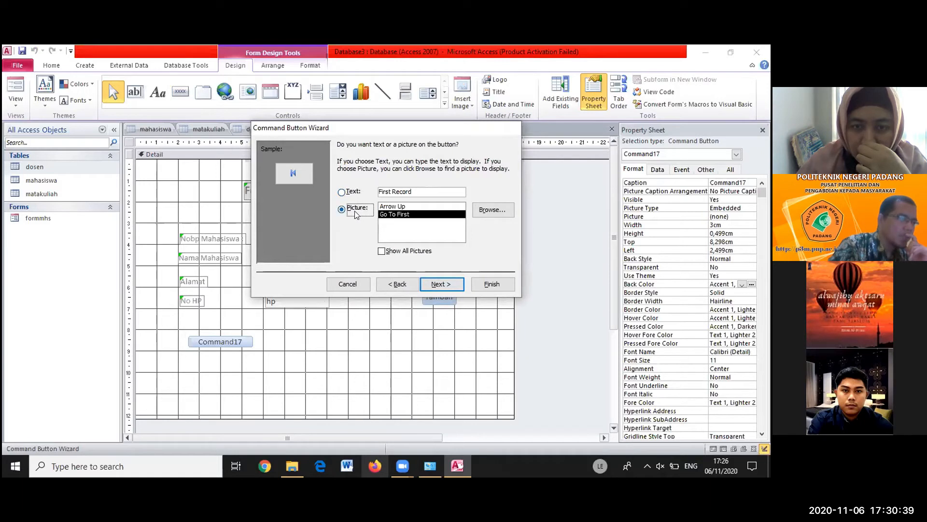
Use the Arrow Up picture on the first-record button and finish creating it with its default name
{"action": "left_click", "coordinate": [394, 206]}
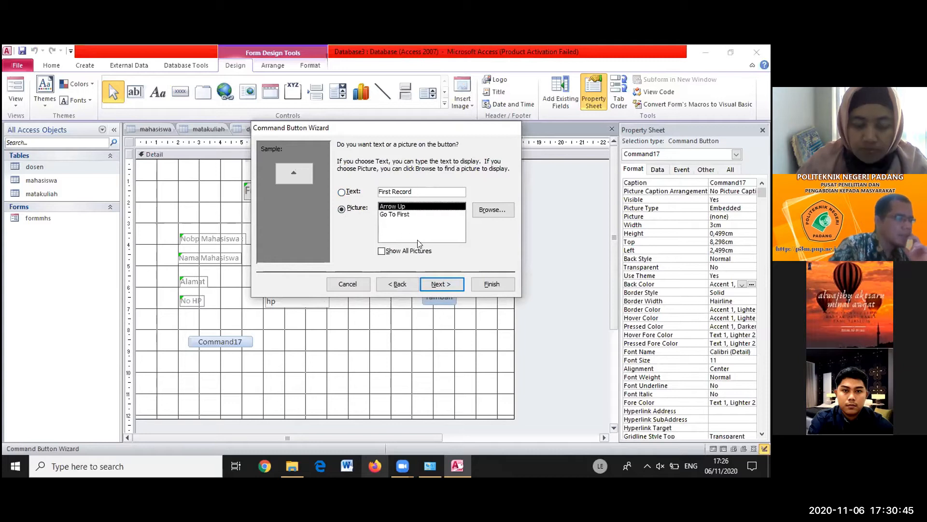
{"action": "left_click", "coordinate": [436, 283]}
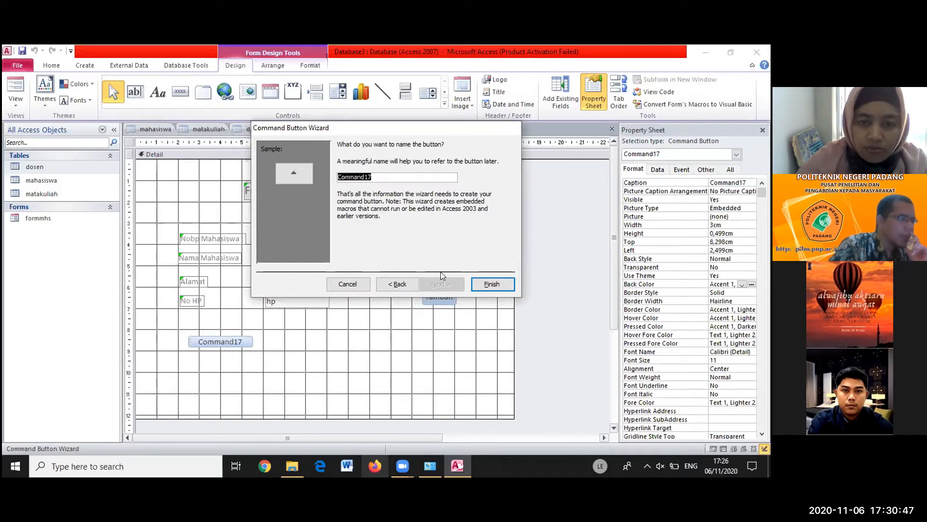
{"action": "left_click", "coordinate": [490, 283]}
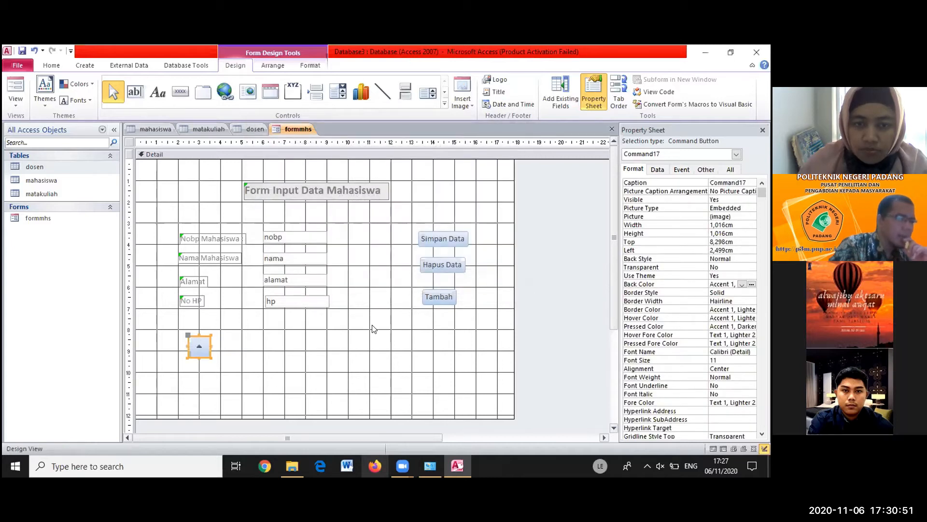
{"action": "left_click", "coordinate": [223, 348]}
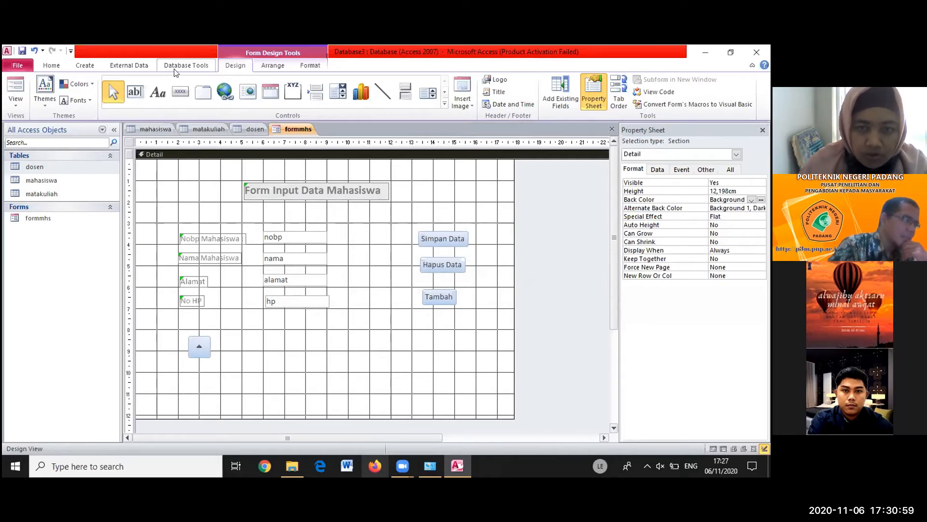
Add a command button beside the first-record button with the Go To Previous Record action and Go To Previous picture, keeping its default name
{"action": "left_click", "coordinate": [179, 93]}
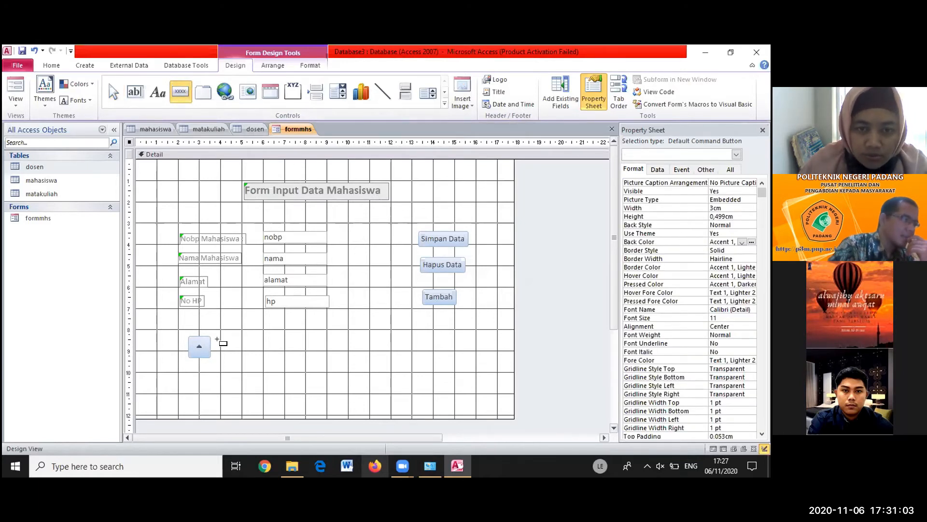
{"action": "left_click", "coordinate": [218, 336]}
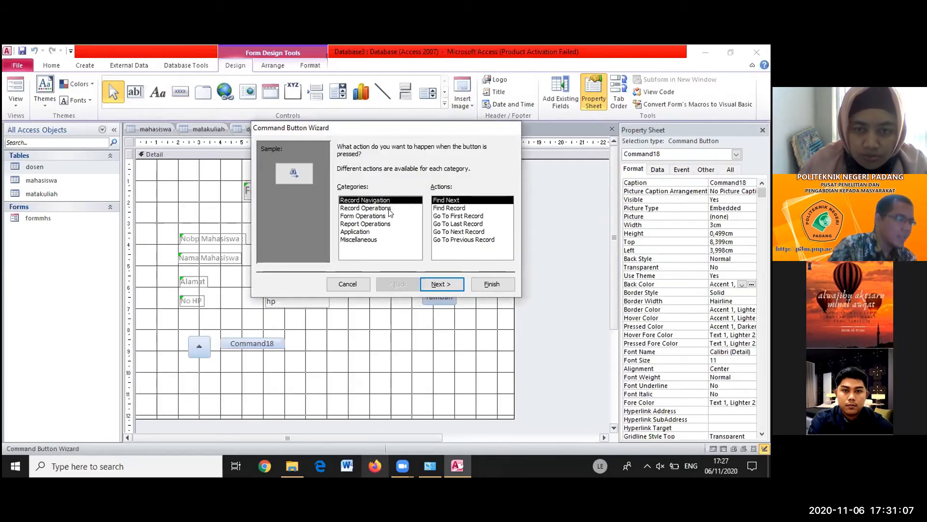
{"action": "left_click", "coordinate": [440, 241]}
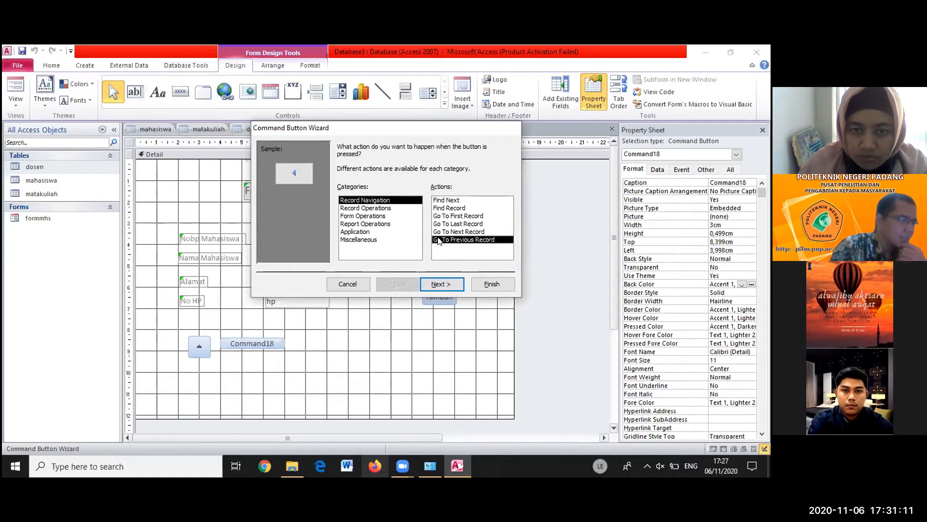
{"action": "left_click", "coordinate": [441, 285]}
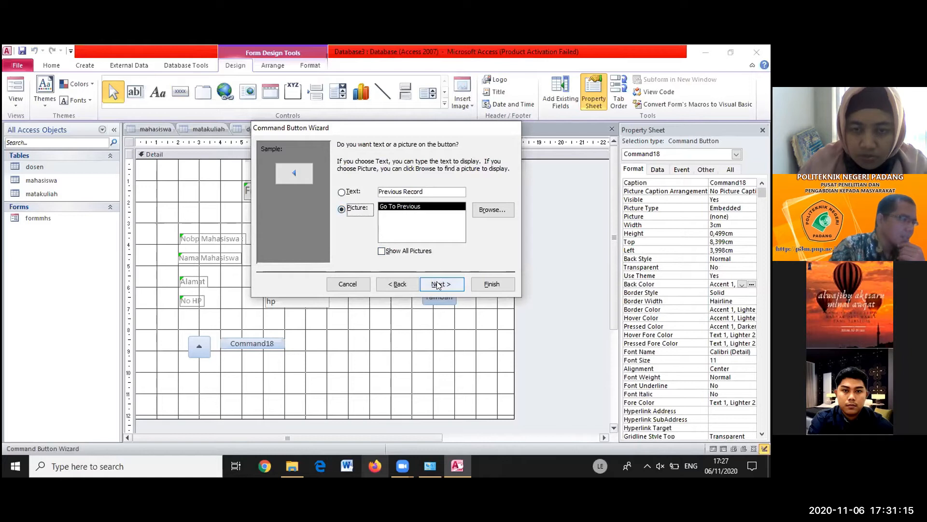
{"action": "left_click", "coordinate": [438, 285]}
{"action": "left_click", "coordinate": [506, 286]}
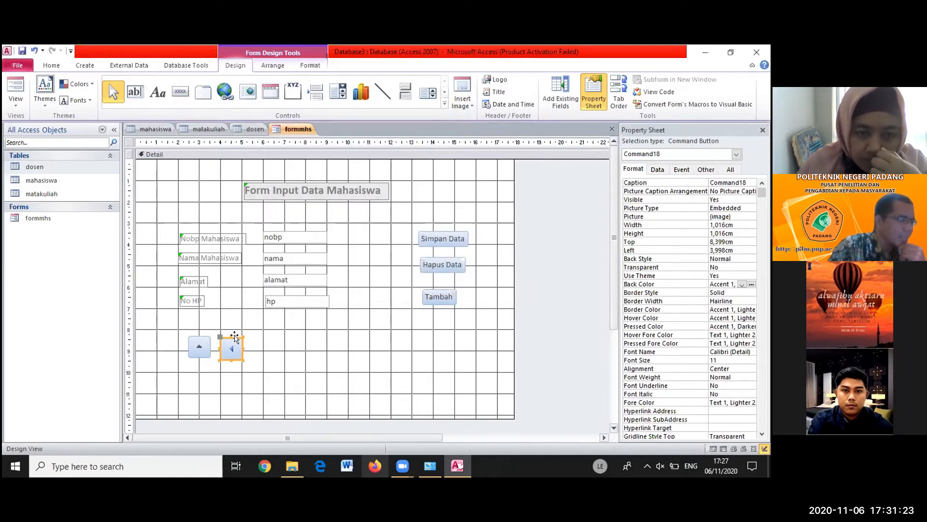
Shift the previous-record button right to leave a gap beside the first-record button, and nudge the first-record button slightly down
{"action": "left_click_drag", "start_coordinate": [235, 337], "coordinate": [257, 339]}
{"action": "left_click", "coordinate": [203, 337]}
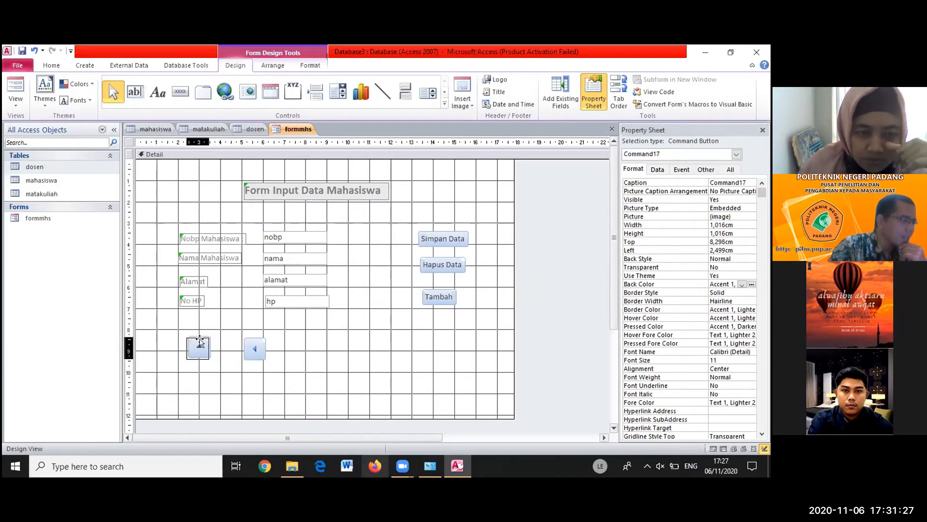
{"action": "left_click_drag", "start_coordinate": [200, 341], "coordinate": [200, 343]}
{"action": "left_click", "coordinate": [231, 351]}
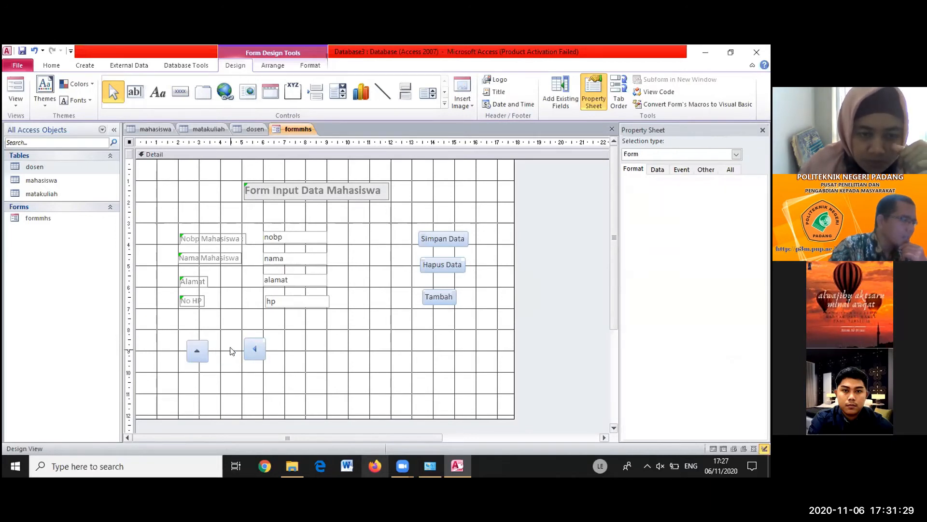
Add a Go To Next Record command button between the two navigation buttons, using the Arrow Right picture and the default name
{"action": "left_click", "coordinate": [177, 95]}
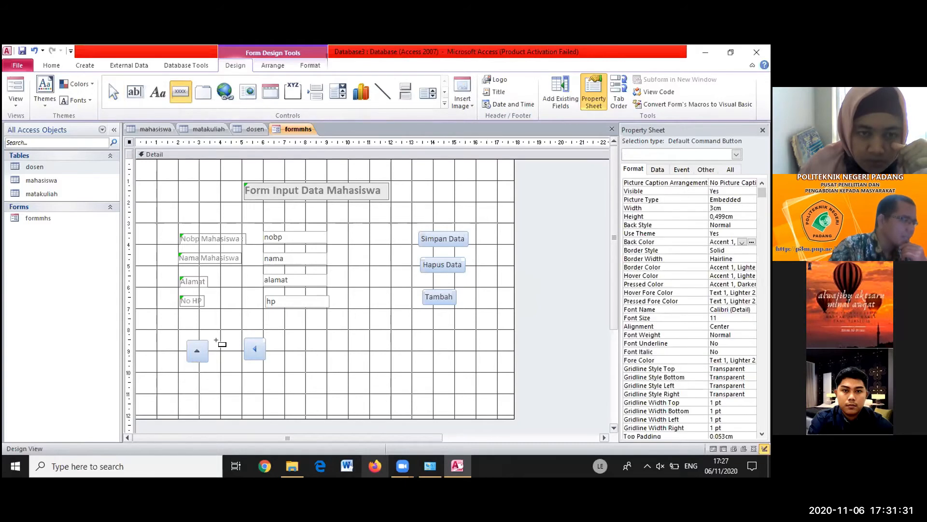
{"action": "left_click_drag", "start_coordinate": [218, 342], "coordinate": [282, 356]}
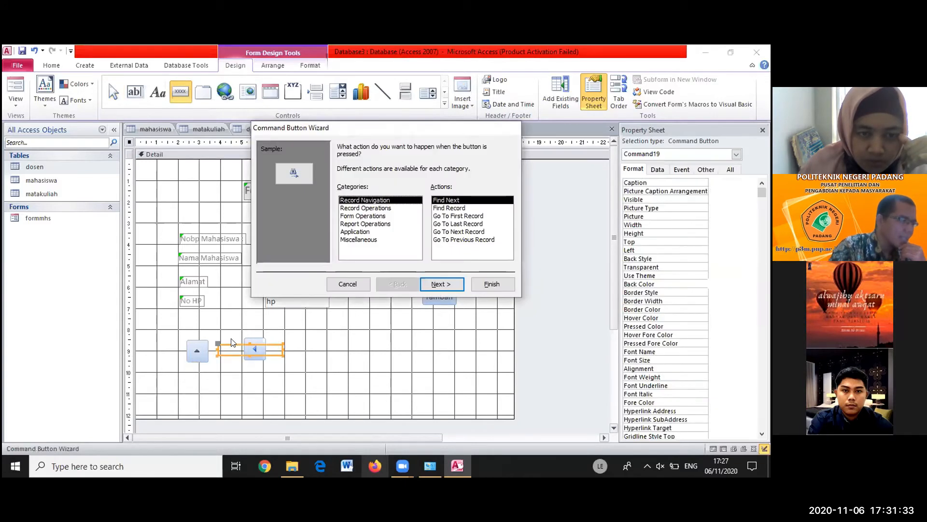
{"action": "left_click", "coordinate": [457, 232]}
{"action": "left_click", "coordinate": [440, 285]}
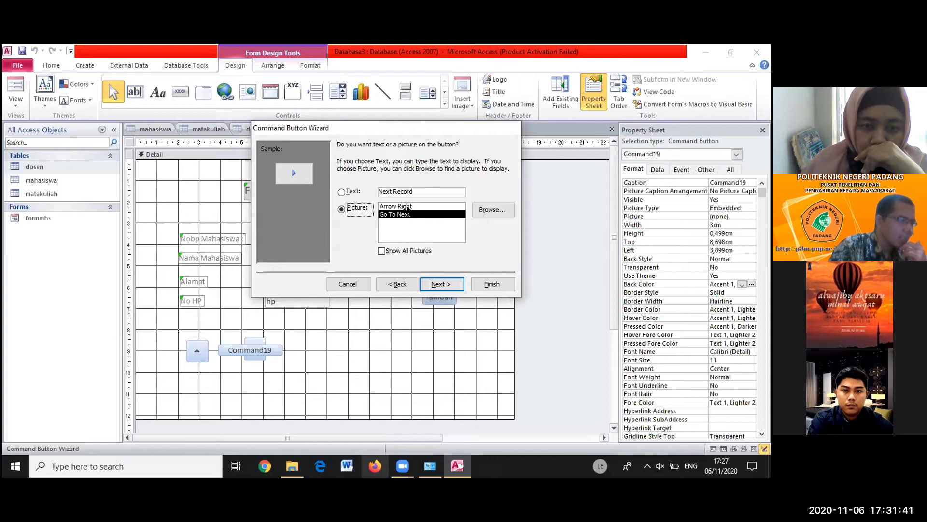
{"action": "left_click", "coordinate": [407, 208]}
{"action": "left_click", "coordinate": [440, 284]}
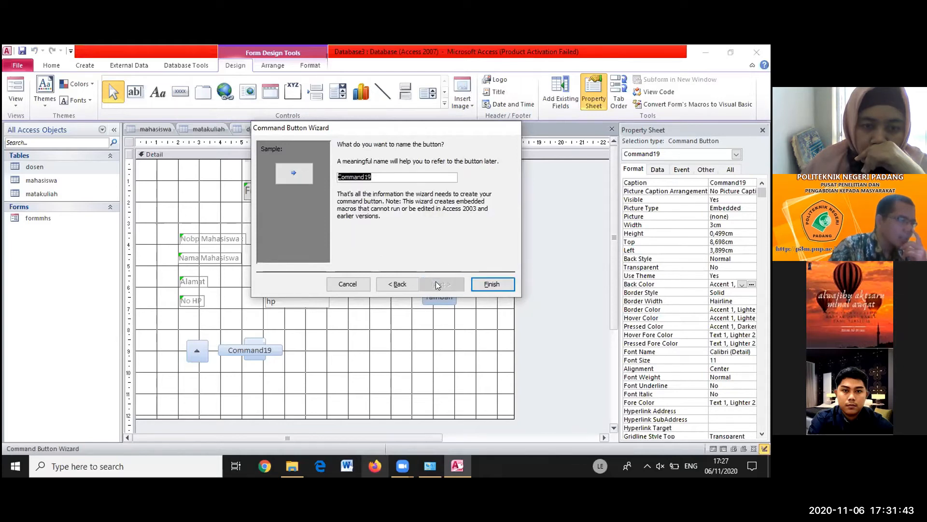
{"action": "left_click", "coordinate": [502, 287]}
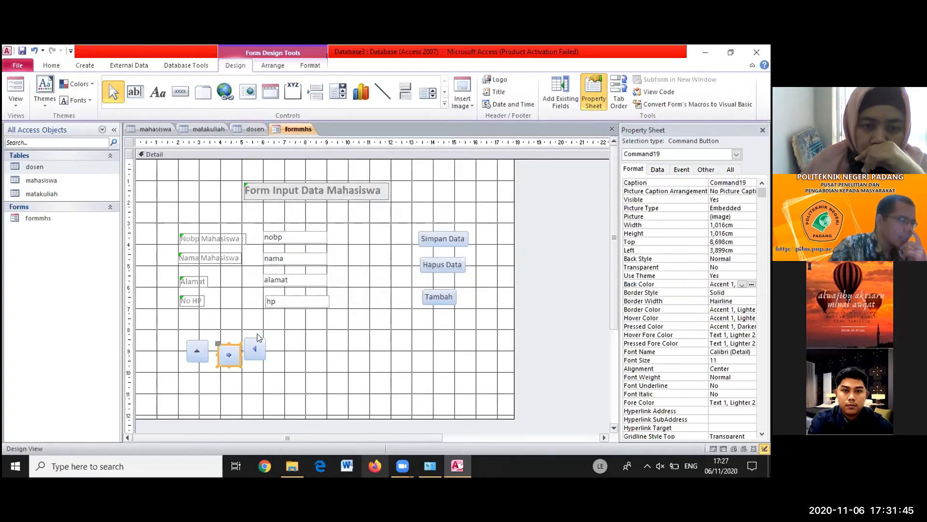
Line up the first, next and previous record buttons in one row at about 8 cm, with left edges at about 2, 4 and 6 cm
{"action": "left_click_drag", "start_coordinate": [251, 342], "coordinate": [273, 340]}
{"action": "left_click_drag", "start_coordinate": [194, 346], "coordinate": [184, 336]}
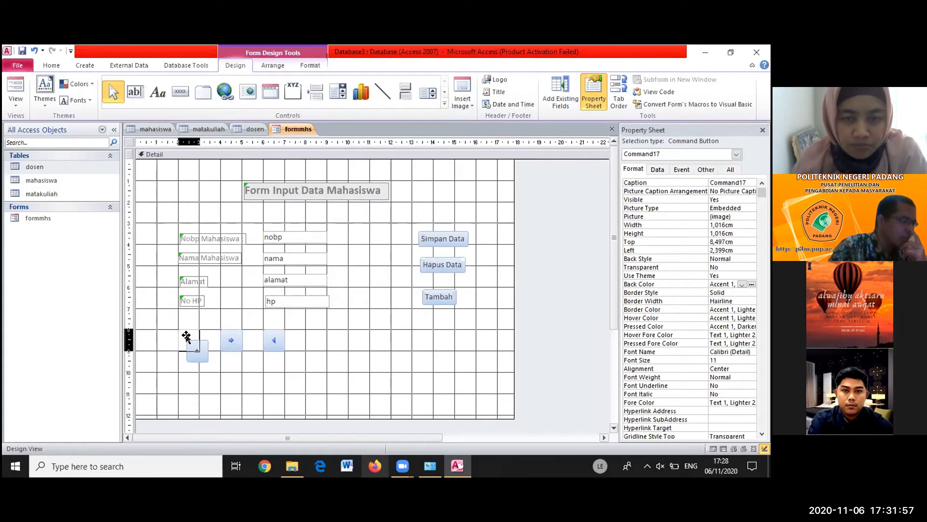
{"action": "left_click", "coordinate": [657, 170]}
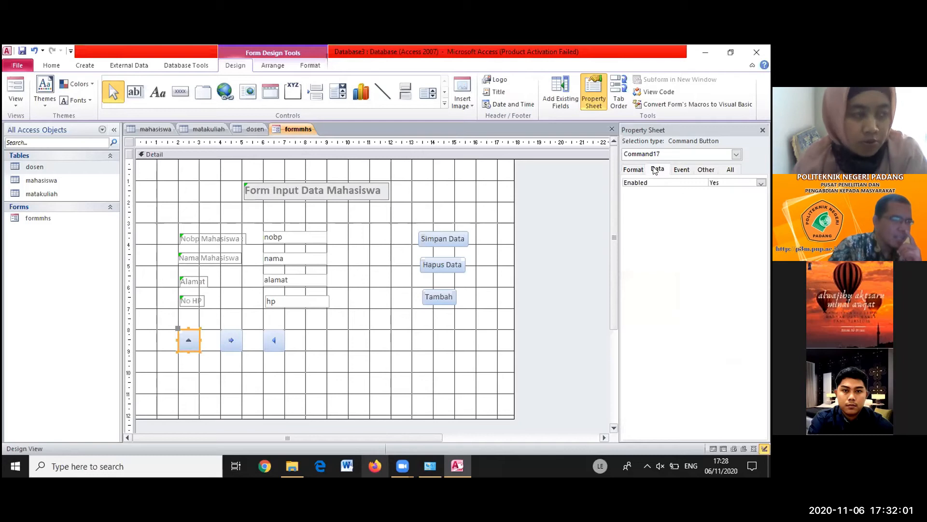
{"action": "left_click", "coordinate": [682, 169]}
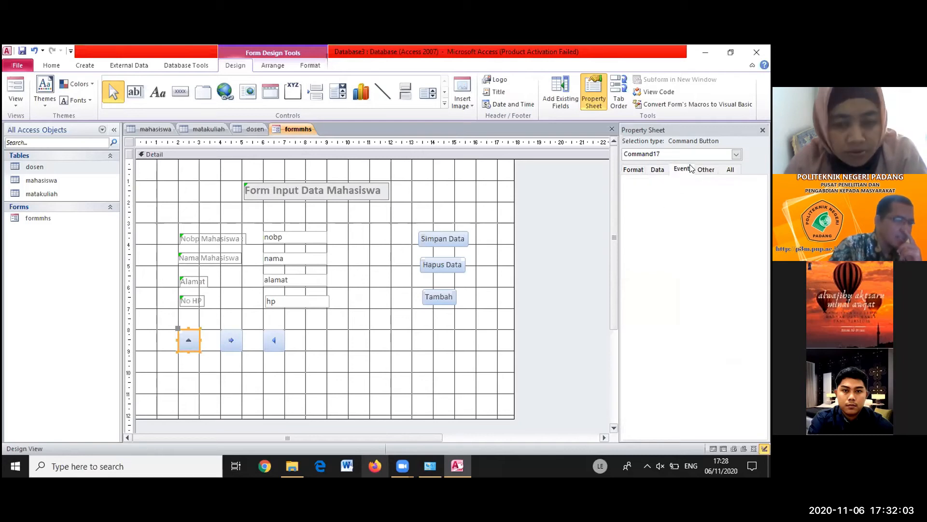
{"action": "left_click", "coordinate": [706, 169]}
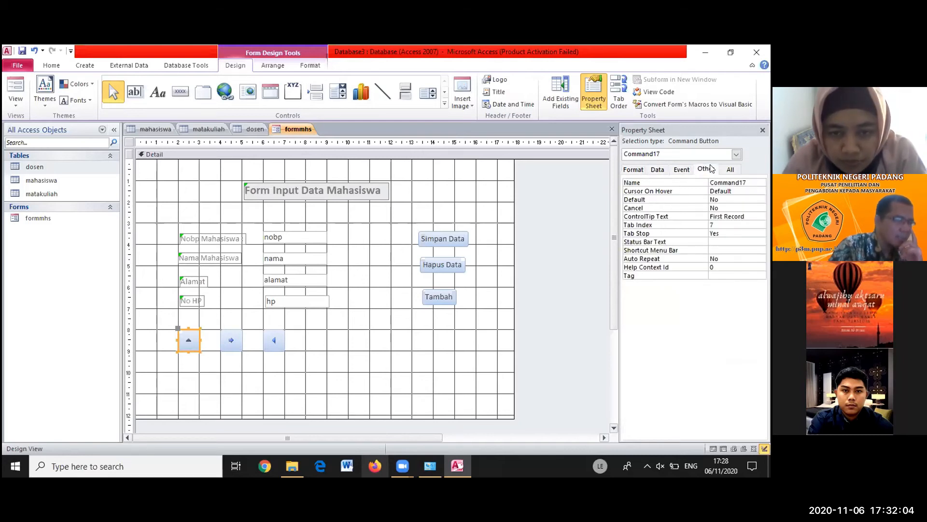
{"action": "left_click", "coordinate": [318, 339]}
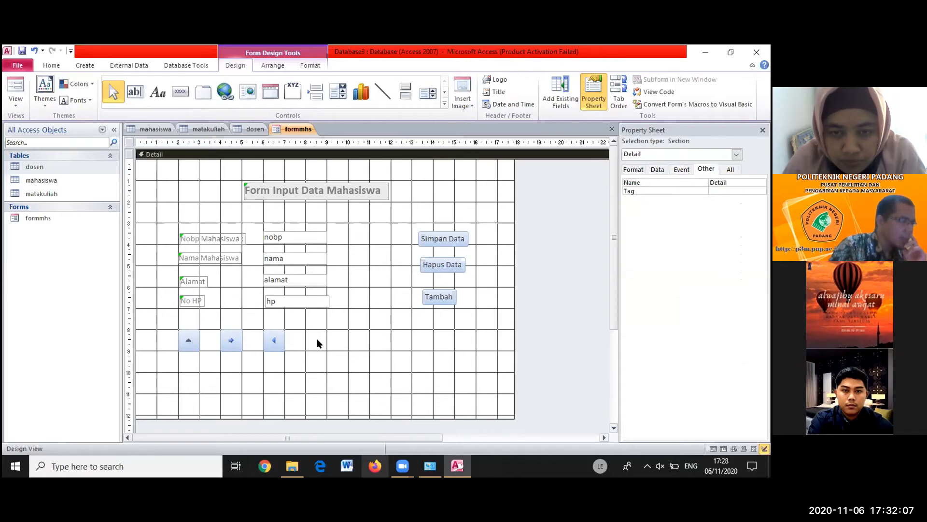
Add a Go To Last Record command button with the Arrow Down picture and default name, aligned at the end of the navigation row
{"action": "left_click", "coordinate": [180, 91]}
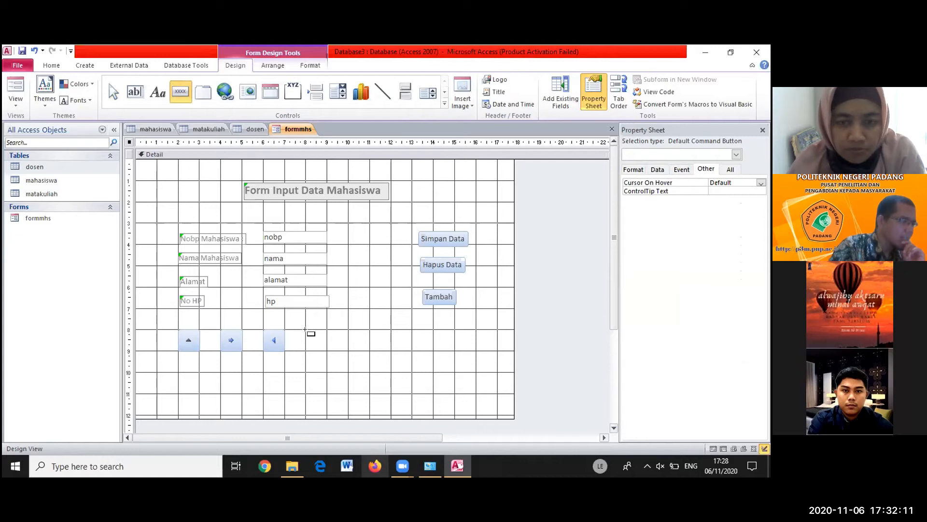
{"action": "left_click", "coordinate": [306, 332]}
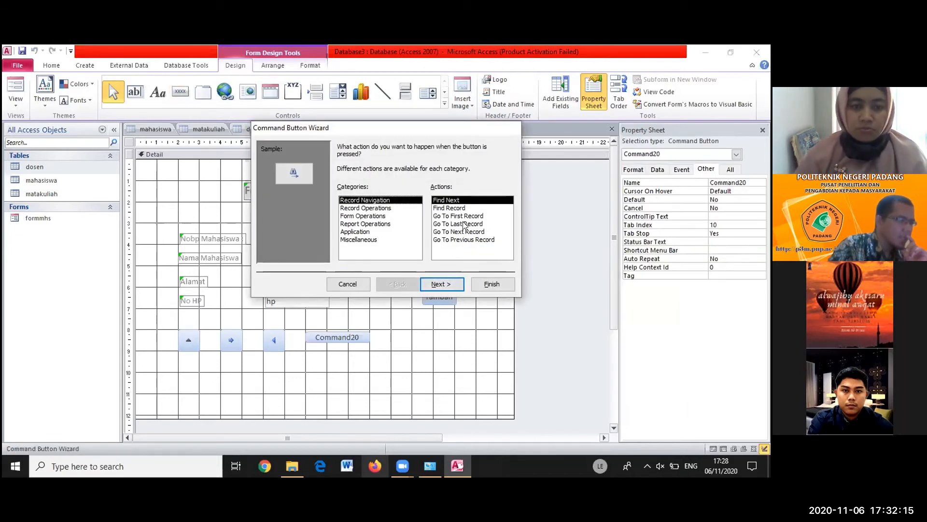
{"action": "left_click", "coordinate": [464, 224]}
{"action": "left_click", "coordinate": [445, 283]}
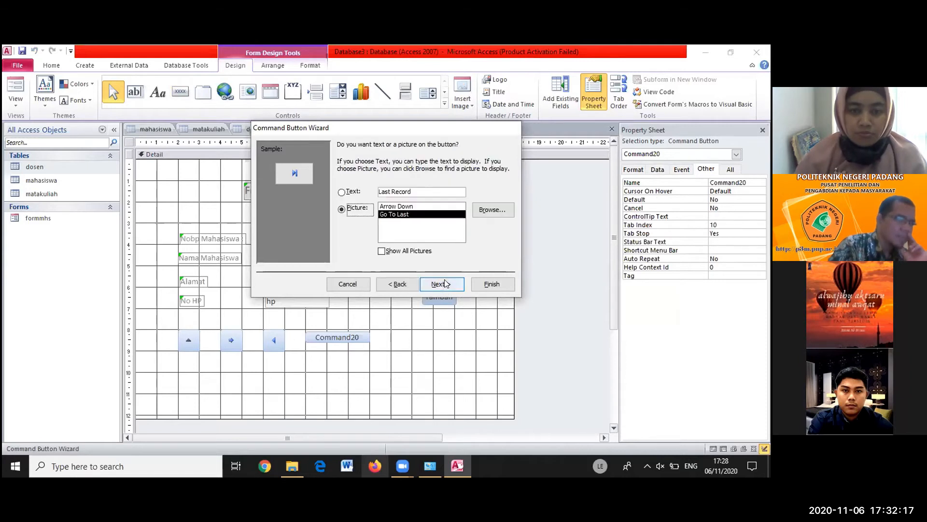
{"action": "left_click", "coordinate": [411, 205]}
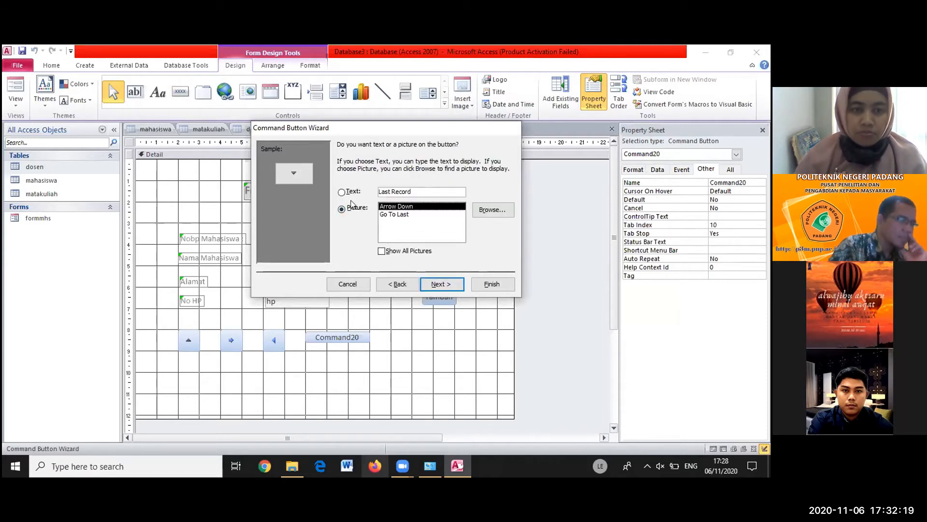
{"action": "left_click", "coordinate": [437, 284]}
{"action": "left_click", "coordinate": [485, 283]}
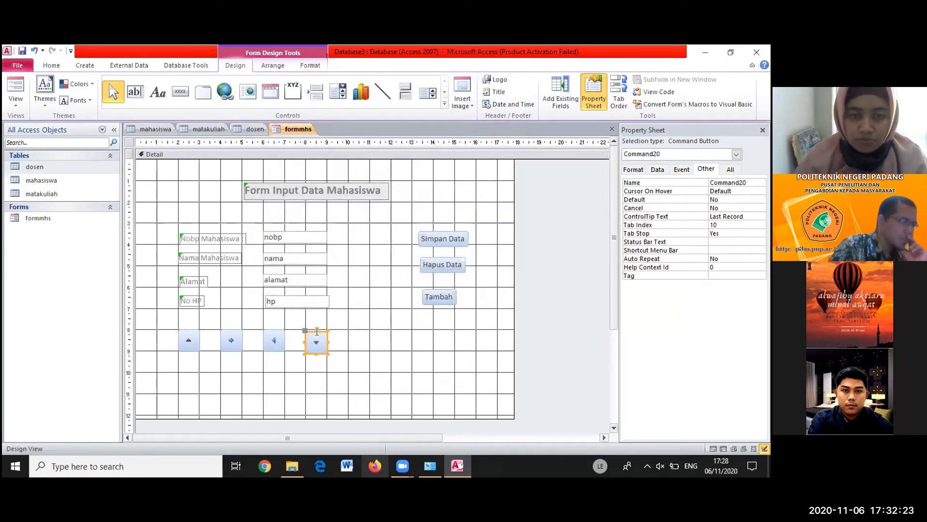
{"action": "left_click_drag", "start_coordinate": [319, 329], "coordinate": [323, 329]}
{"action": "left_click", "coordinate": [381, 357]}
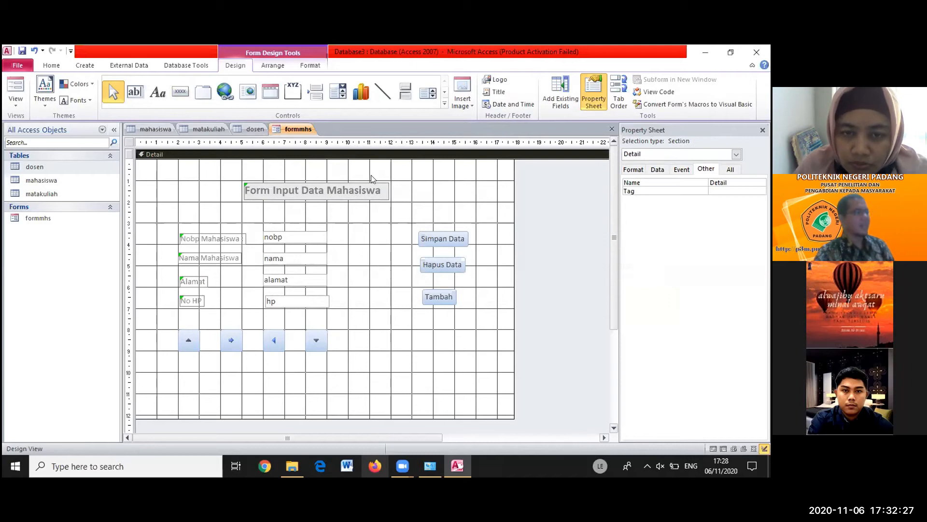
Save the form formmhs and switch it to Form View
{"action": "right_click", "coordinate": [296, 128]}
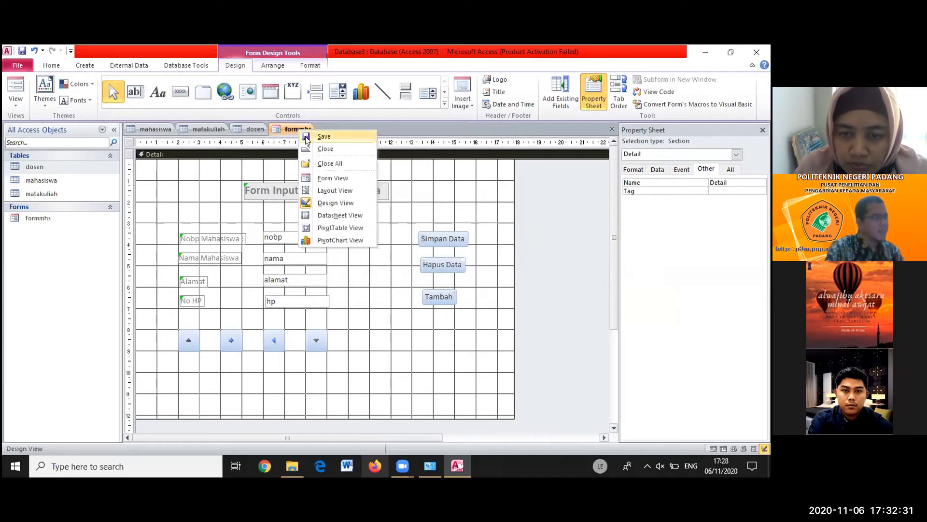
{"action": "left_click", "coordinate": [305, 137]}
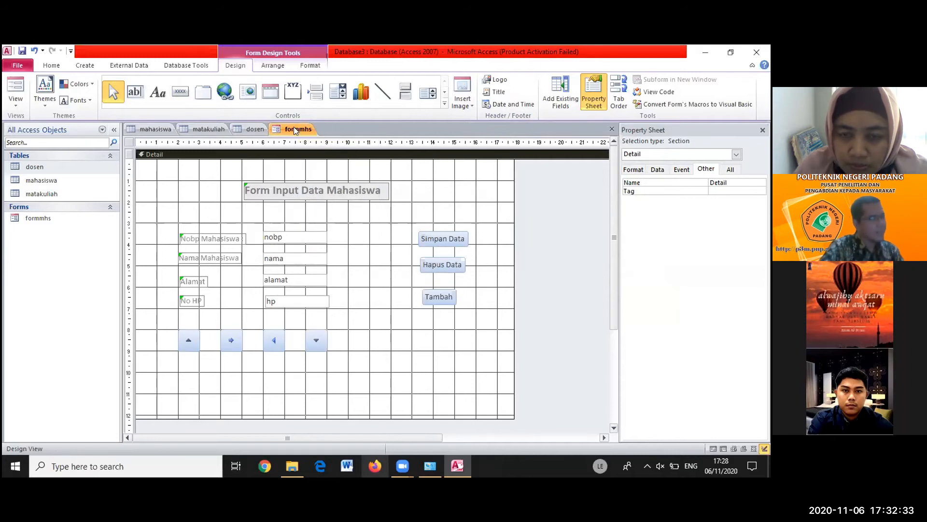
{"action": "left_click", "coordinate": [15, 100]}
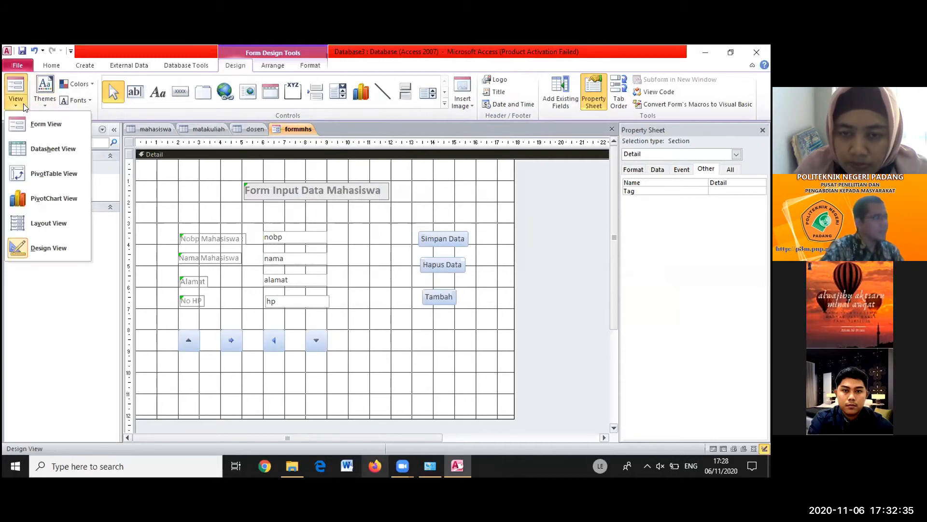
{"action": "left_click", "coordinate": [53, 129]}
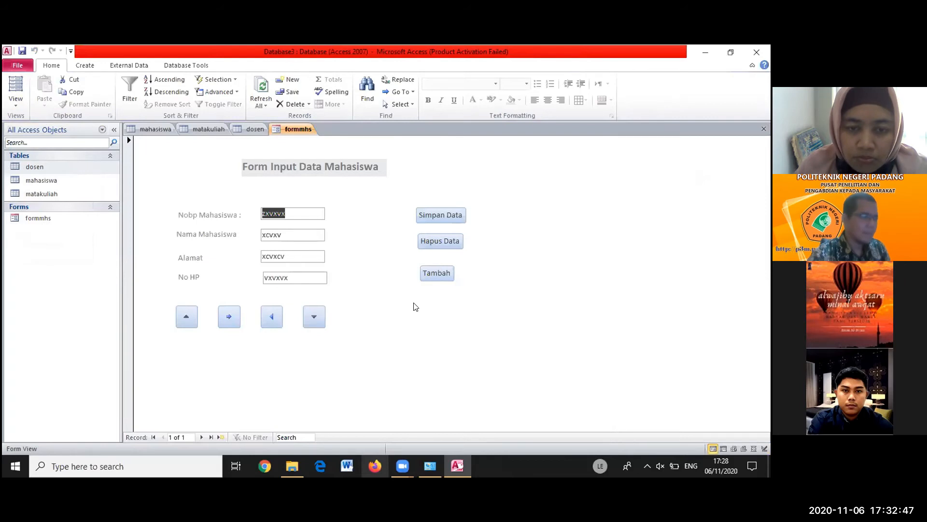
Add a blank record using the form's Tambah button, ready for entry in Nobp Mahasiswa
{"action": "left_click", "coordinate": [437, 274]}
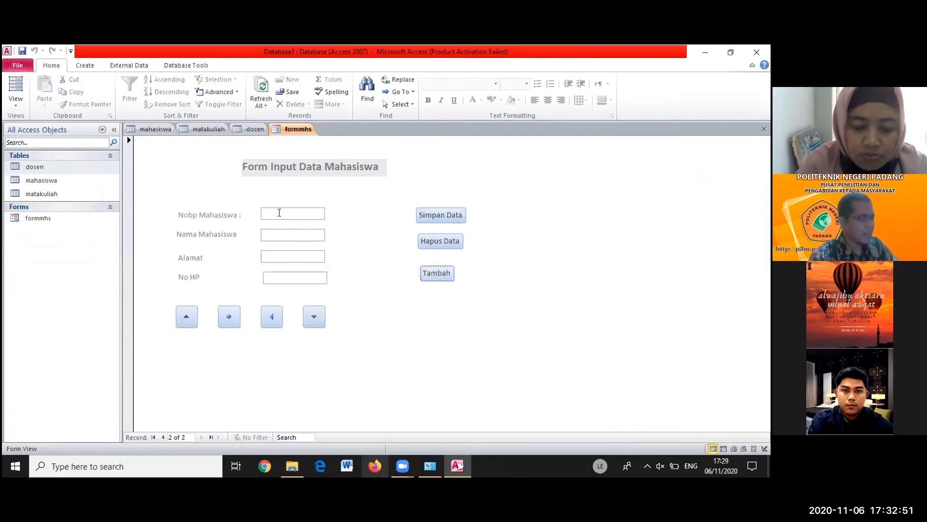
{"action": "left_click", "coordinate": [277, 213]}
{"action": "type", "text": "2039340239"}
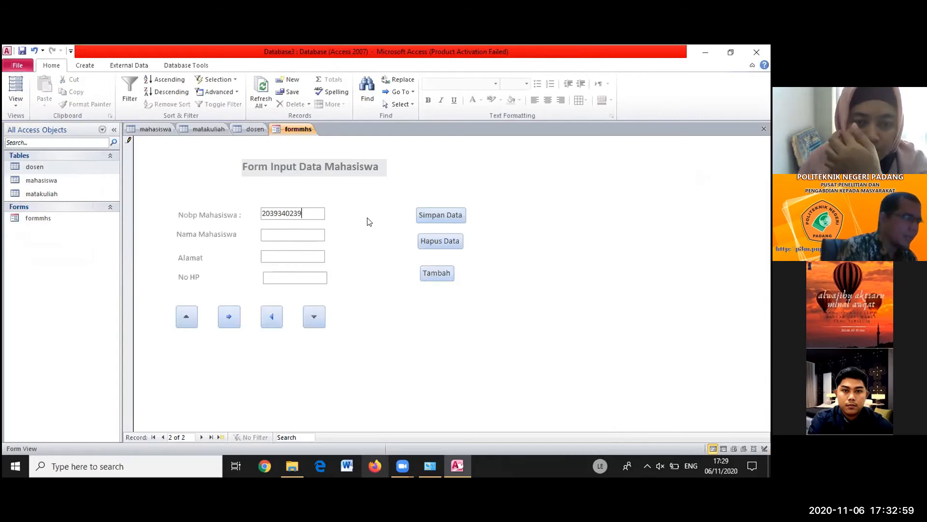
{"action": "key", "text": "BackSpace"}
{"action": "key", "text": "BackSpace"}
{"action": "key", "text": "BackSpace"}
{"action": "key", "text": "BackSpace"}
{"action": "key", "text": "BackSpace"}
{"action": "key", "text": "BackSpace"}
{"action": "key", "text": "BackSpace"}
{"action": "key", "text": "BackSpace"}
{"action": "key", "text": "BackSpace"}
{"action": "key", "text": "BackSpace"}
Fill in the new record's Nobp Mahasiswa number, the student's name and the Alamat field
{"action": "type", "text": "1234567890"}
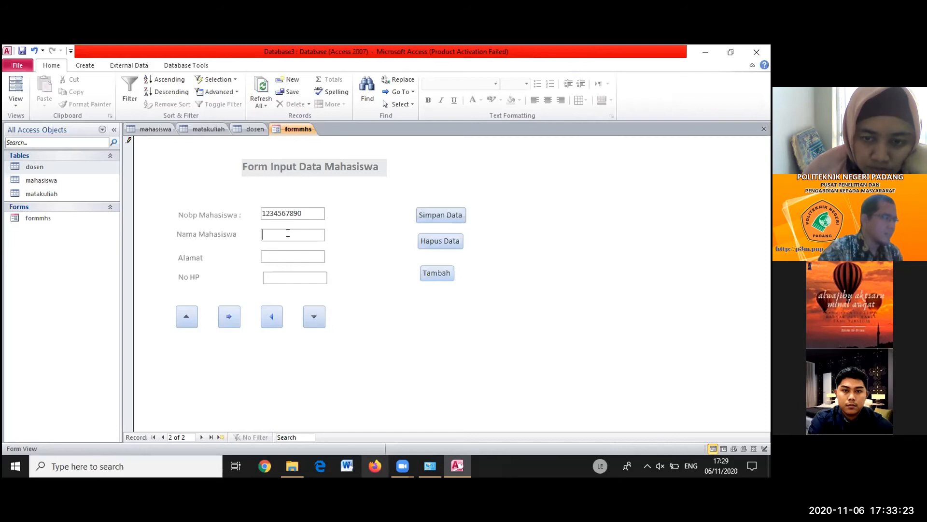
{"action": "type", "text": "Doni"}
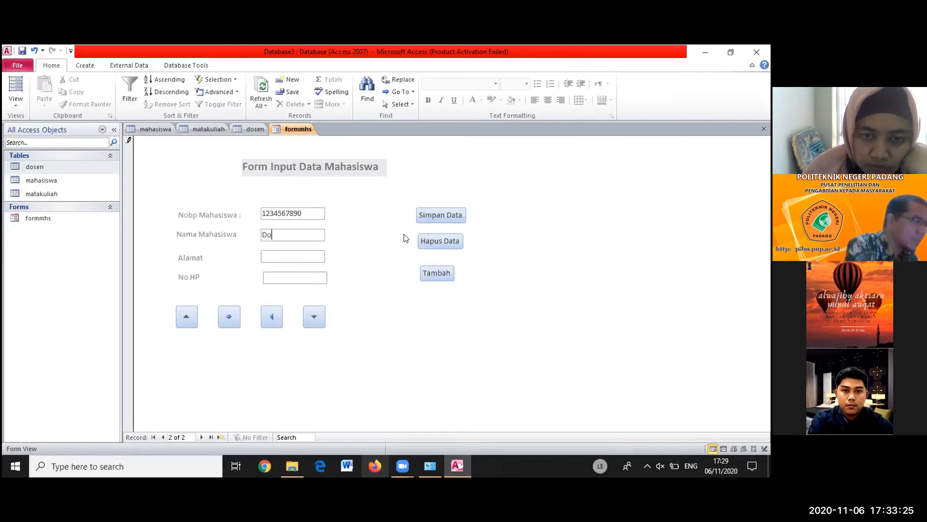
{"action": "key", "text": "Tab"}
{"action": "type", "text": "Pad"}
{"action": "key", "text": "Caps_Lock"}
{"action": "type", "text": "NG"}
{"action": "key", "text": "BackSpace"}
{"action": "key", "text": "BackSpace"}
{"action": "key", "text": "BackSpace"}
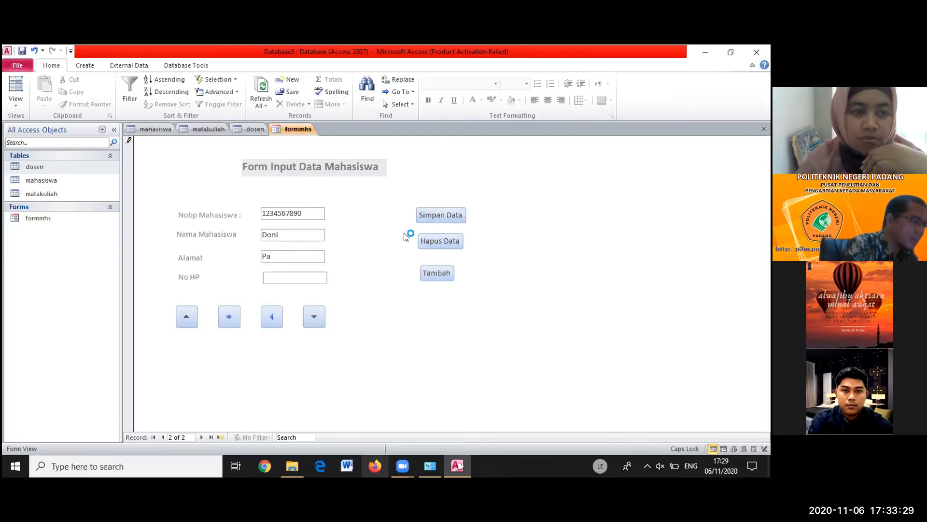
{"action": "type", "text": "D"}
{"action": "key", "text": "Caps_Lock"}
{"action": "type", "text": "ng"}
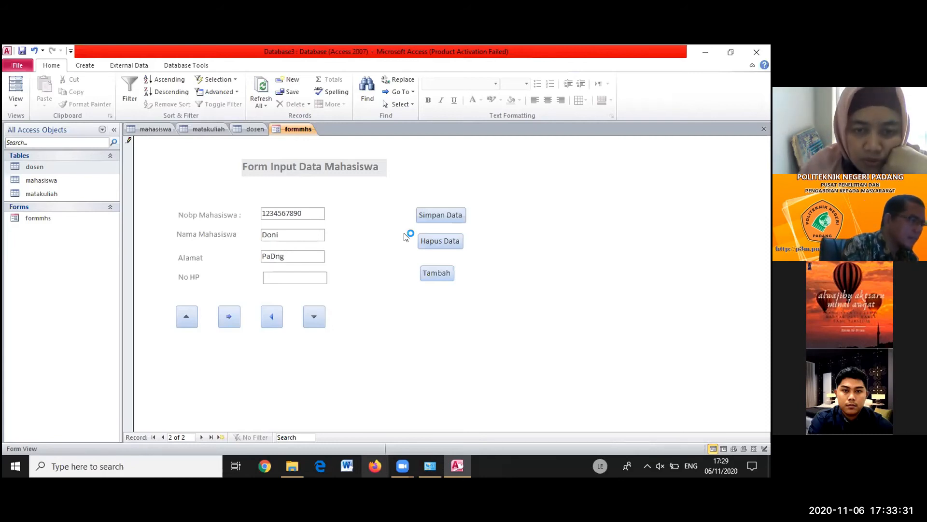
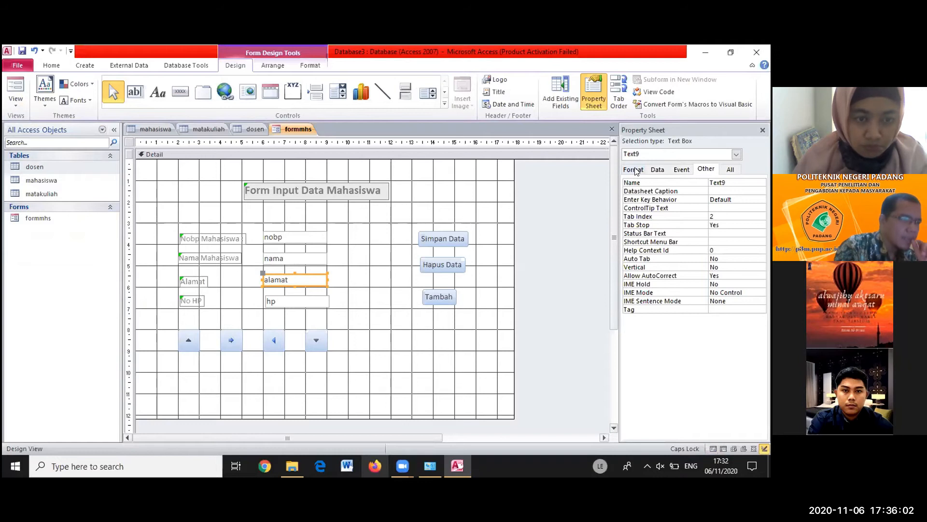
Show the format properties of the alamat text box in the form design
{"action": "left_click", "coordinate": [633, 170]}
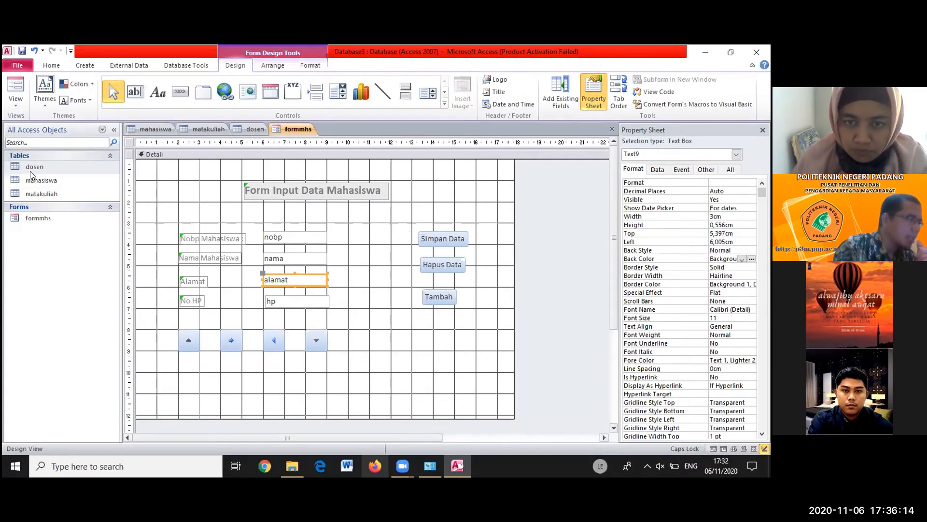
Open the mahasiswa table in Design View and show the field properties of alamat
{"action": "left_click", "coordinate": [35, 183]}
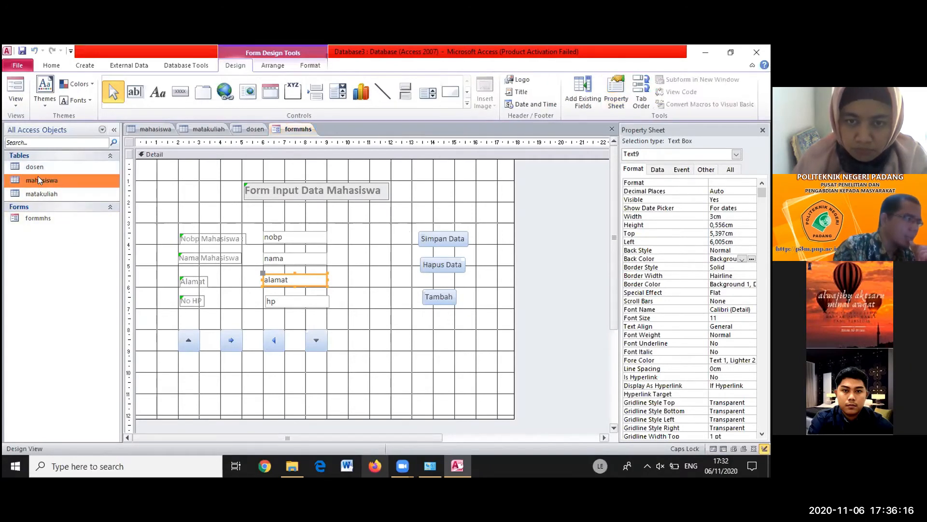
{"action": "double_click", "coordinate": [34, 180]}
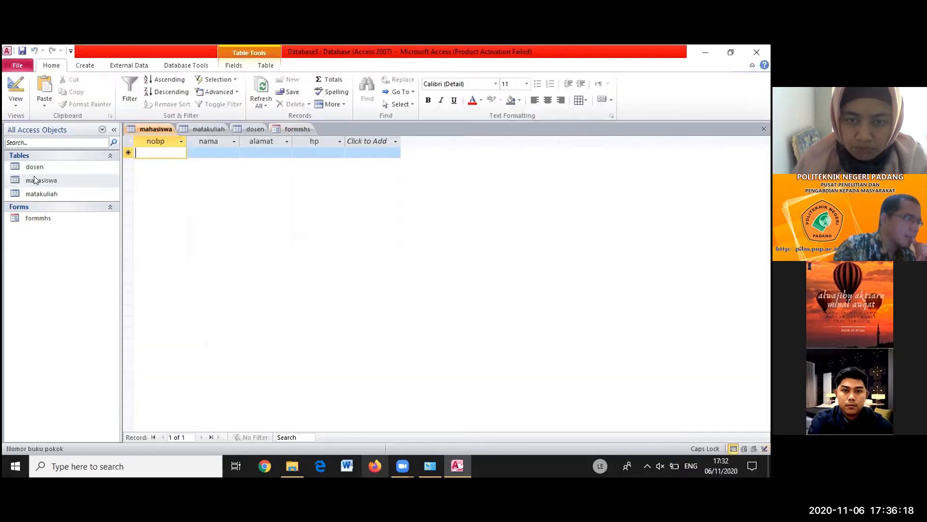
{"action": "left_click", "coordinate": [34, 179]}
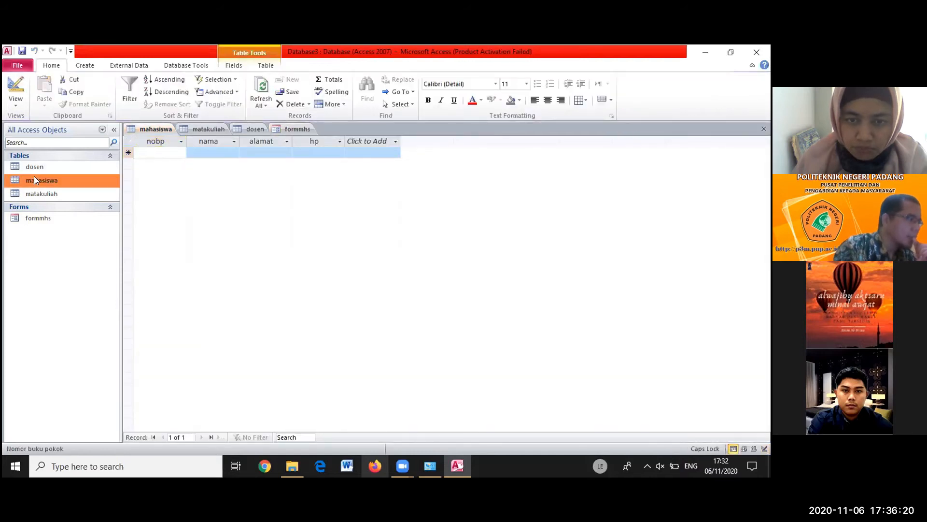
{"action": "right_click", "coordinate": [33, 179]}
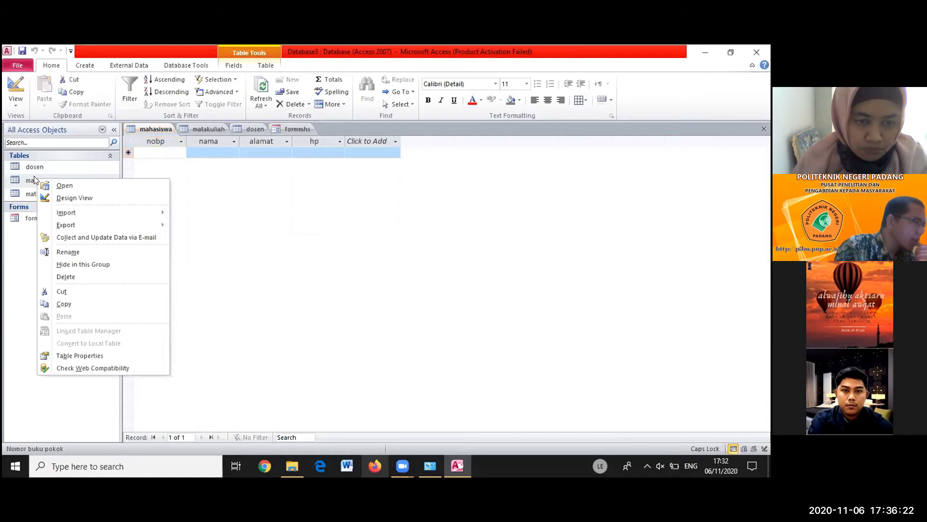
{"action": "left_click", "coordinate": [68, 198]}
{"action": "left_click", "coordinate": [373, 291]}
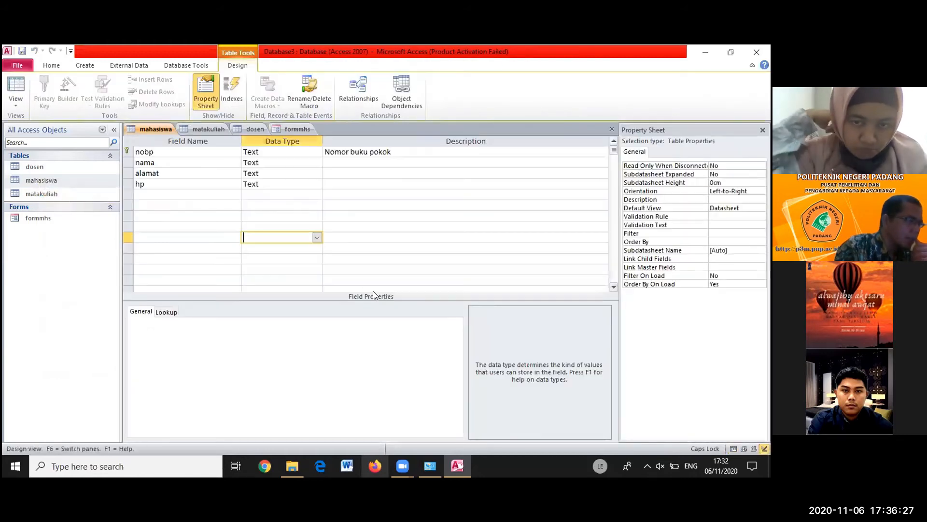
{"action": "left_click", "coordinate": [260, 174]}
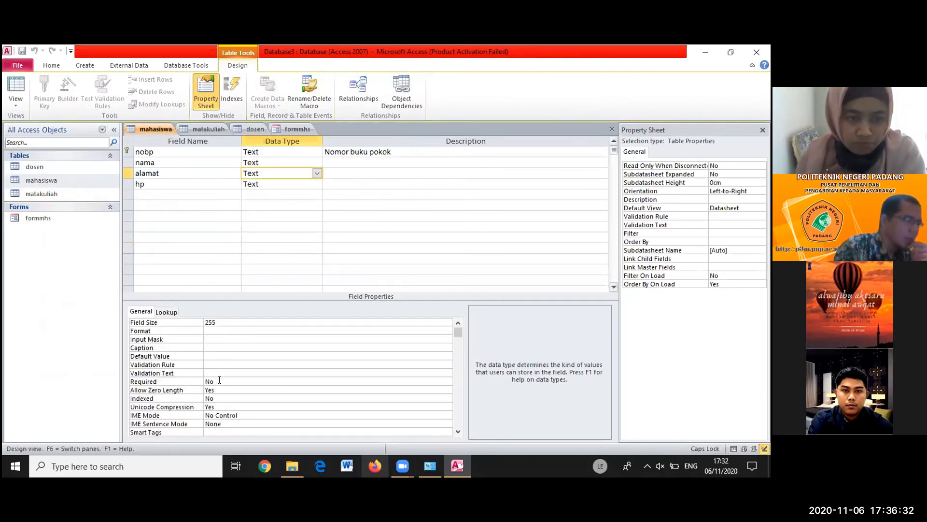
Try to set the Required property of the alamat field to Yes
{"action": "left_click", "coordinate": [290, 382]}
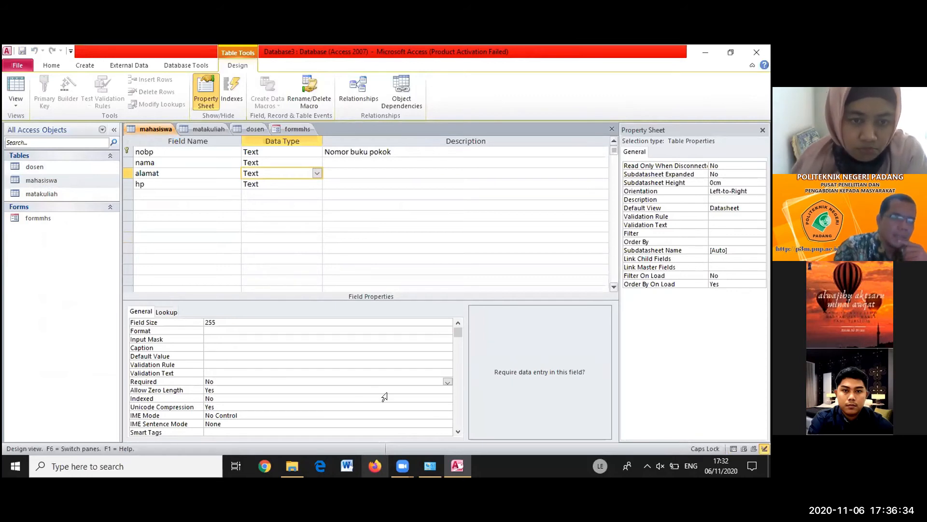
{"action": "left_click", "coordinate": [447, 382]}
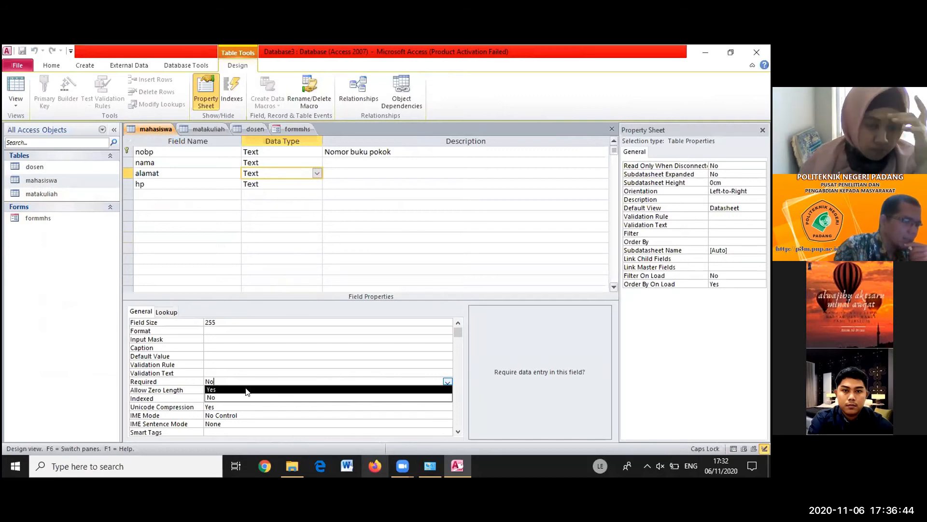
{"action": "left_click", "coordinate": [492, 347]}
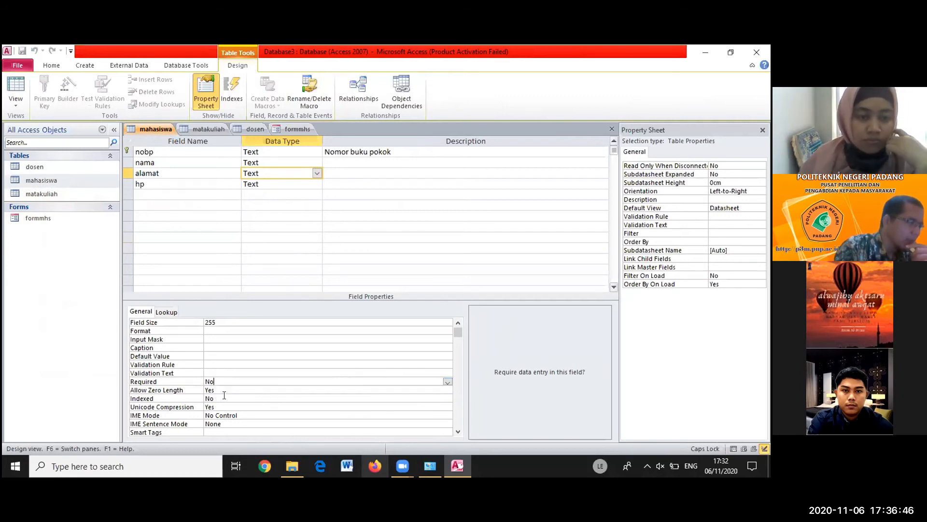
{"action": "left_click", "coordinate": [446, 382]}
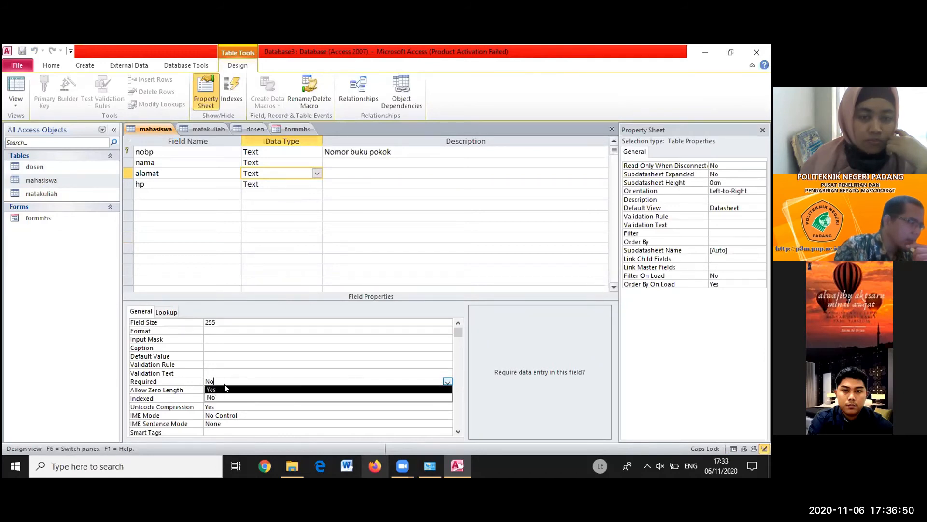
{"action": "left_click", "coordinate": [255, 385]}
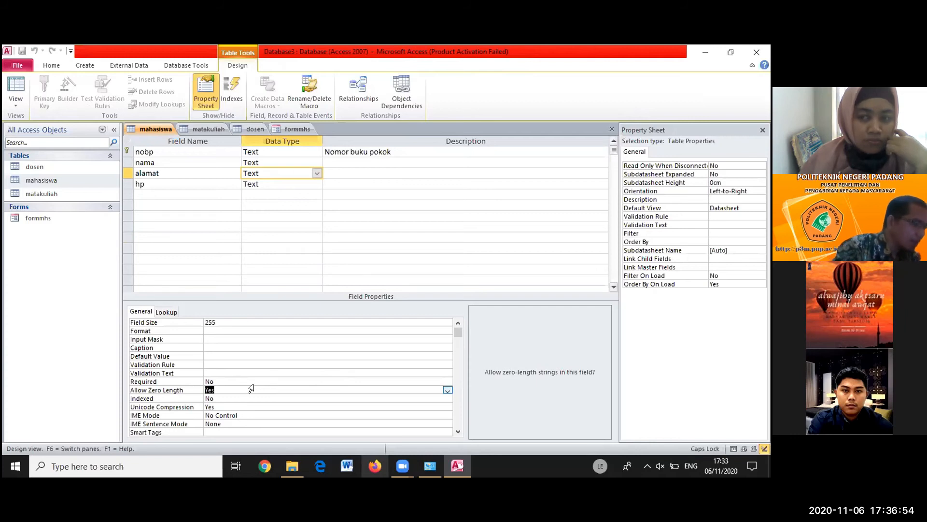
{"action": "left_click", "coordinate": [217, 382]}
{"action": "left_click", "coordinate": [448, 381]}
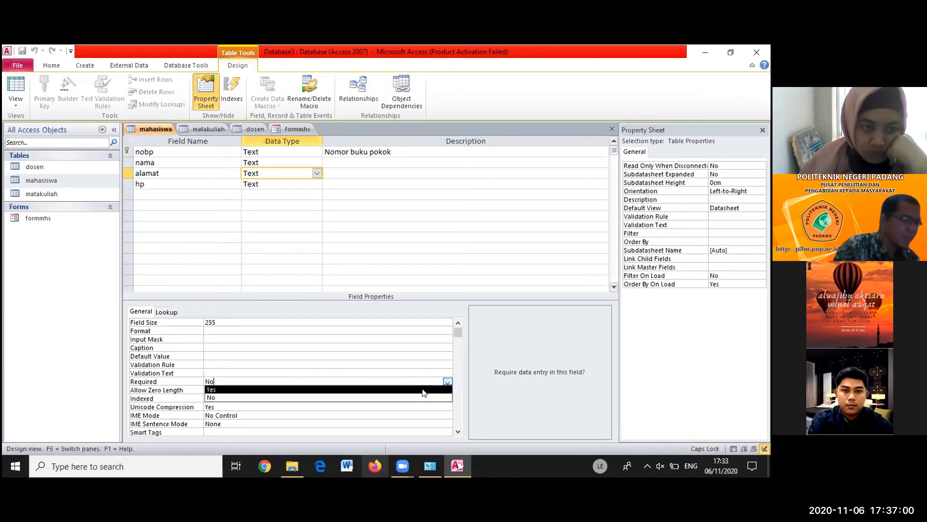
{"action": "left_click", "coordinate": [423, 389]}
{"action": "left_click", "coordinate": [431, 378]}
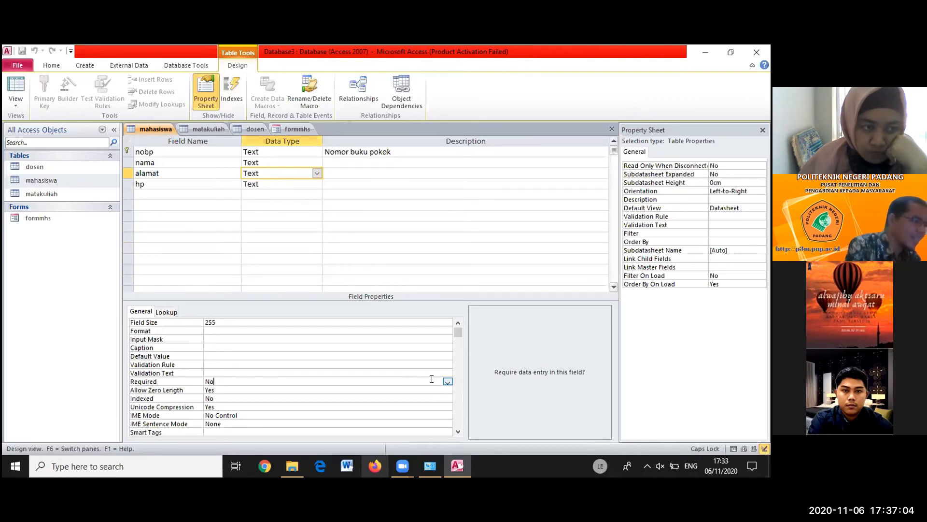
{"action": "key", "text": "Down"}
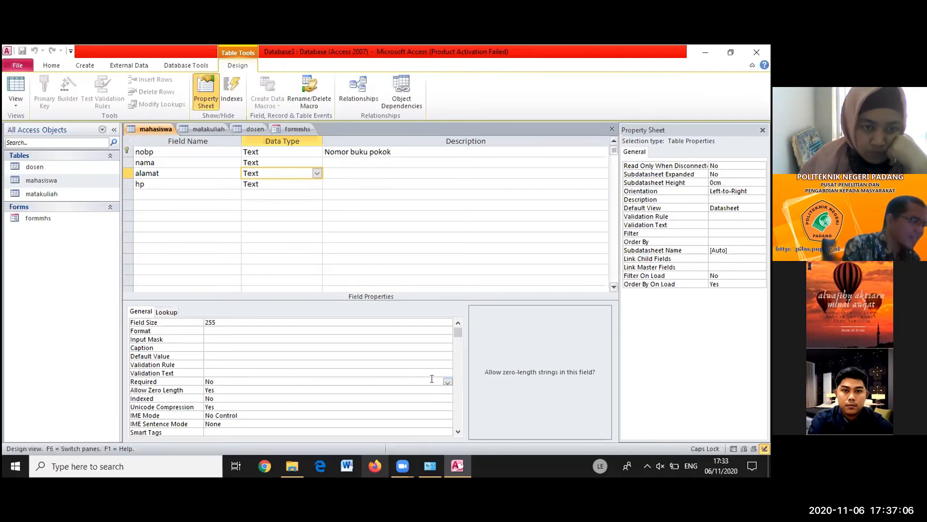
{"action": "key", "text": "Up"}
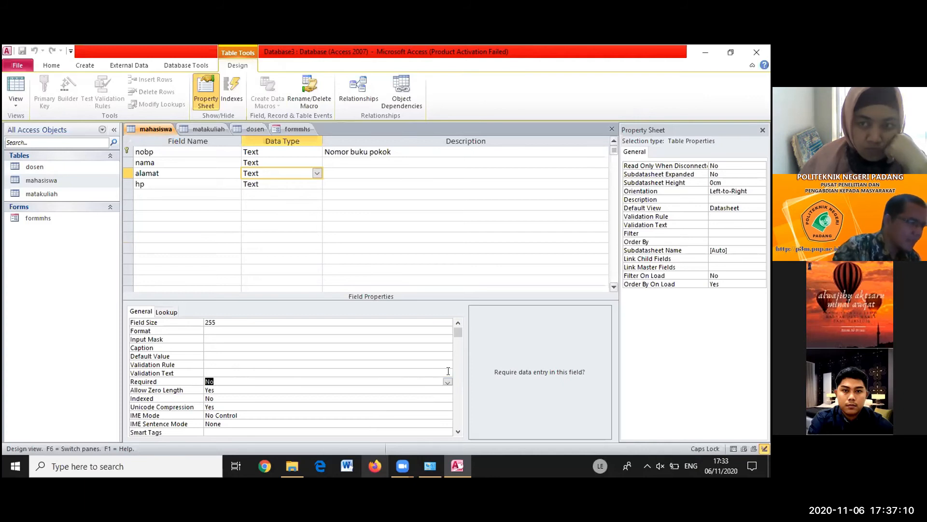
{"action": "left_click", "coordinate": [448, 382]}
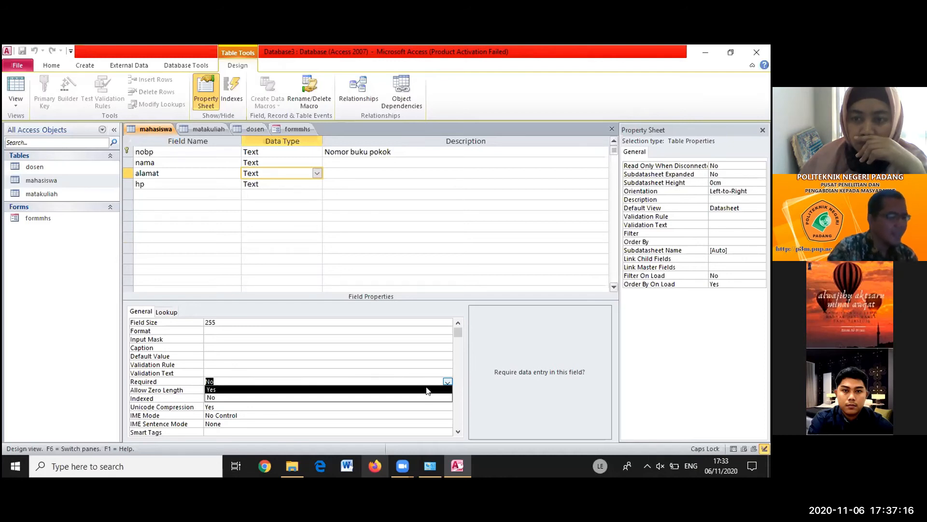
{"action": "key", "text": "Return"}
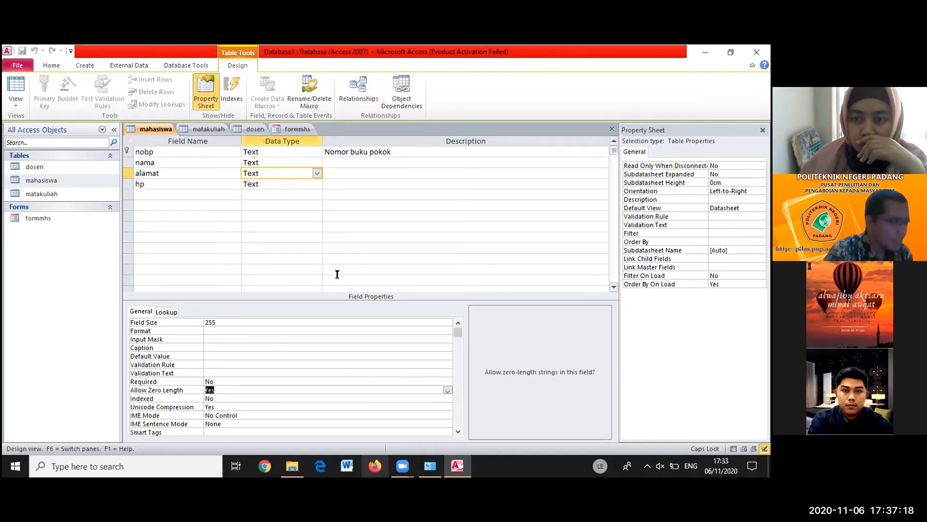
{"action": "key", "text": "F6"}
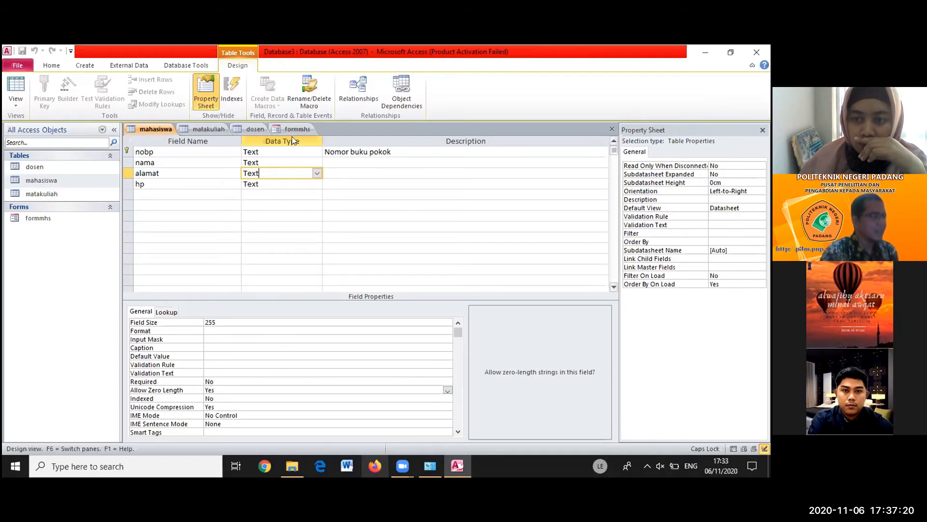
Save the open tables and the form formmhs
{"action": "right_click", "coordinate": [158, 129]}
{"action": "left_click", "coordinate": [199, 190]}
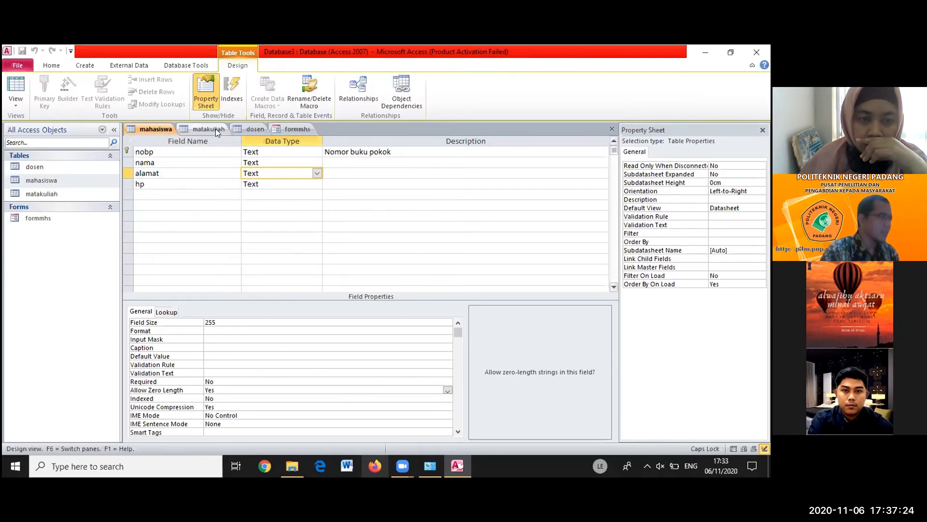
{"action": "right_click", "coordinate": [216, 129]}
{"action": "left_click", "coordinate": [240, 128]}
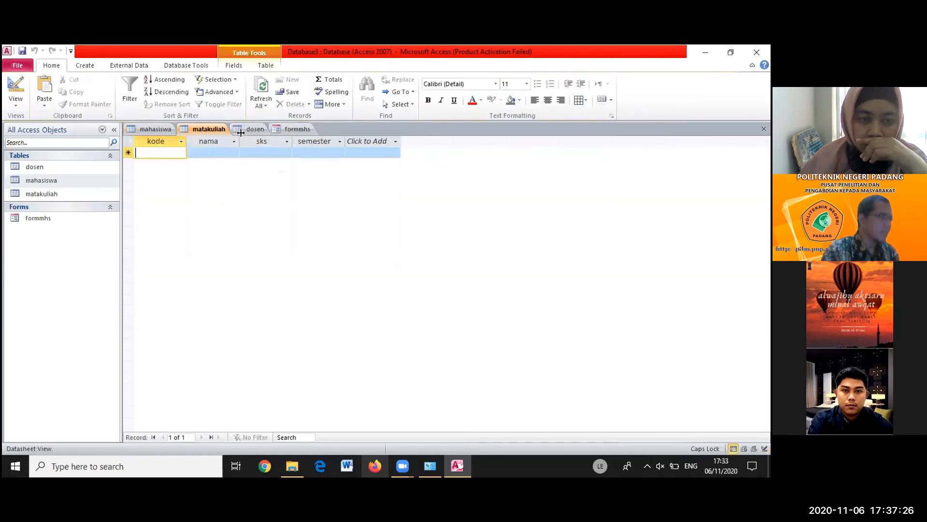
{"action": "right_click", "coordinate": [251, 129]}
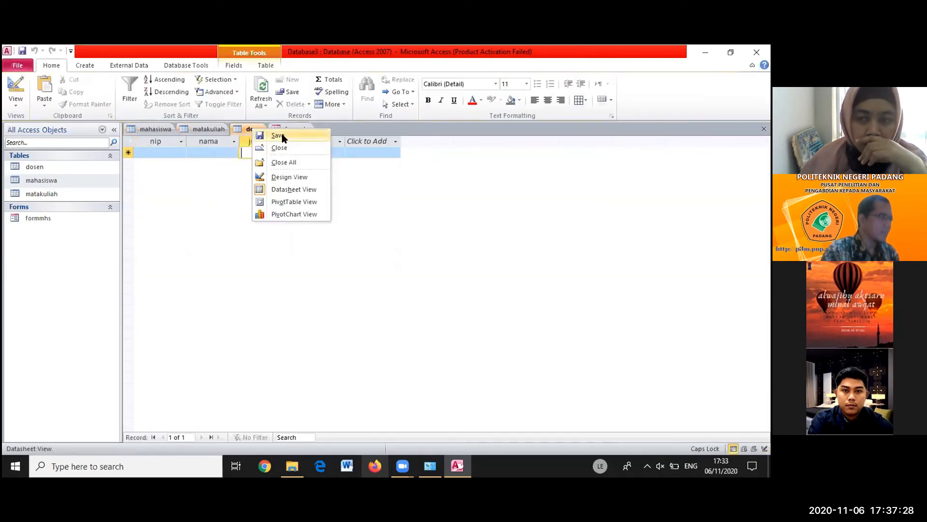
{"action": "left_click", "coordinate": [290, 135]}
{"action": "right_click", "coordinate": [291, 128]}
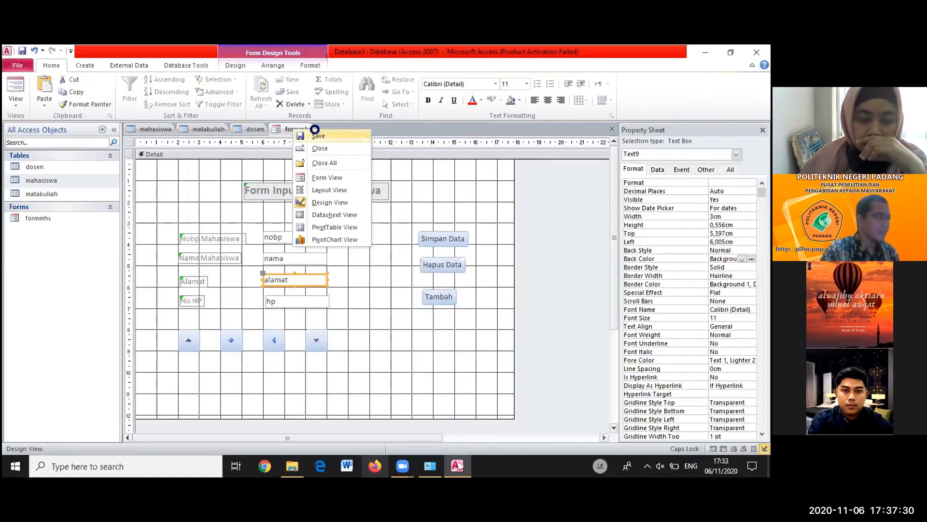
{"action": "left_click", "coordinate": [277, 138]}
Return to the mahasiswa table design and try again to make the alamat field required
{"action": "left_click", "coordinate": [156, 129]}
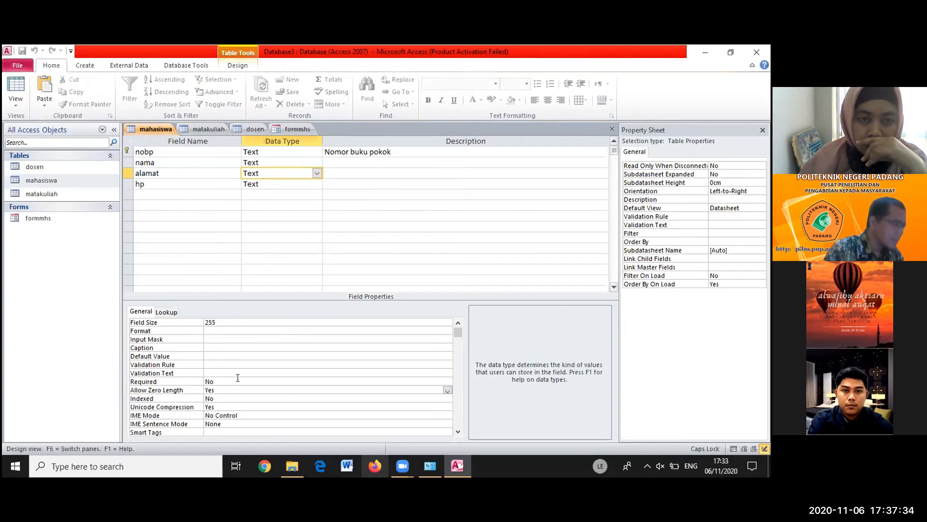
{"action": "left_click", "coordinate": [239, 381]}
{"action": "left_click", "coordinate": [447, 383]}
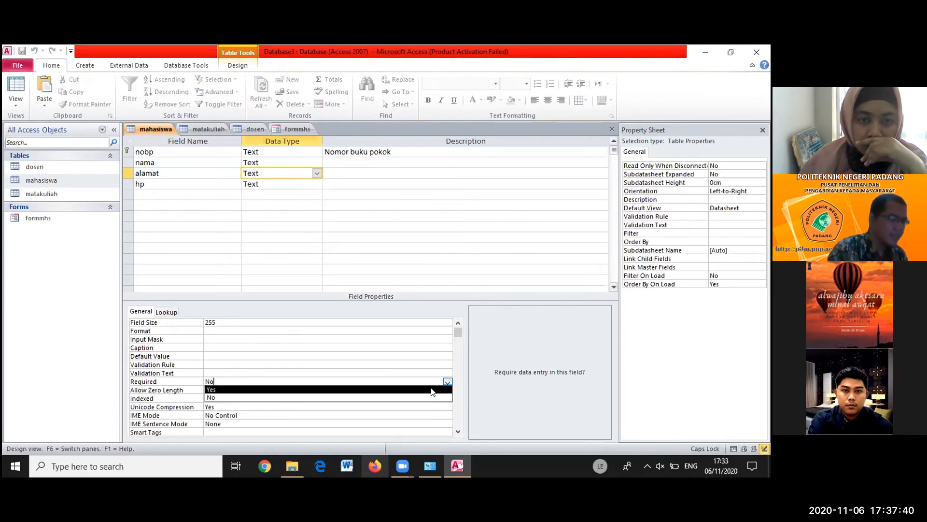
{"action": "key", "text": "Return"}
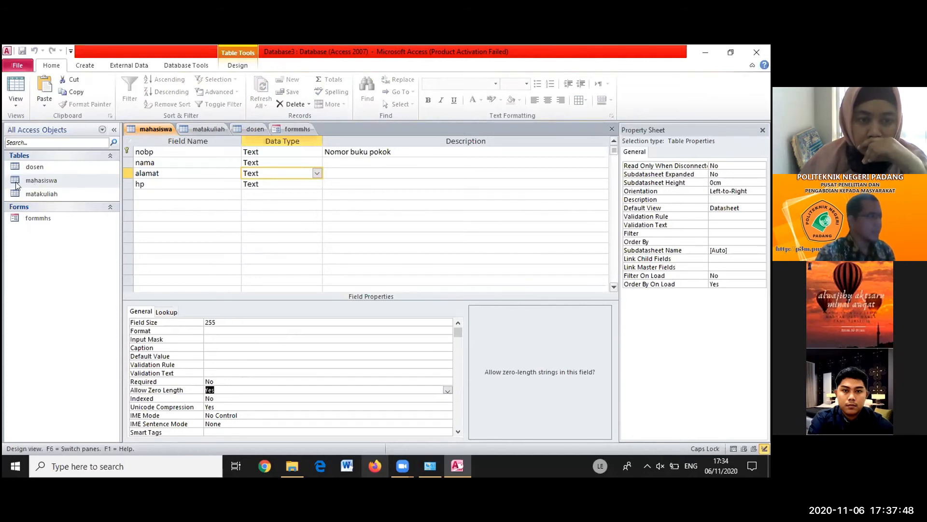
Open the mahasiswa table in Datasheet View and delete its incomplete second record
{"action": "left_click", "coordinate": [47, 191]}
{"action": "double_click", "coordinate": [47, 183]}
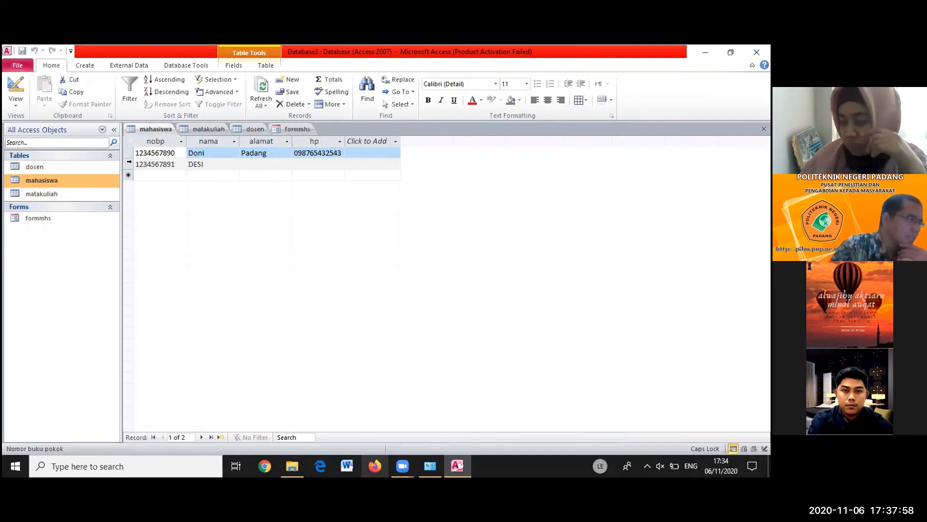
{"action": "left_click", "coordinate": [128, 162]}
{"action": "right_click", "coordinate": [125, 163]}
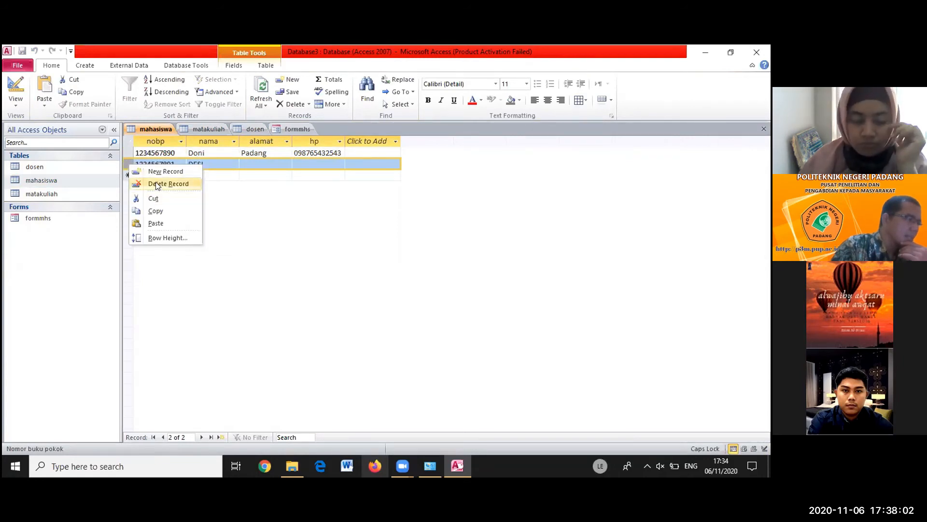
{"action": "left_click", "coordinate": [156, 186]}
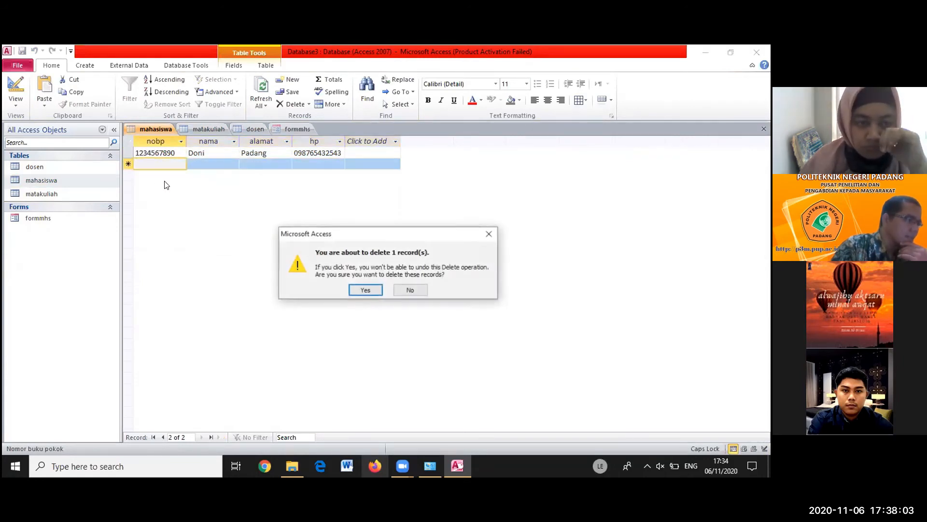
{"action": "left_click", "coordinate": [366, 290]}
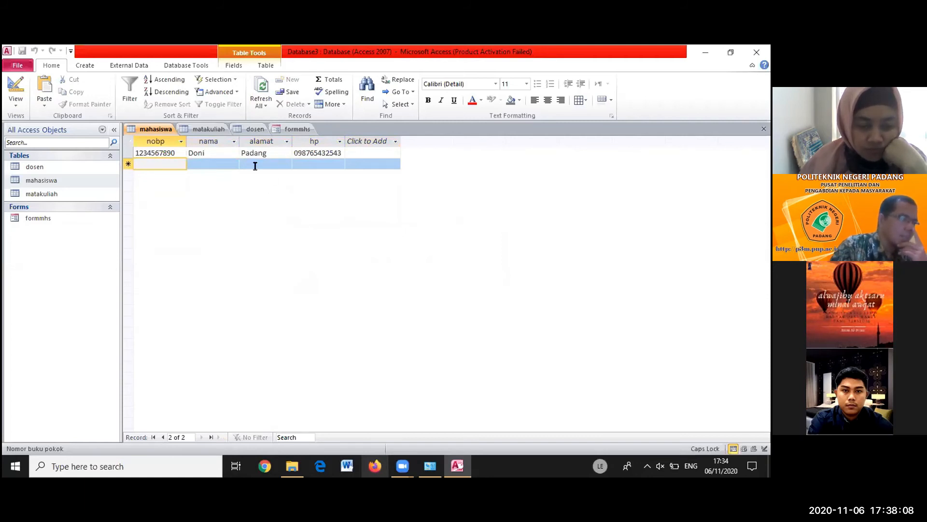
Switch the form formmhs to Form View
{"action": "left_click", "coordinate": [293, 128]}
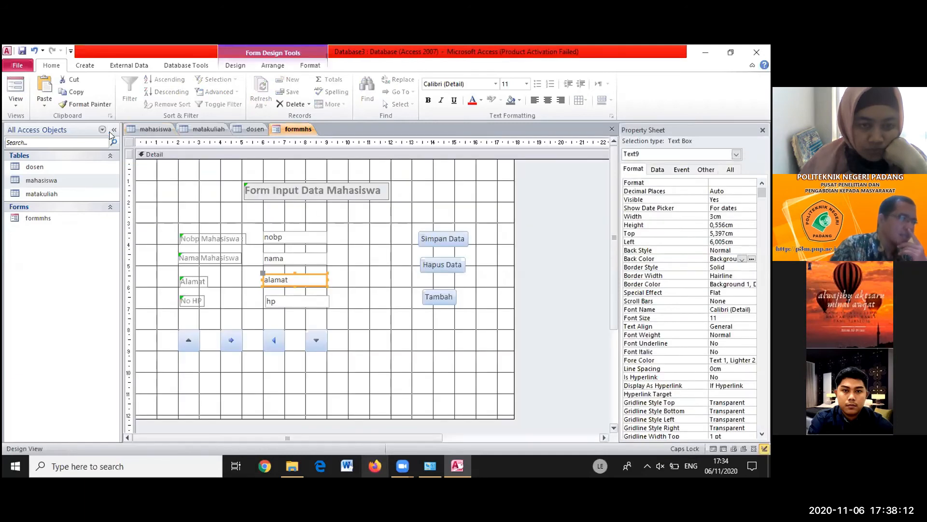
{"action": "left_click", "coordinate": [15, 102]}
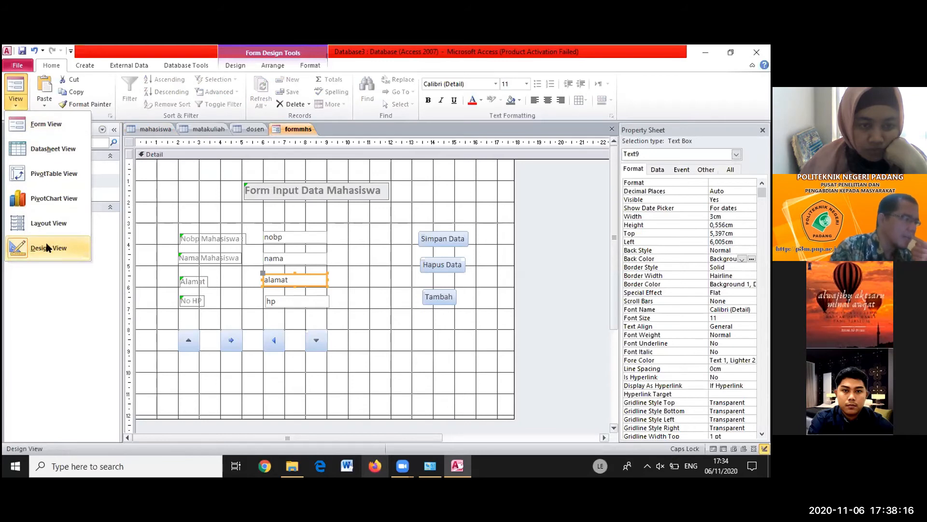
{"action": "left_click", "coordinate": [54, 124]}
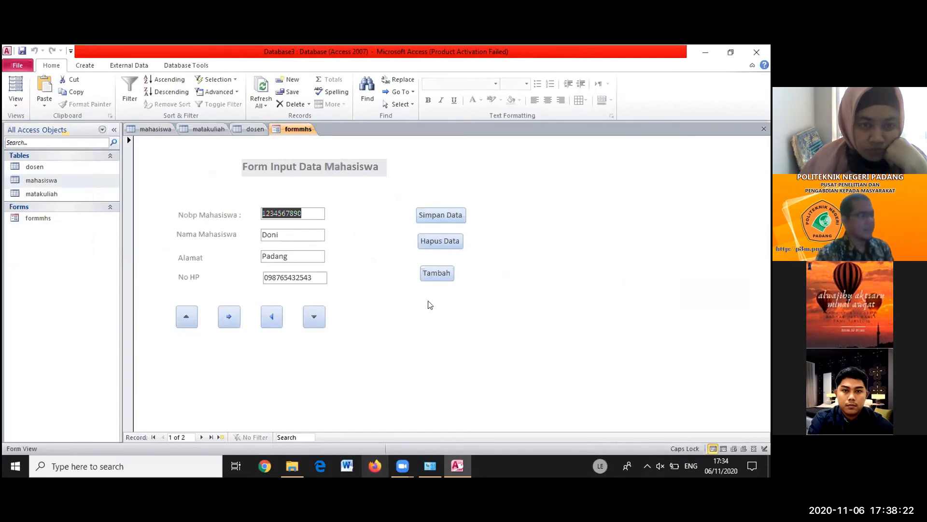
Add a record with a Nobp Mahasiswa number, Nama Mahasiswa GSGFDFG, Alamat FDGDFG and No HP FDFGDFG, and start another blank record with Tambah
{"action": "left_click", "coordinate": [435, 272]}
{"action": "left_click", "coordinate": [307, 209]}
{"action": "type", "text": "1235677890"}
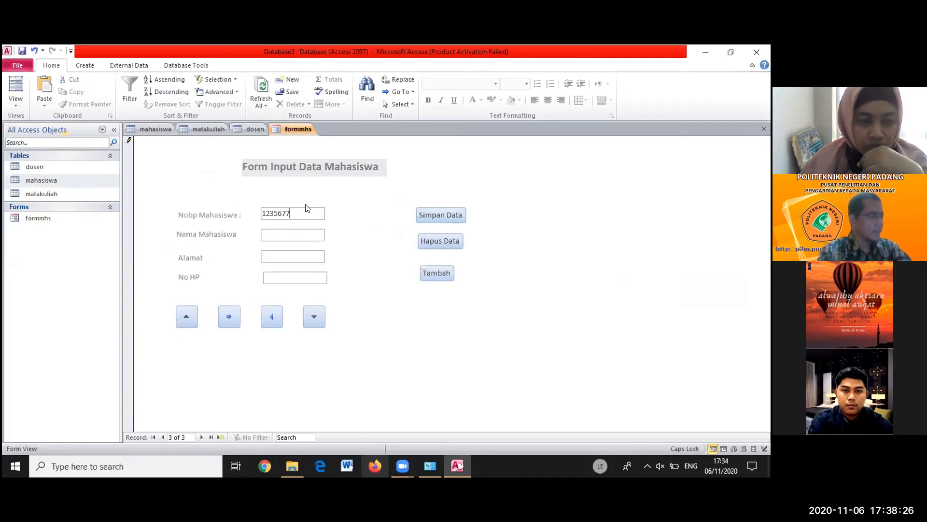
{"action": "left_click", "coordinate": [296, 235]}
{"action": "type", "text": "GSGFDFG"}
{"action": "left_click", "coordinate": [293, 256]}
{"action": "type", "text": "FDGDFG"}
{"action": "left_click", "coordinate": [321, 275]}
{"action": "type", "text": "FDFGDFG"}
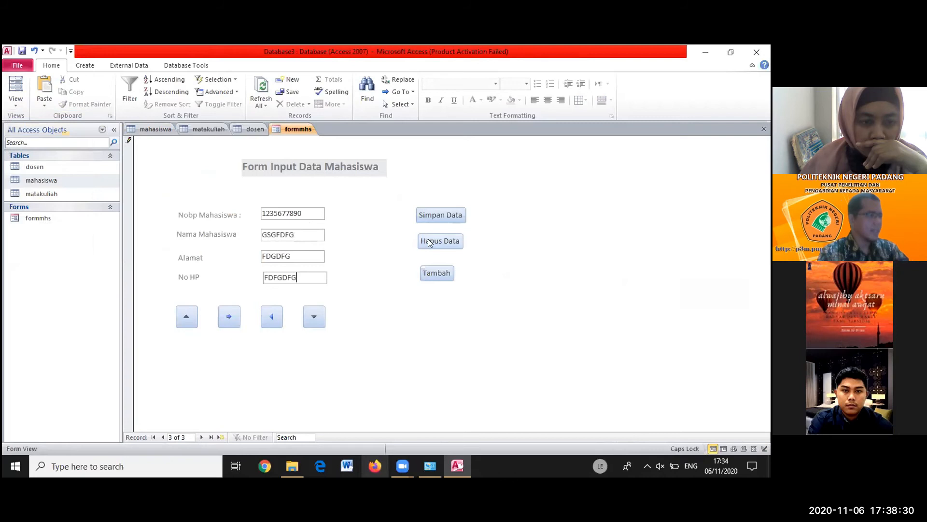
{"action": "left_click", "coordinate": [436, 273]}
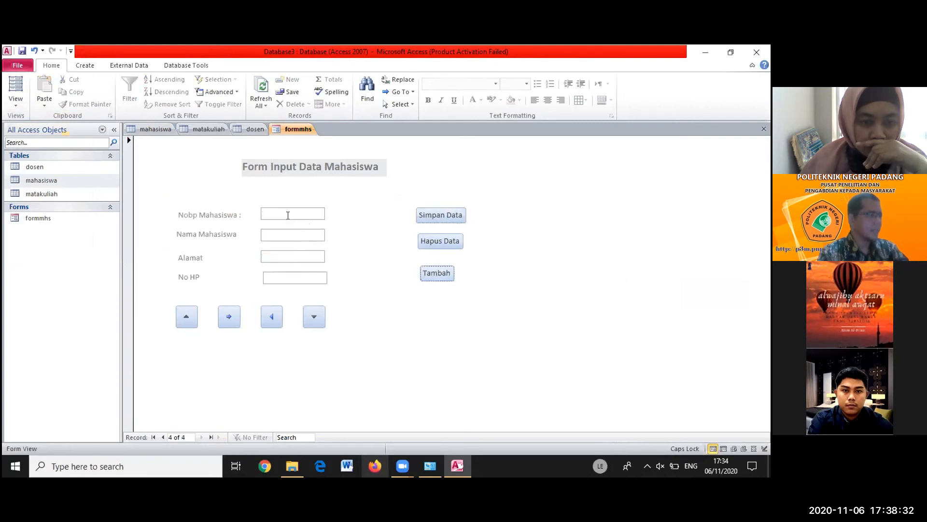
Enter a record with a Nobp Mahasiswa number, Nama Mahasiswa FGDFGD, Alamat DGDFGD and No HP DFGDFGDF, and save it with Simpan Data
{"action": "left_click", "coordinate": [272, 208]}
{"action": "type", "text": "9897867565"}
{"action": "left_click", "coordinate": [298, 233]}
{"action": "type", "text": "FGDFGD"}
{"action": "left_click", "coordinate": [295, 256]}
{"action": "type", "text": "DG"}
{"action": "left_click", "coordinate": [304, 277]}
{"action": "type", "text": "DFGDFGDF"}
{"action": "left_click", "coordinate": [440, 215]}
{"action": "left_click_drag", "start_coordinate": [277, 213], "coordinate": [304, 214]}
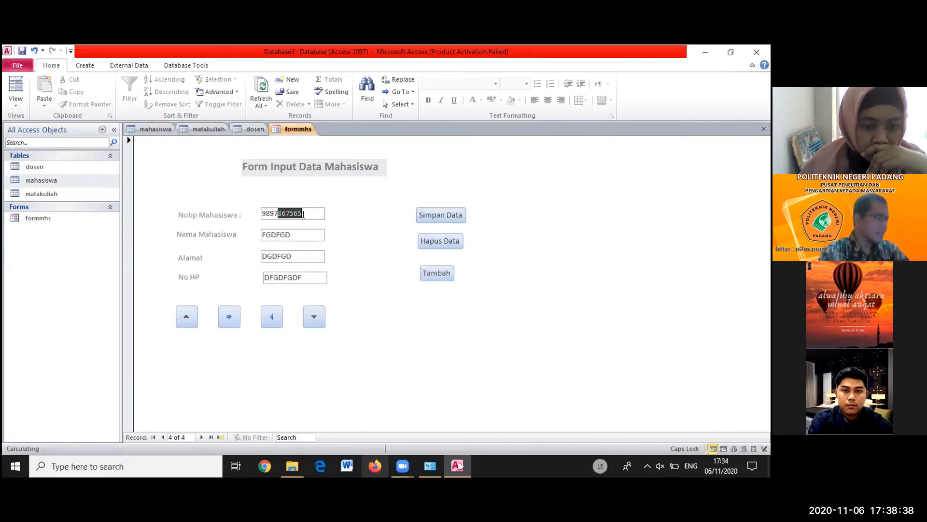
Add and save another record with a Nobp Mahasiswa number, Nama Mahasiswa DFGFBGFHGDD, Alamat GFGNGN and No HP HFGMHG
{"action": "left_click", "coordinate": [434, 273]}
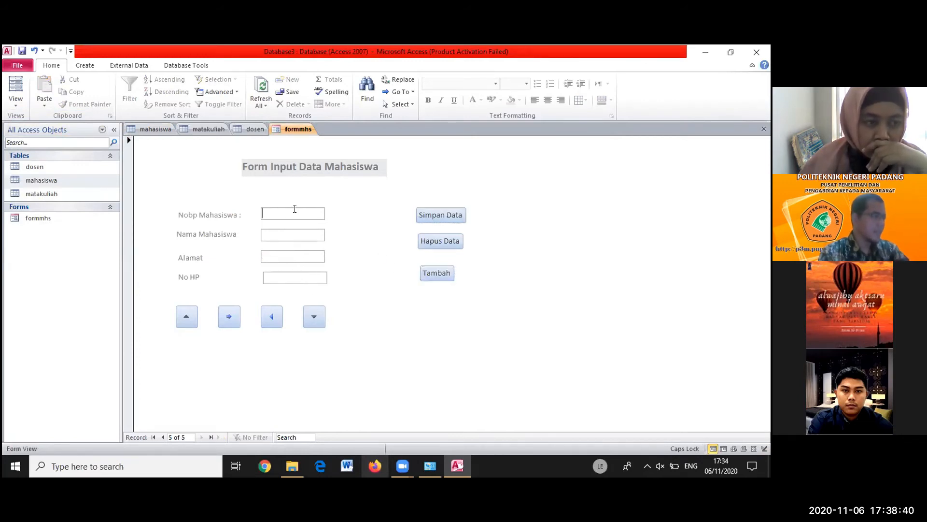
{"action": "type", "text": "5676757352"}
{"action": "left_click", "coordinate": [288, 234]}
{"action": "type", "text": "DFGFBGFHGDD"}
{"action": "type", "text": "HFGMHG"}
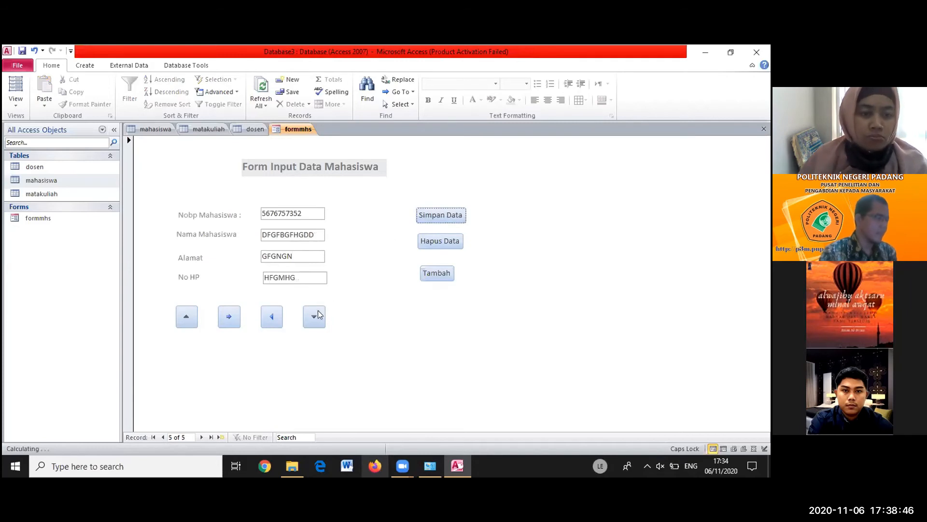
Browse the form's records from the first one to the end and compare them with the mahasiswa table
{"action": "left_click", "coordinate": [189, 320]}
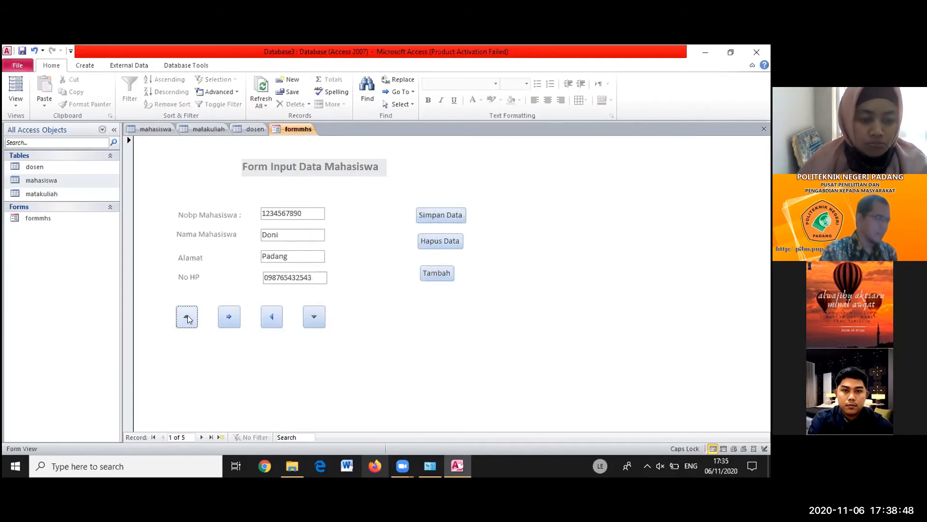
{"action": "left_click", "coordinate": [232, 319]}
{"action": "left_click", "coordinate": [232, 319]}
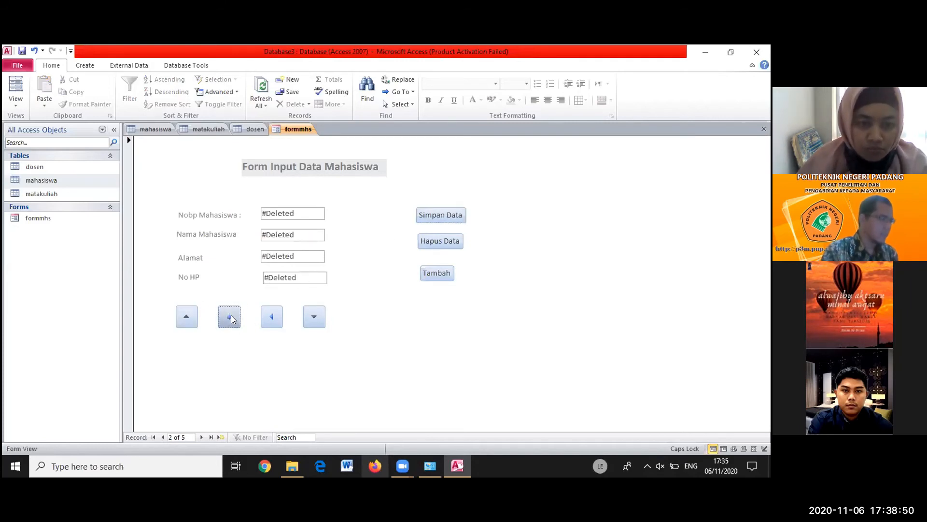
{"action": "left_click", "coordinate": [232, 318]}
{"action": "left_click", "coordinate": [232, 318]}
{"action": "left_click", "coordinate": [232, 319]}
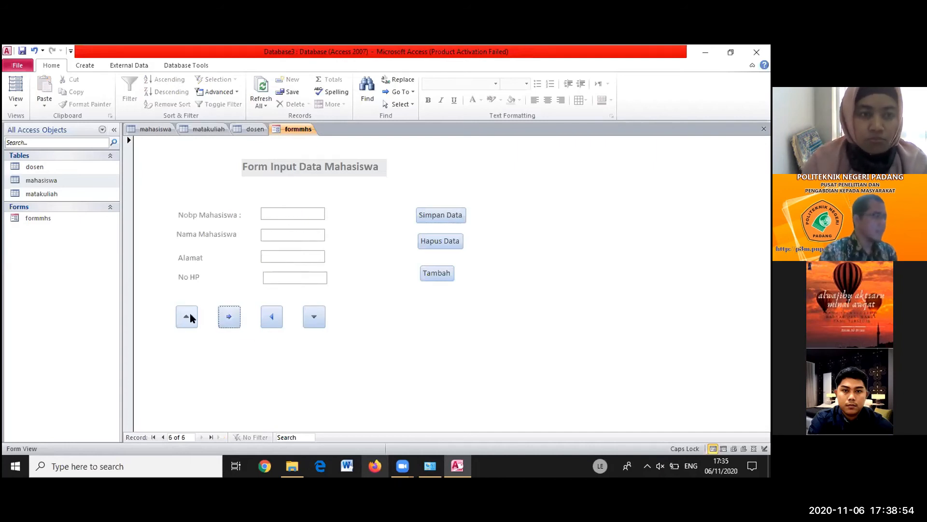
{"action": "left_click", "coordinate": [151, 129]}
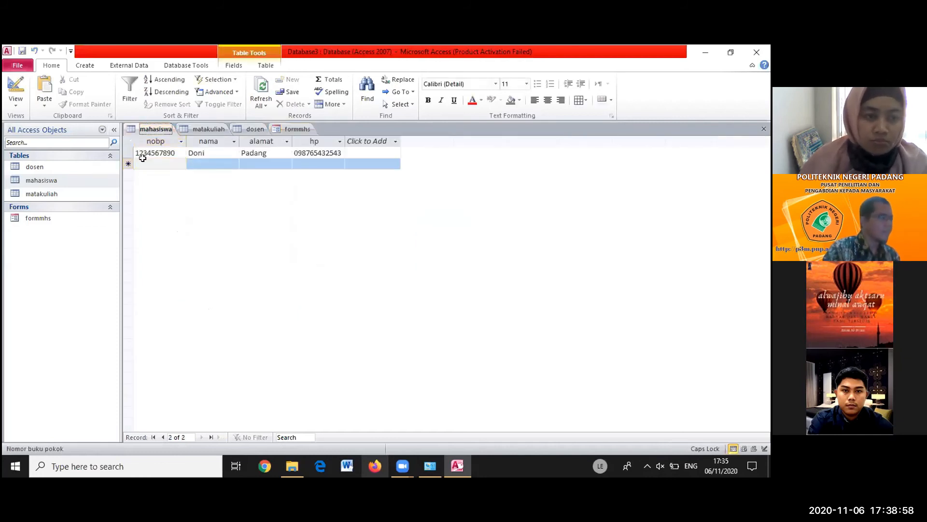
{"action": "double_click", "coordinate": [30, 182]}
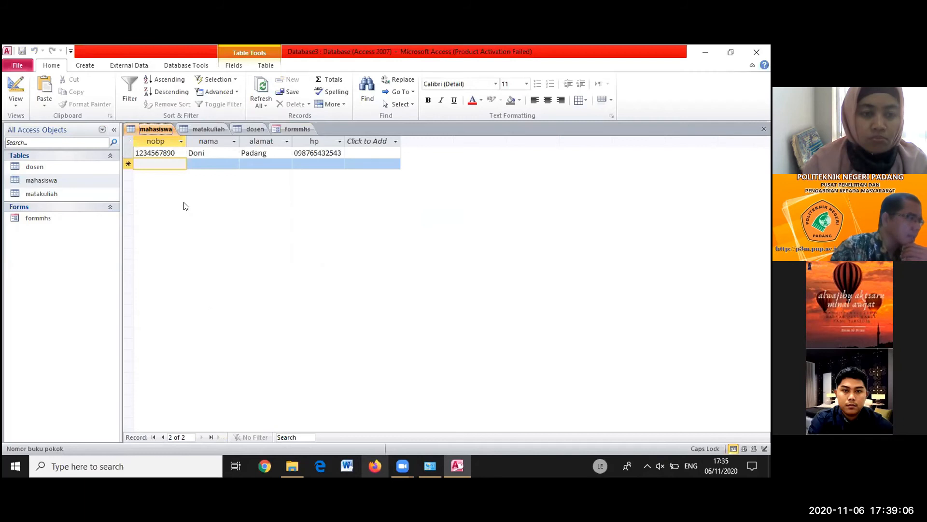
Return to formmhs and save a record with a Nobp Mahasiswa number, Nama Mahasiswa TJFHGHGH, Alamat GJHGJGJH and No HP GJFH
{"action": "left_click", "coordinate": [299, 128]}
{"action": "left_click", "coordinate": [290, 213]}
{"action": "type", "text": "2354578975"}
{"action": "left_click", "coordinate": [283, 232]}
{"action": "type", "text": "TJFHGHGH"}
{"action": "left_click", "coordinate": [277, 255]}
{"action": "type", "text": "GJHGJGJH"}
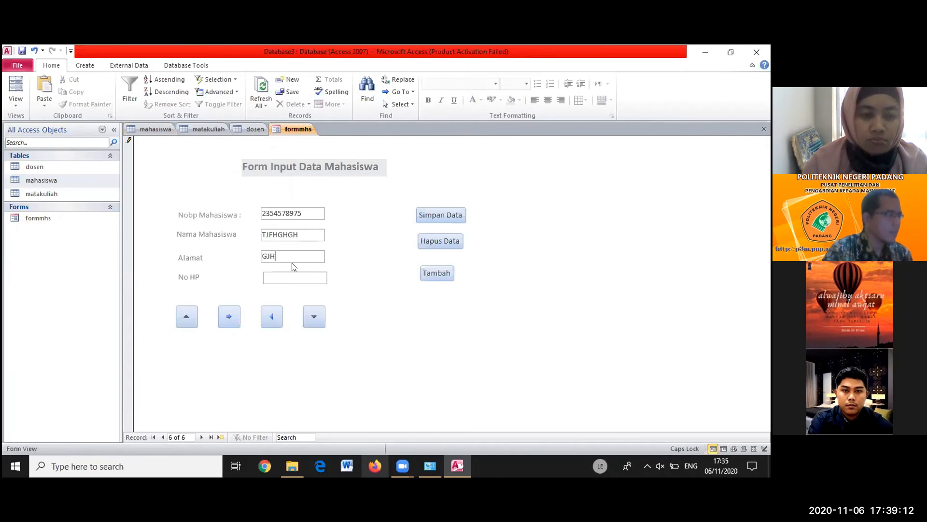
{"action": "left_click", "coordinate": [286, 277]}
{"action": "type", "text": "GJFH"}
{"action": "left_click", "coordinate": [439, 216]}
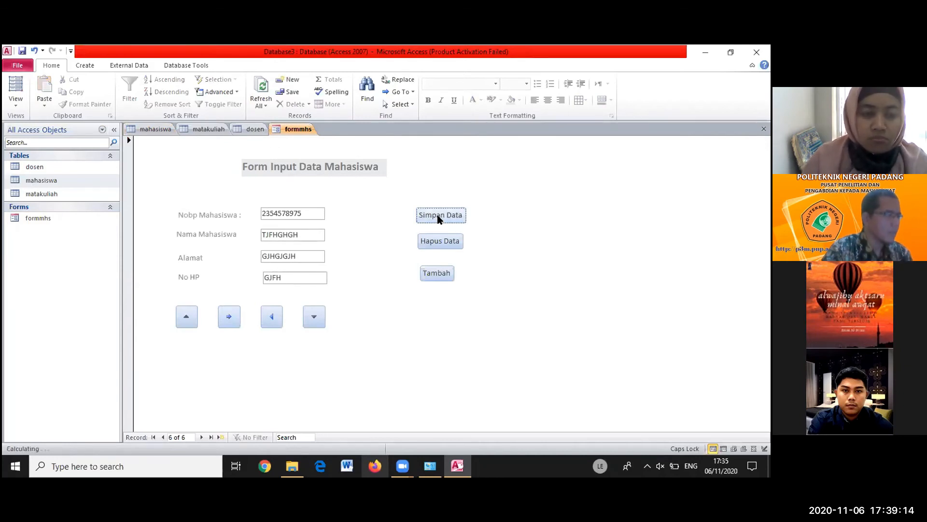
Check the saved records in formmhs by going to the first one and moving forward through the rest
{"action": "left_click", "coordinate": [187, 317]}
{"action": "left_click", "coordinate": [225, 321]}
{"action": "left_click", "coordinate": [225, 320]}
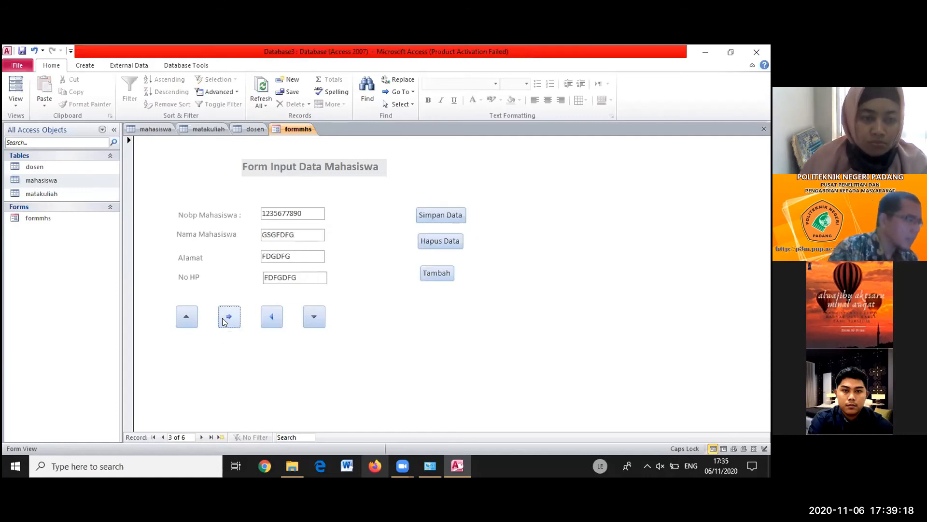
{"action": "left_click", "coordinate": [225, 321]}
{"action": "left_click", "coordinate": [225, 320]}
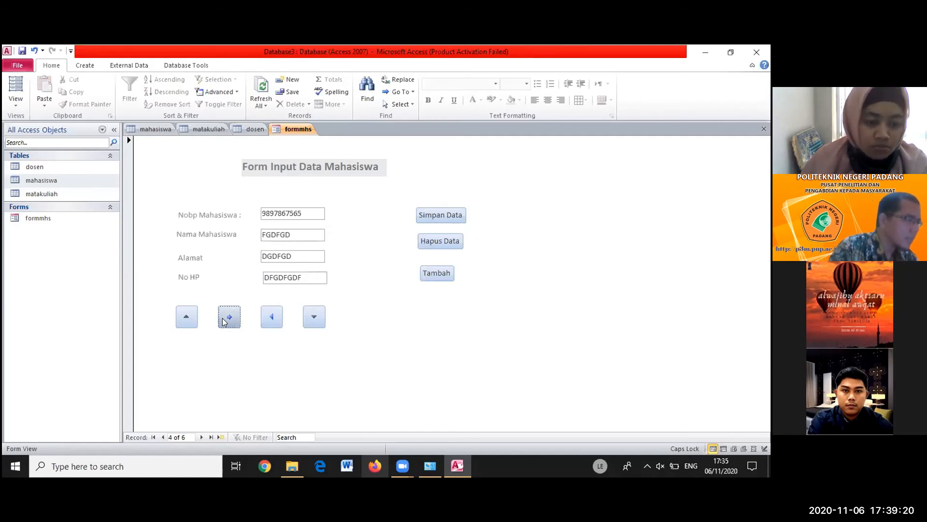
{"action": "left_click", "coordinate": [224, 322]}
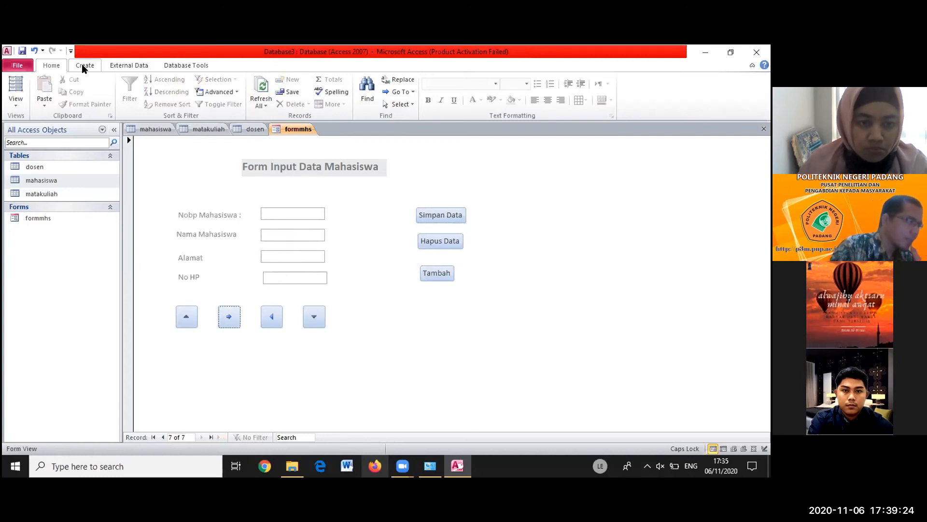
Inspect the mahasiswa table's rows and the values listed in the nobp column's filter
{"action": "left_click", "coordinate": [43, 181]}
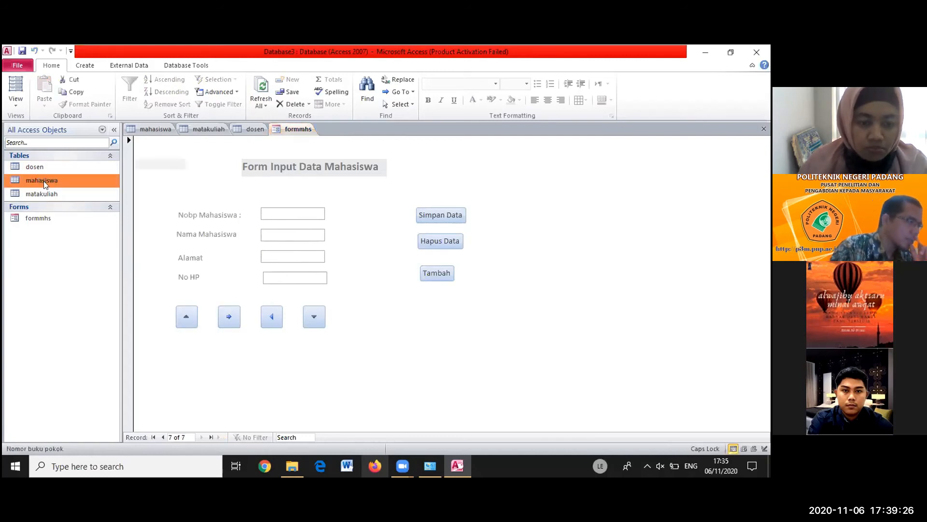
{"action": "double_click", "coordinate": [43, 181]}
{"action": "right_click", "coordinate": [315, 250]}
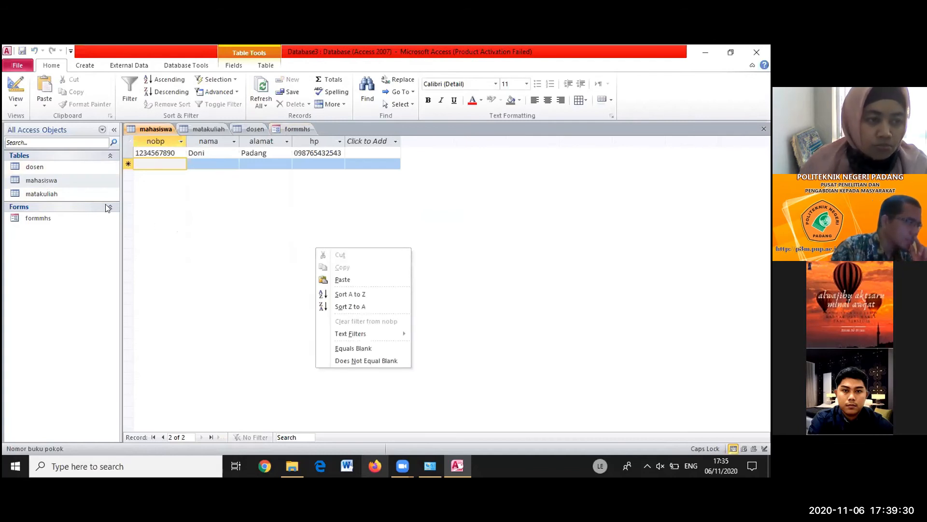
{"action": "double_click", "coordinate": [41, 193]}
{"action": "double_click", "coordinate": [41, 182]}
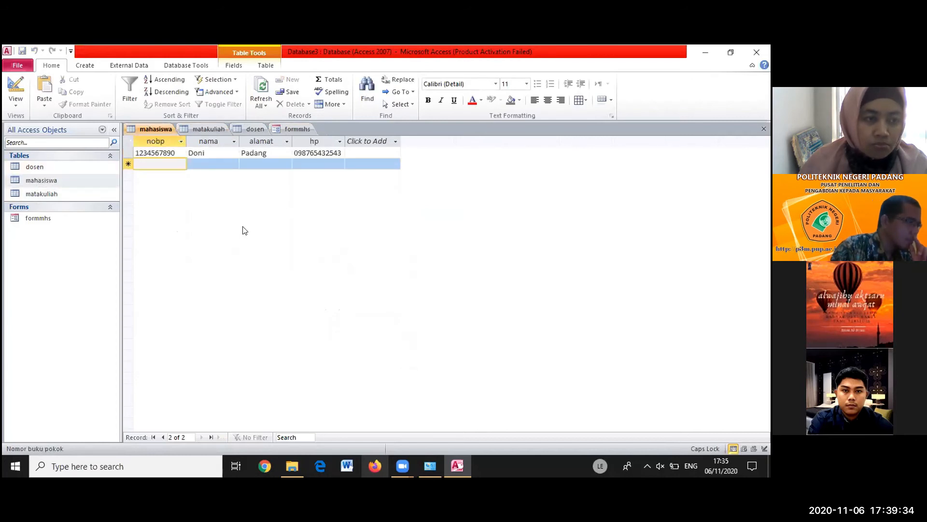
{"action": "left_click", "coordinate": [181, 142]}
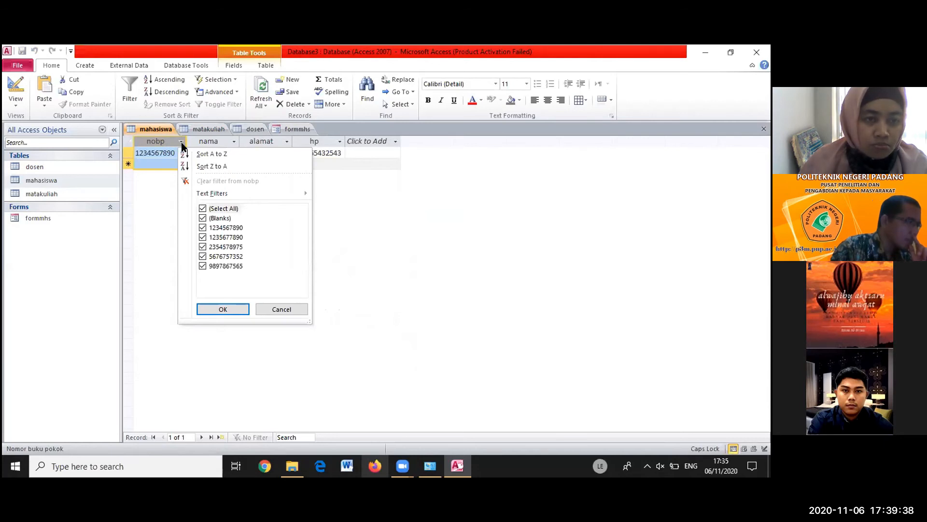
{"action": "left_click", "coordinate": [447, 258]}
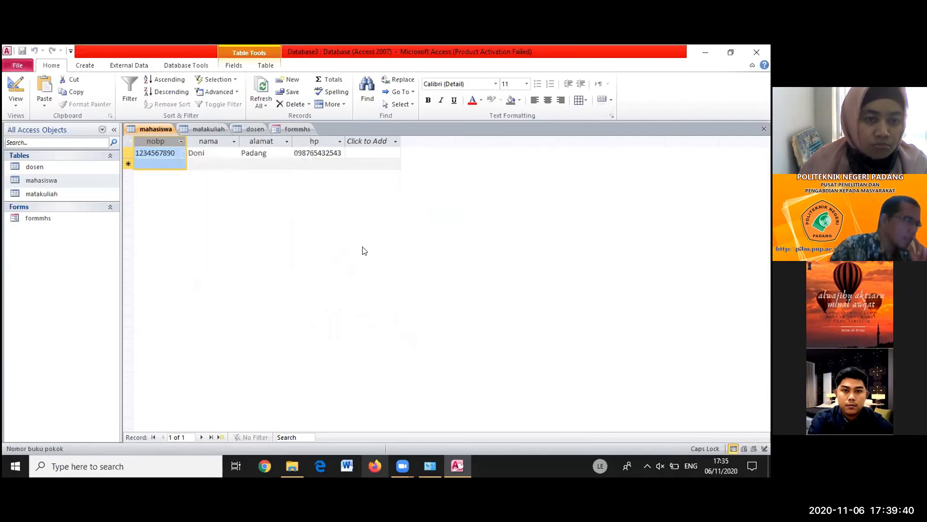
{"action": "left_click", "coordinate": [181, 142]}
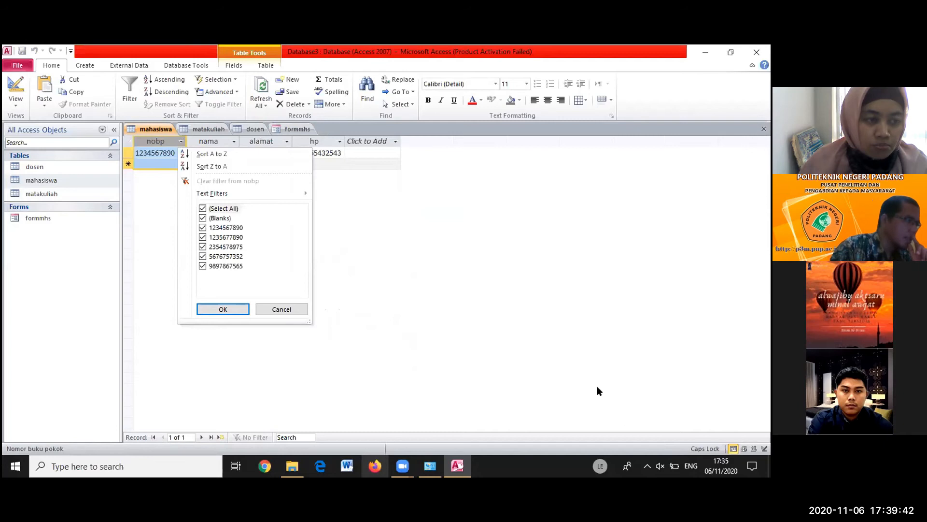
{"action": "left_click", "coordinate": [520, 293]}
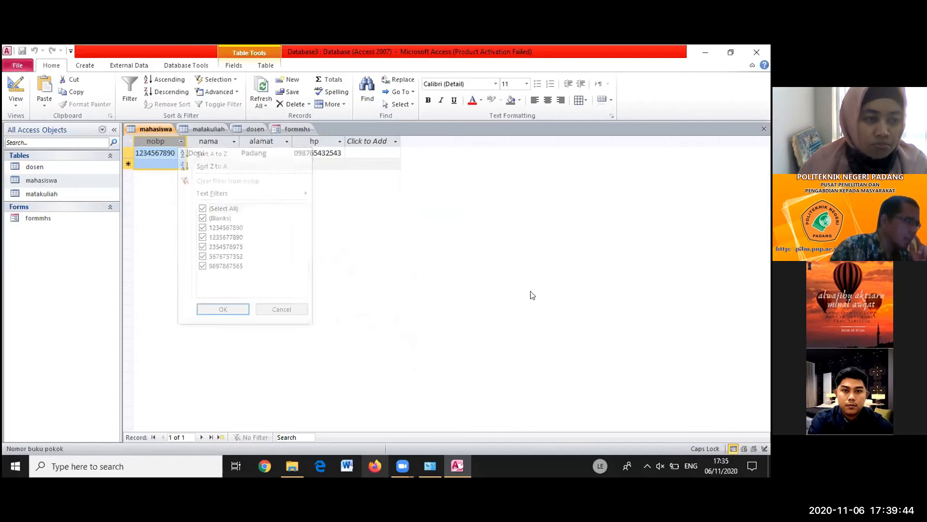
{"action": "left_click", "coordinate": [124, 151]}
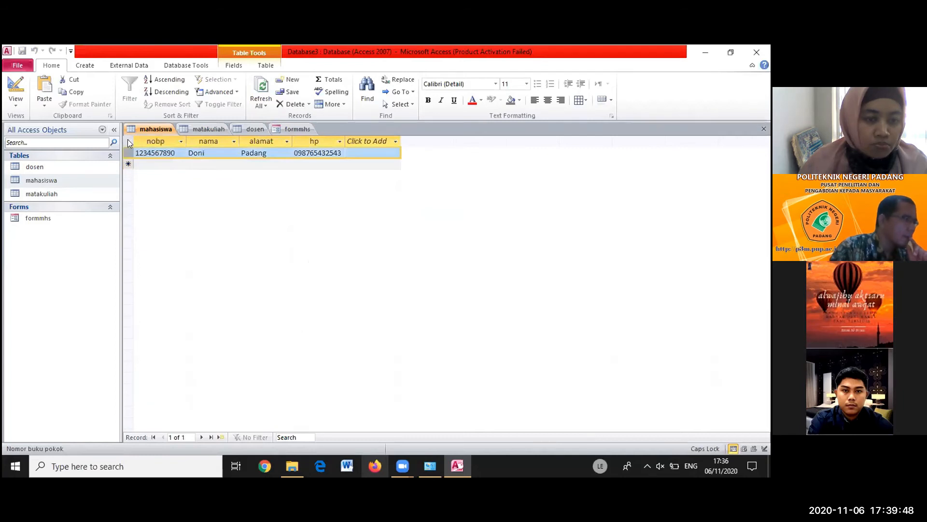
{"action": "left_click", "coordinate": [128, 140]}
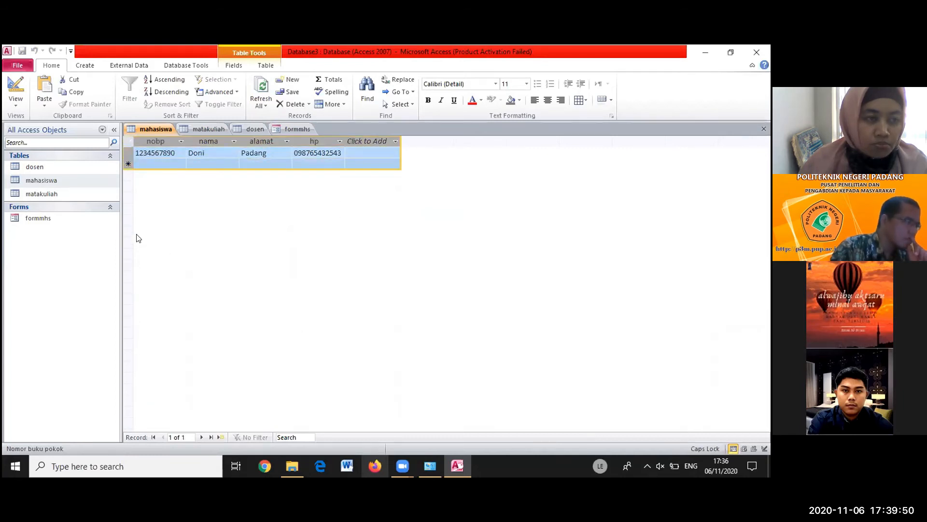
Create a new blank form in Design View
{"action": "left_click", "coordinate": [301, 127]}
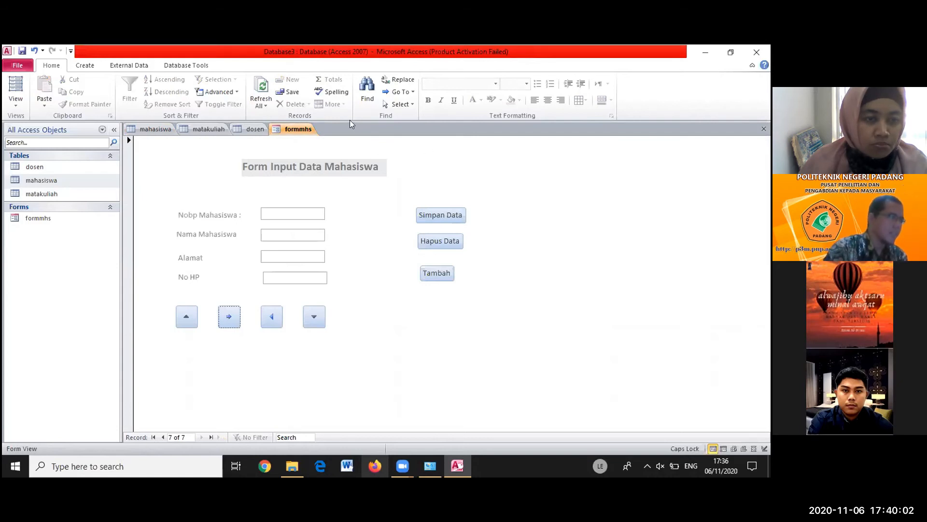
{"action": "left_click", "coordinate": [82, 65]}
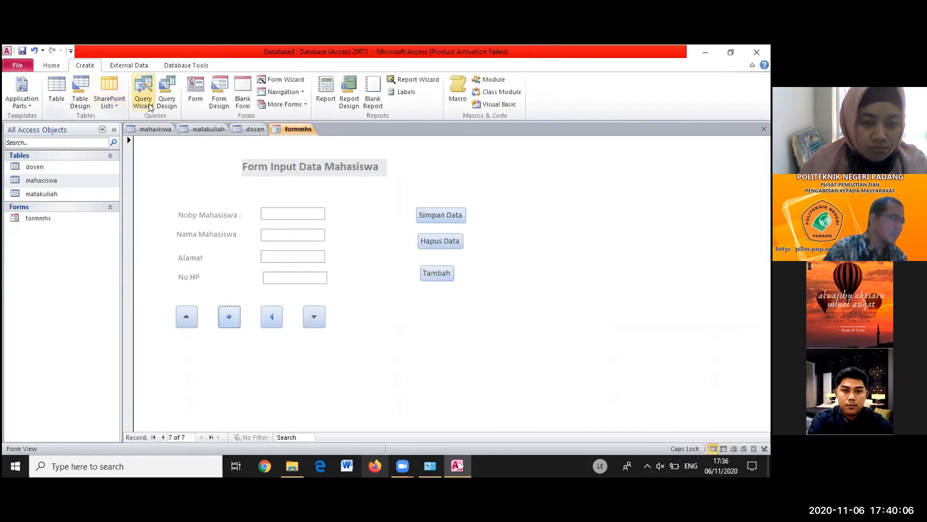
{"action": "left_click", "coordinate": [221, 102]}
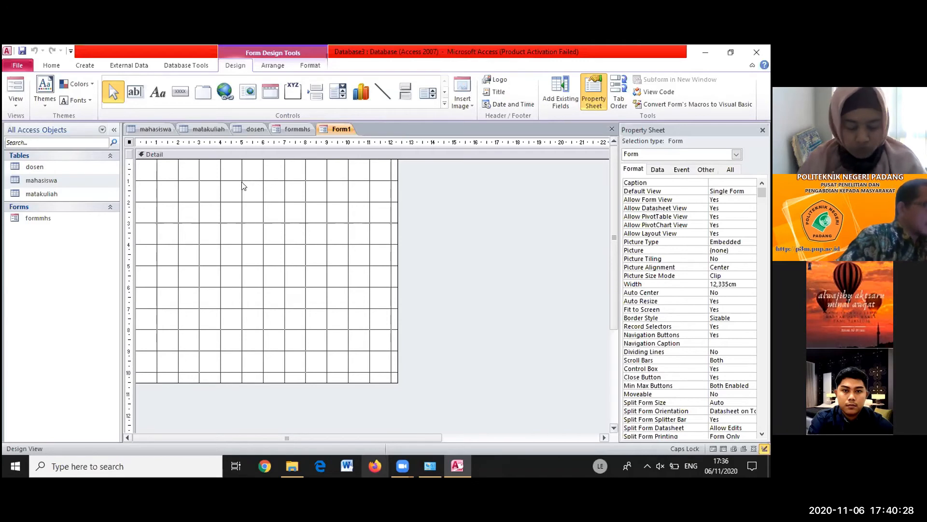
Add a title label reading FORM INPUT DATA DOSEN in the upper part of the new form's Detail section
{"action": "left_click", "coordinate": [160, 92]}
{"action": "left_click", "coordinate": [180, 189]}
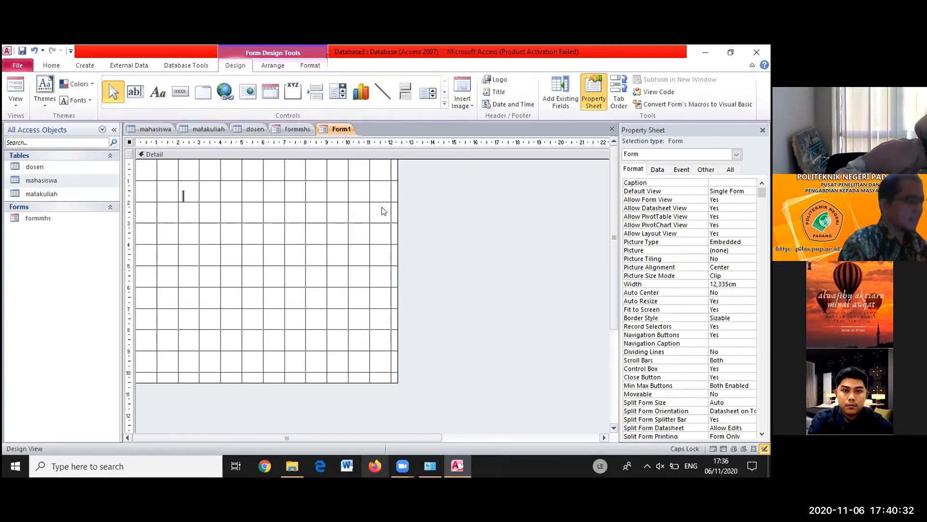
{"action": "type", "text": "FP"}
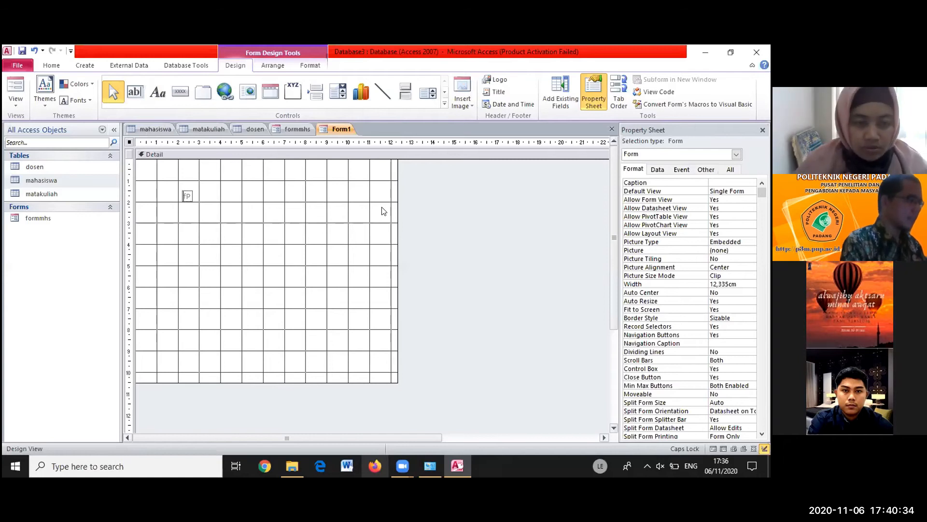
{"action": "type", "text": "FORM"}
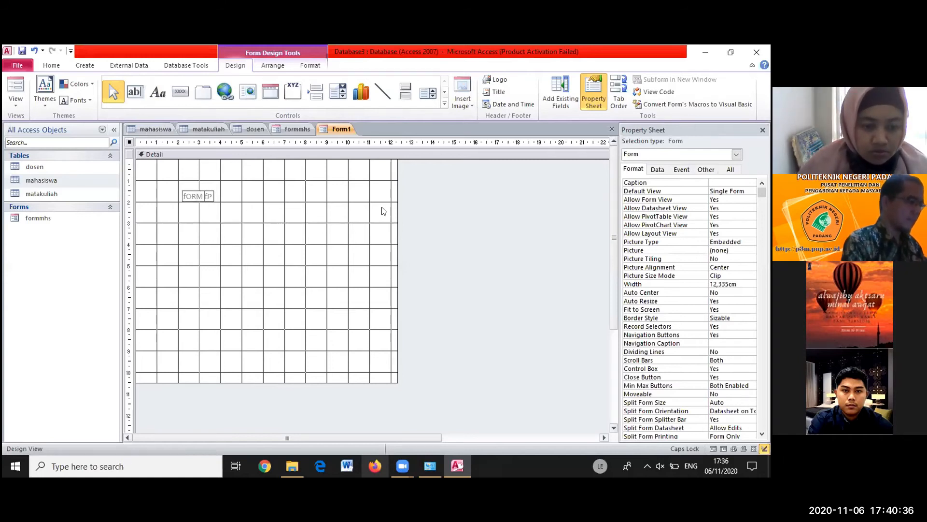
{"action": "key", "text": "BackSpace"}
{"action": "key", "text": "BackSpace"}
{"action": "key", "text": "BackSpace"}
{"action": "key", "text": "BackSpace"}
{"action": "key", "text": "BackSpace"}
{"action": "key", "text": "BackSpace"}
{"action": "key", "text": "BackSpace"}
{"action": "type", "text": "FORM"}
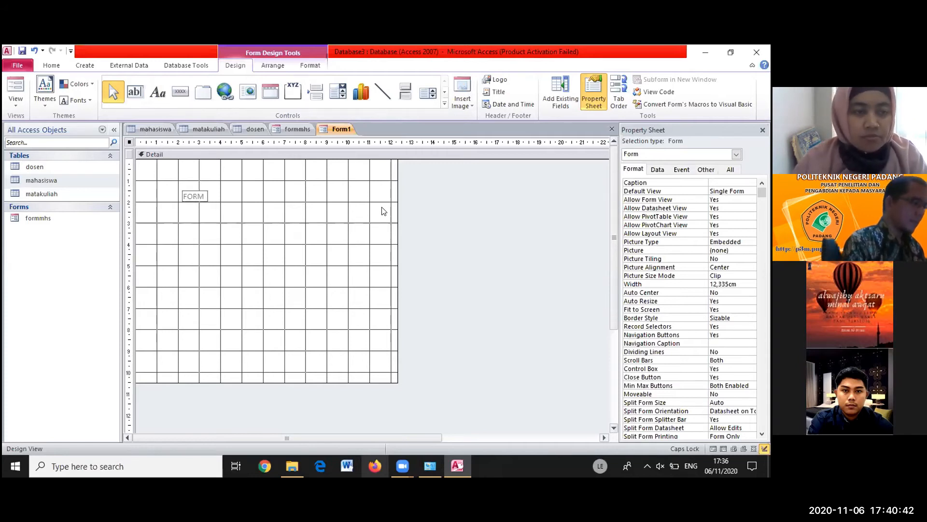
{"action": "type", "text": " INPUT DATA"}
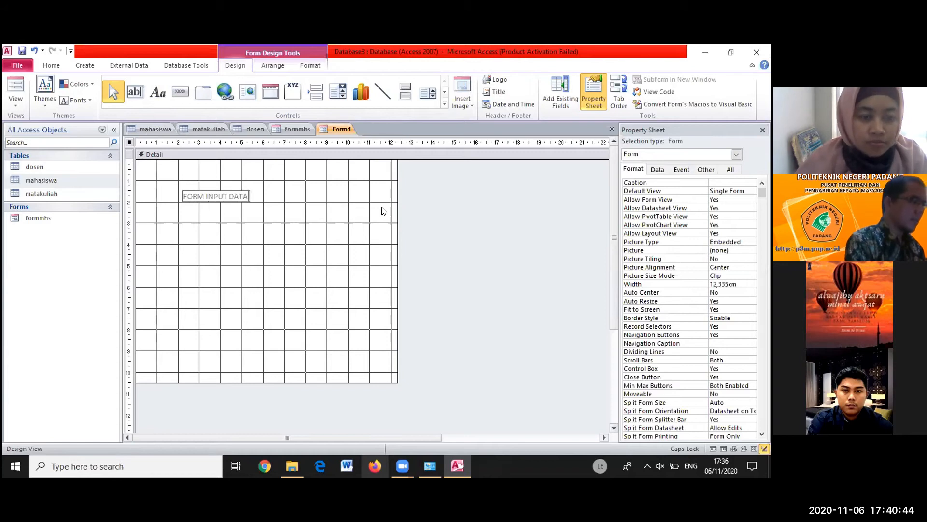
{"action": "type", "text": " DOSEN"}
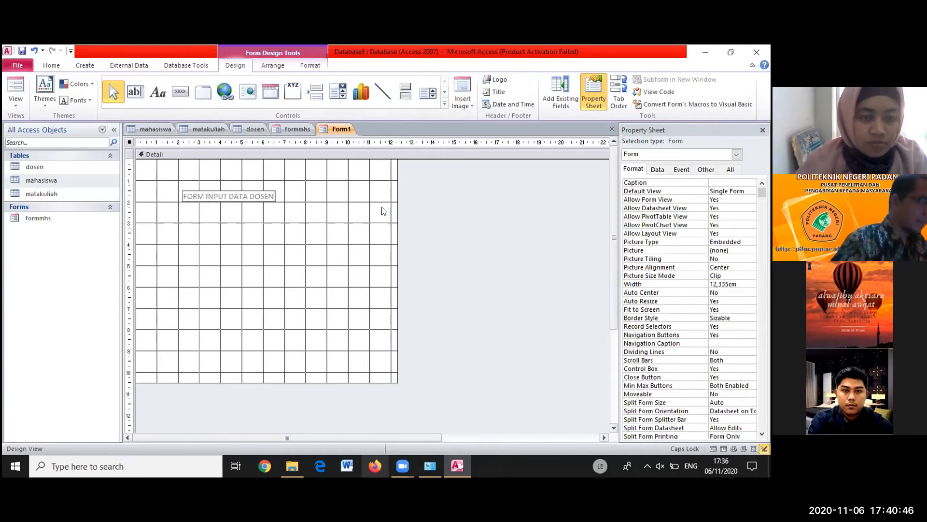
{"action": "left_click", "coordinate": [208, 210]}
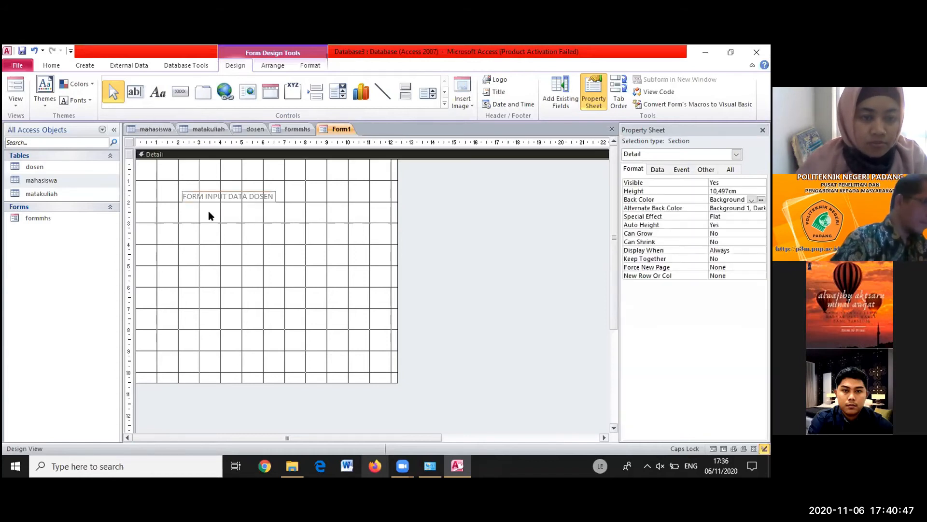
Add a text box below the title, with its label about 2 cm from the form's left edge and the box spaced apart from it
{"action": "left_click", "coordinate": [136, 92]}
{"action": "left_click", "coordinate": [187, 228]}
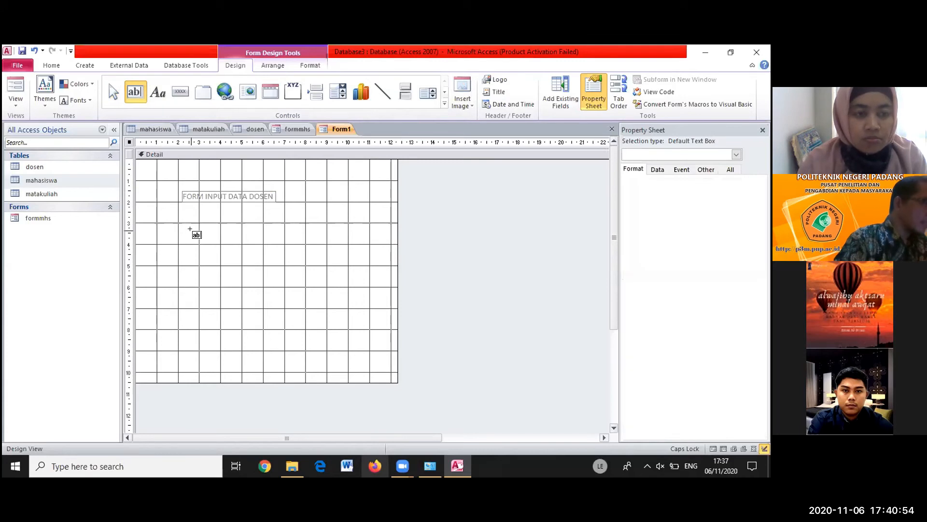
{"action": "left_click_drag", "start_coordinate": [191, 231], "coordinate": [226, 234]}
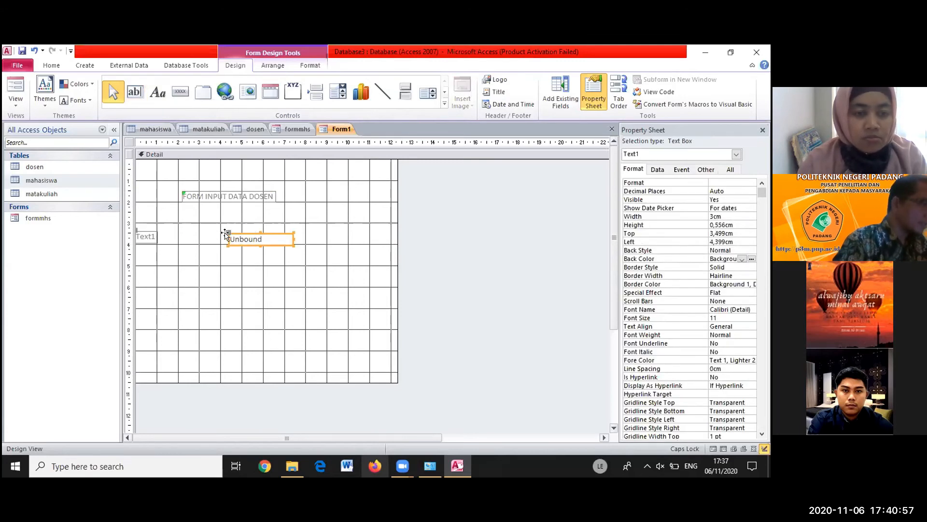
{"action": "left_click", "coordinate": [151, 236]}
{"action": "left_click_drag", "start_coordinate": [152, 231], "coordinate": [190, 232]}
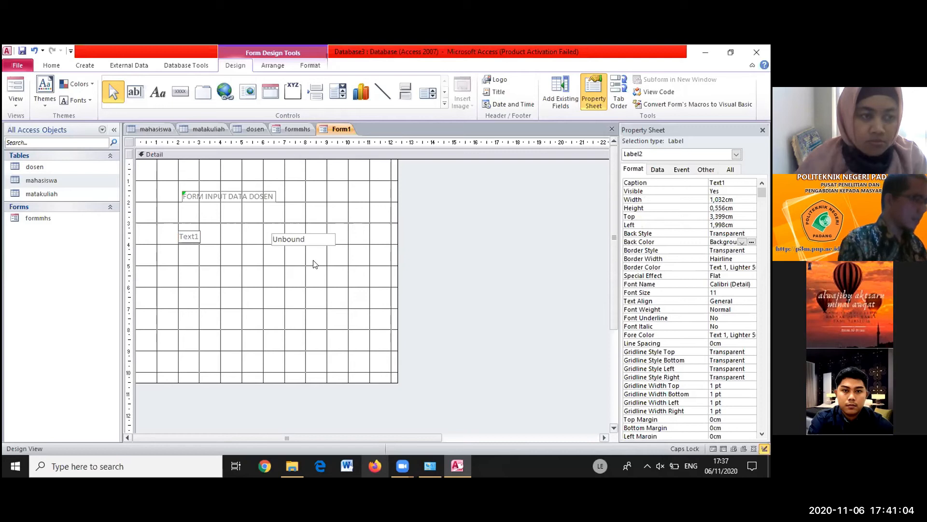
Replace the caption of the text box's attached label with NIP
{"action": "key", "text": "BackSpace"}
{"action": "key", "text": "BackSpace"}
{"action": "type", "text": "nip"}
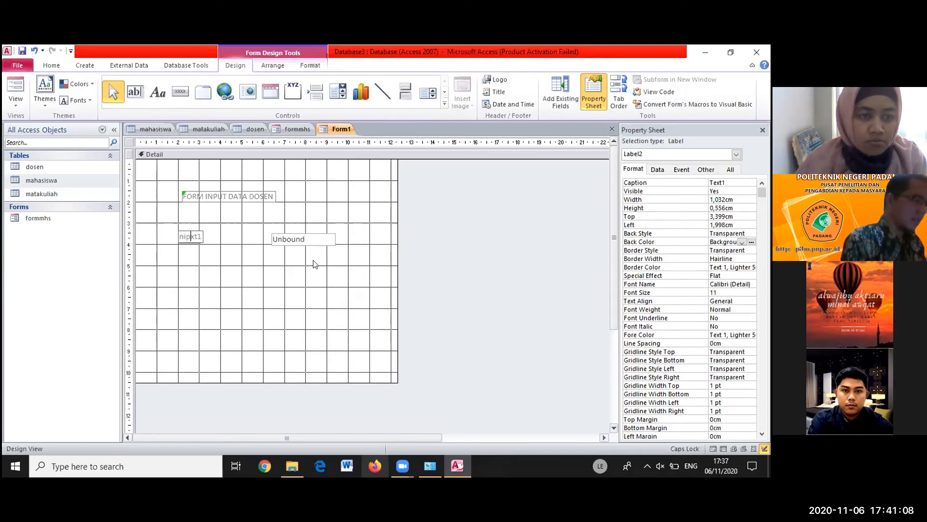
{"action": "key", "text": "Delete"}
{"action": "key", "text": "Delete"}
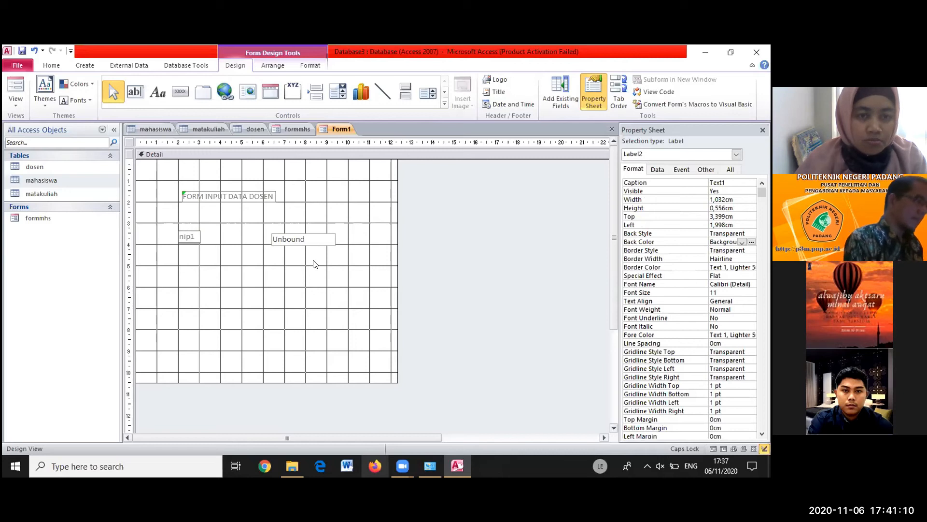
{"action": "key", "text": "BackSpace"}
{"action": "key", "text": "BackSpace"}
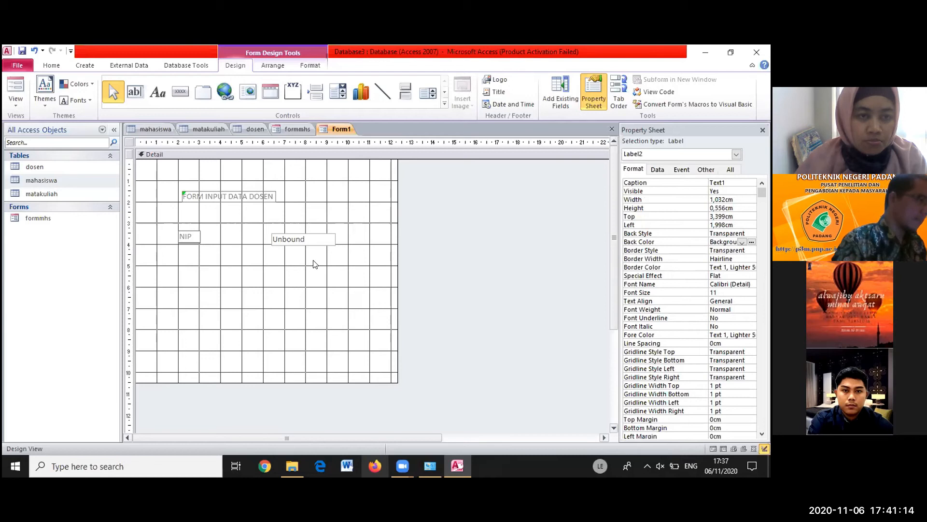
Reposition the NIP label about 1.9 cm and its text box about 6.3 cm from the form's left edge, roughly level with each other
{"action": "left_click", "coordinate": [290, 235]}
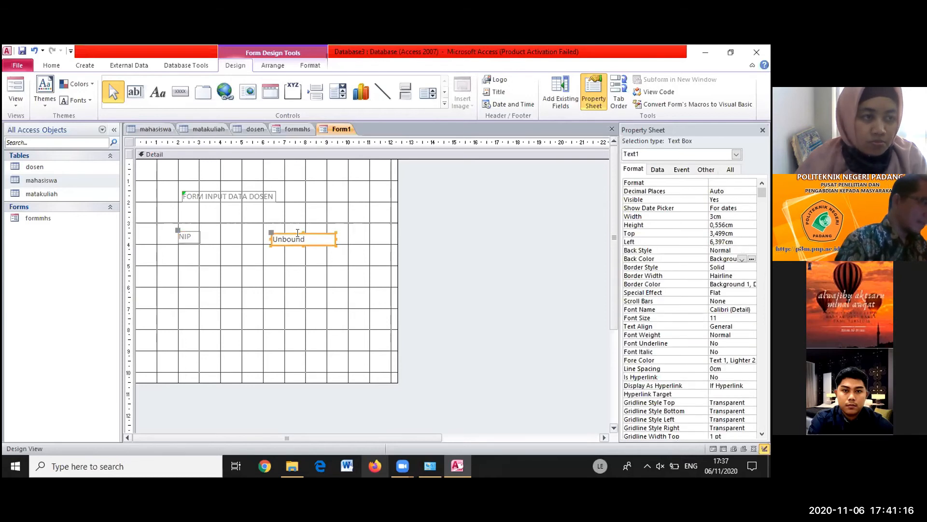
{"action": "left_click_drag", "start_coordinate": [290, 232], "coordinate": [247, 231]}
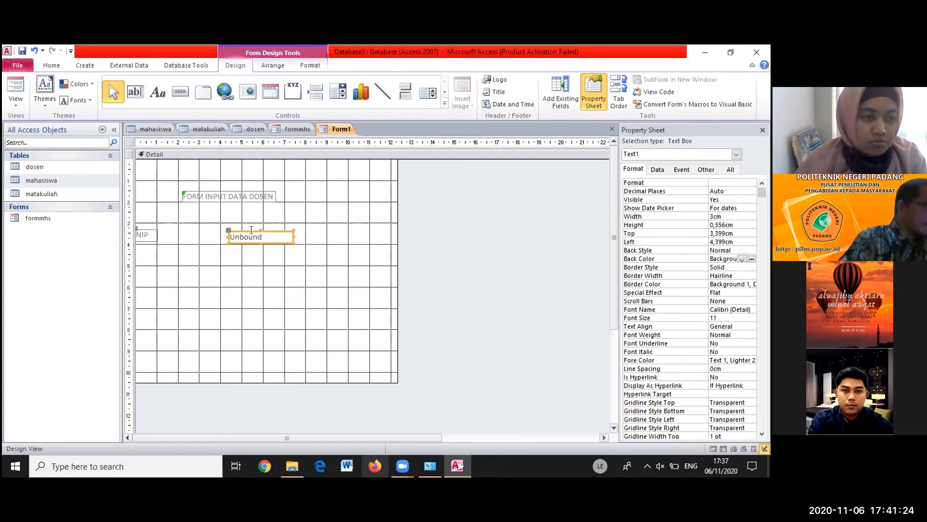
{"action": "left_click_drag", "start_coordinate": [251, 230], "coordinate": [280, 231]}
{"action": "left_click", "coordinate": [184, 231]}
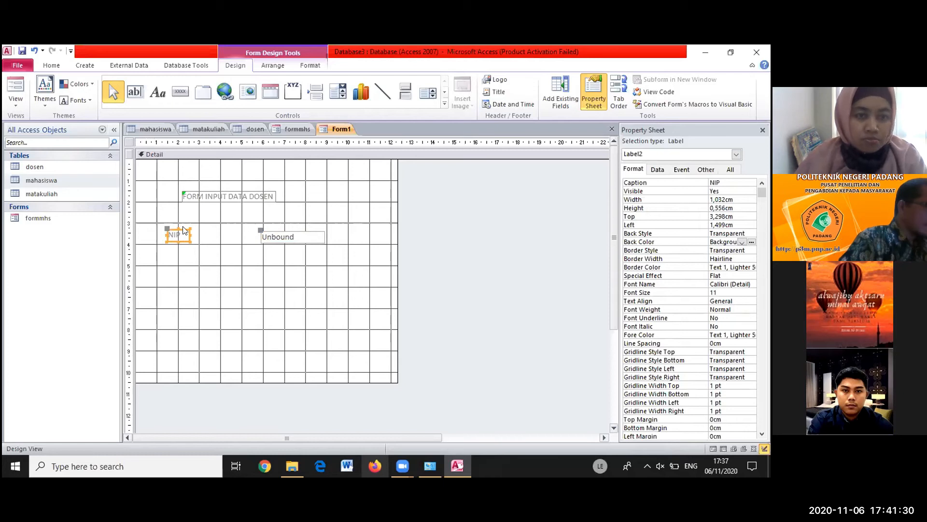
{"action": "left_click_drag", "start_coordinate": [183, 231], "coordinate": [195, 232]}
{"action": "mouse_move", "coordinate": [284, 236]}
{"action": "left_mouse_down"}
{"action": "mouse_move", "coordinate": [296, 234]}
{"action": "mouse_move", "coordinate": [288, 230]}
{"action": "left_mouse_up"}
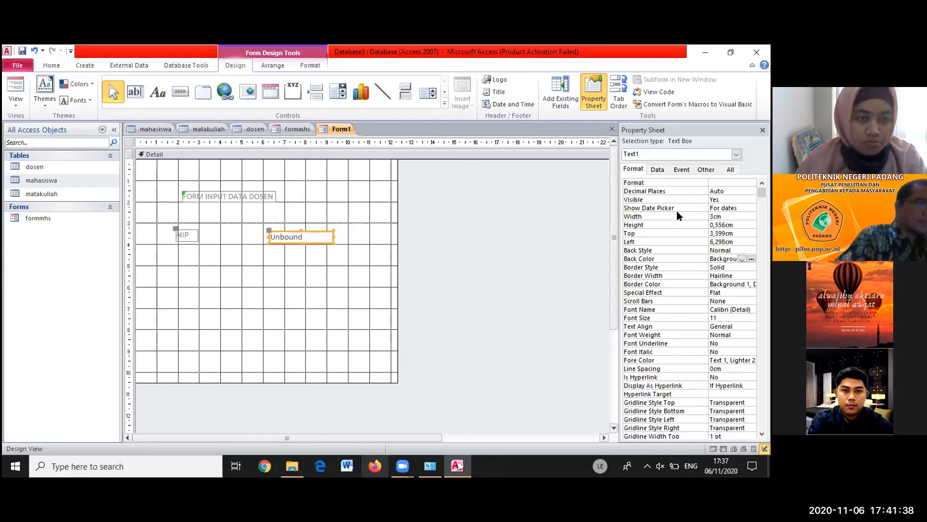
{"action": "left_click", "coordinate": [658, 169]}
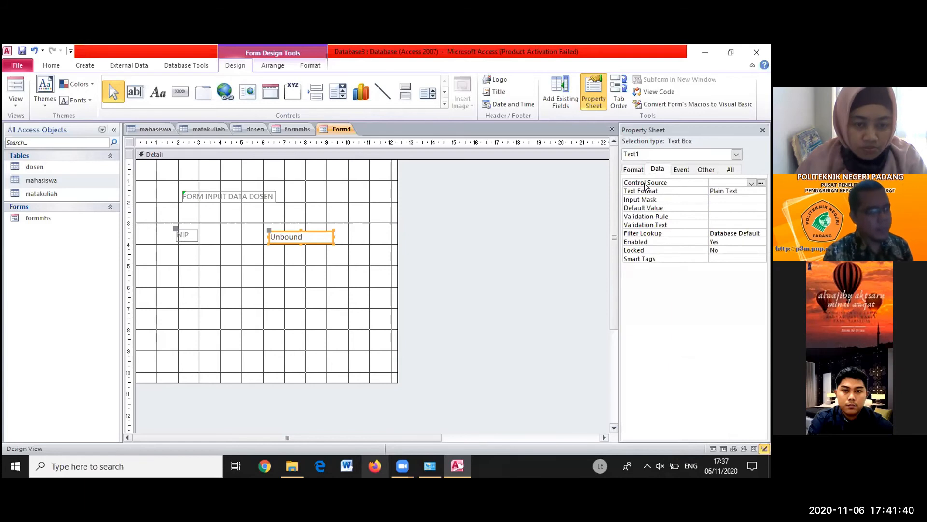
{"action": "left_click", "coordinate": [751, 182]}
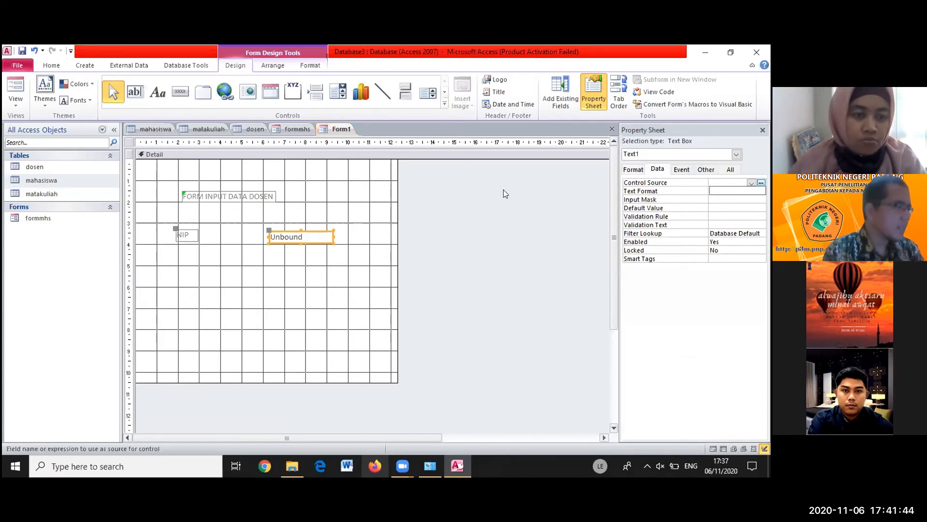
{"action": "left_click", "coordinate": [329, 201]}
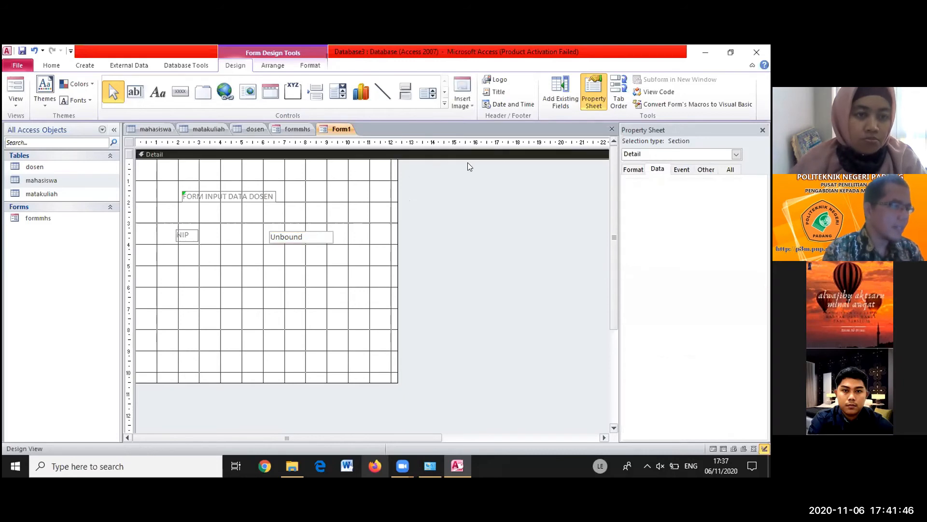
{"action": "left_click", "coordinate": [635, 169]}
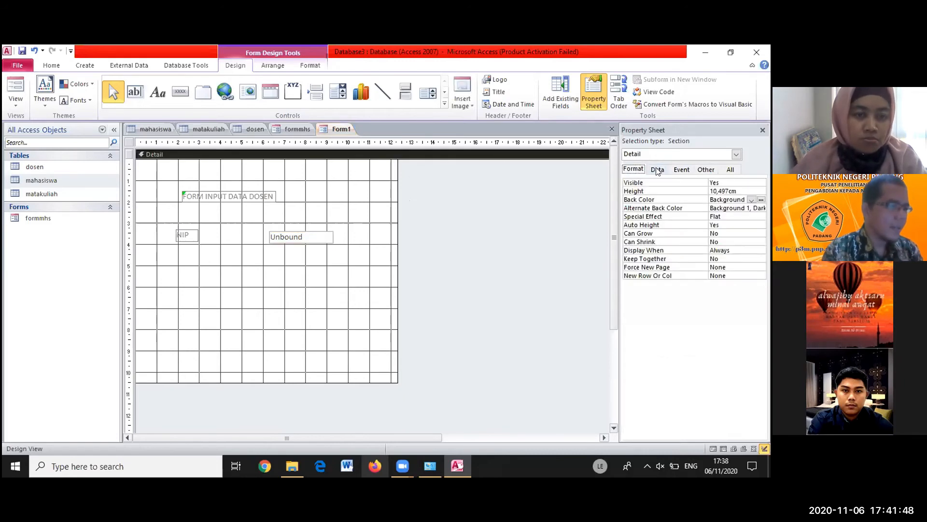
{"action": "left_click", "coordinate": [657, 170]}
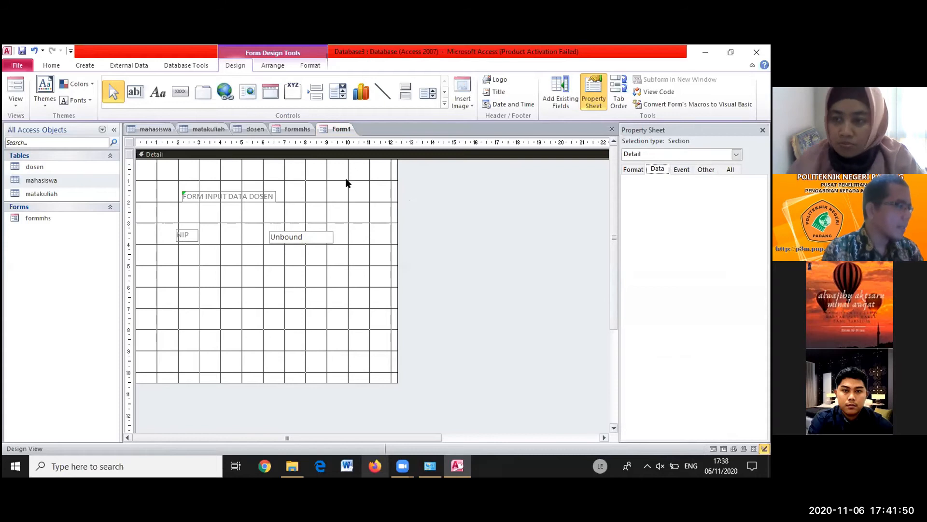
{"action": "left_click", "coordinate": [308, 177]}
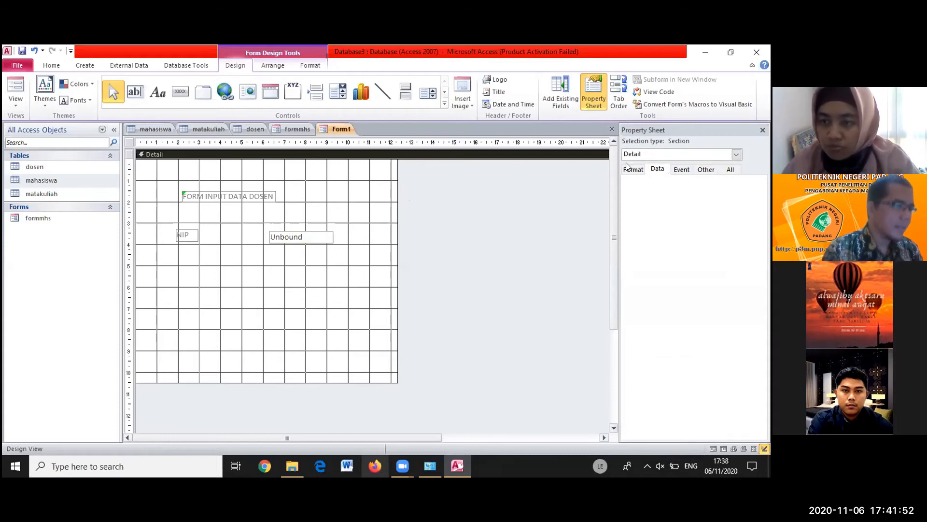
{"action": "left_click", "coordinate": [641, 154]}
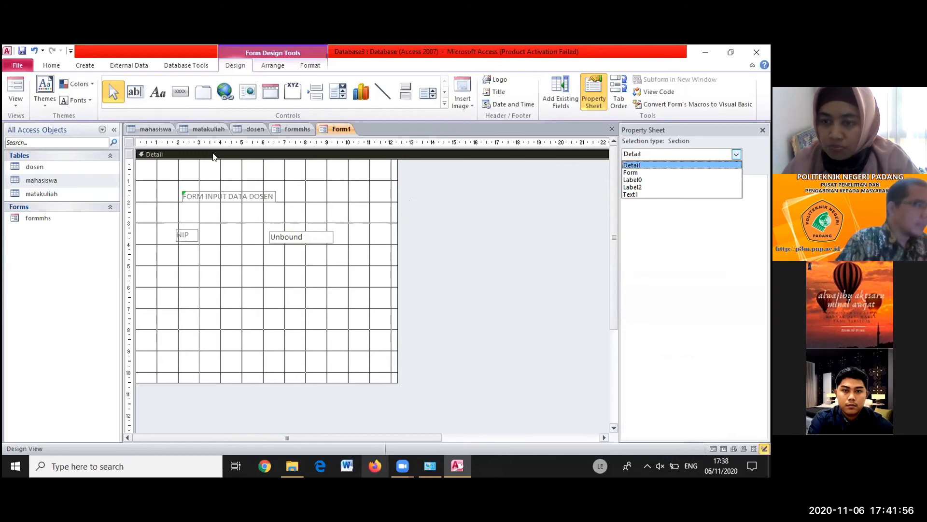
{"action": "left_click", "coordinate": [310, 148]}
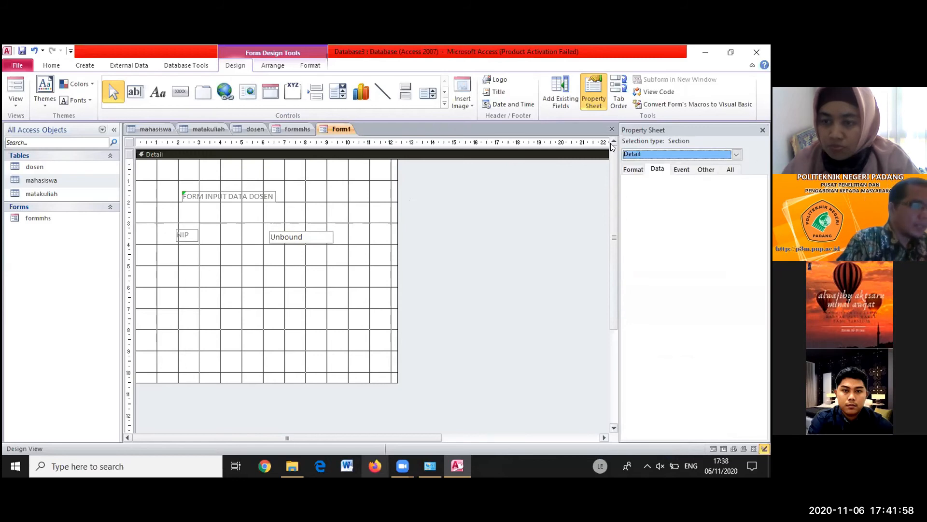
Set the form's record source to the dosen table
{"action": "left_click", "coordinate": [655, 152]}
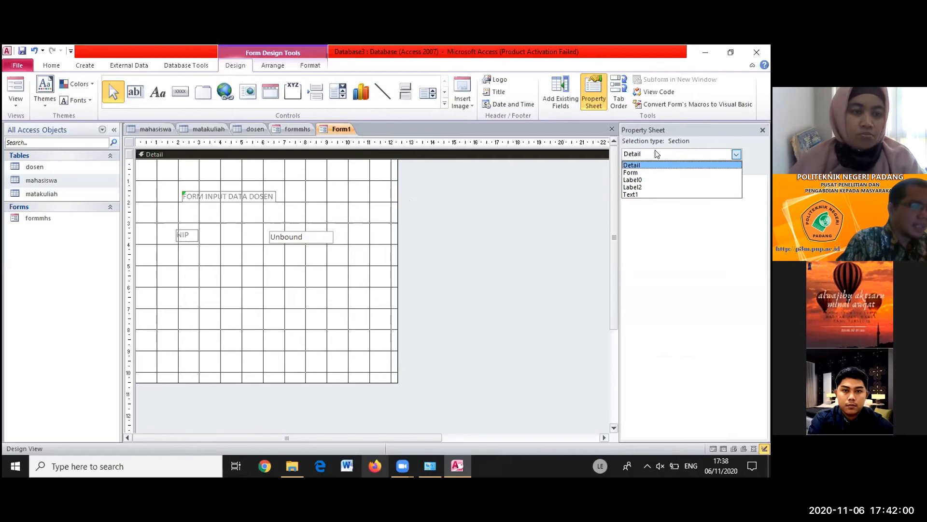
{"action": "left_click", "coordinate": [633, 171]}
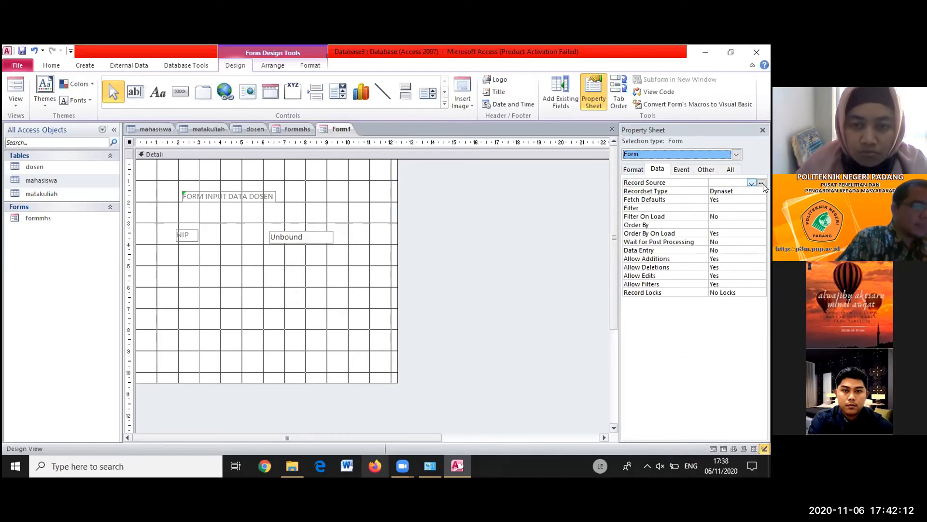
{"action": "left_click", "coordinate": [751, 182]}
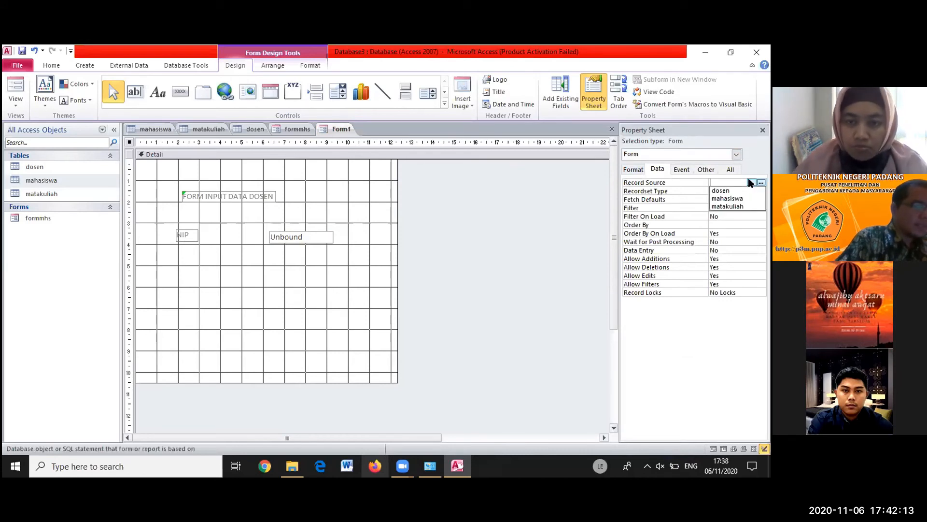
{"action": "left_click", "coordinate": [720, 191]}
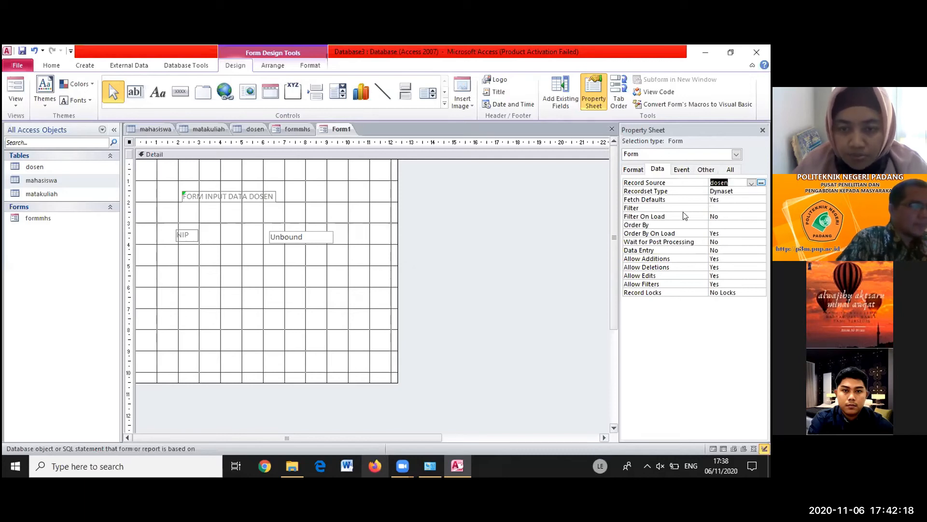
Bind the unbound text box beside the NIP label to the nip field
{"action": "left_click", "coordinate": [296, 237]}
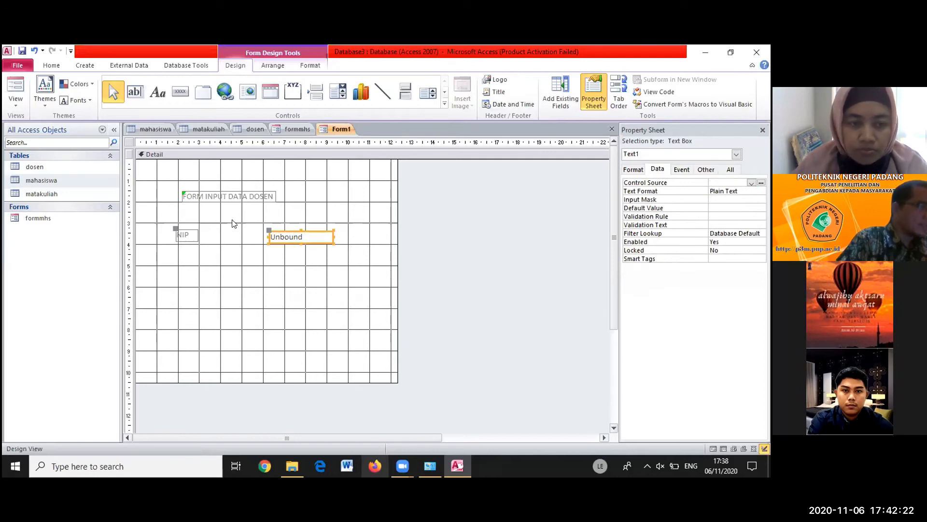
{"action": "left_click", "coordinate": [752, 183]}
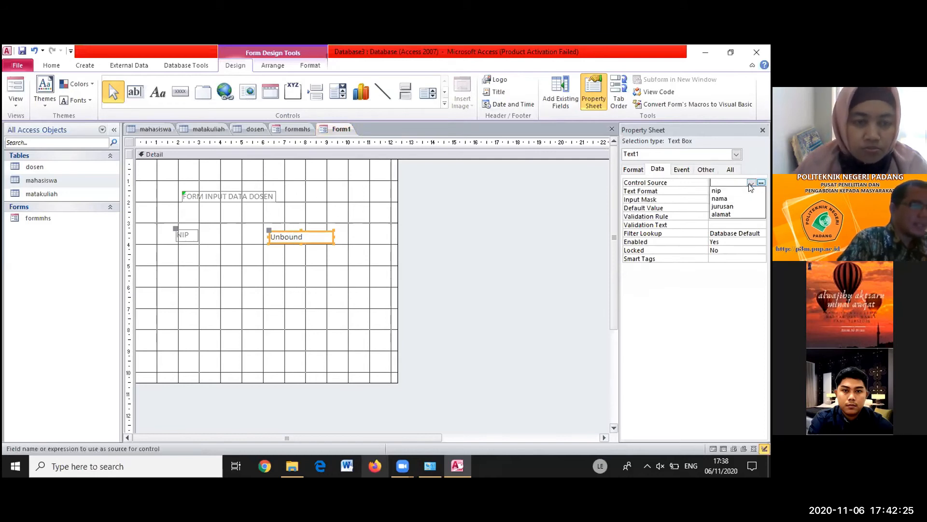
{"action": "left_click", "coordinate": [720, 190]}
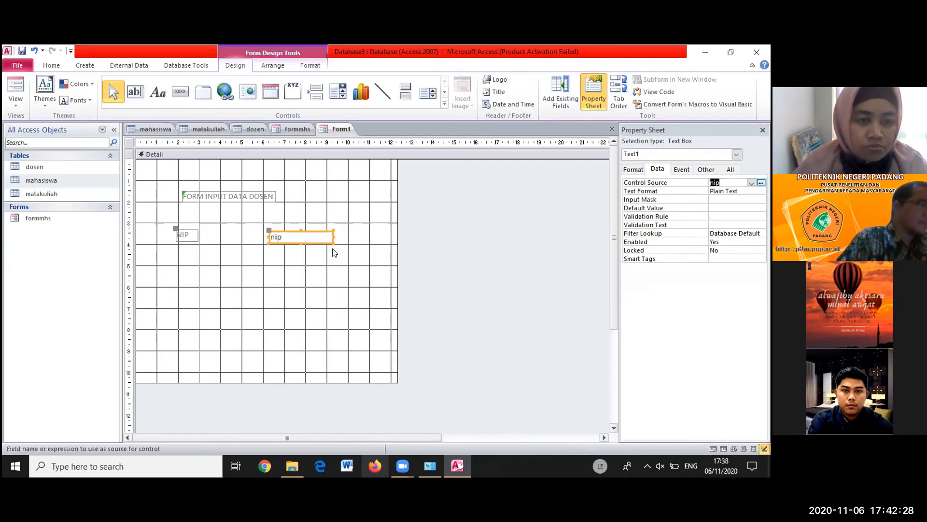
{"action": "left_click", "coordinate": [278, 274]}
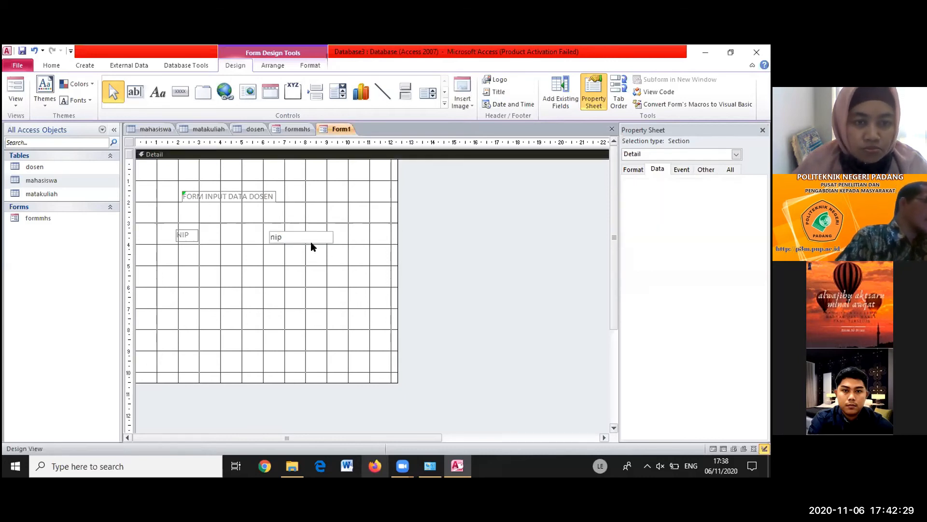
Save the form under the name Formdosen
{"action": "left_click", "coordinate": [21, 50]}
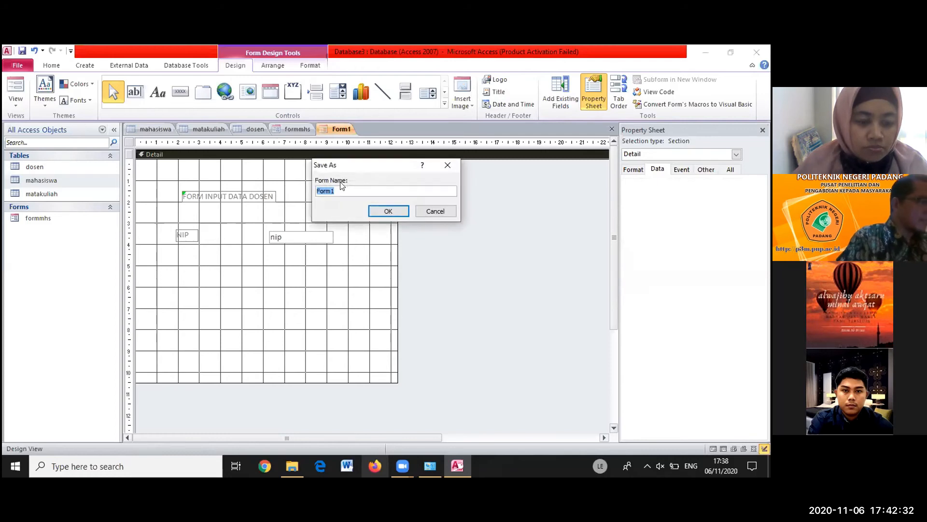
{"action": "key", "text": "Right"}
{"action": "key", "text": "BackSpace"}
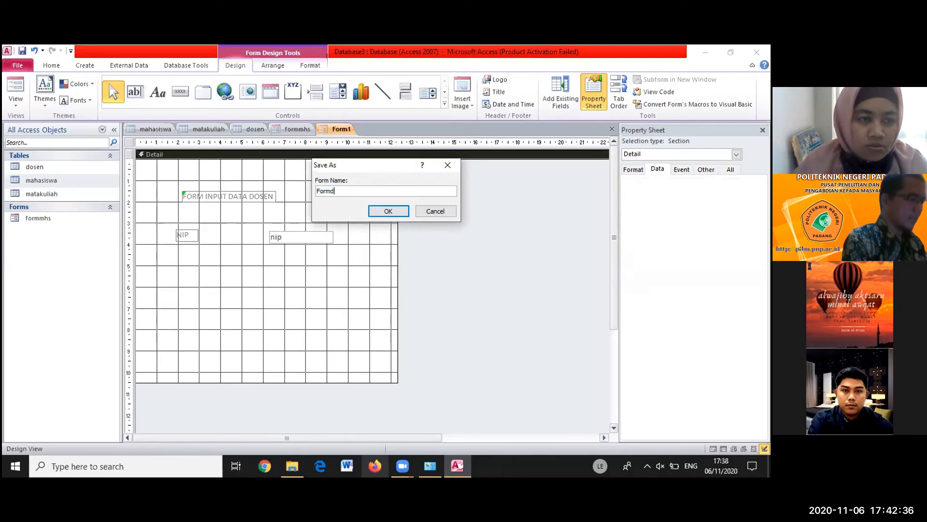
{"action": "key", "text": "Return"}
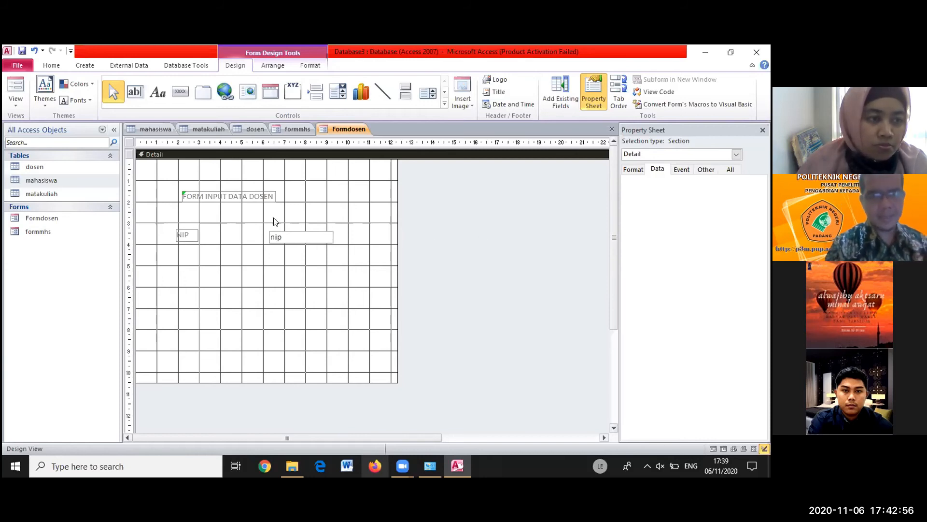
Review the nip text box's control source and the form's record source
{"action": "left_click", "coordinate": [301, 232]}
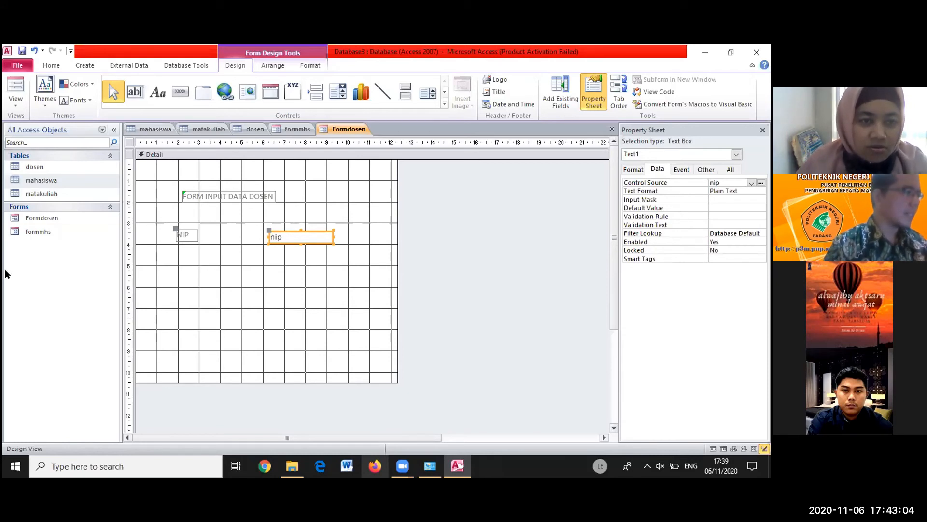
{"action": "left_click", "coordinate": [220, 174]}
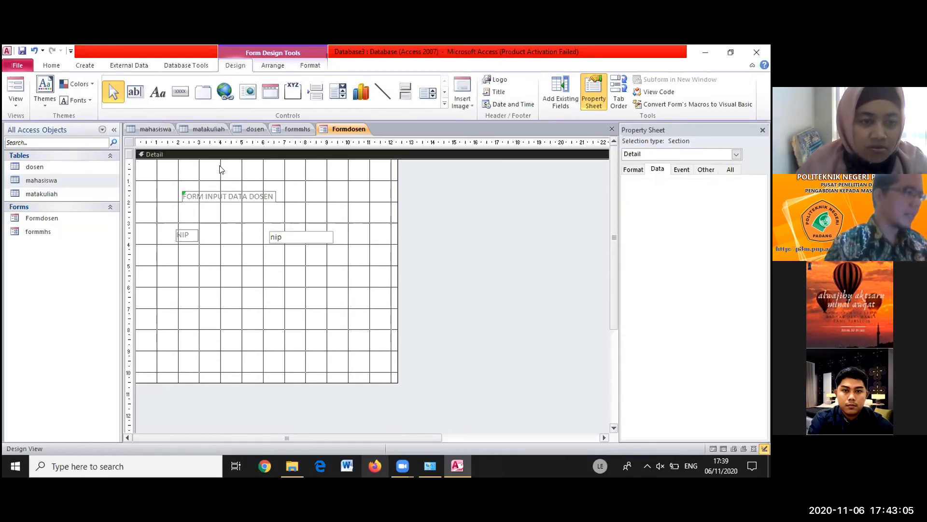
{"action": "left_click", "coordinate": [665, 156]}
{"action": "left_click", "coordinate": [667, 170]}
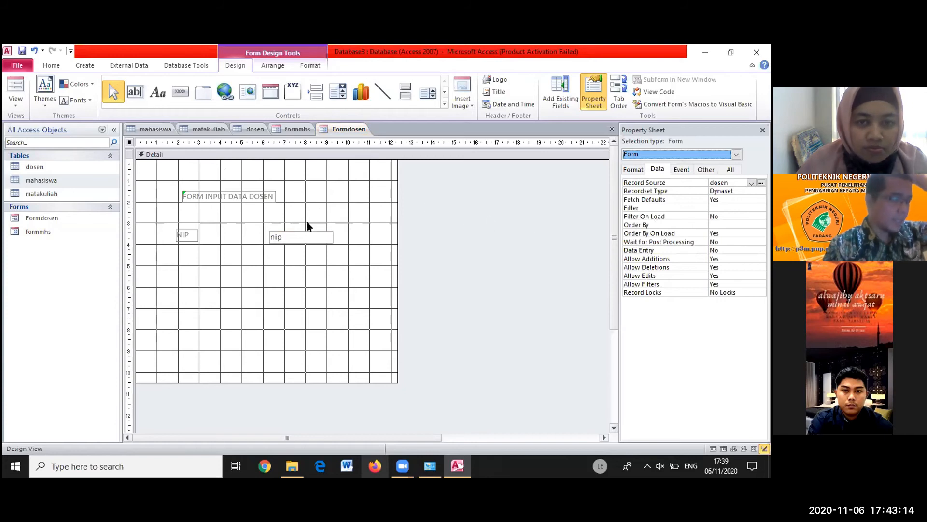
Set the NIP label's back color to Text Black
{"action": "left_click", "coordinate": [186, 234]}
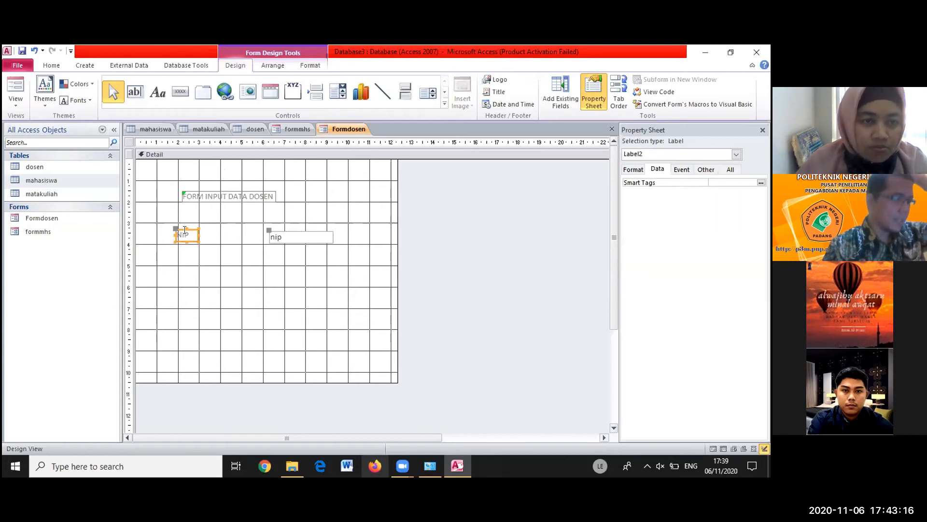
{"action": "left_click", "coordinate": [633, 169]}
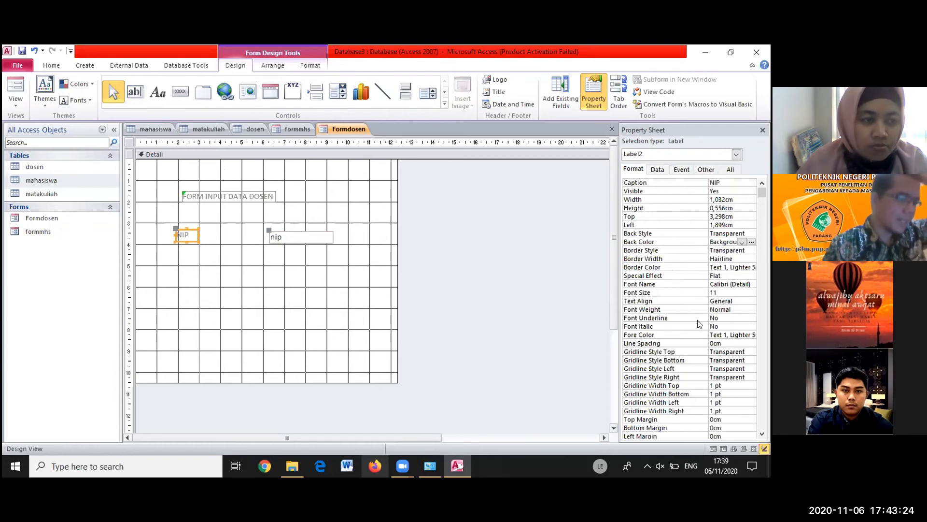
{"action": "left_click", "coordinate": [742, 241]}
{"action": "left_click", "coordinate": [727, 250]}
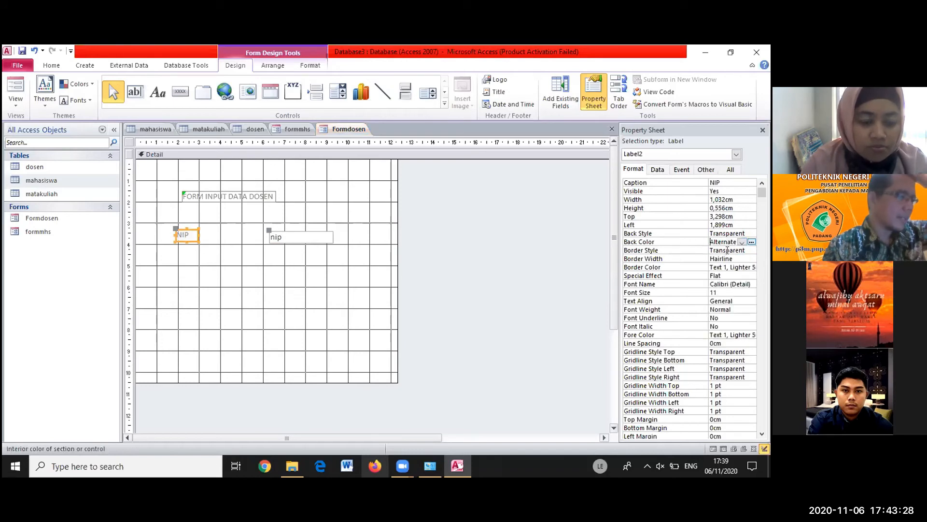
{"action": "left_click", "coordinate": [741, 242]}
{"action": "left_click", "coordinate": [728, 266]}
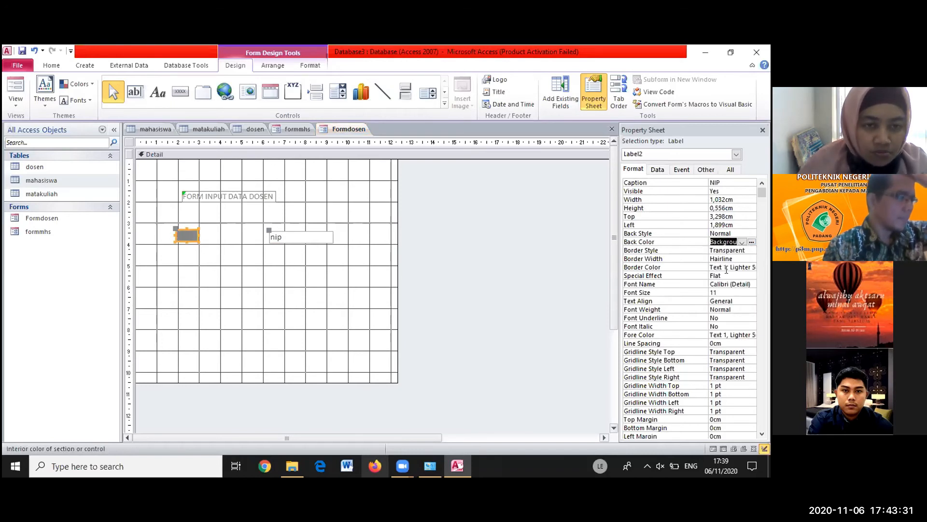
{"action": "left_click", "coordinate": [736, 243]}
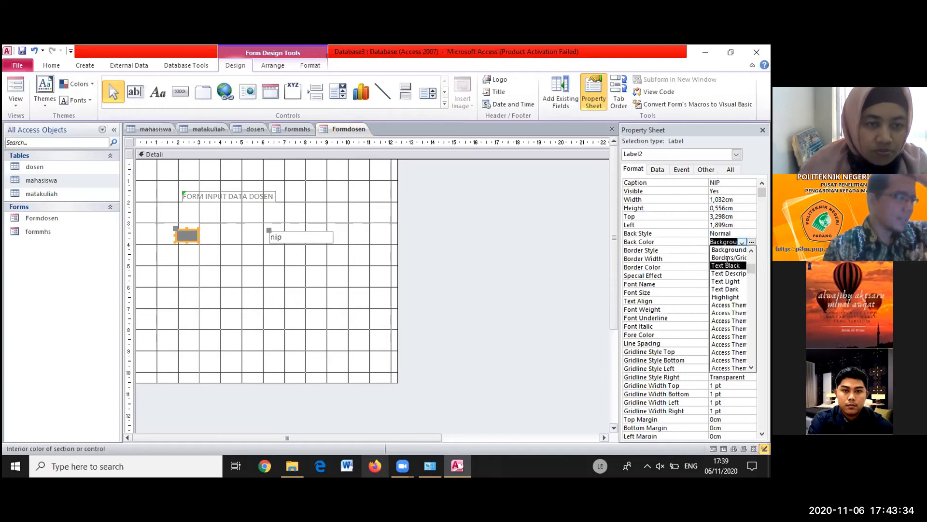
{"action": "left_click", "coordinate": [727, 259]}
{"action": "left_click", "coordinate": [491, 273]}
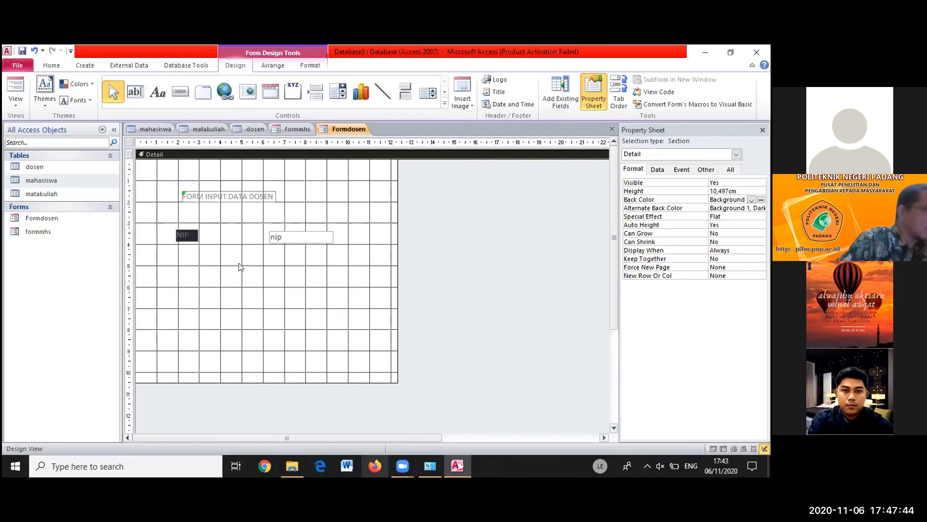
{"action": "left_click", "coordinate": [76, 166]}
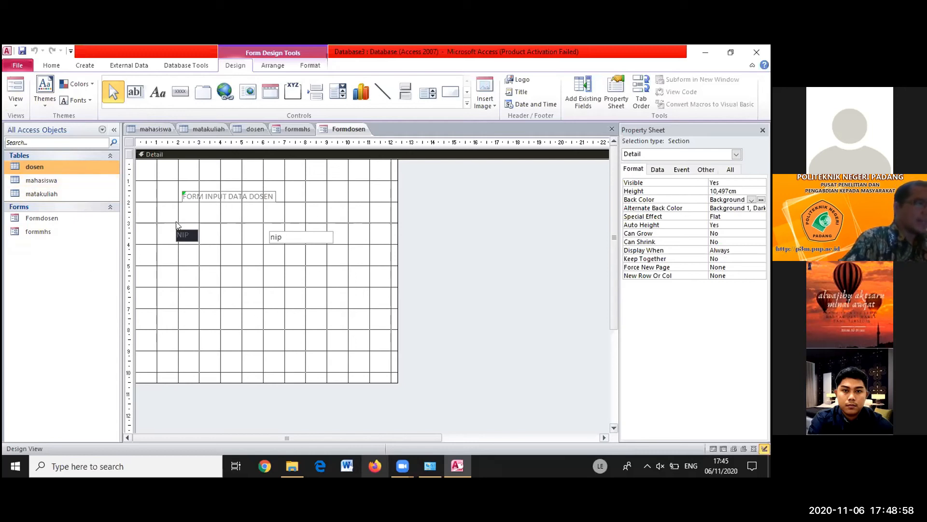
{"action": "left_click", "coordinate": [66, 185]}
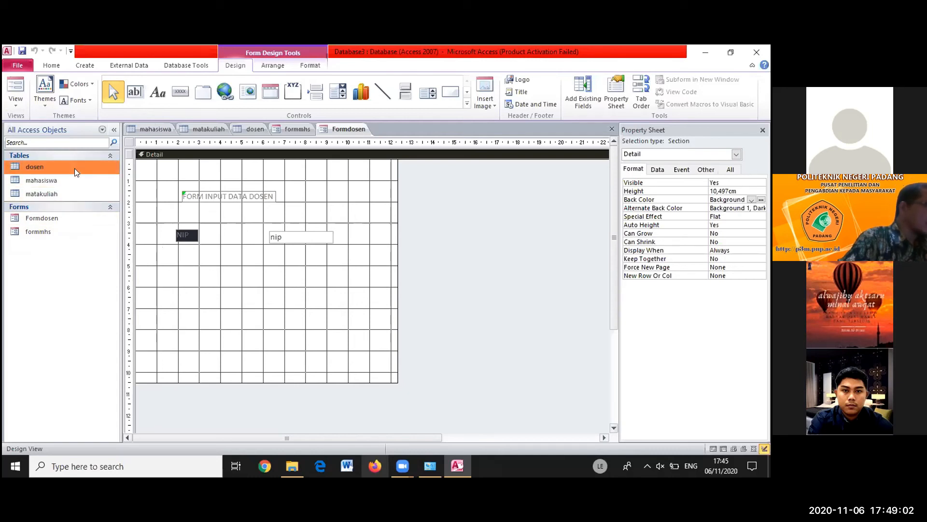
{"action": "left_click", "coordinate": [25, 155]}
{"action": "left_click", "coordinate": [25, 155]}
{"action": "left_click", "coordinate": [37, 153]}
{"action": "left_click", "coordinate": [107, 168]}
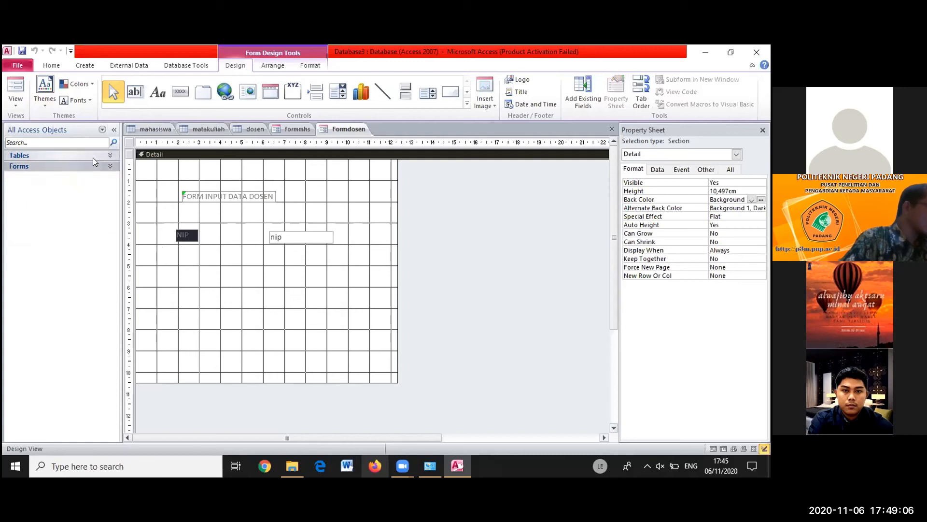
{"action": "left_click", "coordinate": [36, 155]}
{"action": "right_click", "coordinate": [35, 155]}
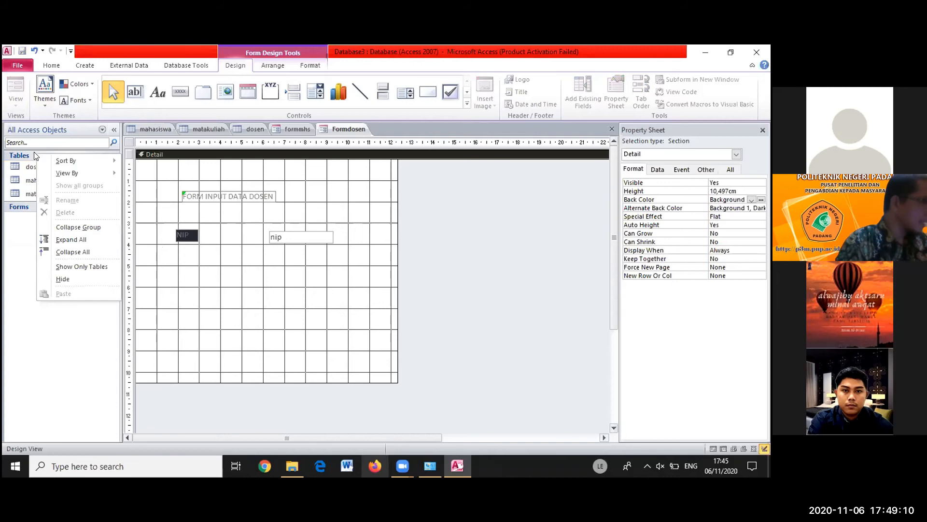
Create a new table in Design View with a Text field named nobp and a field size of 10
{"action": "left_click", "coordinate": [81, 67]}
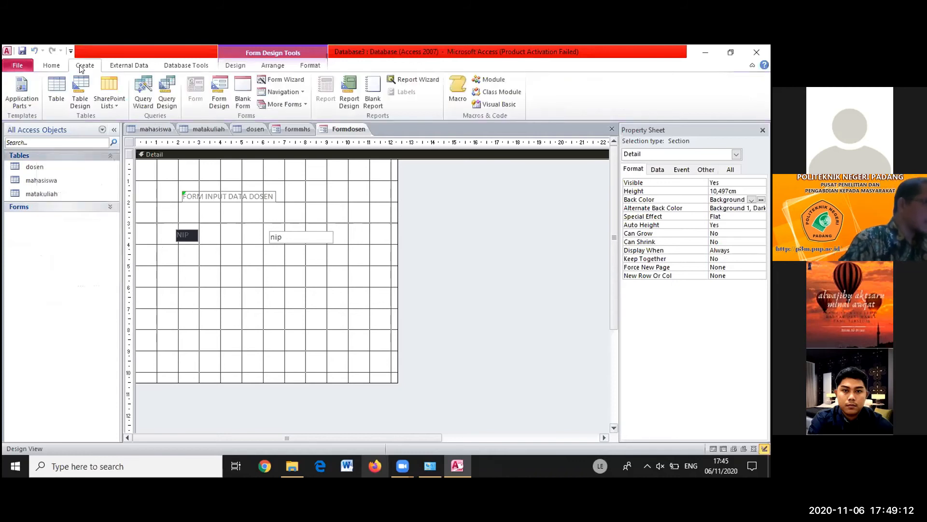
{"action": "left_click", "coordinate": [75, 99]}
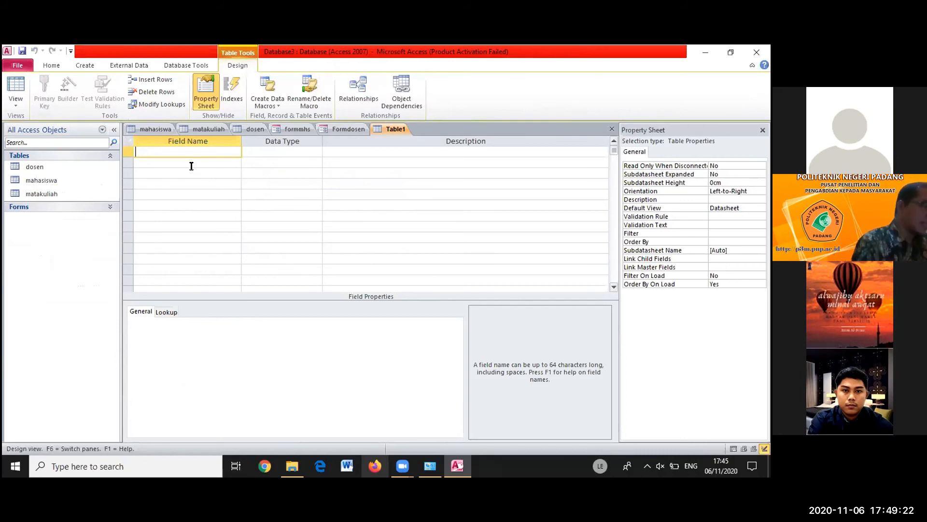
{"action": "type", "text": "obp"}
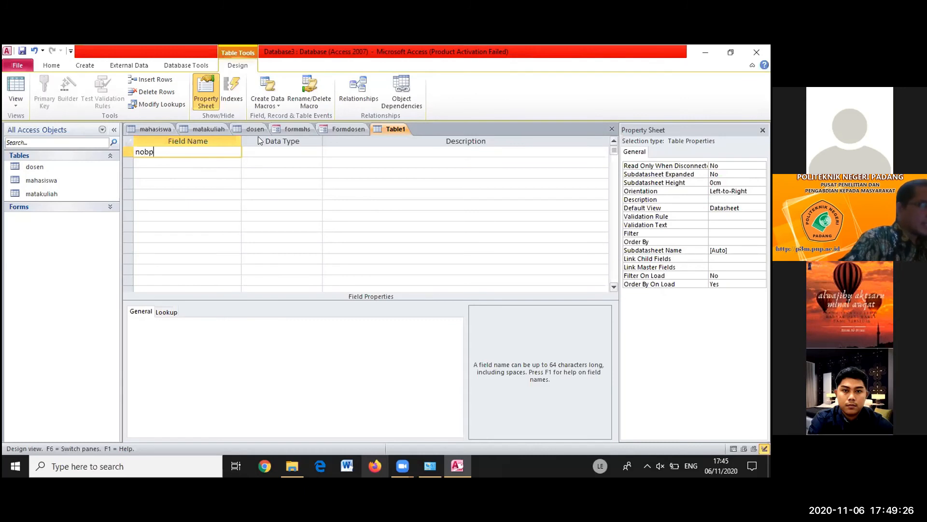
{"action": "left_click", "coordinate": [289, 151]}
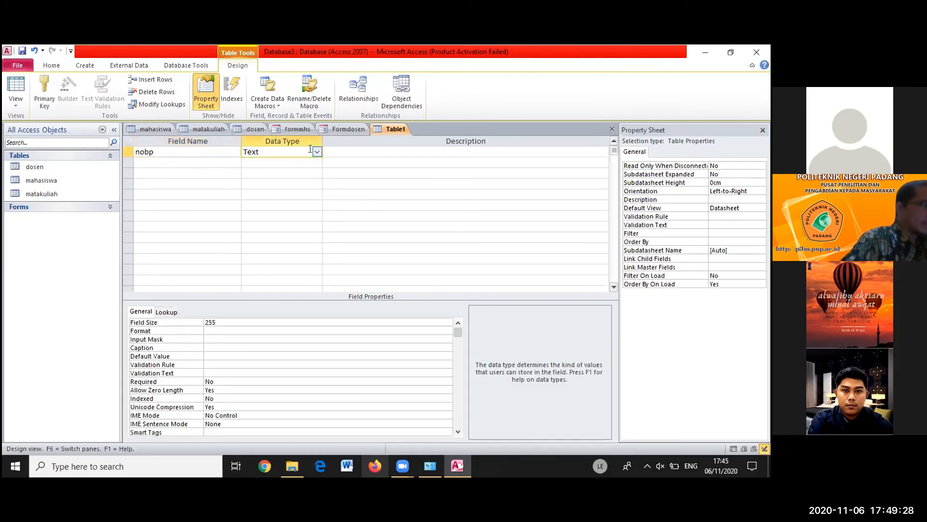
{"action": "left_click", "coordinate": [223, 324]}
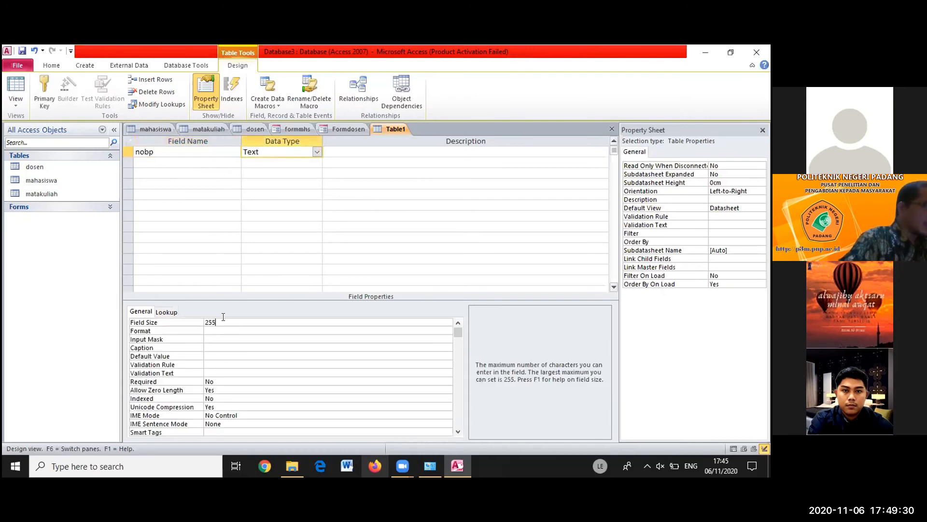
{"action": "double_click", "coordinate": [220, 319]}
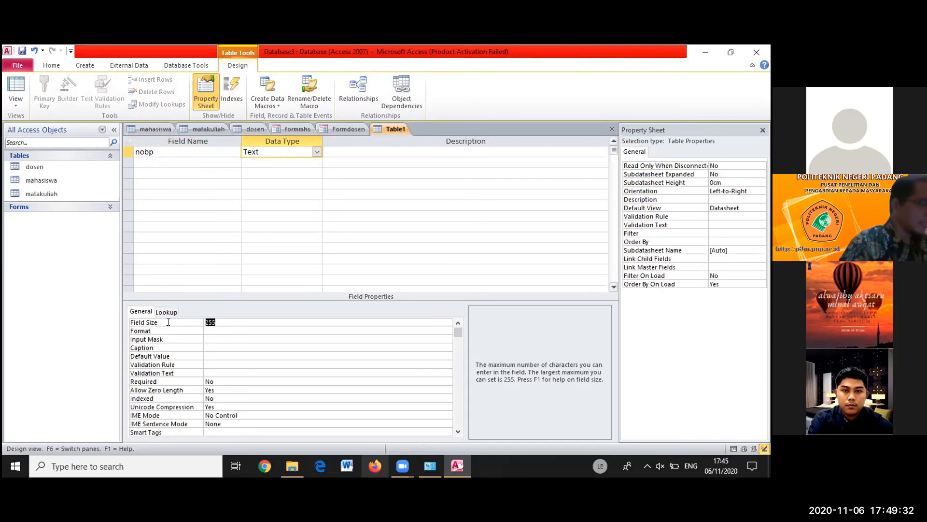
{"action": "type", "text": "10"}
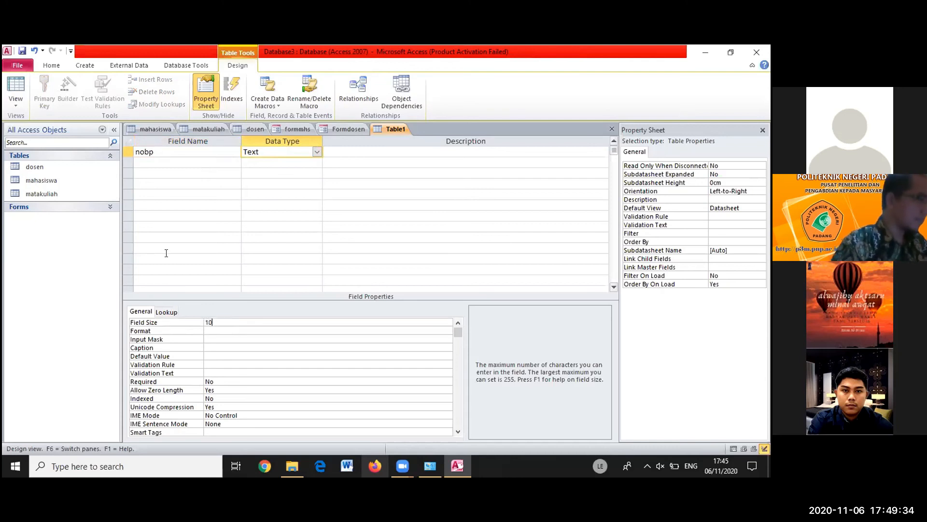
Add a Text field named kode below nobp with a field size of 6
{"action": "left_click", "coordinate": [151, 159]}
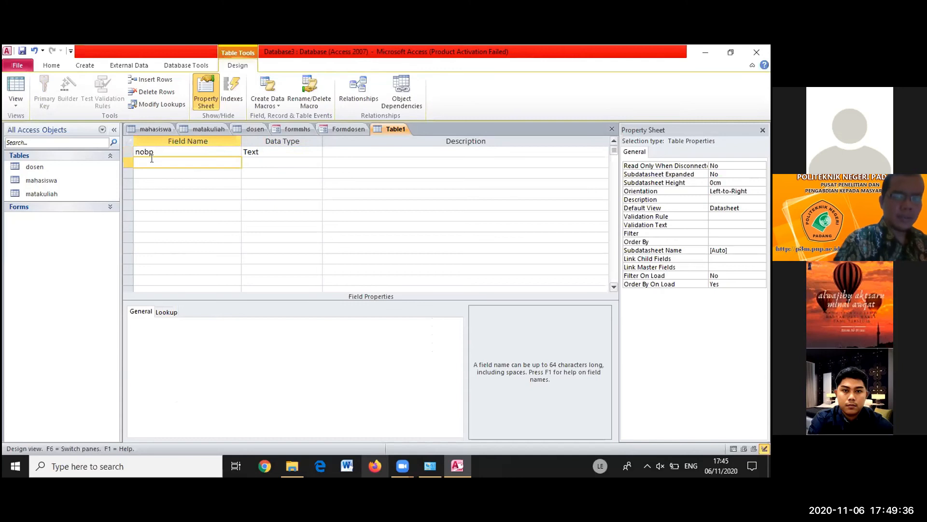
{"action": "type", "text": "kode"}
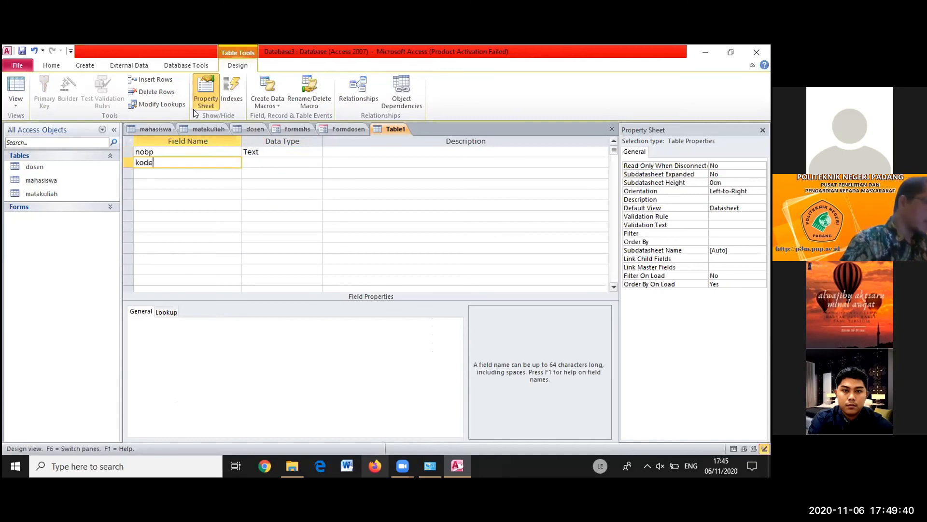
{"action": "left_click", "coordinate": [254, 162]}
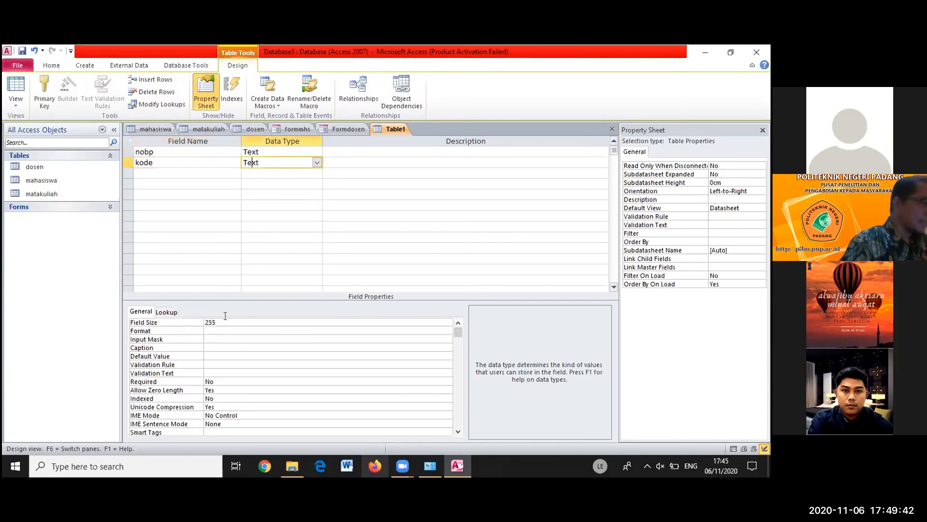
{"action": "left_click_drag", "start_coordinate": [225, 320], "coordinate": [106, 314]}
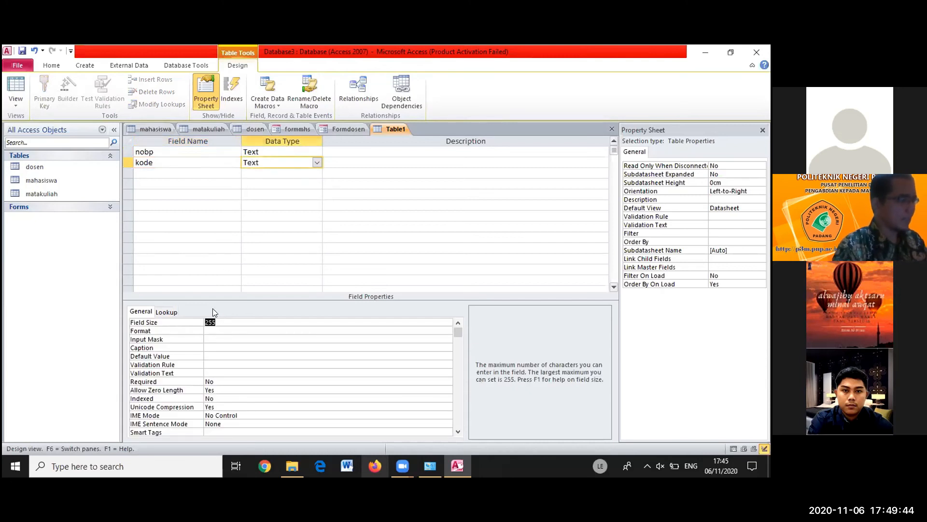
{"action": "type", "text": "6"}
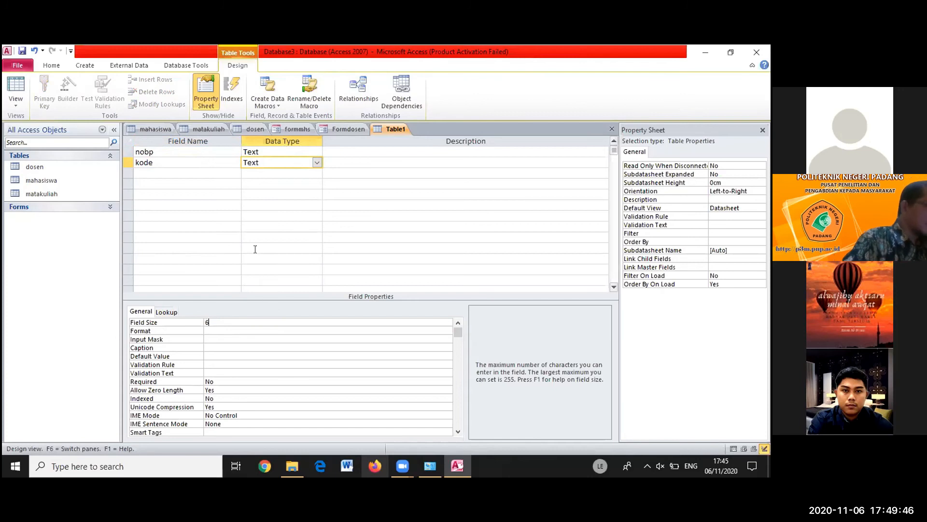
Add a Number field named nilai below kode with the field size Byte
{"action": "left_click", "coordinate": [177, 172]}
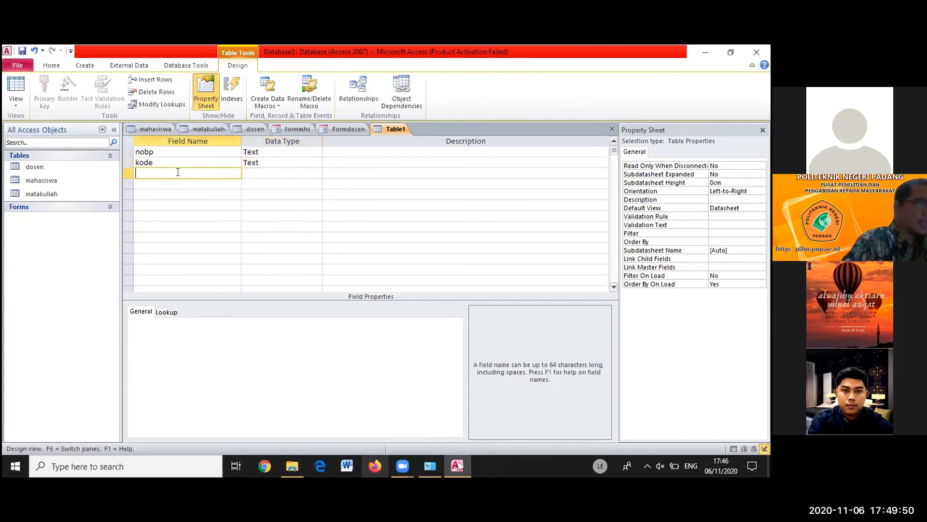
{"action": "type", "text": "nil"}
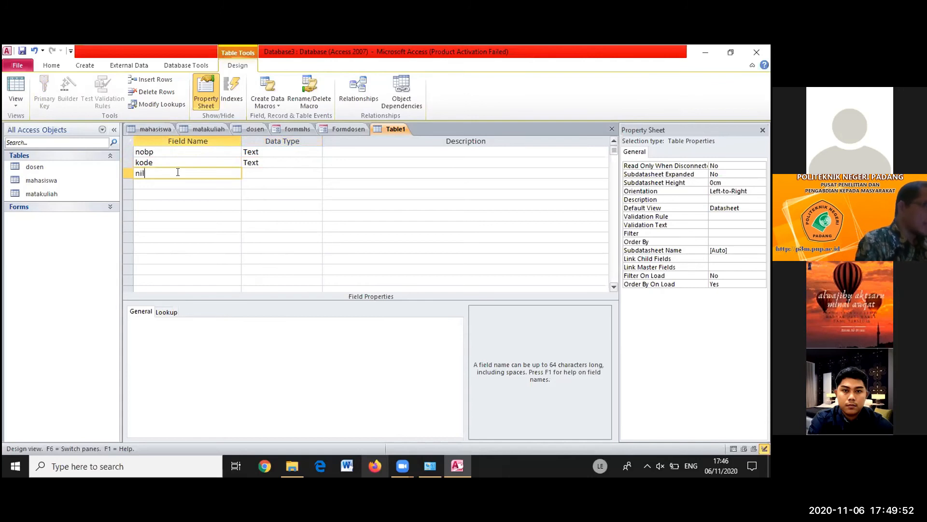
{"action": "type", "text": "ai"}
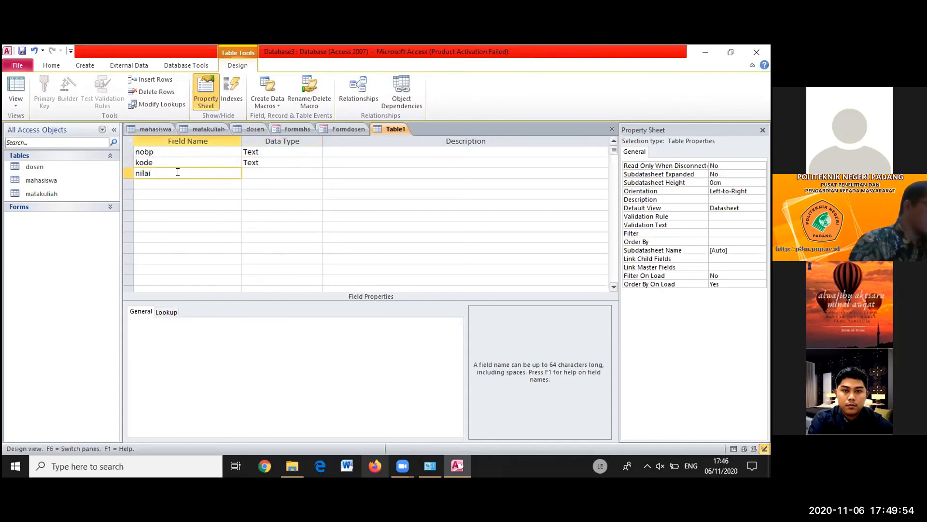
{"action": "left_click", "coordinate": [276, 173]}
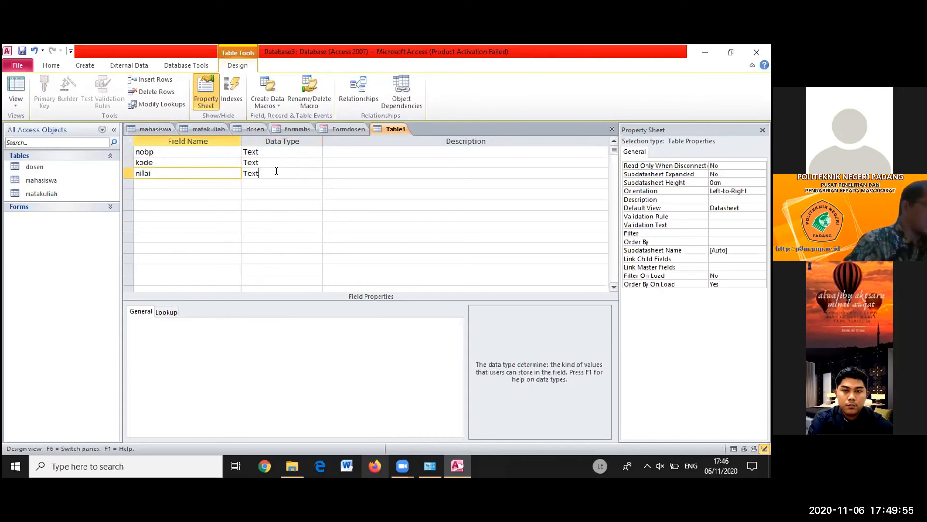
{"action": "left_click", "coordinate": [314, 173]}
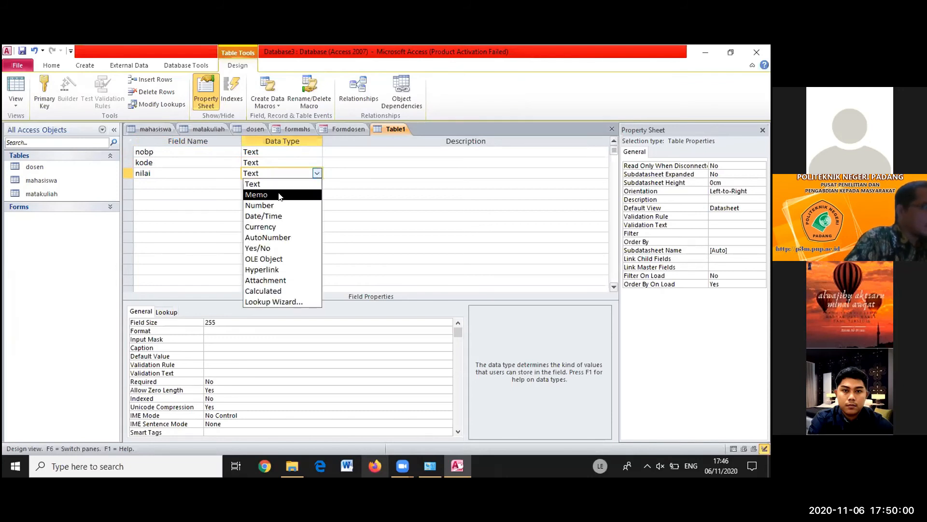
{"action": "left_click", "coordinate": [258, 206]}
{"action": "left_click", "coordinate": [234, 322]}
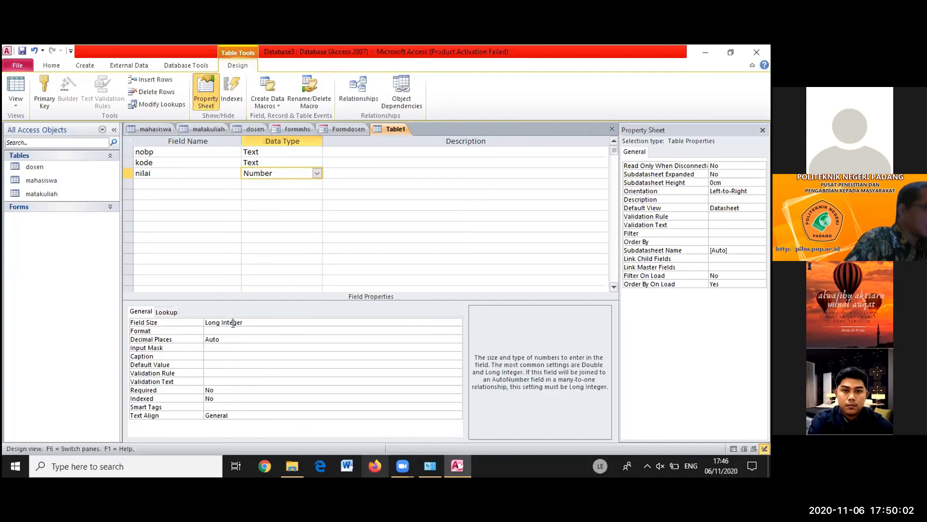
{"action": "left_click", "coordinate": [457, 322]}
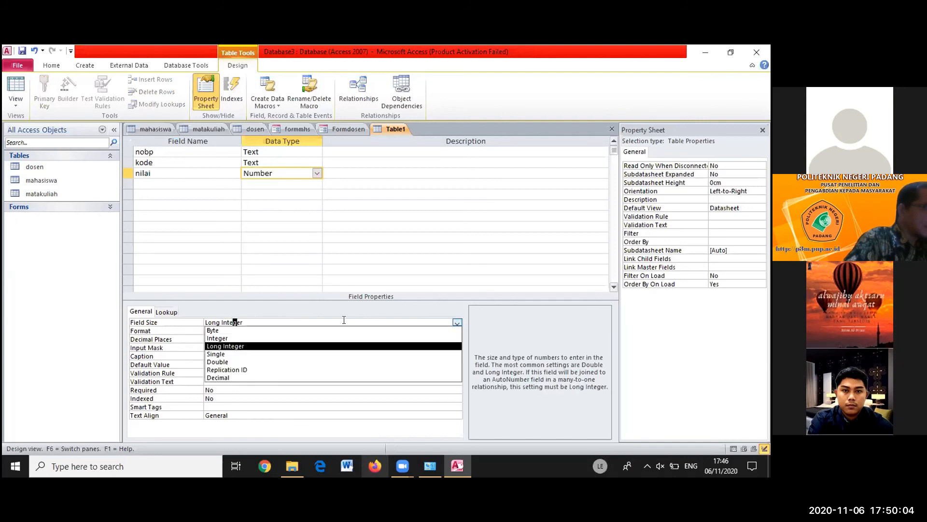
{"action": "left_click", "coordinate": [301, 329]}
{"action": "left_click", "coordinate": [304, 195]}
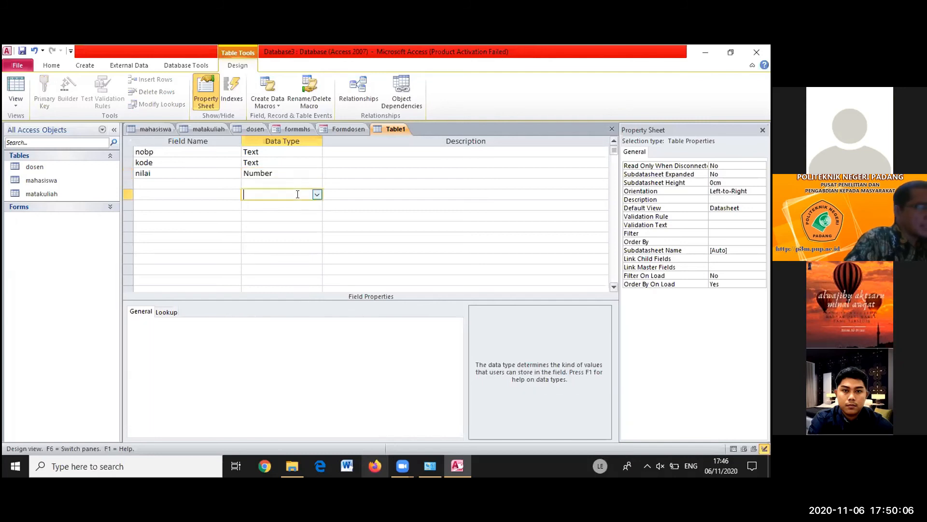
{"action": "left_click", "coordinate": [288, 171]}
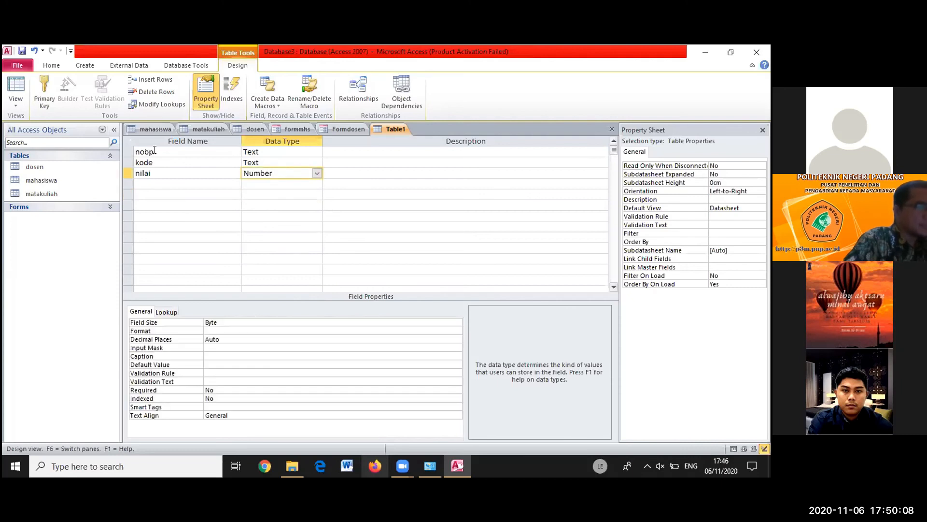
Save the new table under the name krs and let the program create a primary key
{"action": "right_click", "coordinate": [399, 131]}
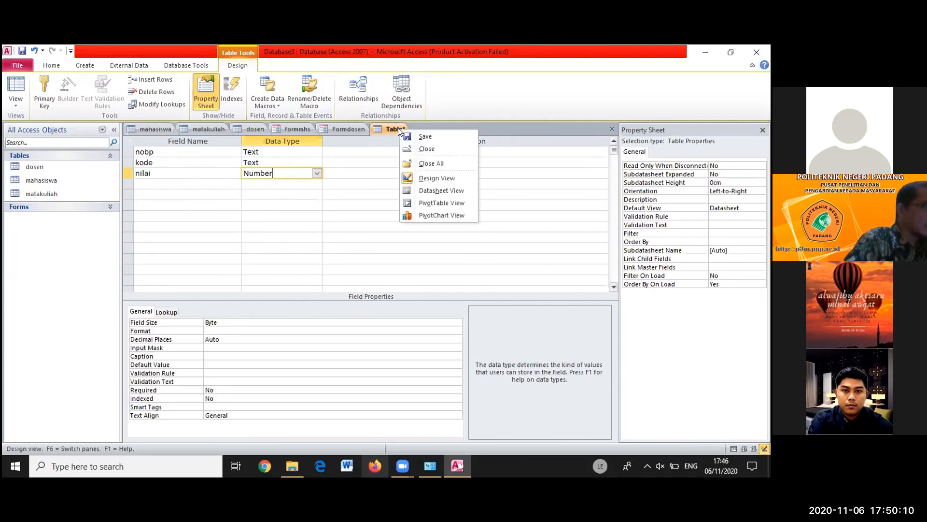
{"action": "left_click", "coordinate": [424, 137]}
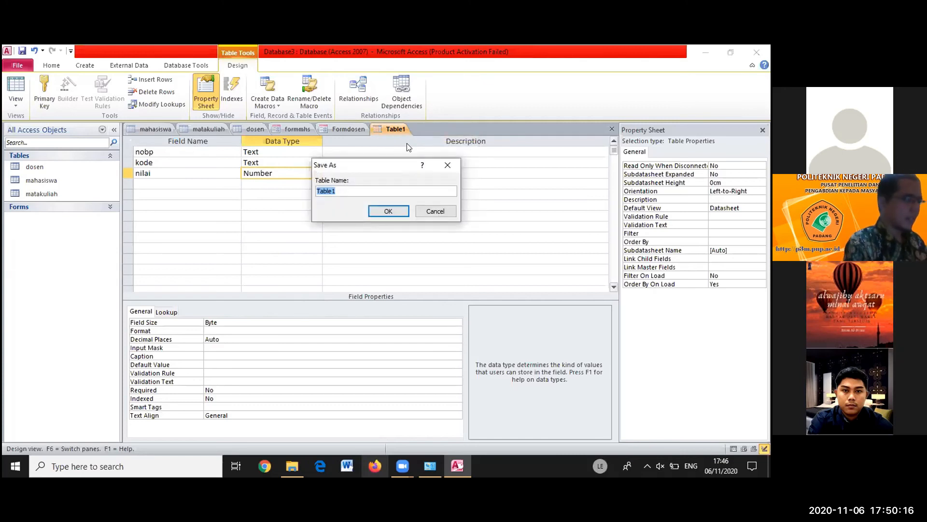
{"action": "type", "text": "krs"}
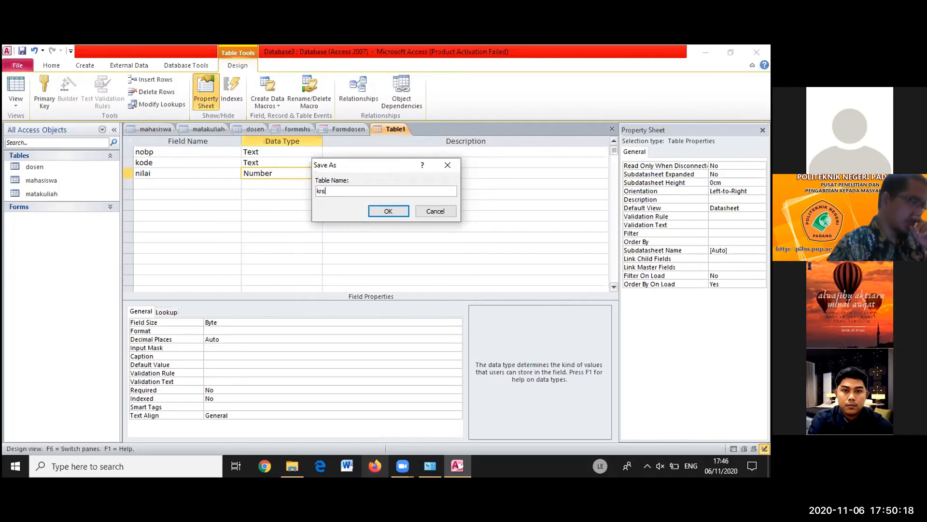
{"action": "left_click", "coordinate": [388, 211]}
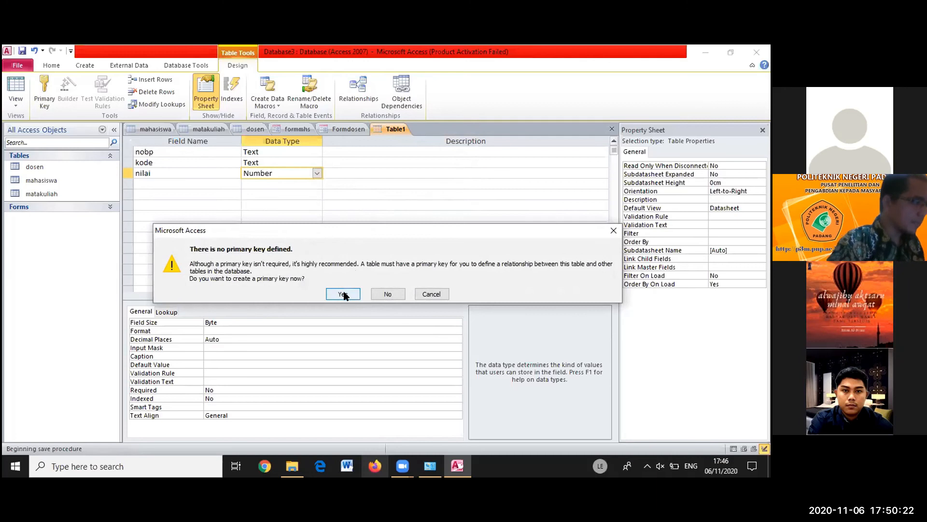
{"action": "left_click", "coordinate": [344, 294]}
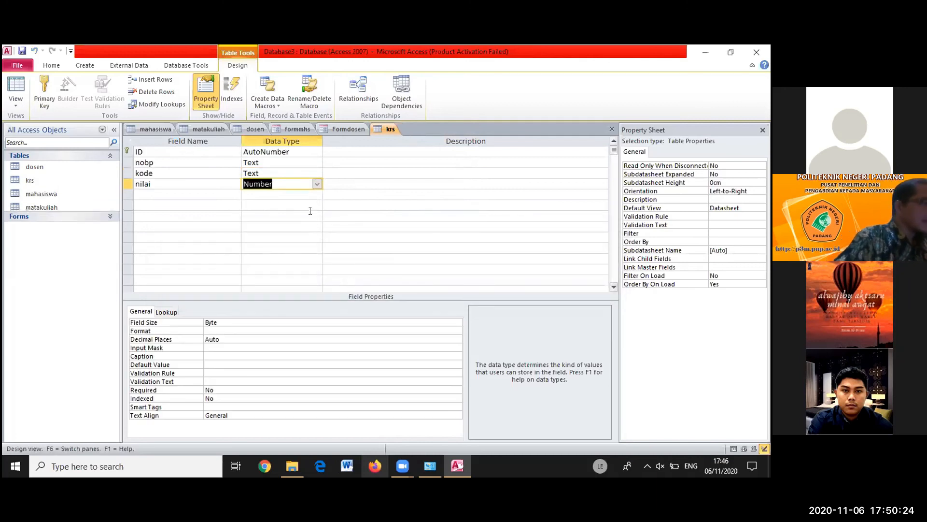
Delete the ID AutoNumber field from the krs table together with its primary key
{"action": "left_click", "coordinate": [127, 151]}
{"action": "right_click", "coordinate": [126, 150]}
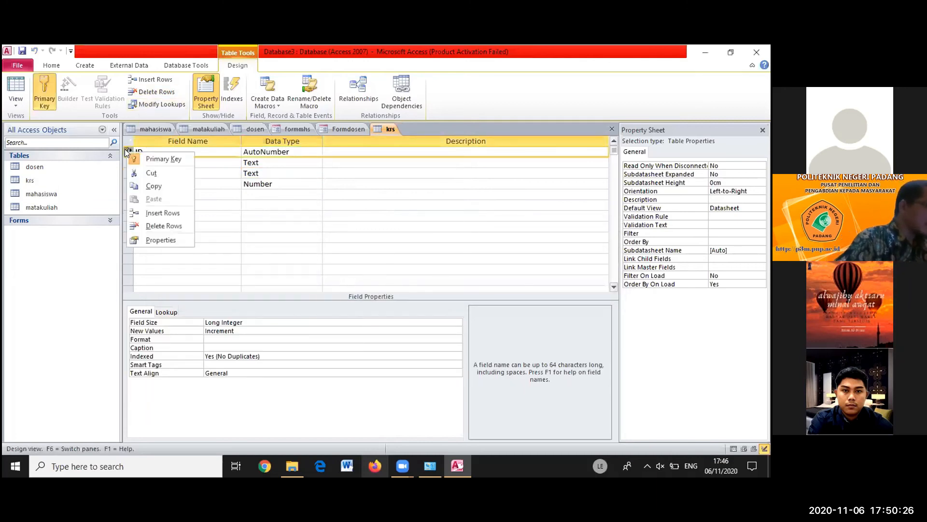
{"action": "left_click", "coordinate": [158, 224]}
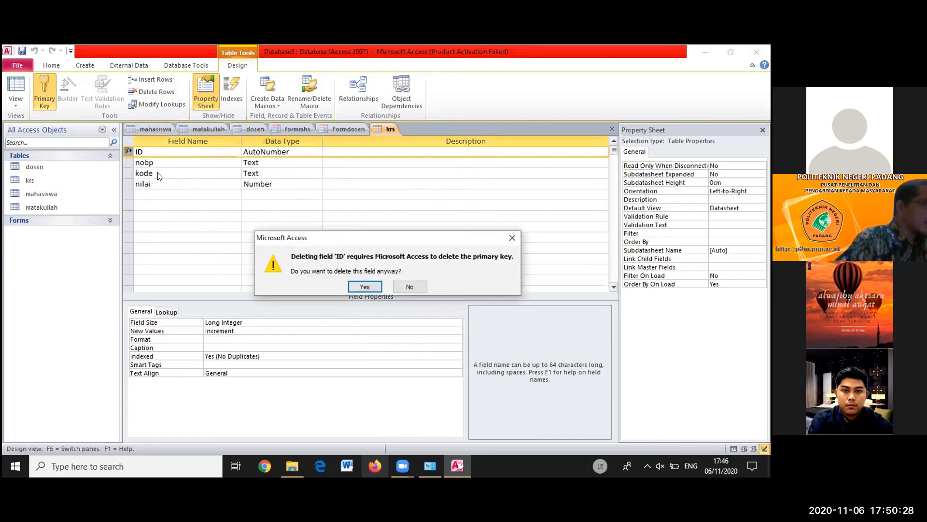
{"action": "left_click", "coordinate": [364, 285]}
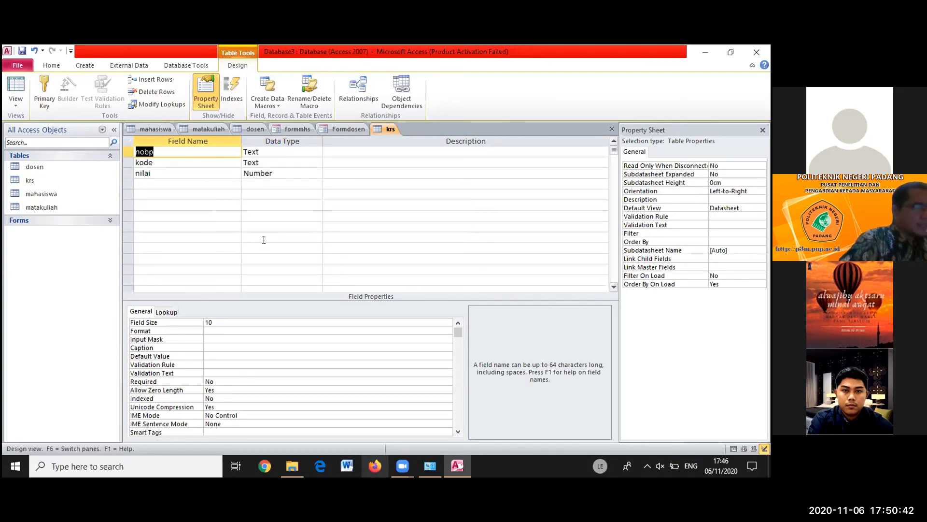
Make nobp and kode together the primary key of the krs table and switch the table to Datasheet view
{"action": "left_click", "coordinate": [260, 183]}
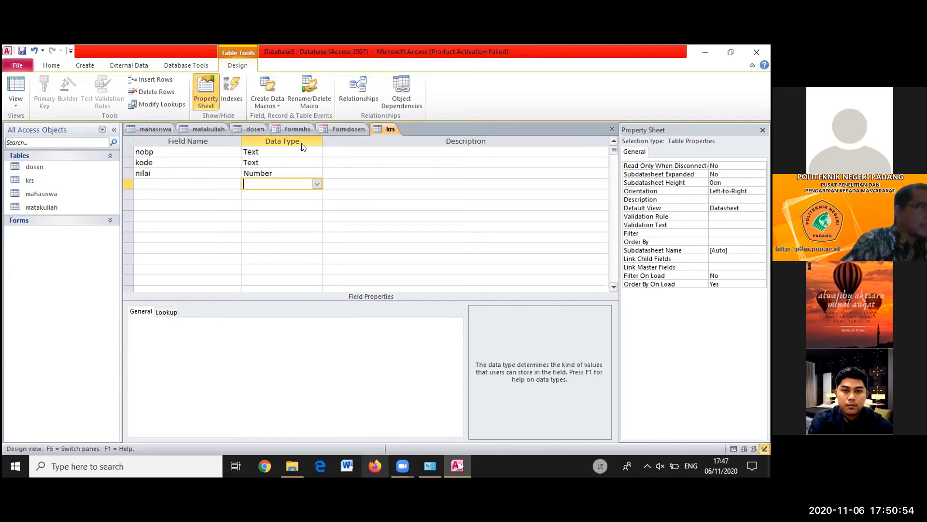
{"action": "left_click_drag", "start_coordinate": [125, 151], "coordinate": [123, 158]}
{"action": "left_click", "coordinate": [153, 152]}
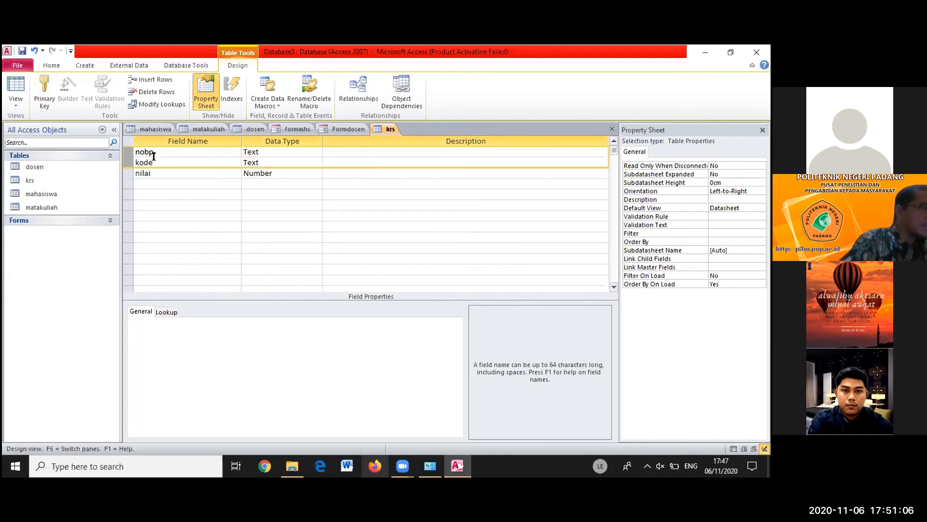
{"action": "right_click", "coordinate": [126, 155]}
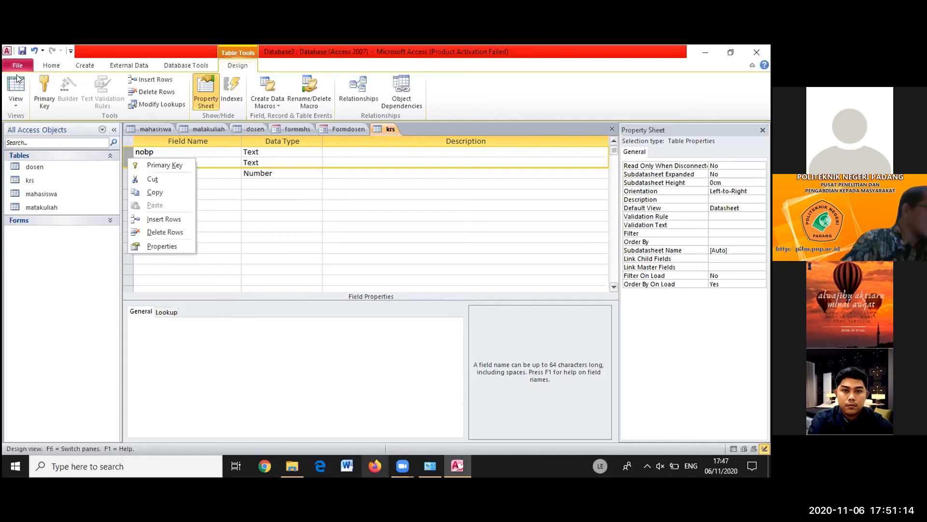
{"action": "left_click", "coordinate": [144, 164]}
{"action": "left_click", "coordinate": [182, 183]}
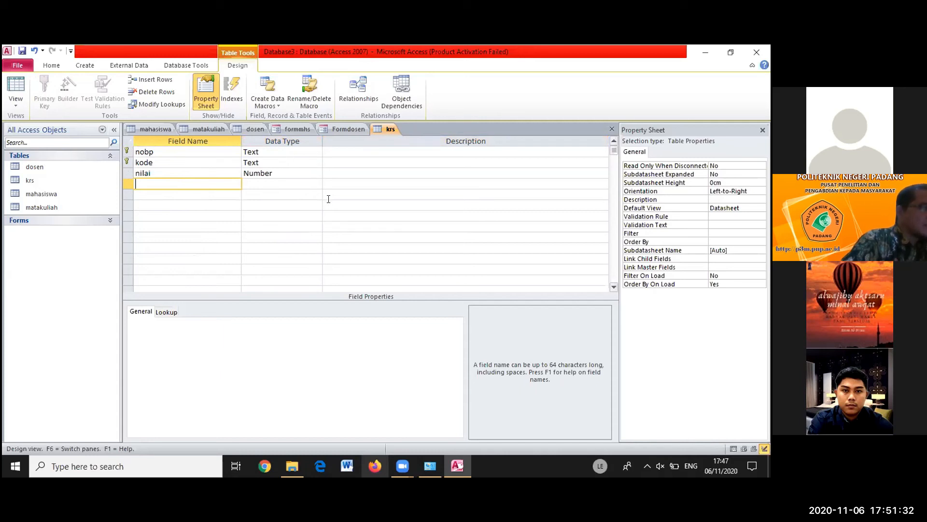
{"action": "left_click", "coordinate": [265, 226]}
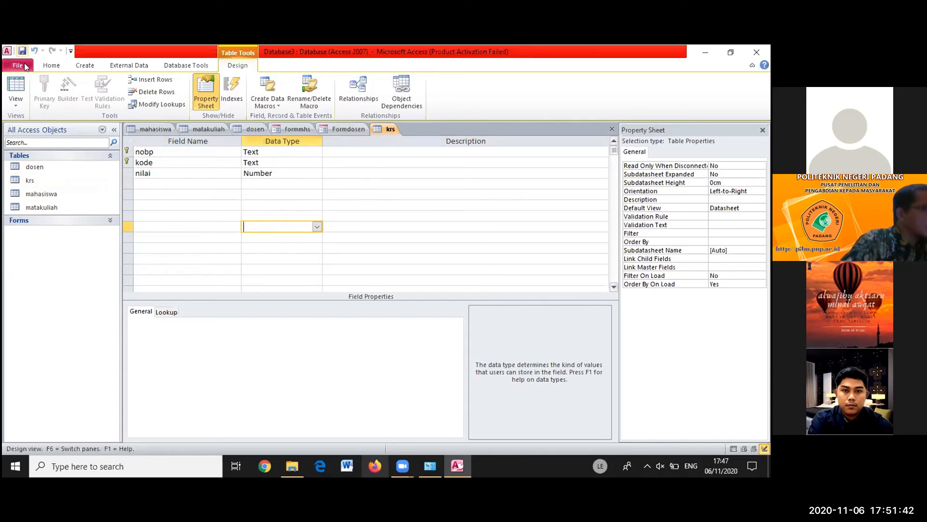
{"action": "left_click", "coordinate": [13, 100]}
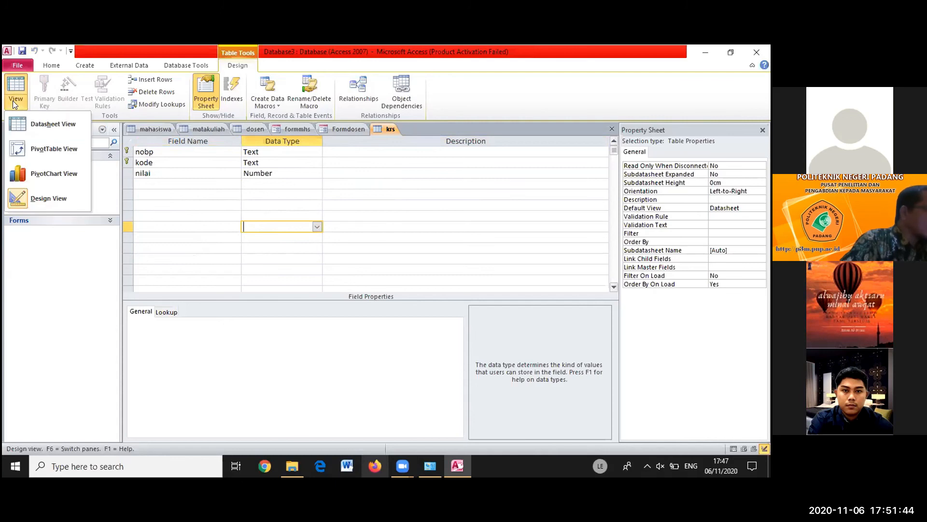
{"action": "left_click", "coordinate": [32, 124]}
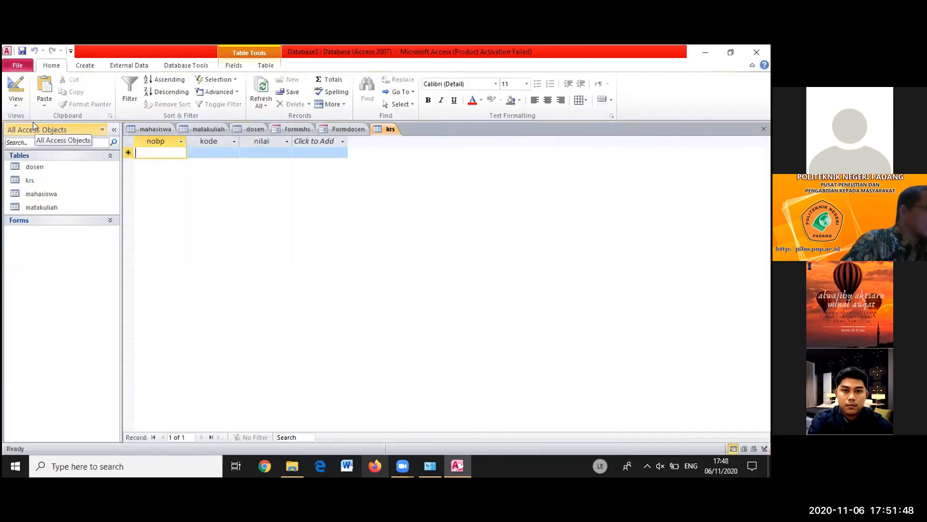
Enter a record in the matakuliah table with kode 000001, nama DBMS, sks 2 and semester Ganjil
{"action": "left_click", "coordinate": [213, 129]}
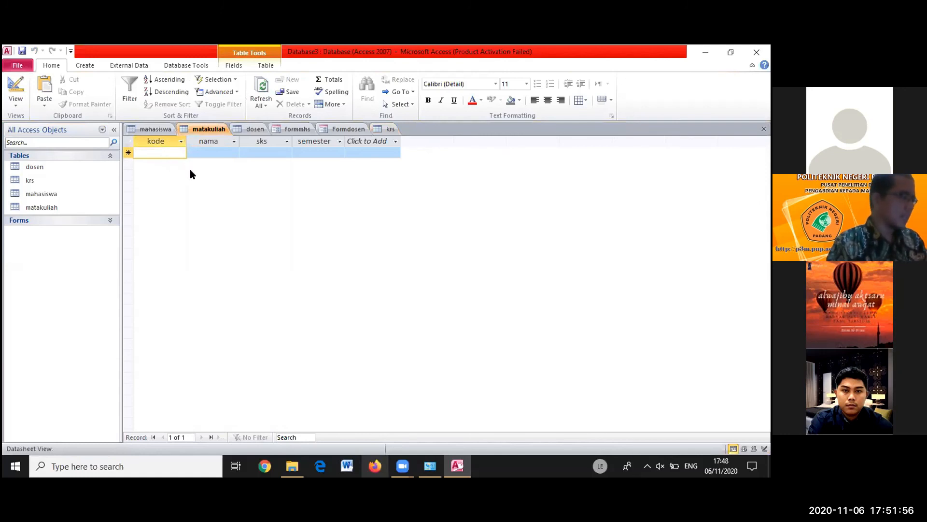
{"action": "type", "text": "000000"}
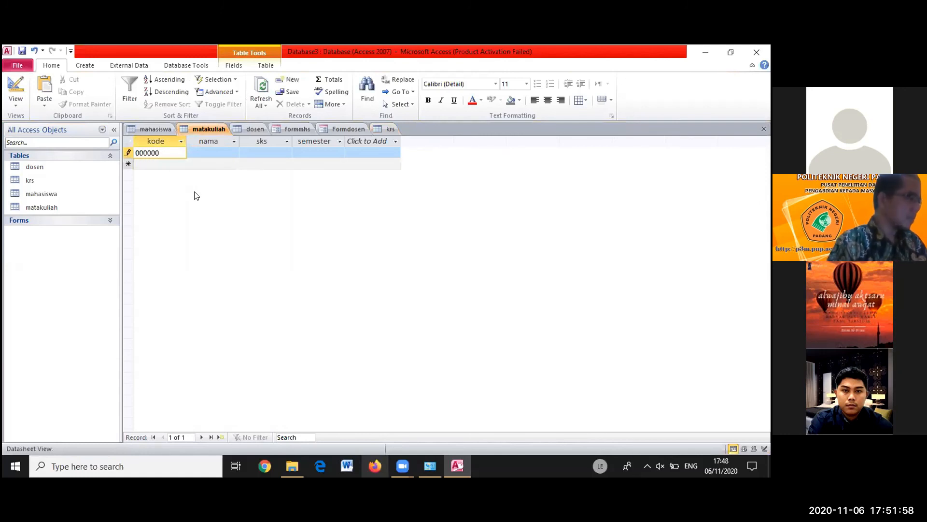
{"action": "key", "text": "BackSpace"}
{"action": "type", "text": "1"}
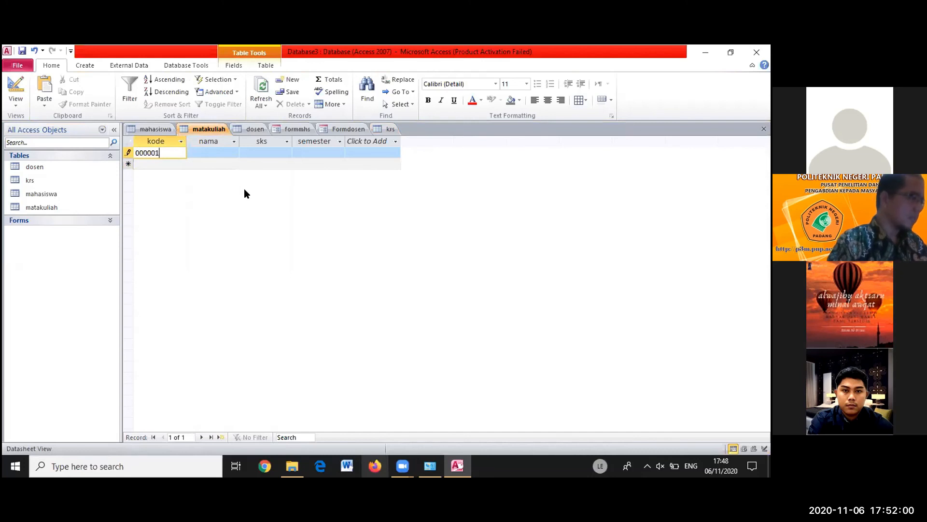
{"action": "left_click", "coordinate": [215, 151]}
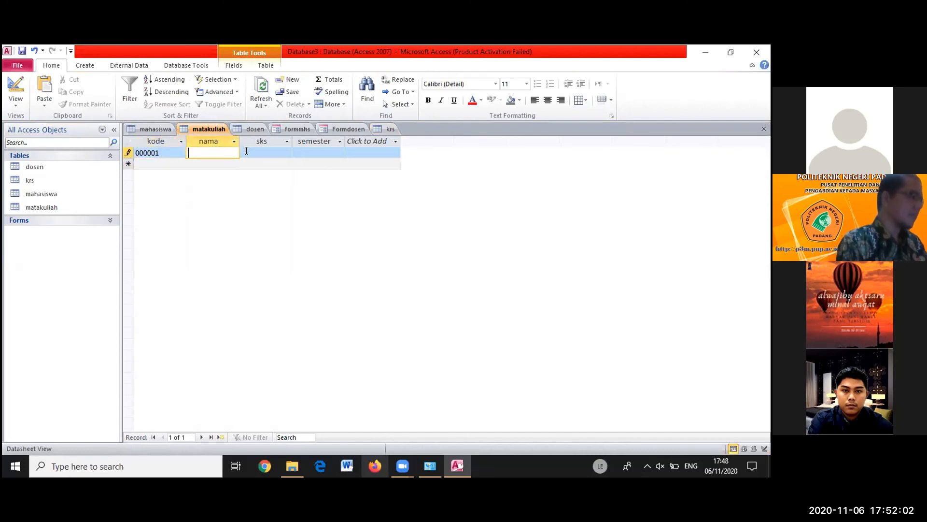
{"action": "type", "text": "DB"}
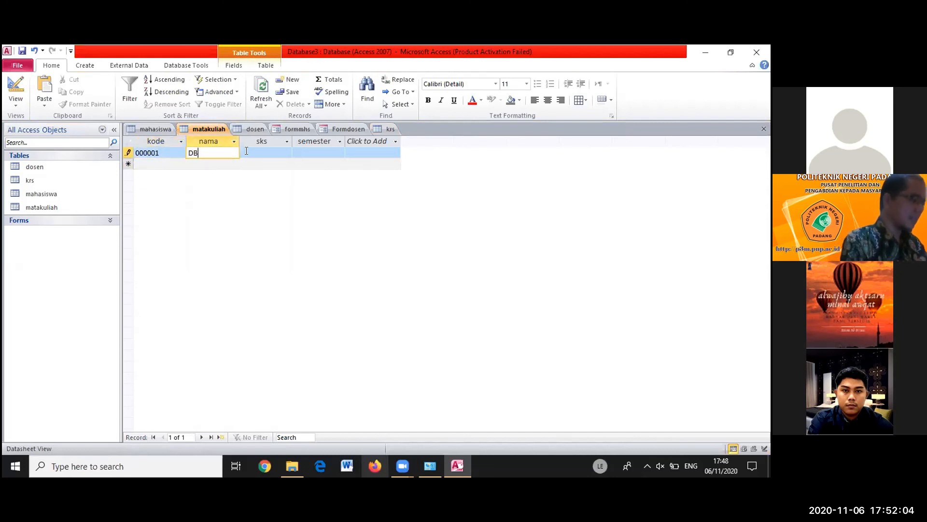
{"action": "type", "text": "MS"}
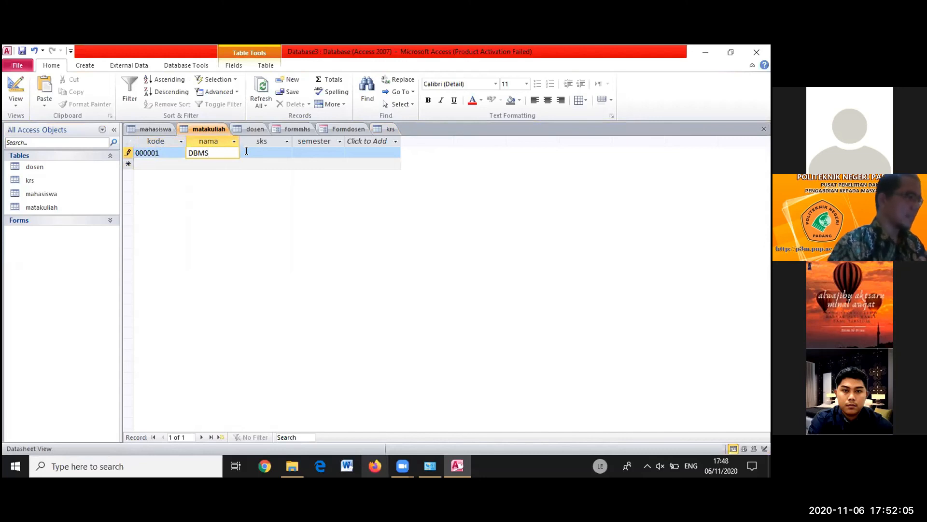
{"action": "left_click", "coordinate": [271, 153]}
{"action": "type", "text": "2"}
{"action": "left_click", "coordinate": [324, 151]}
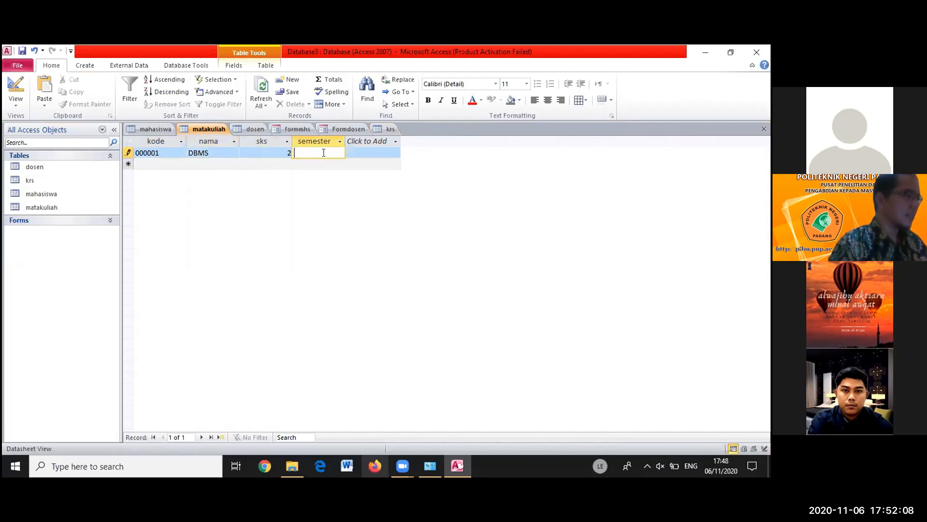
{"action": "type", "text": "Gani"}
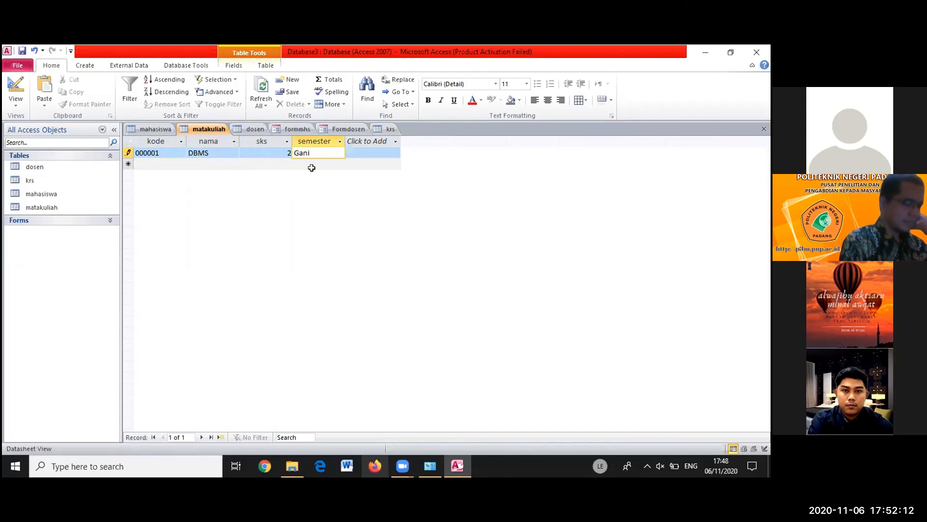
{"action": "type", "text": "jil"}
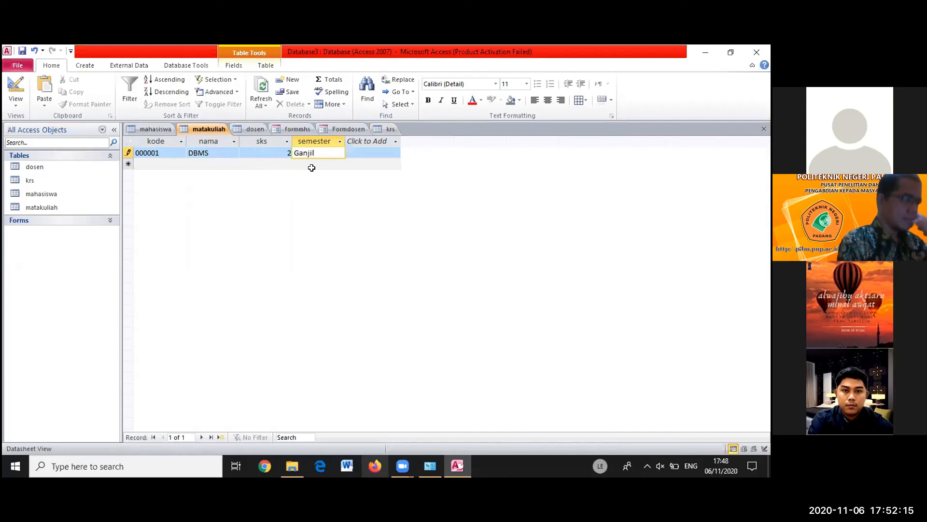
{"action": "key", "text": "Return"}
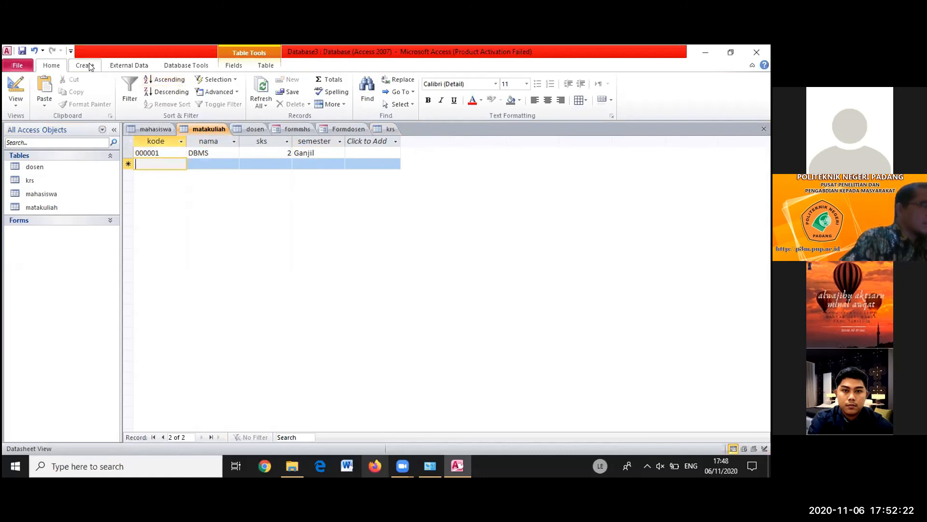
{"action": "left_click", "coordinate": [189, 63]}
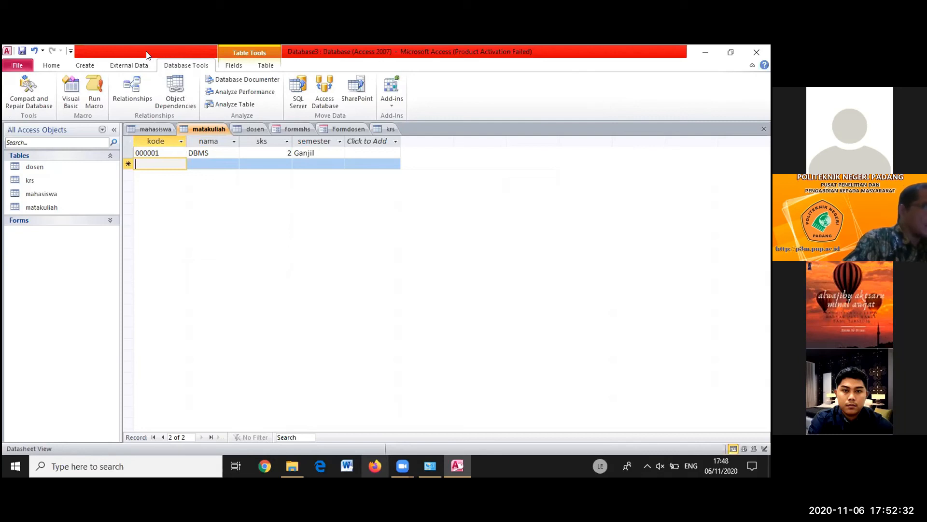
{"action": "left_click", "coordinate": [53, 66]}
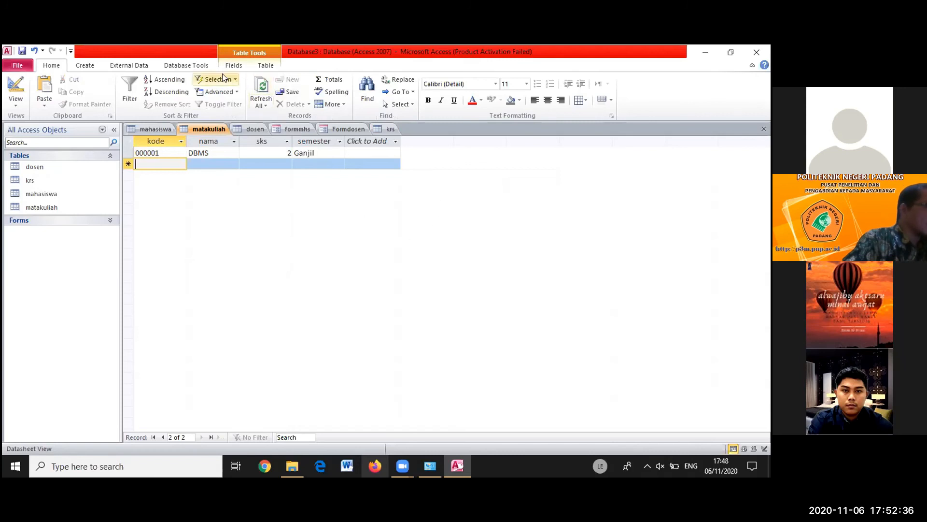
{"action": "left_click", "coordinate": [197, 66]}
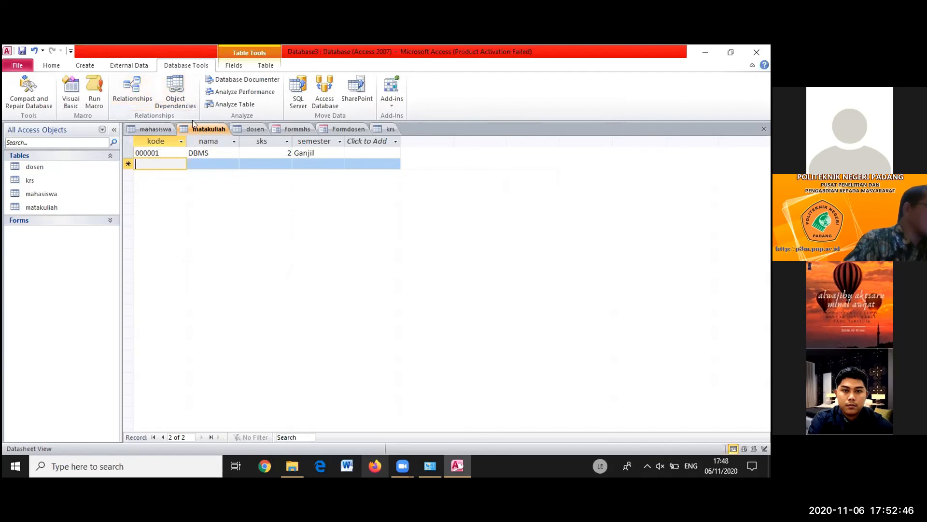
{"action": "left_click", "coordinate": [139, 87]}
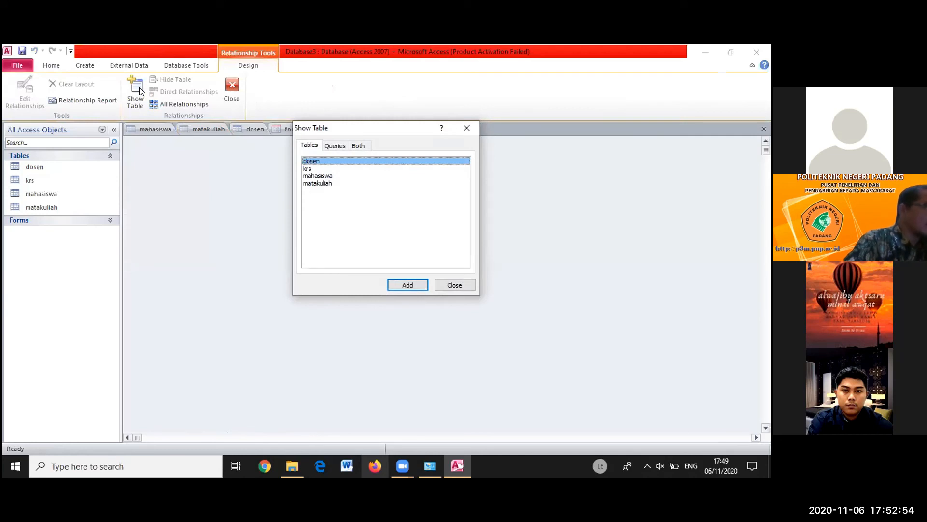
{"action": "left_click", "coordinate": [454, 285]}
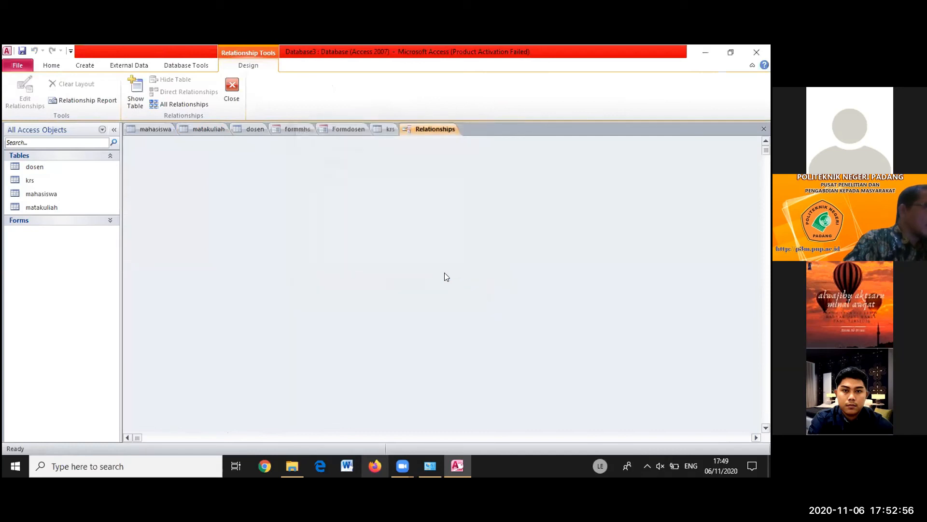
{"action": "left_click", "coordinate": [239, 89]}
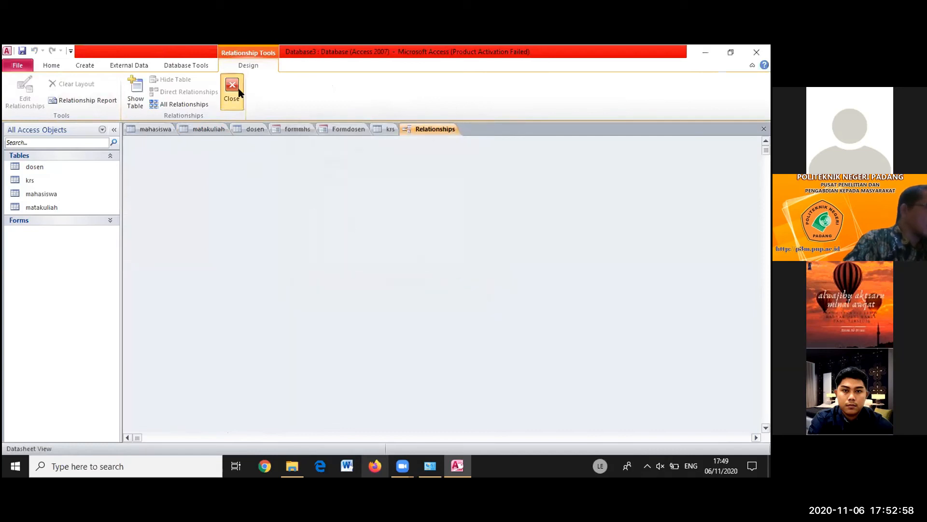
Open the database relationships and add the matakuliah, mahasiswa and krs tables to the layout
{"action": "left_click", "coordinate": [187, 61]}
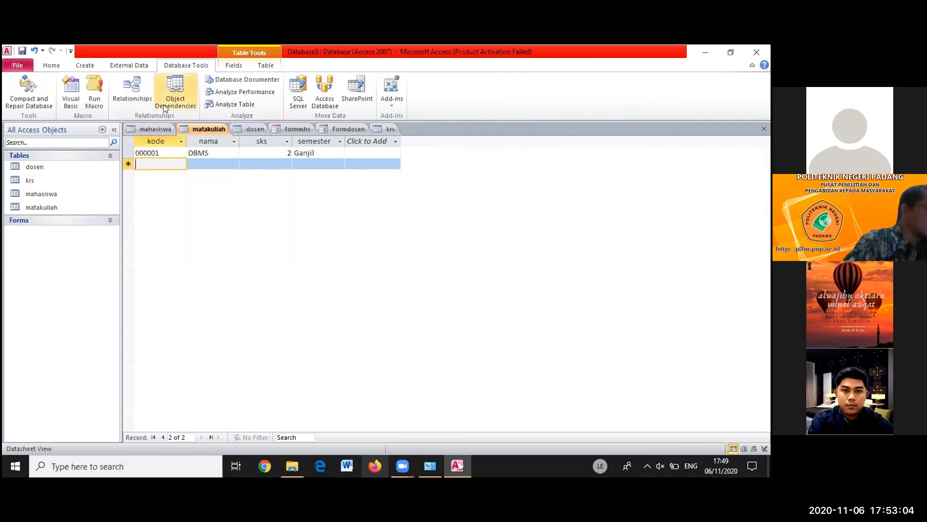
{"action": "left_click", "coordinate": [138, 90]}
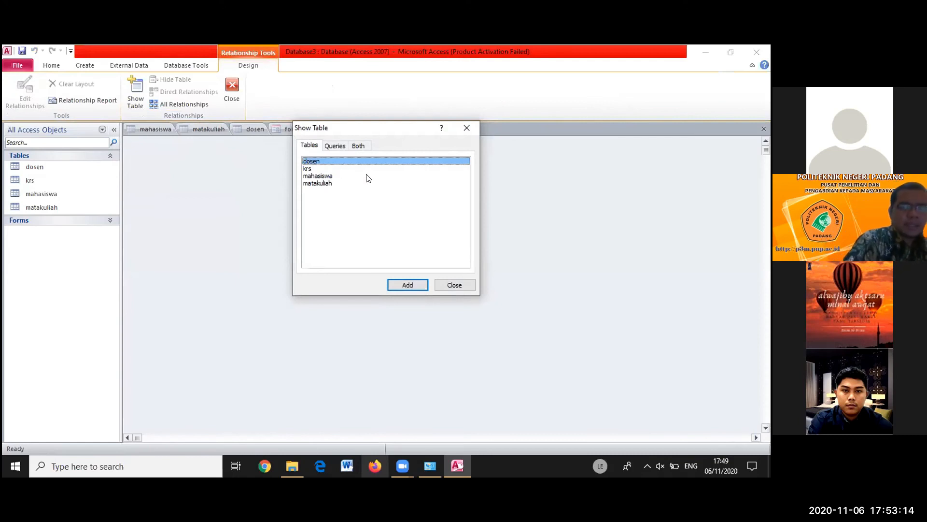
{"action": "left_click", "coordinate": [315, 184]}
{"action": "left_click", "coordinate": [407, 285]}
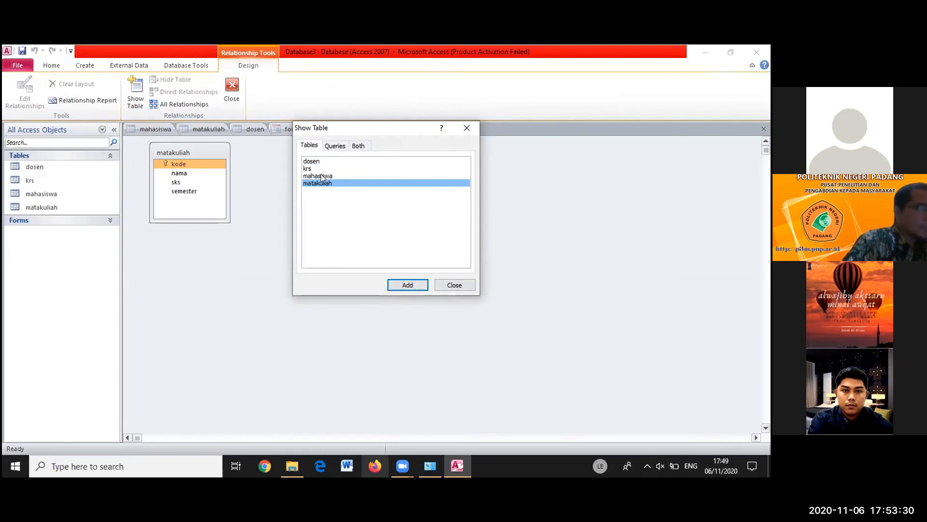
{"action": "left_click", "coordinate": [322, 178]}
{"action": "left_click", "coordinate": [408, 285]}
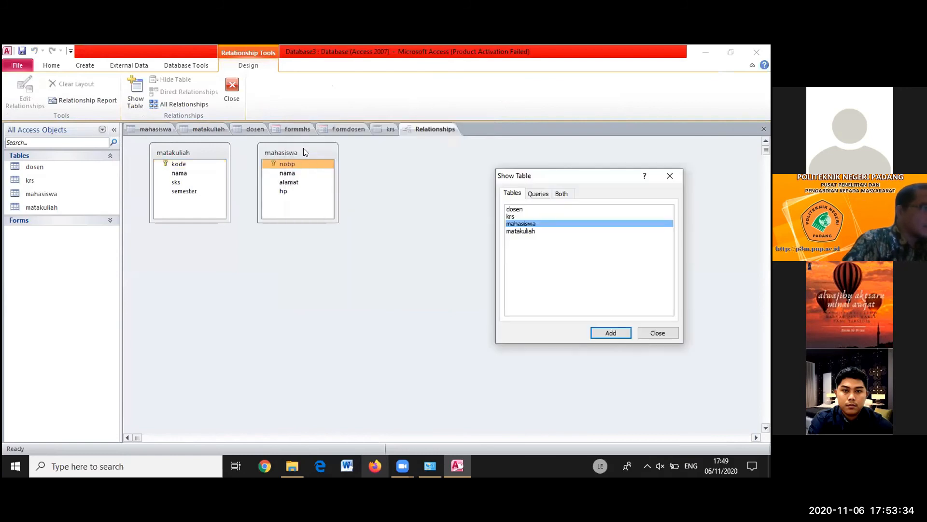
{"action": "left_click", "coordinate": [508, 217]}
{"action": "left_click", "coordinate": [610, 332]}
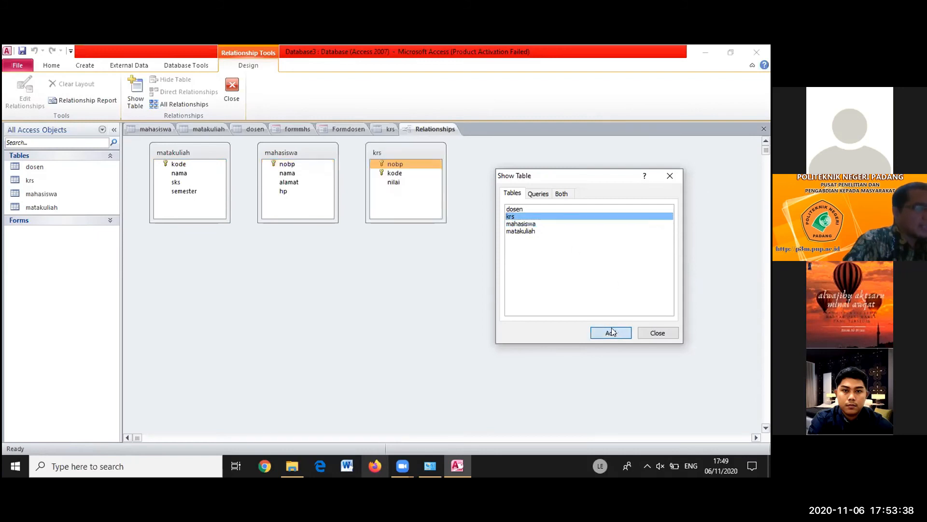
{"action": "left_click", "coordinate": [656, 332]}
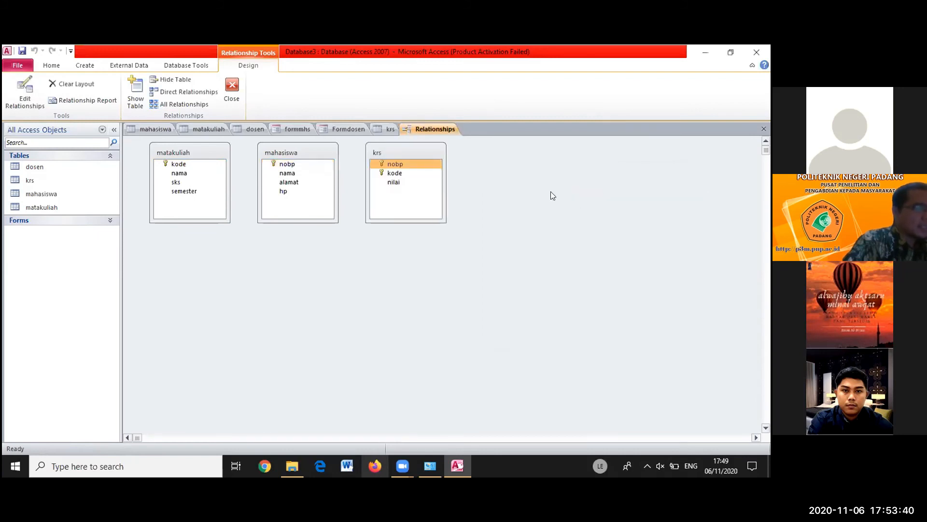
Arrange the tables in a row in the relationships layout, with krs between matakuliah and mahasiswa
{"action": "left_click", "coordinate": [303, 149]}
{"action": "left_click_drag", "start_coordinate": [301, 150], "coordinate": [542, 236]}
{"action": "left_click", "coordinate": [410, 148]}
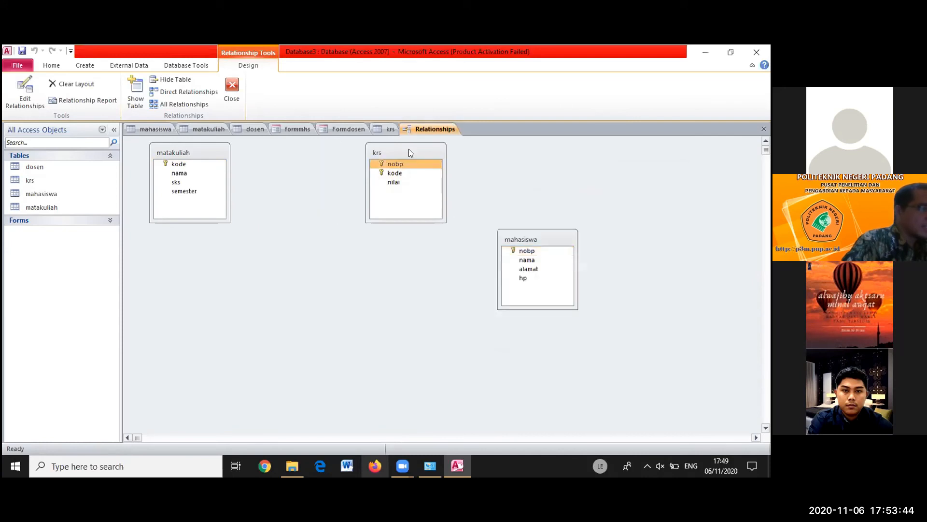
{"action": "left_click_drag", "start_coordinate": [408, 149], "coordinate": [348, 159]}
{"action": "left_click_drag", "start_coordinate": [511, 229], "coordinate": [450, 153]}
{"action": "left_click", "coordinate": [198, 153]}
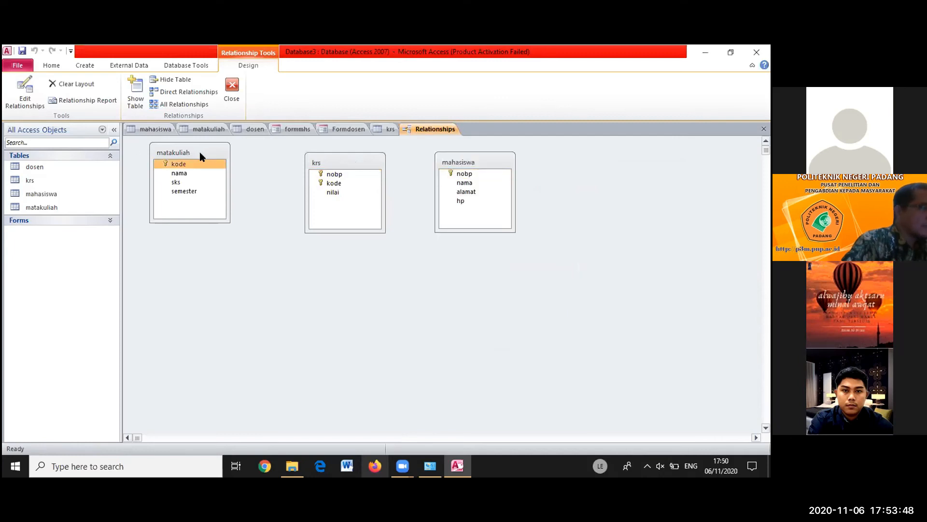
{"action": "left_click_drag", "start_coordinate": [200, 156], "coordinate": [208, 162]}
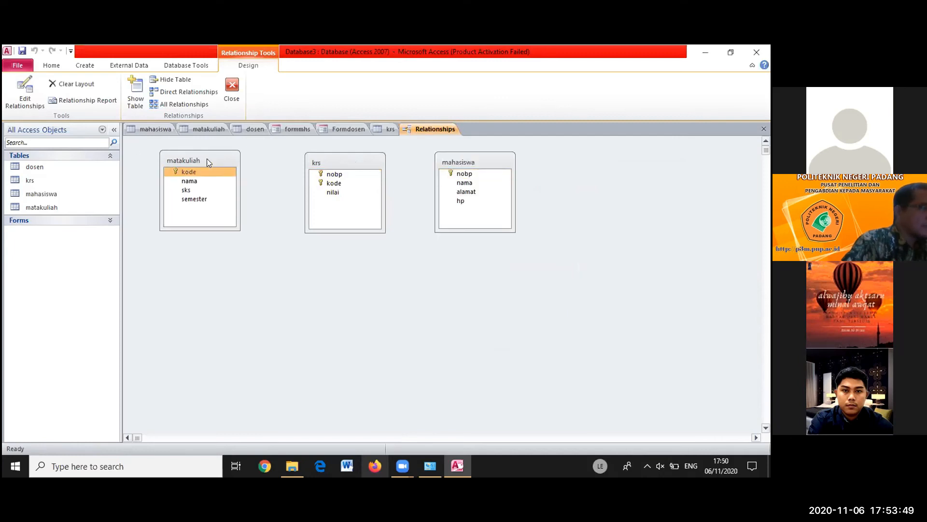
{"action": "left_click", "coordinate": [474, 165]}
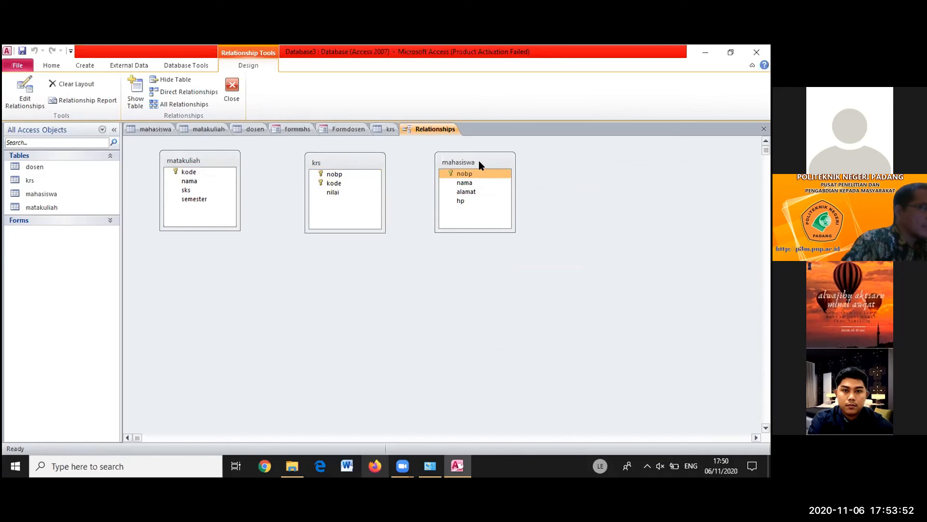
{"action": "left_click_drag", "start_coordinate": [479, 160], "coordinate": [490, 162]}
{"action": "left_click", "coordinate": [195, 173]}
{"action": "left_click_drag", "start_coordinate": [195, 172], "coordinate": [330, 183]}
{"action": "left_click", "coordinate": [186, 175]}
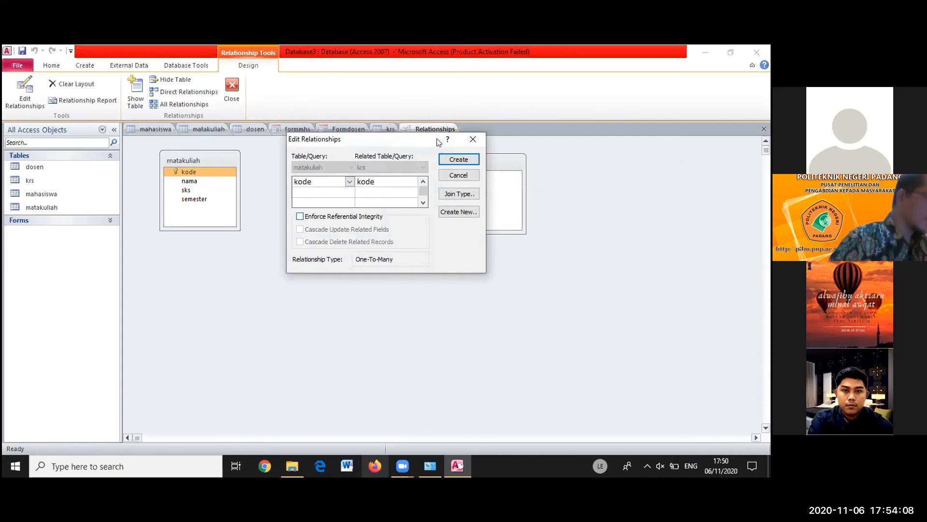
{"action": "left_click", "coordinate": [456, 175]}
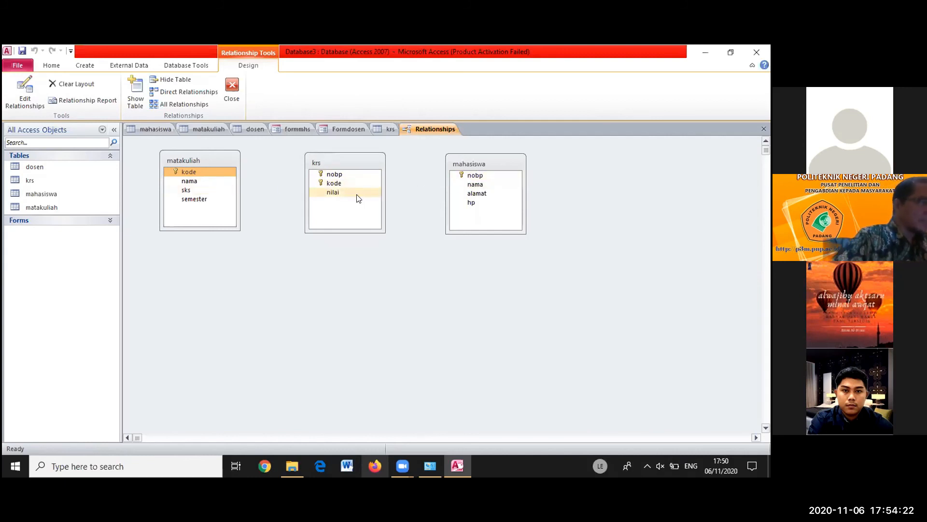
Try to relate kode in matakuliah to kode in krs, enforcing referential integrity with cascading updates and cascading deletes
{"action": "left_click_drag", "start_coordinate": [195, 172], "coordinate": [321, 183]}
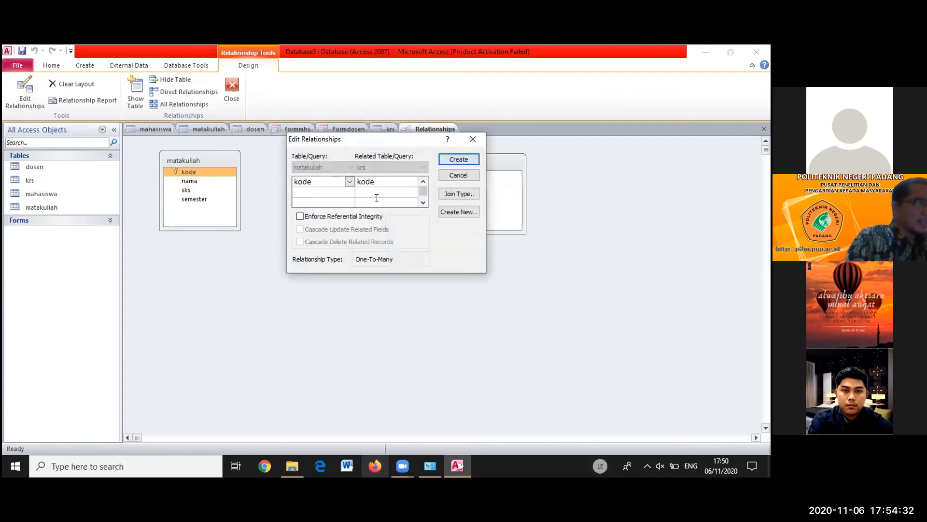
{"action": "left_click", "coordinate": [349, 182]}
{"action": "left_click", "coordinate": [315, 194]}
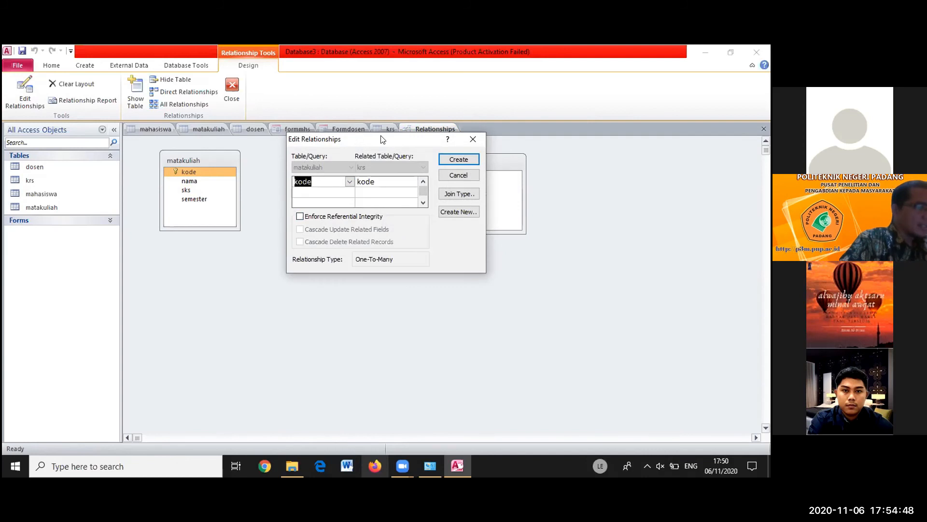
{"action": "left_click_drag", "start_coordinate": [382, 139], "coordinate": [475, 176]}
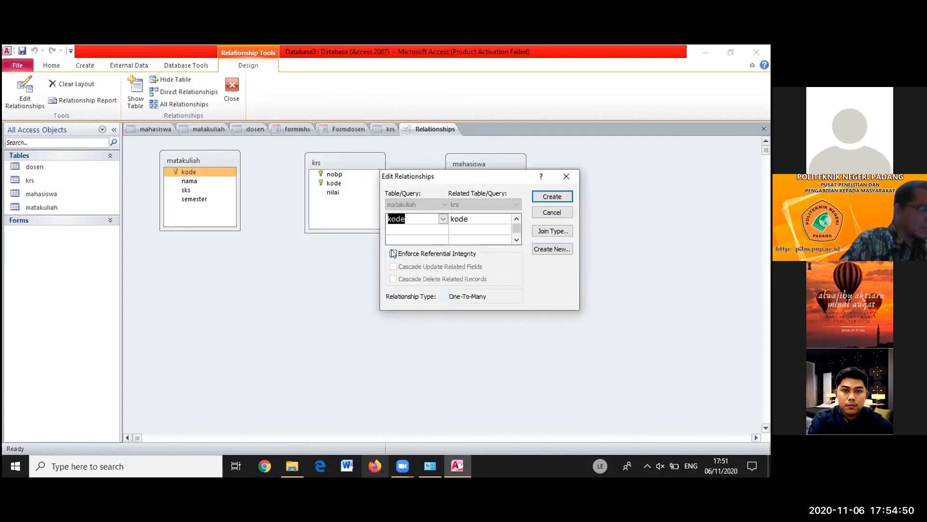
{"action": "left_click", "coordinate": [393, 253]}
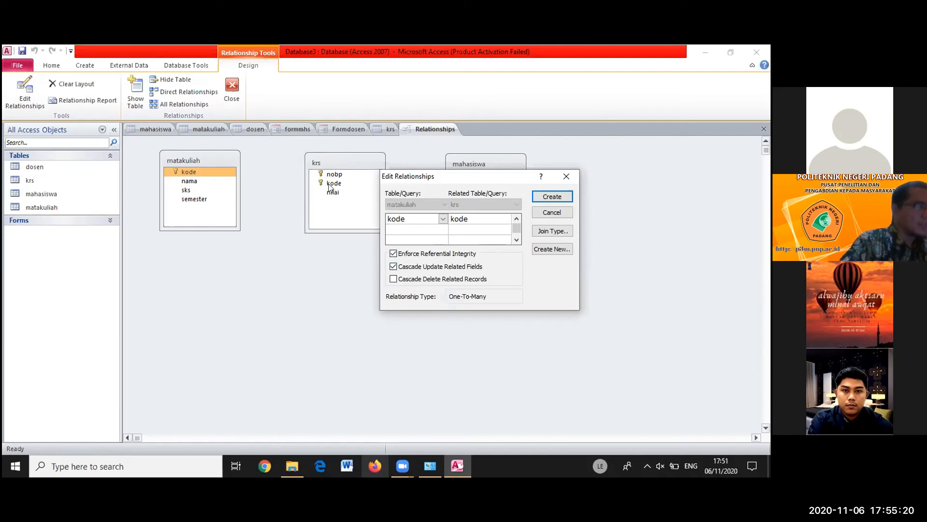
{"action": "left_click", "coordinate": [393, 278]}
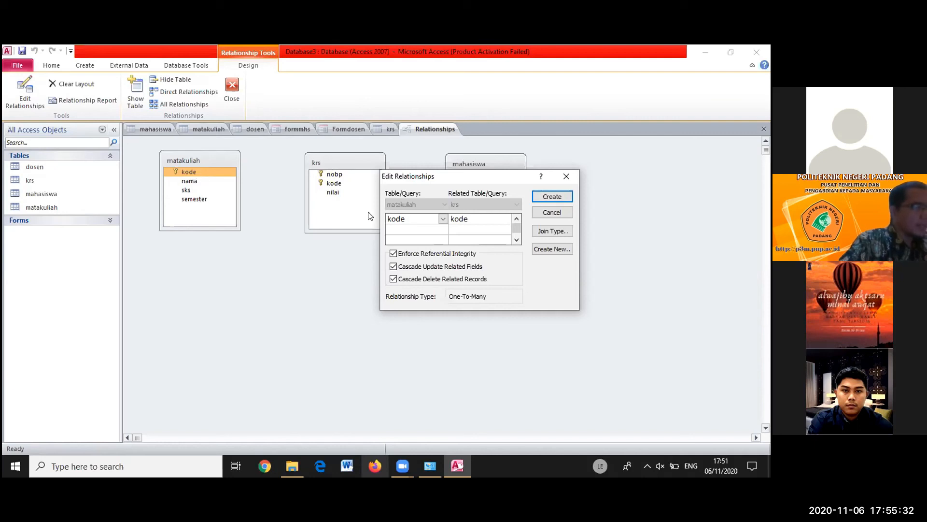
{"action": "left_click", "coordinate": [393, 280]}
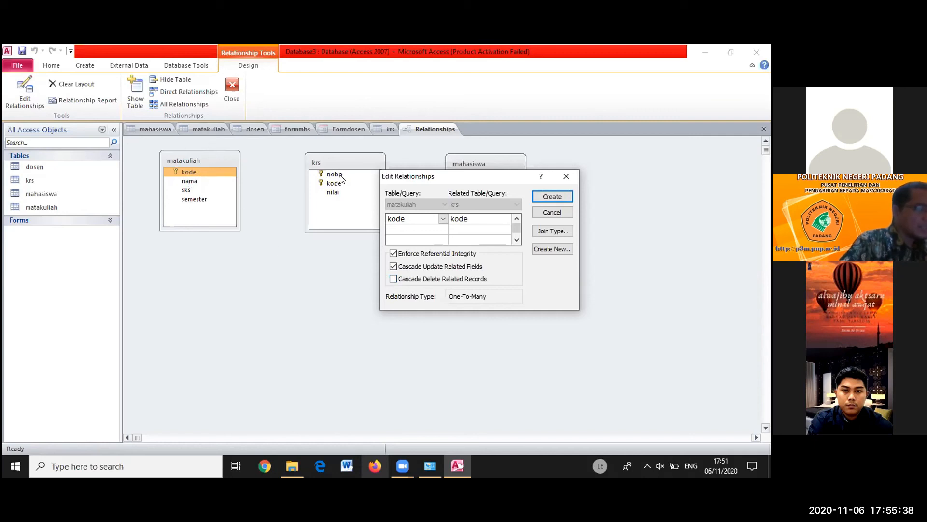
{"action": "left_click", "coordinate": [394, 278]}
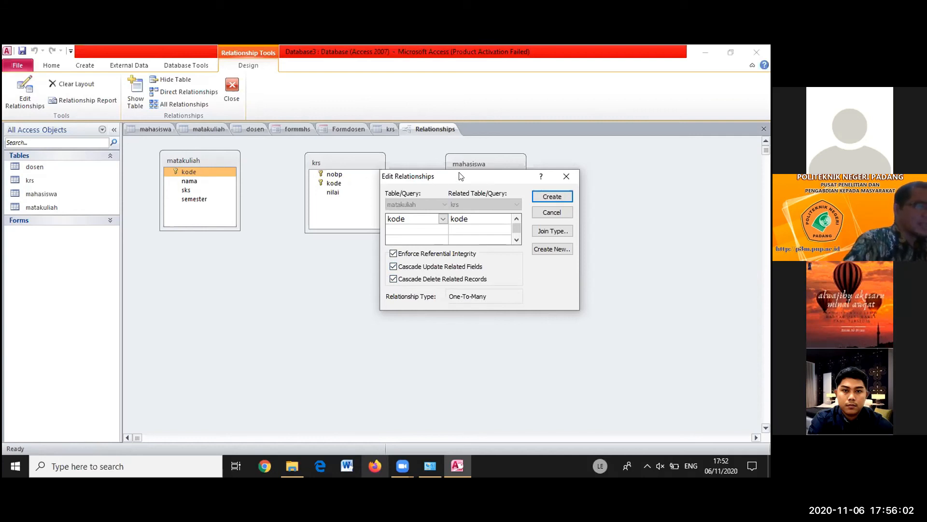
{"action": "left_click", "coordinate": [553, 195]}
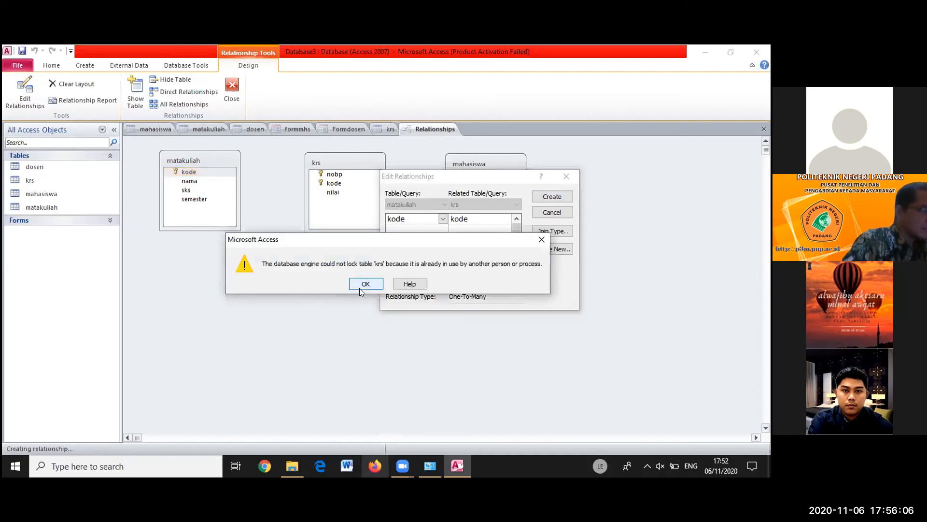
{"action": "left_click", "coordinate": [365, 284]}
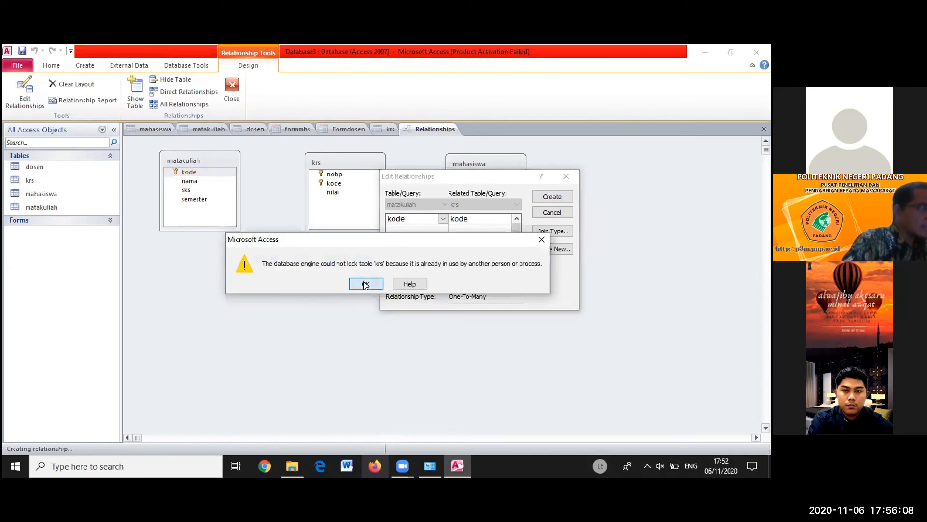
{"action": "left_click", "coordinate": [551, 212]}
Close the open krs, mahasiswa and matakuliah tables
{"action": "left_click", "coordinate": [386, 129]}
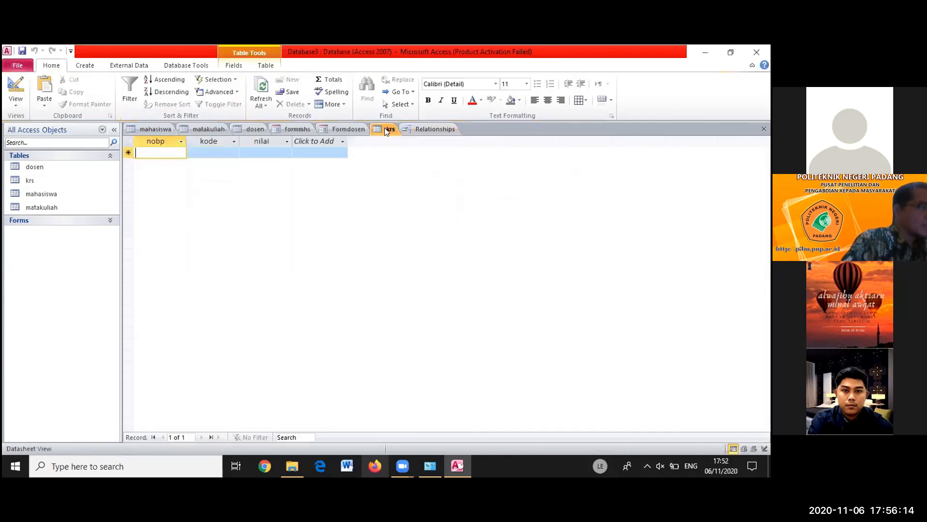
{"action": "right_click", "coordinate": [384, 128]}
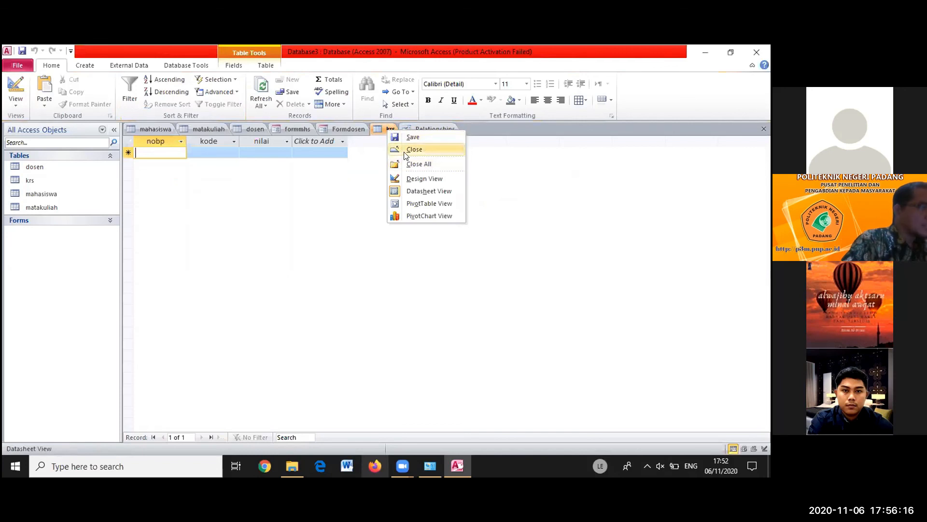
{"action": "left_click", "coordinate": [404, 152]}
{"action": "left_click", "coordinate": [160, 131]}
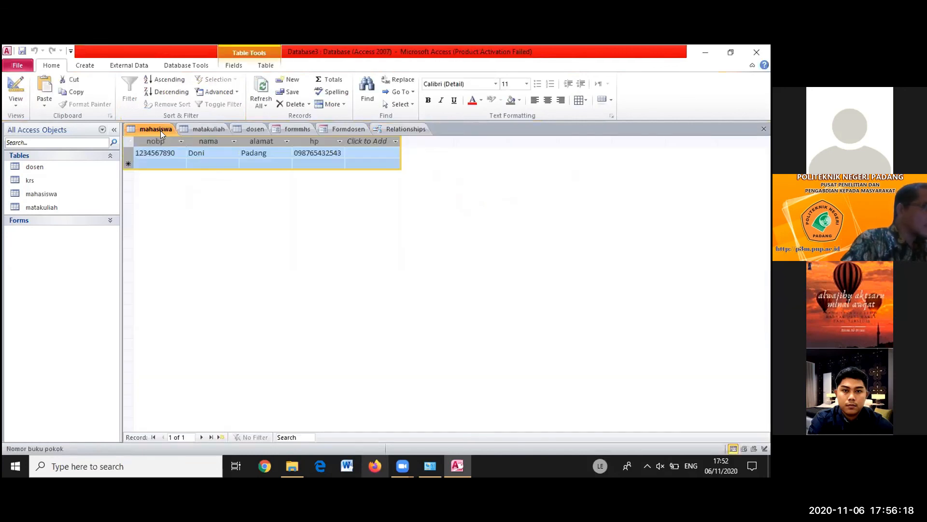
{"action": "right_click", "coordinate": [162, 129]}
{"action": "left_click", "coordinate": [190, 151]}
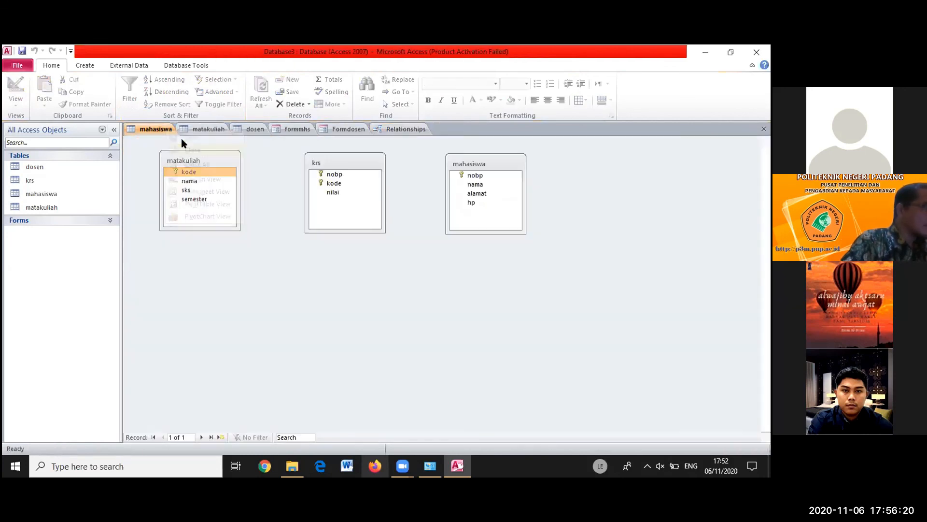
{"action": "left_click", "coordinate": [163, 128]}
{"action": "right_click", "coordinate": [170, 129]}
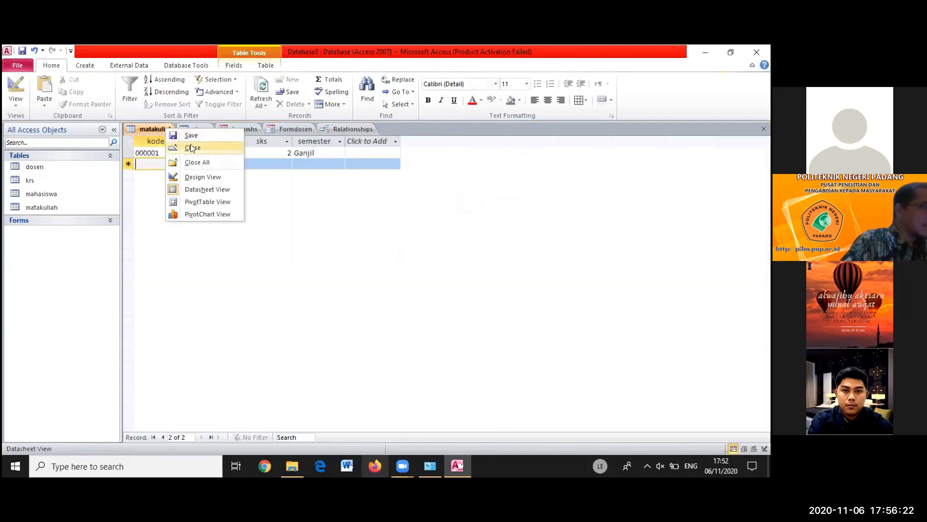
{"action": "left_click", "coordinate": [192, 147]}
Close the open dosen table and the formmhs form
{"action": "left_click", "coordinate": [149, 126]}
{"action": "right_click", "coordinate": [149, 126]}
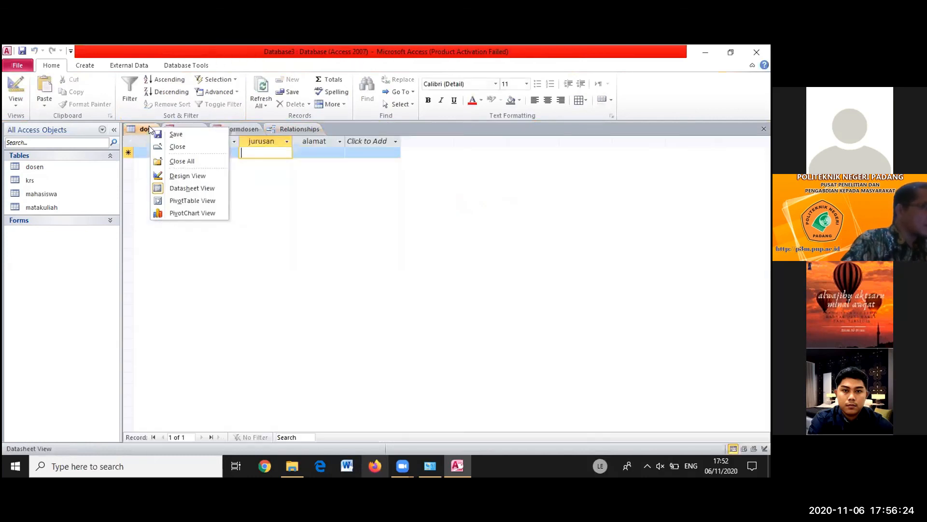
{"action": "left_click", "coordinate": [175, 147]}
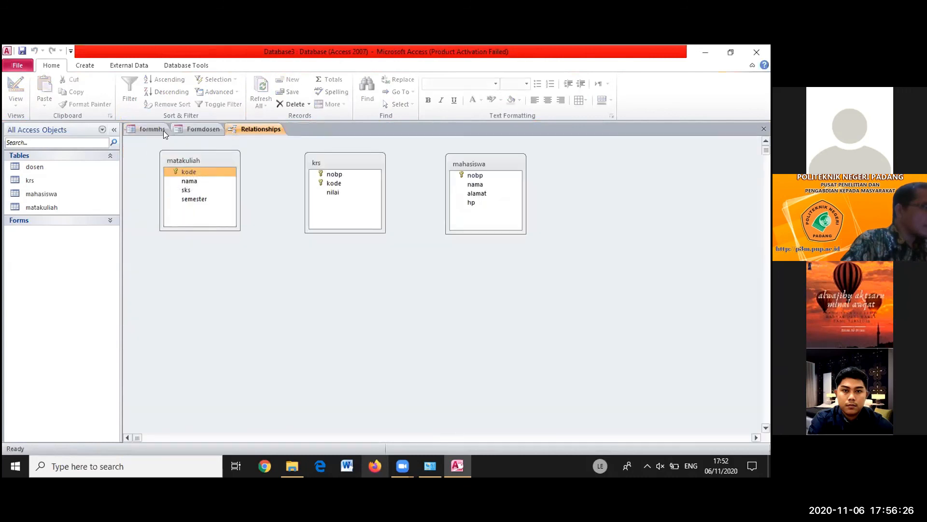
{"action": "left_click", "coordinate": [160, 129]}
{"action": "right_click", "coordinate": [159, 129]}
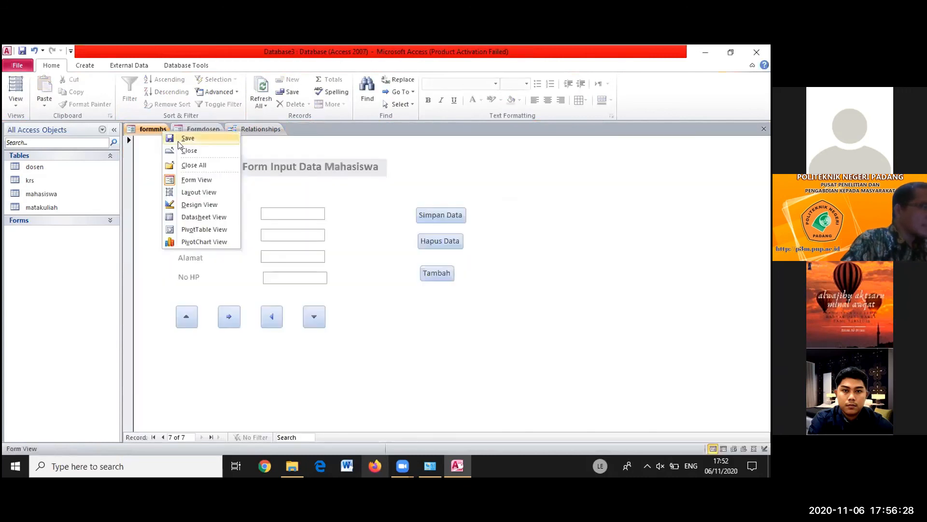
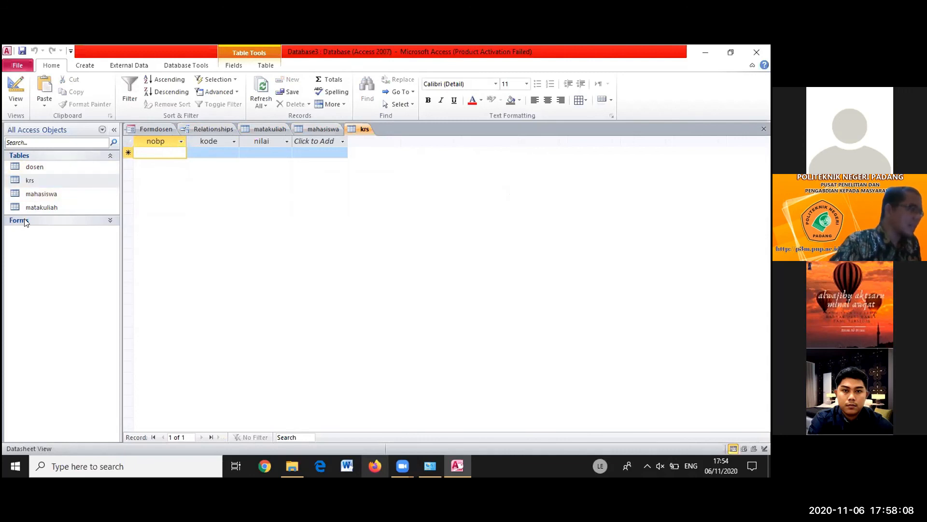
Try to enter a test record in the krs table with nobp dgfhgfgh, kode fghfhf and nilai 656
{"action": "type", "text": "dgfhgfgh"}
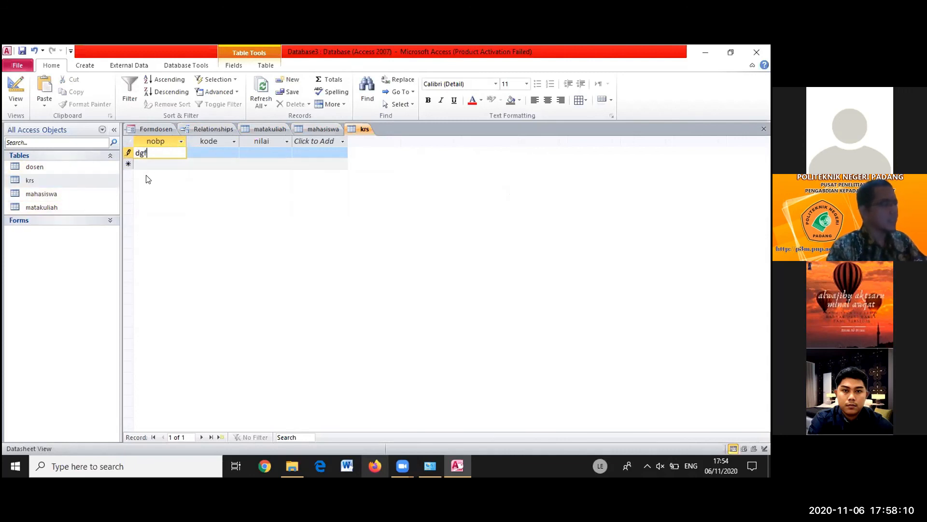
{"action": "left_click", "coordinate": [224, 158]}
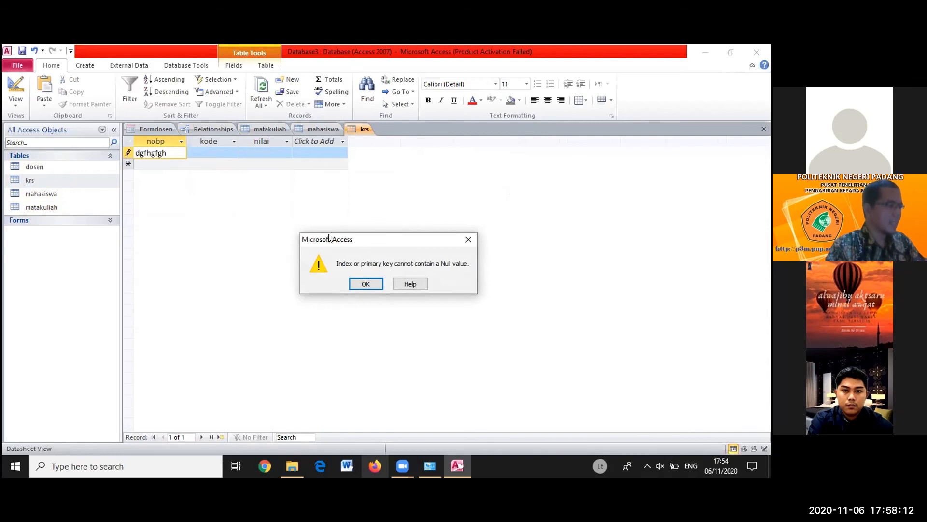
{"action": "left_click", "coordinate": [366, 284]}
{"action": "left_click", "coordinate": [208, 149]}
{"action": "type", "text": "fghfhf"}
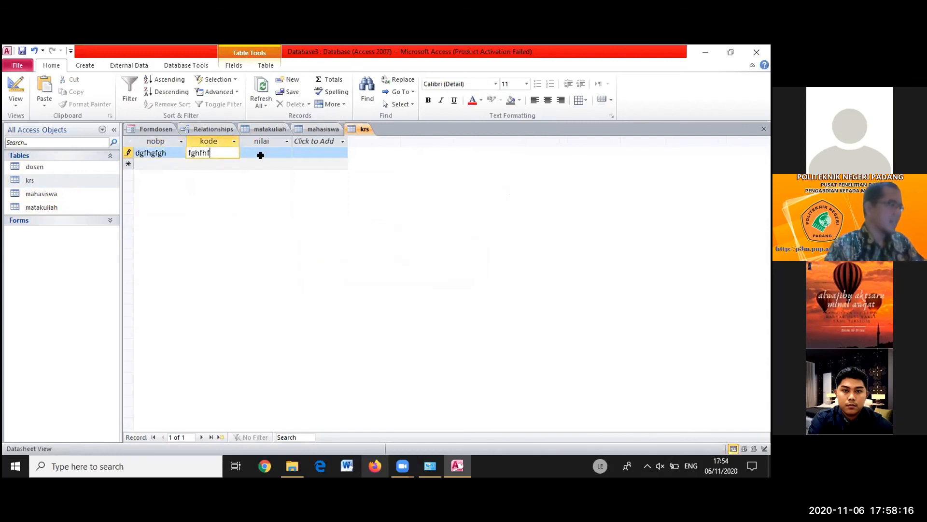
{"action": "left_click", "coordinate": [261, 153]}
{"action": "type", "text": "656"}
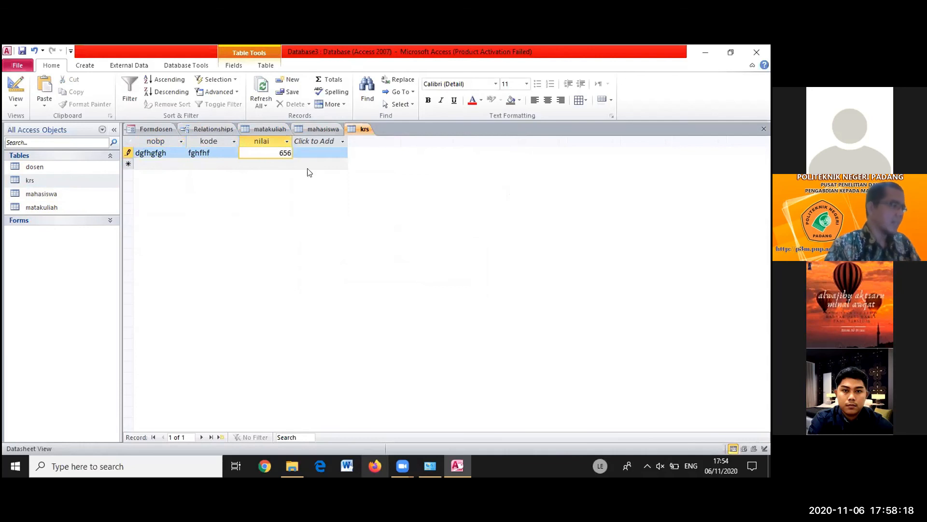
{"action": "left_click", "coordinate": [319, 140]}
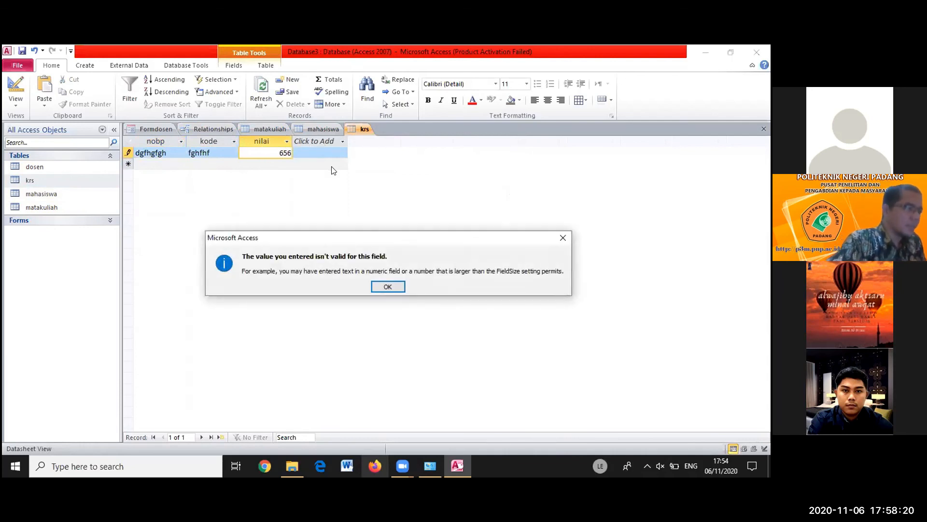
{"action": "left_click", "coordinate": [388, 288]}
Set the test record's nilai to 6 and try to save the record in the krs table
{"action": "left_click_drag", "start_coordinate": [271, 149], "coordinate": [337, 146]}
{"action": "type", "text": "6"}
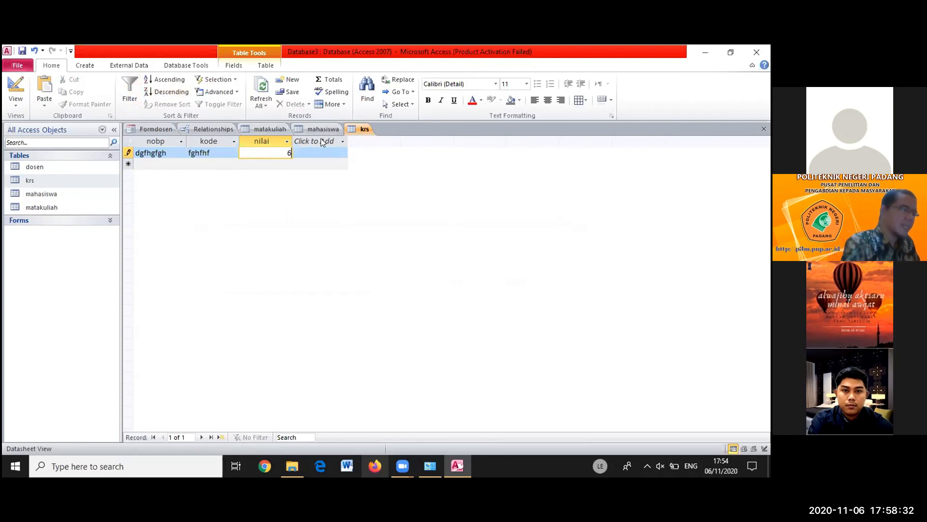
{"action": "key", "text": "Return"}
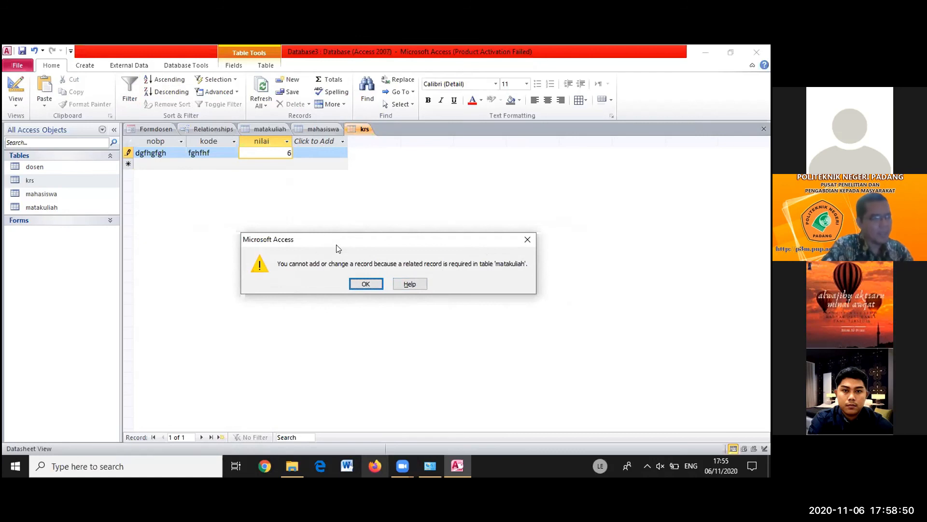
{"action": "left_click", "coordinate": [527, 239]}
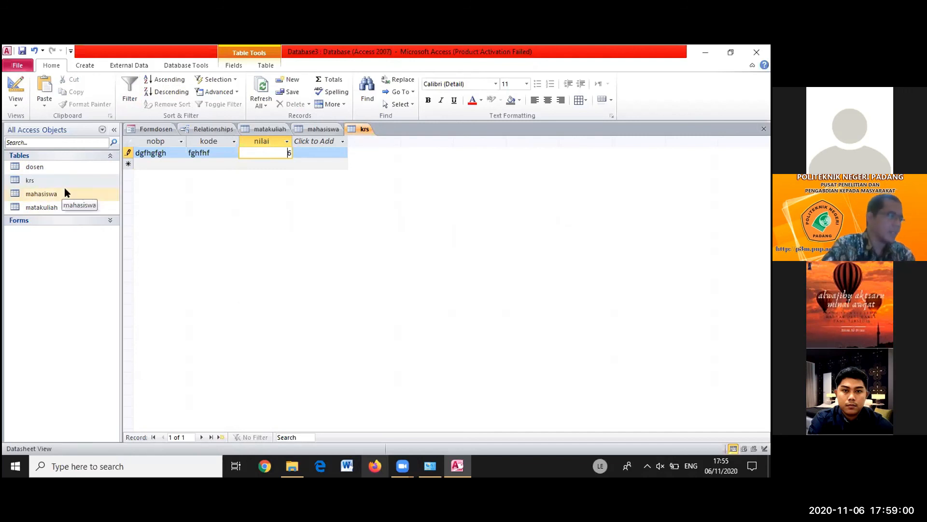
Open the mahasiswa table and examine the nobp and nama values of its first record
{"action": "left_click", "coordinate": [27, 175]}
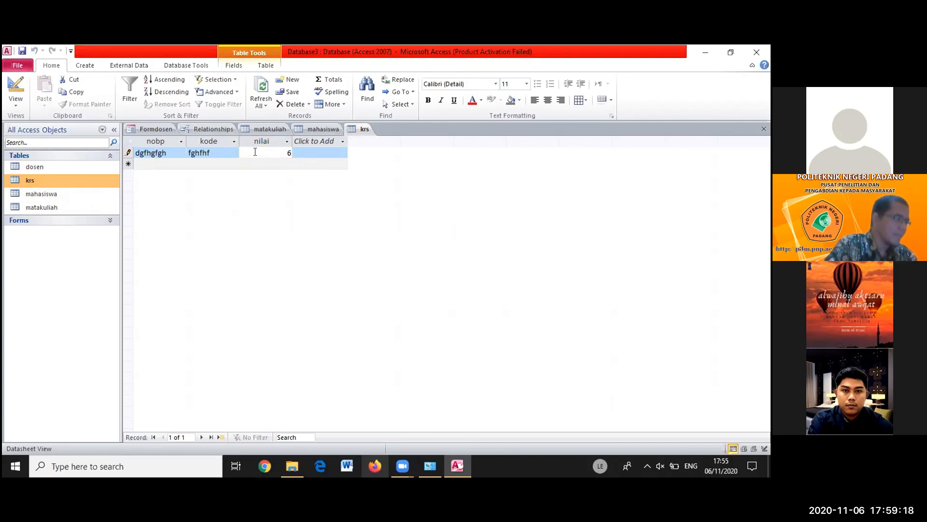
{"action": "left_click", "coordinate": [56, 195]}
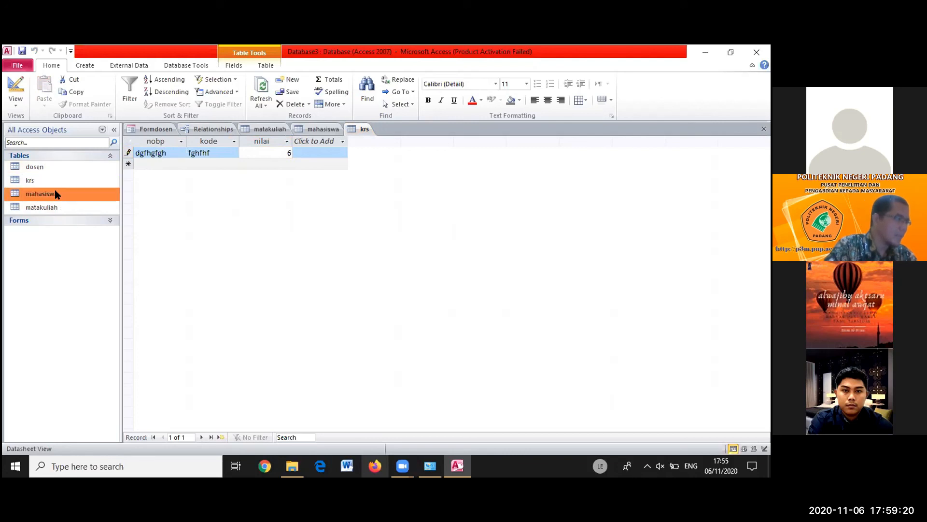
{"action": "double_click", "coordinate": [56, 194]}
{"action": "left_click", "coordinate": [173, 165]}
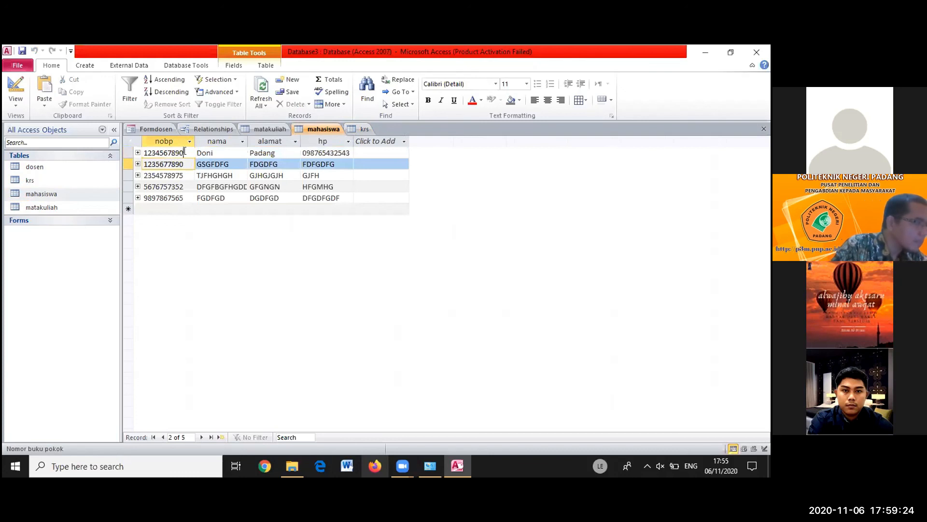
{"action": "left_click", "coordinate": [182, 153]}
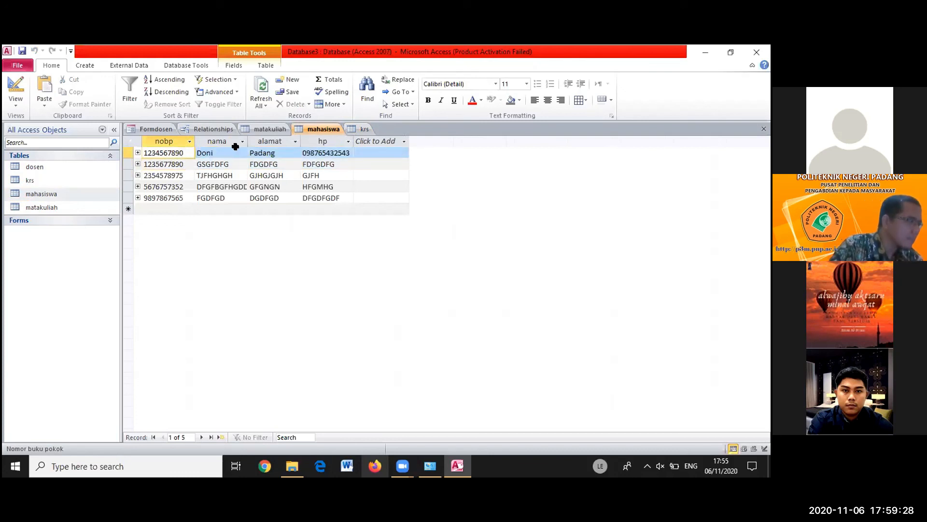
{"action": "double_click", "coordinate": [163, 152]}
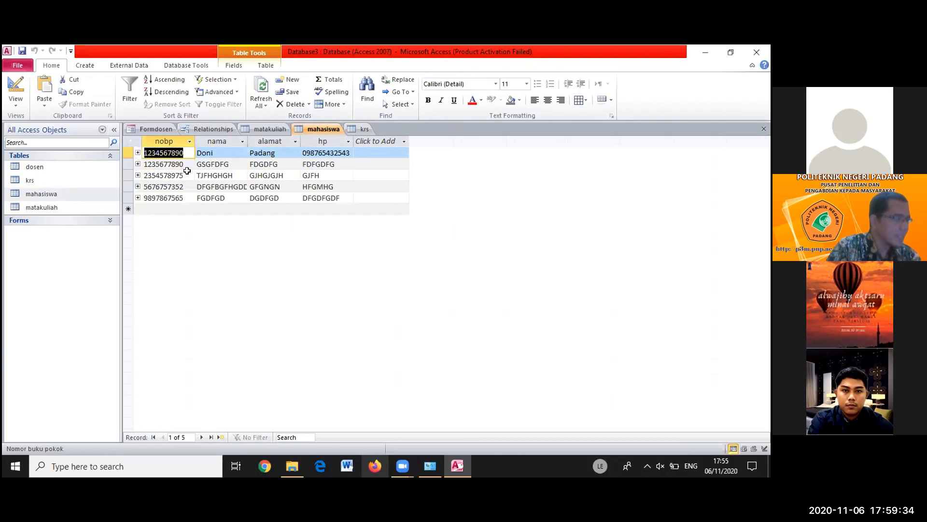
{"action": "left_click", "coordinate": [214, 153]}
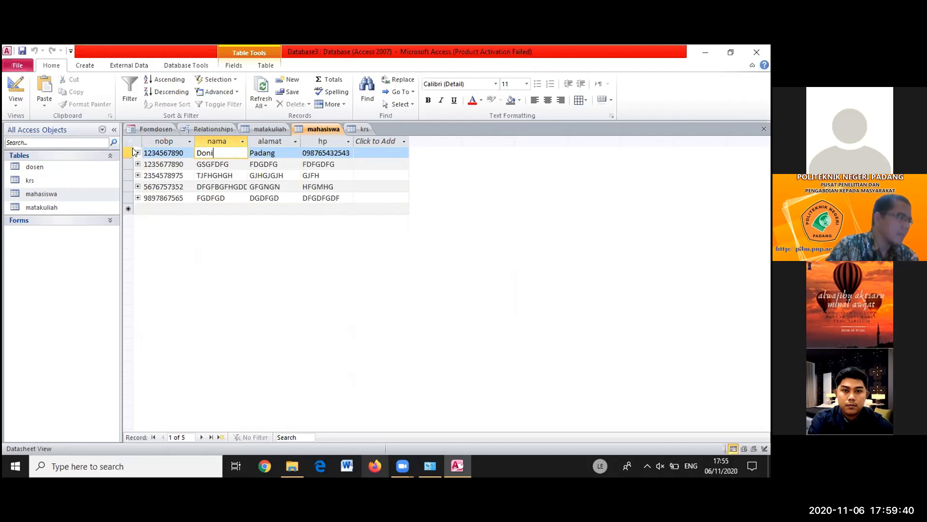
Enter a test record in the dosen table with a made-up nip, nama 546565, jurusan 656566 and alamat 5465656
{"action": "left_click", "coordinate": [35, 166]}
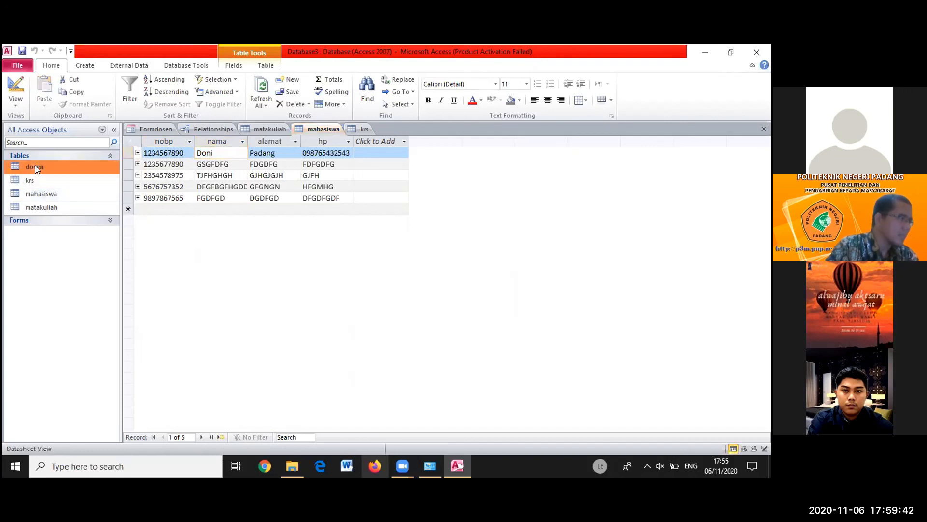
{"action": "double_click", "coordinate": [34, 166]}
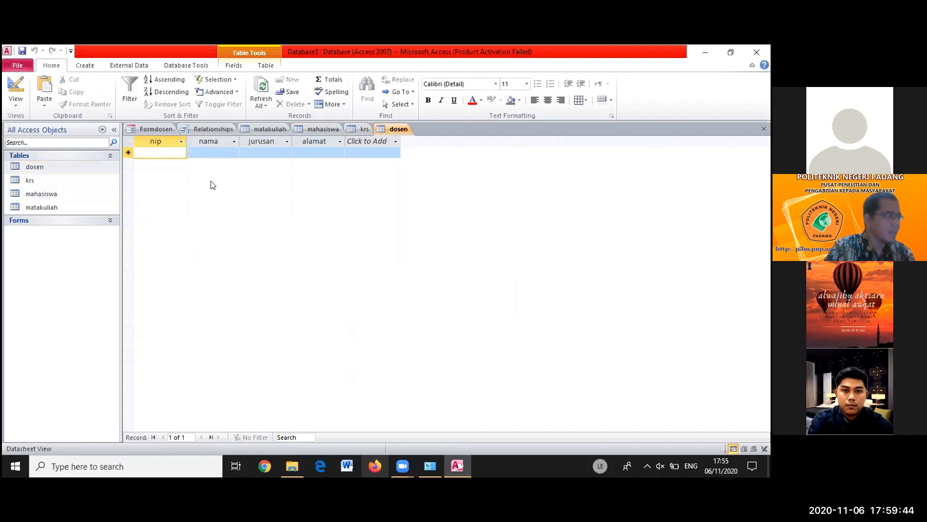
{"action": "type", "text": "35656555"}
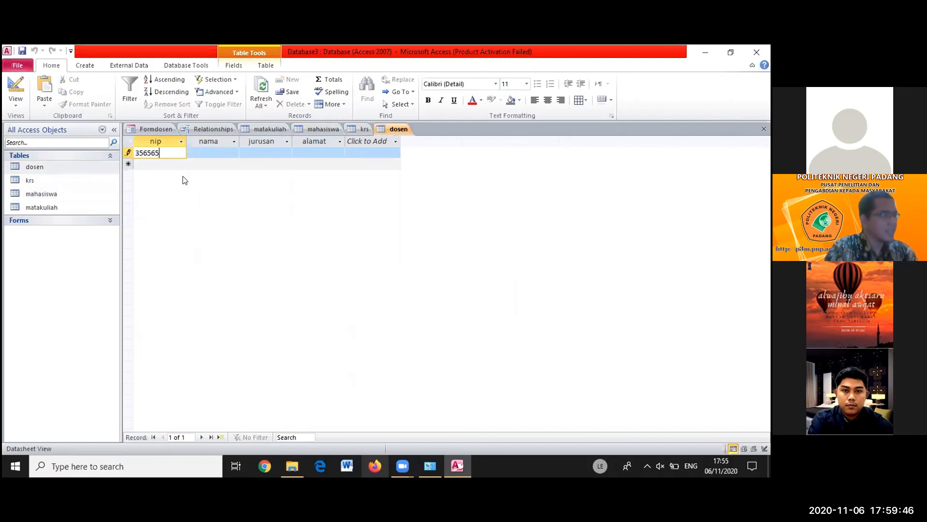
{"action": "left_click", "coordinate": [207, 154]}
{"action": "type", "text": "546565"}
{"action": "left_click", "coordinate": [258, 155]}
{"action": "type", "text": "656566"}
{"action": "left_click", "coordinate": [333, 153]}
{"action": "type", "text": "5465656"}
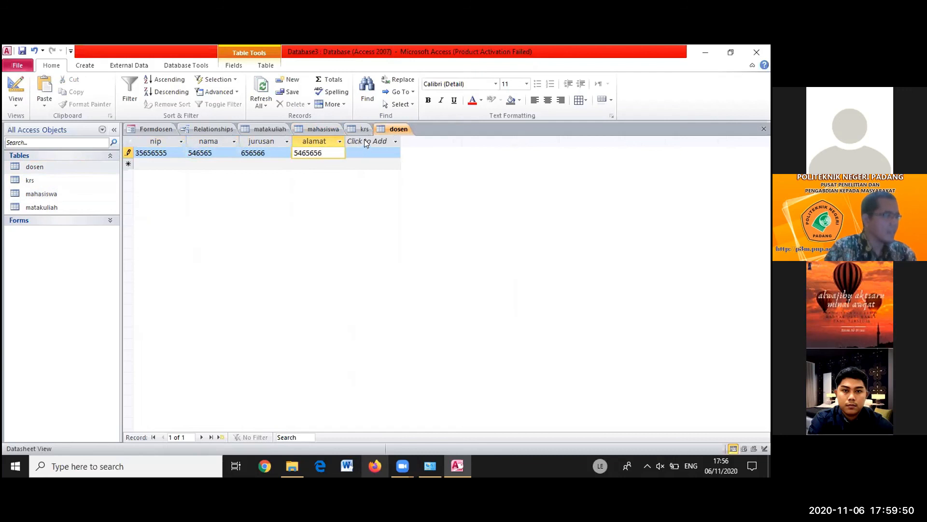
{"action": "left_click", "coordinate": [364, 140]}
{"action": "left_click", "coordinate": [259, 165]}
{"action": "left_click", "coordinate": [264, 164]}
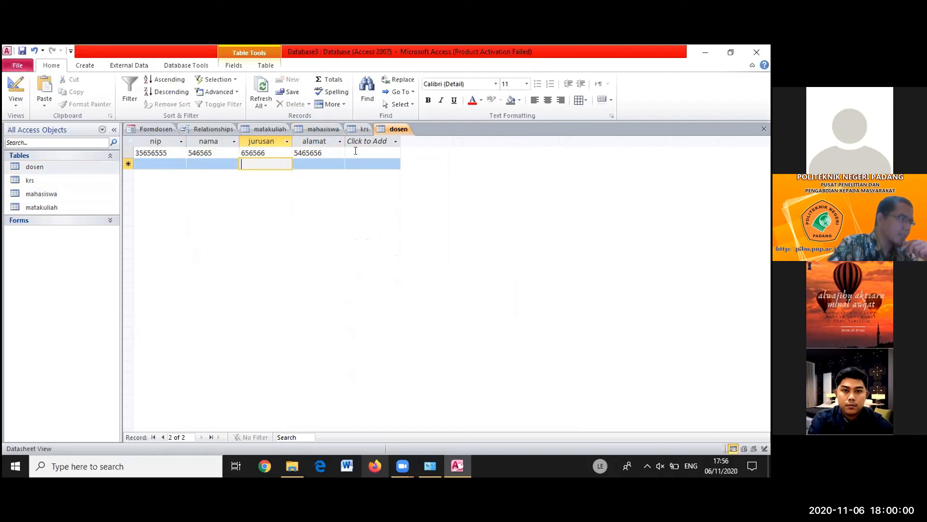
Examine the related krs rows by expanding the first mahasiswa record and the DBMS record in matakuliah
{"action": "left_click", "coordinate": [311, 129]}
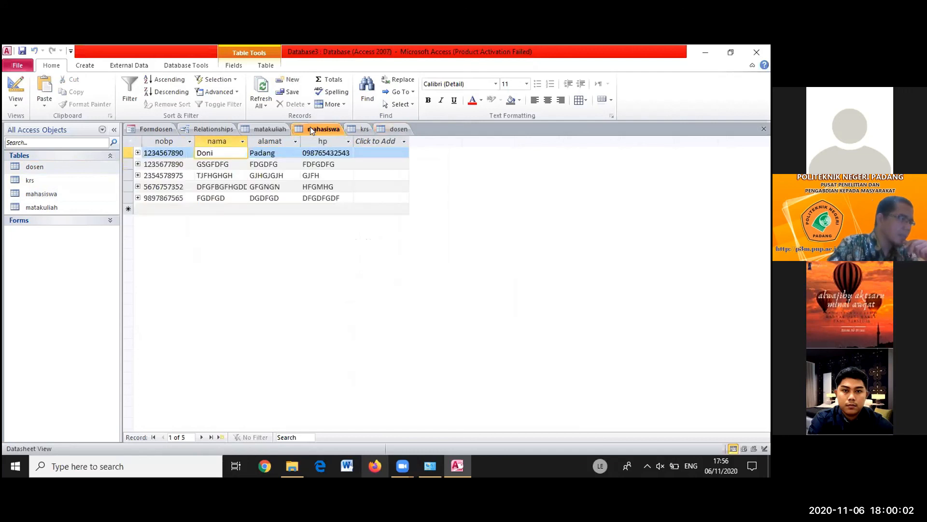
{"action": "left_click", "coordinate": [274, 128]}
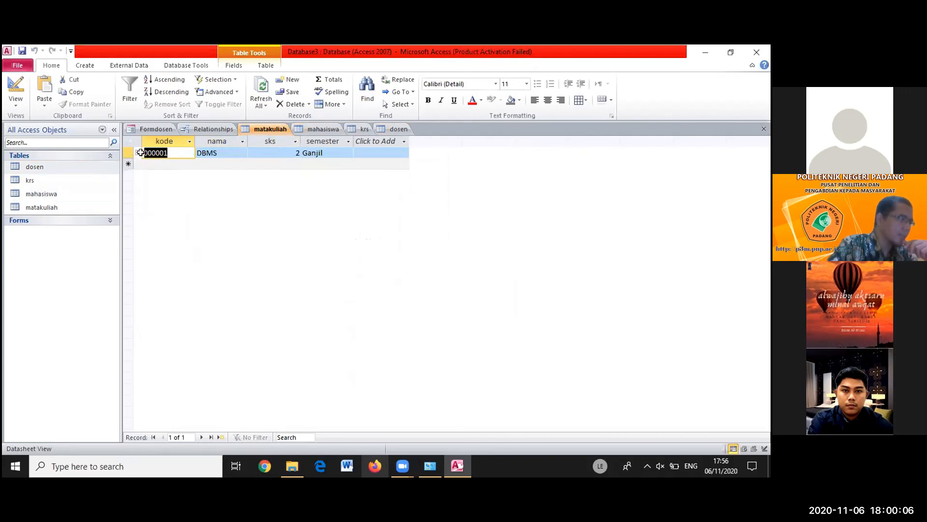
{"action": "left_click", "coordinate": [334, 129]}
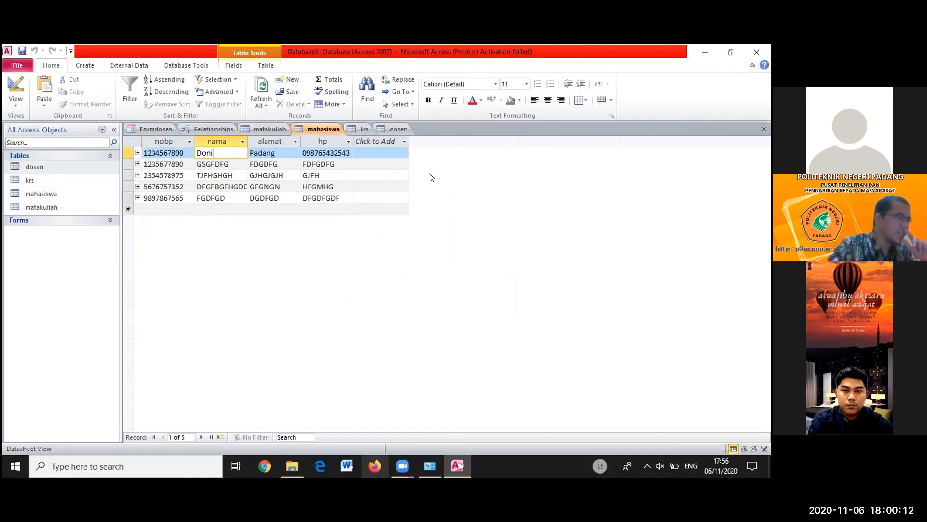
{"action": "left_click", "coordinate": [137, 152]}
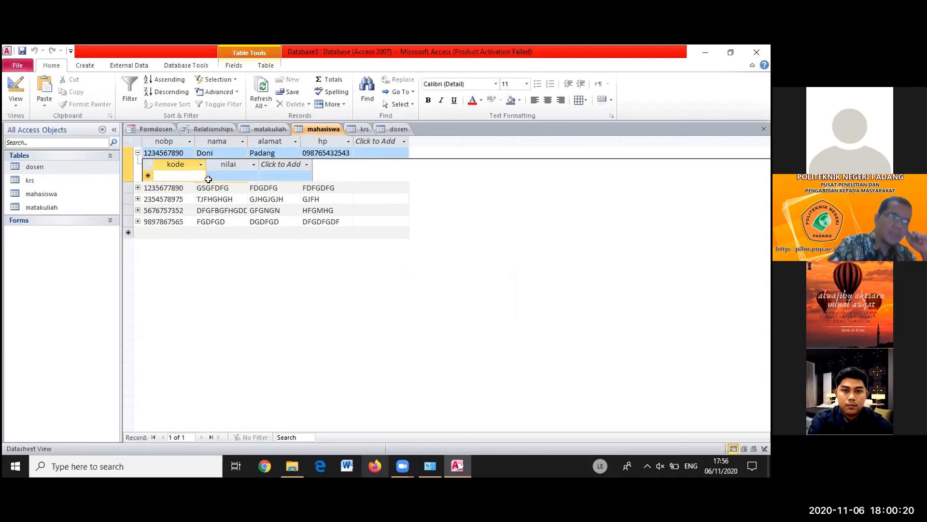
{"action": "left_click", "coordinate": [201, 165]}
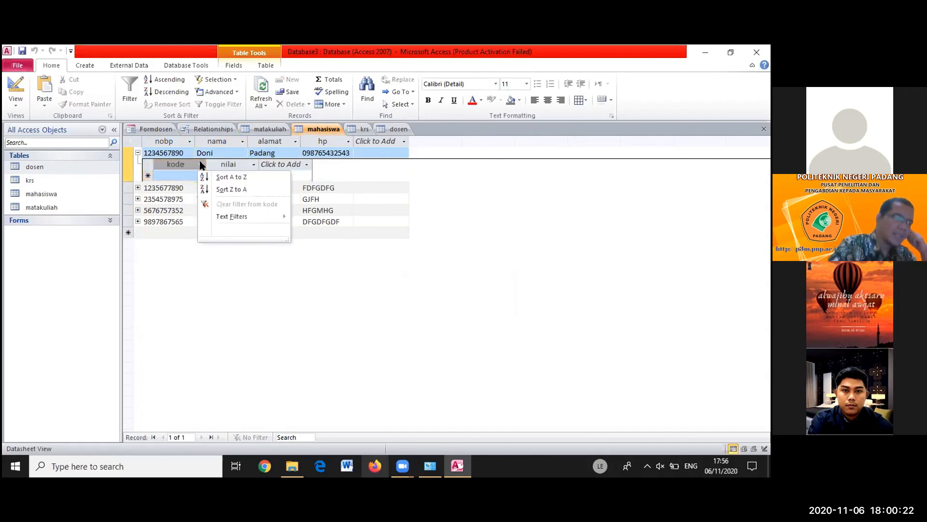
{"action": "left_click", "coordinate": [547, 236]}
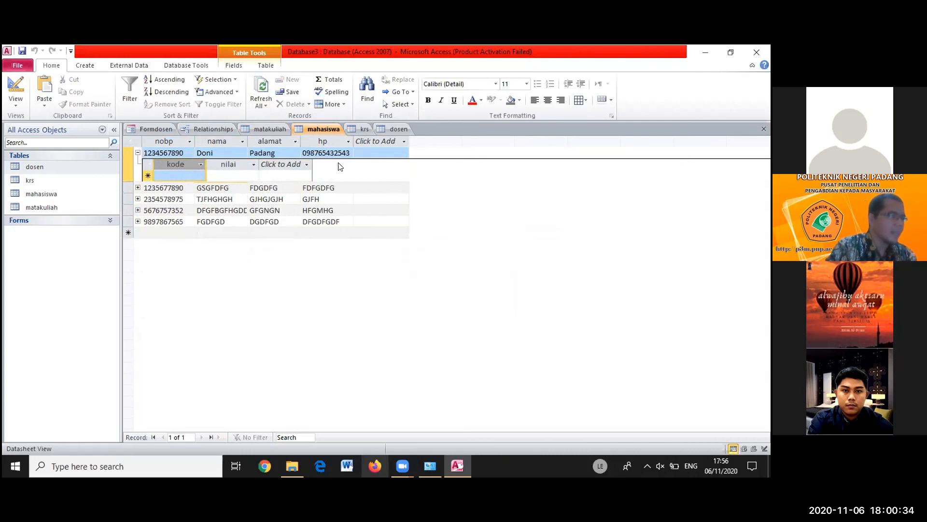
{"action": "left_click", "coordinate": [270, 128]}
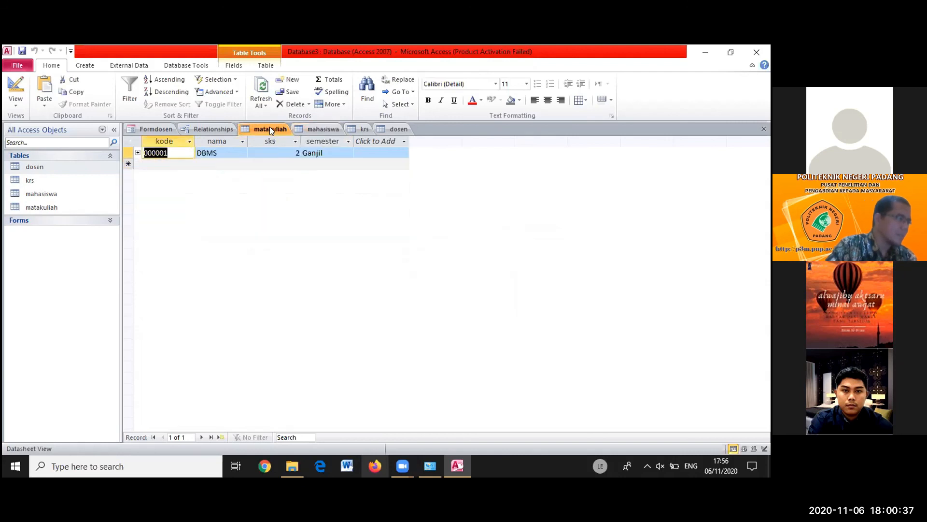
{"action": "left_click", "coordinate": [139, 153]}
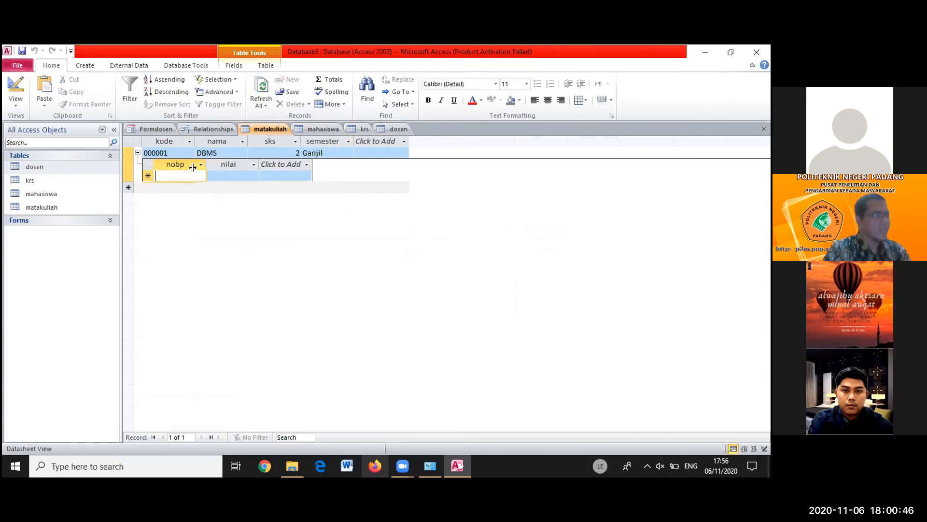
Compare the contents of the open krs, dosen, mahasiswa and matakuliah tables
{"action": "left_click", "coordinate": [362, 128]}
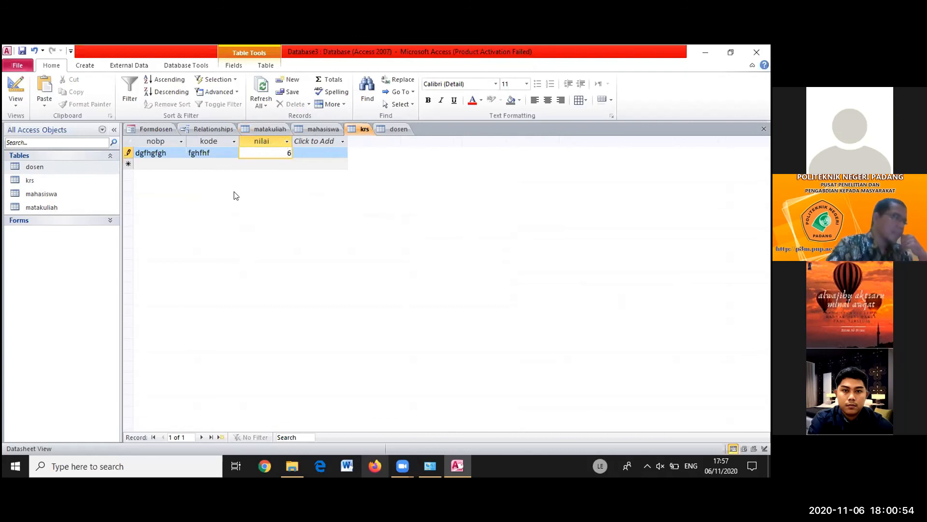
{"action": "left_click", "coordinate": [401, 128]}
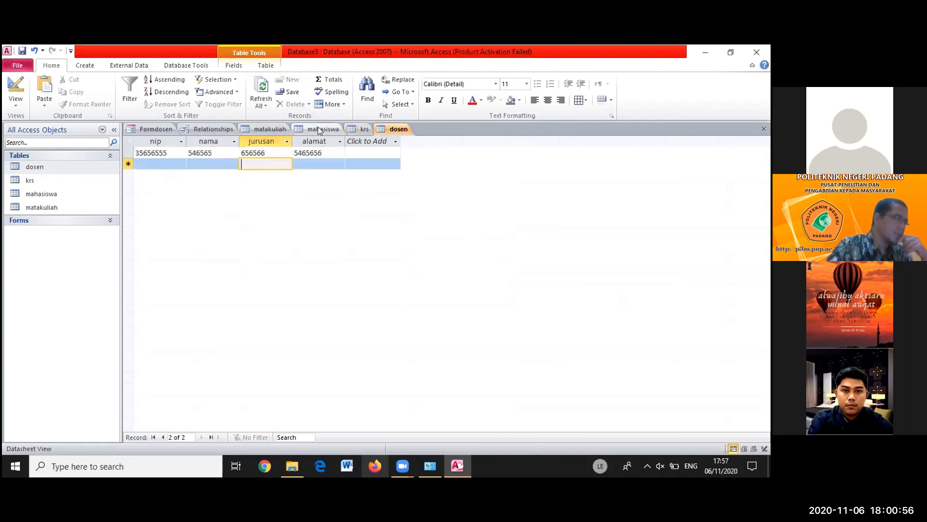
{"action": "left_click", "coordinate": [317, 128]}
{"action": "left_click", "coordinate": [264, 128]}
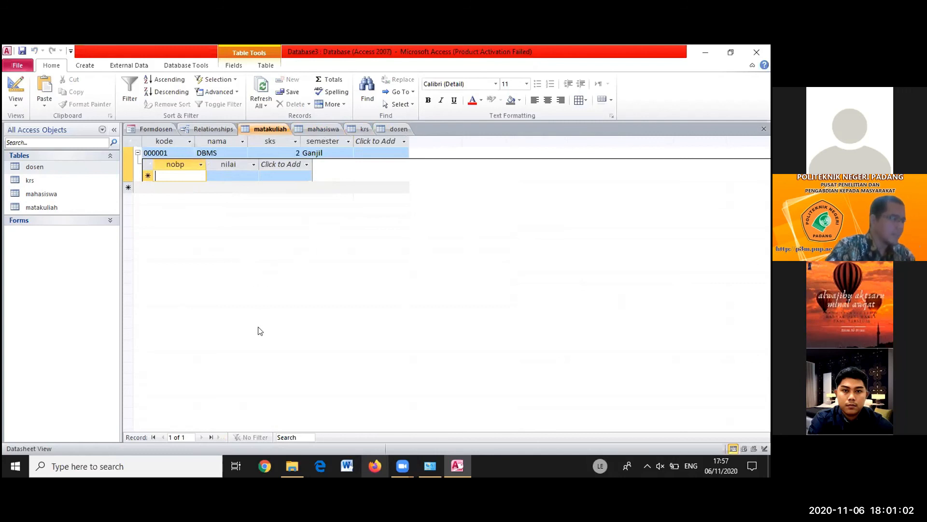
{"action": "left_click", "coordinate": [405, 128]}
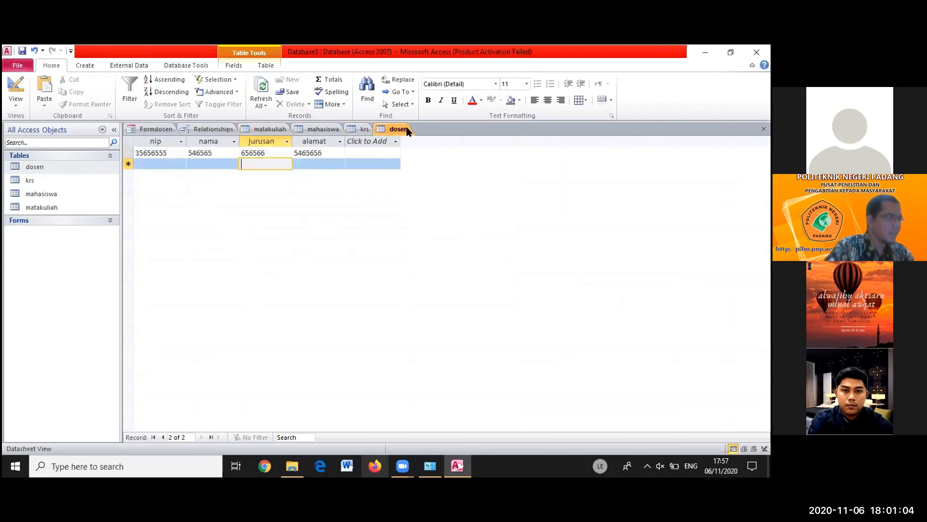
Close all open objects, saving the Relationships layout changes and discarding the unsaved krs test record
{"action": "left_click", "coordinate": [360, 129]}
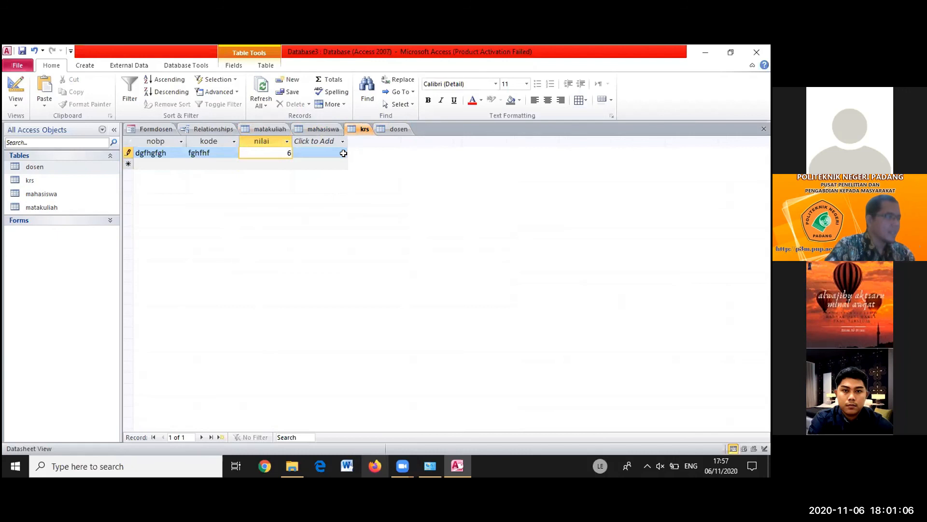
{"action": "right_click", "coordinate": [362, 129]}
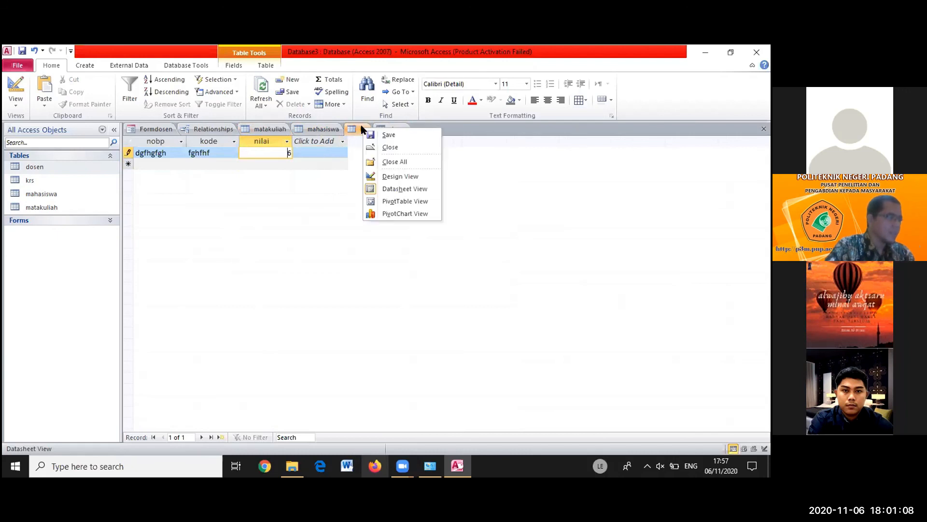
{"action": "left_click", "coordinate": [384, 162]}
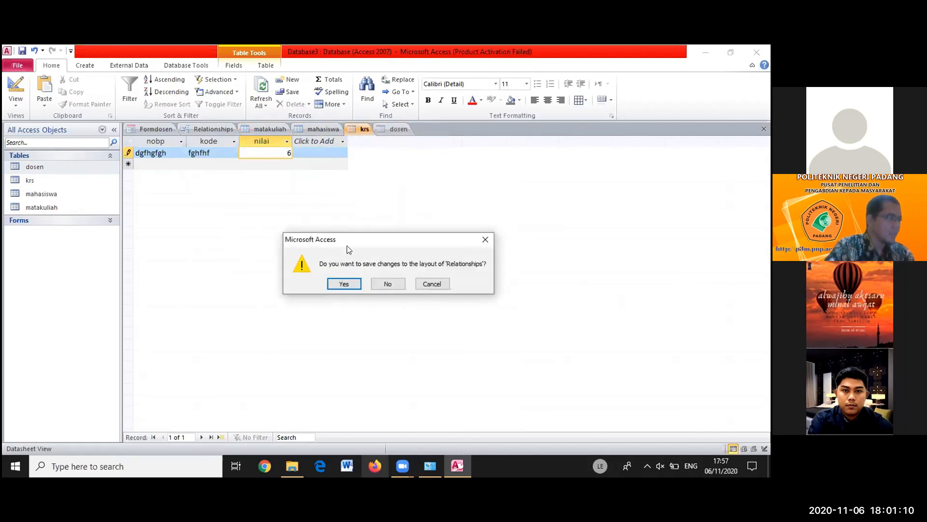
{"action": "left_click", "coordinate": [344, 284]}
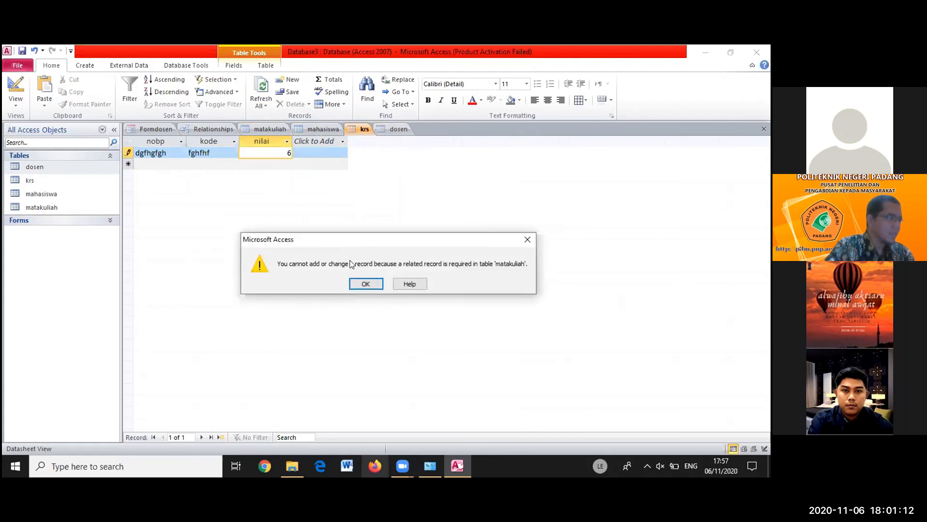
{"action": "left_click", "coordinate": [355, 279]}
{"action": "left_click", "coordinate": [364, 294]}
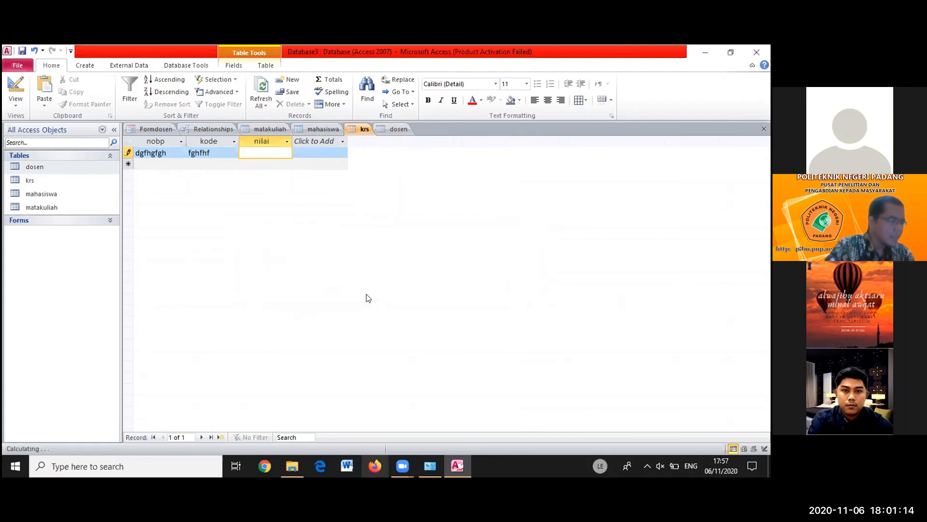
Create a blank form in Design View and set its record source to the krs table
{"action": "left_click", "coordinate": [90, 67]}
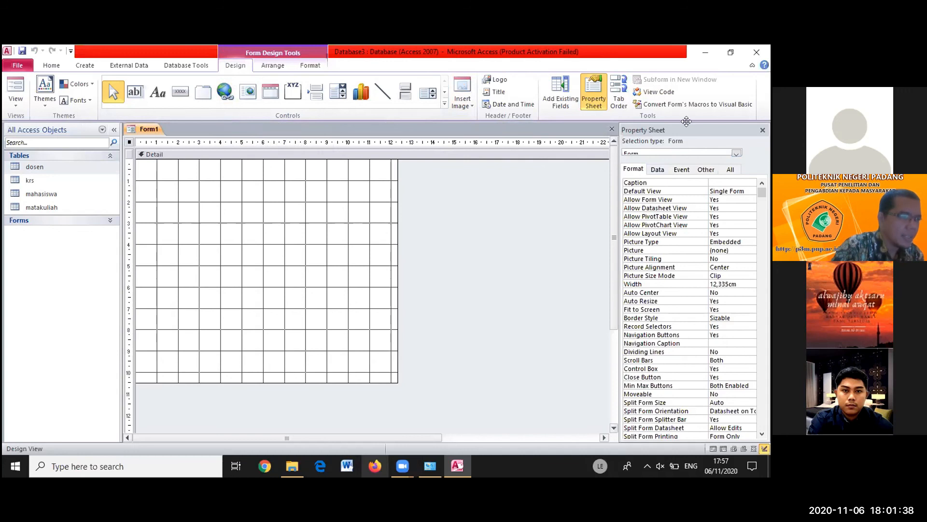
{"action": "left_click", "coordinate": [737, 154]}
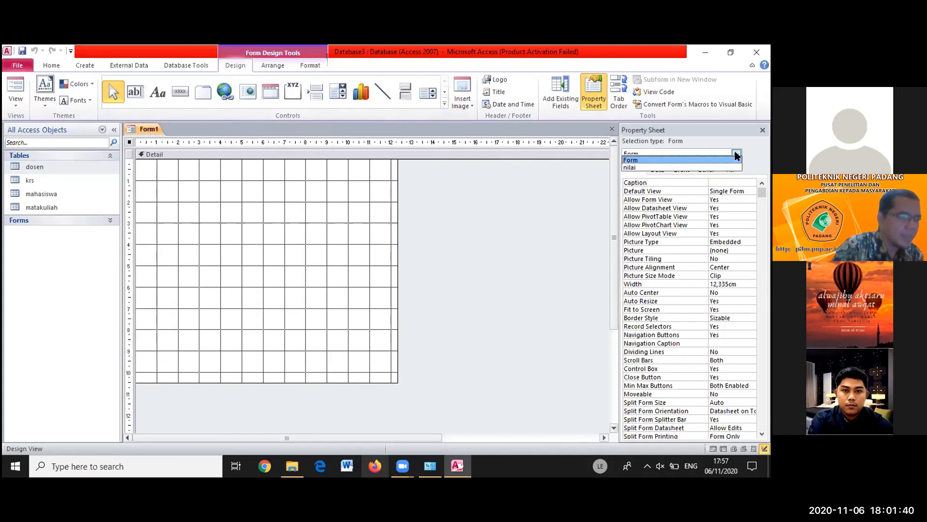
{"action": "left_click", "coordinate": [628, 162]}
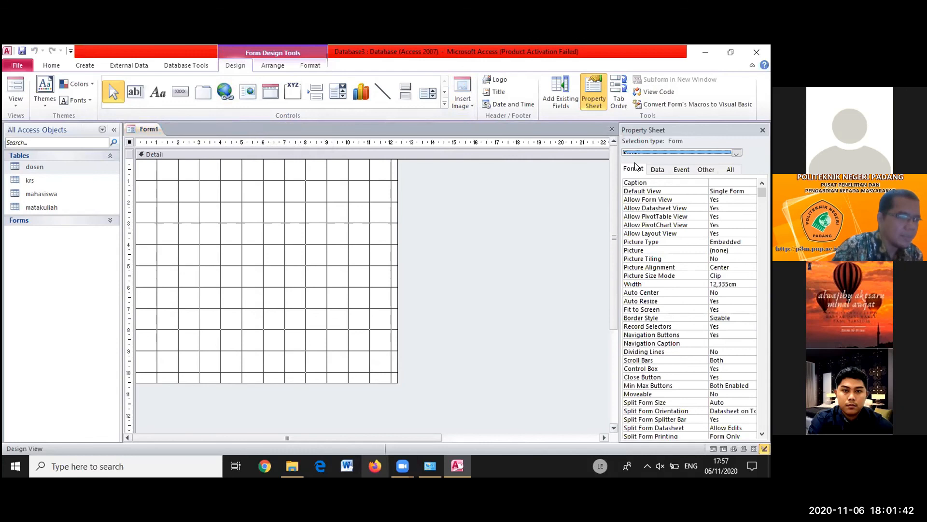
{"action": "left_click", "coordinate": [659, 169]}
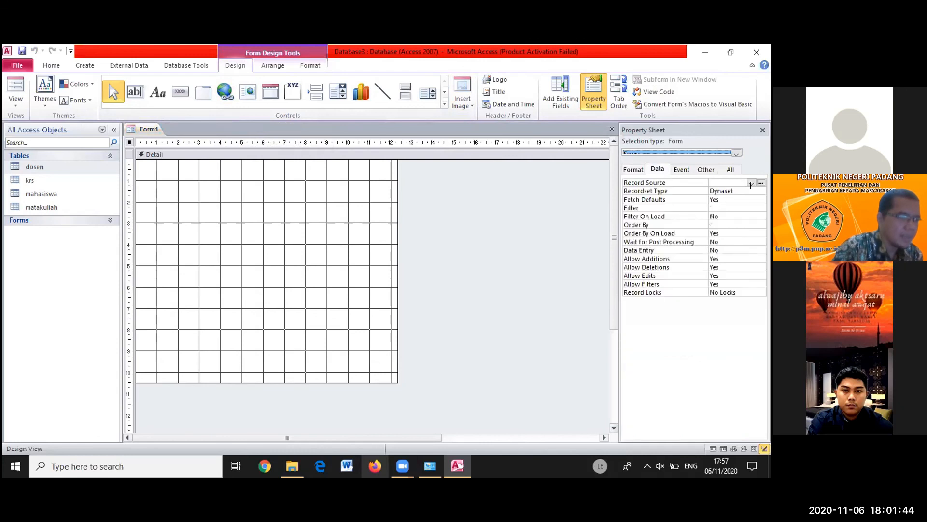
{"action": "left_click", "coordinate": [751, 182]}
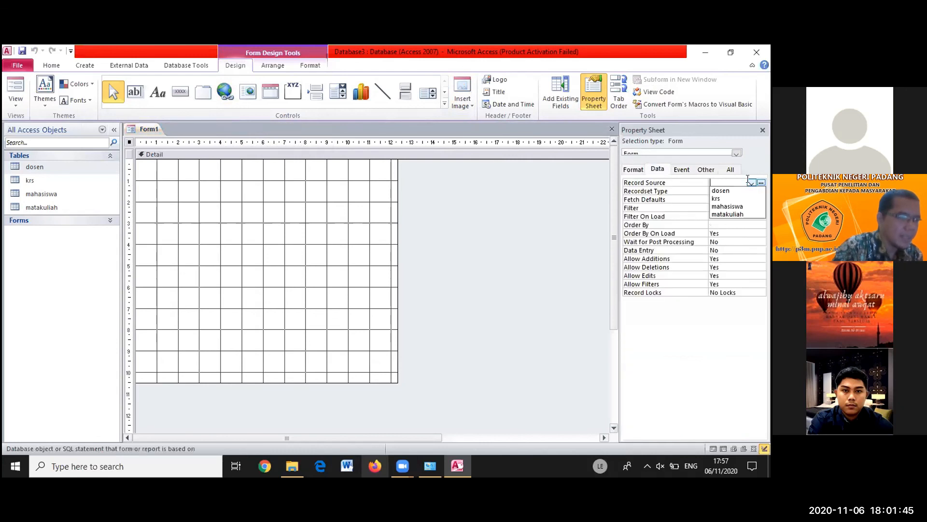
{"action": "left_click", "coordinate": [715, 198]}
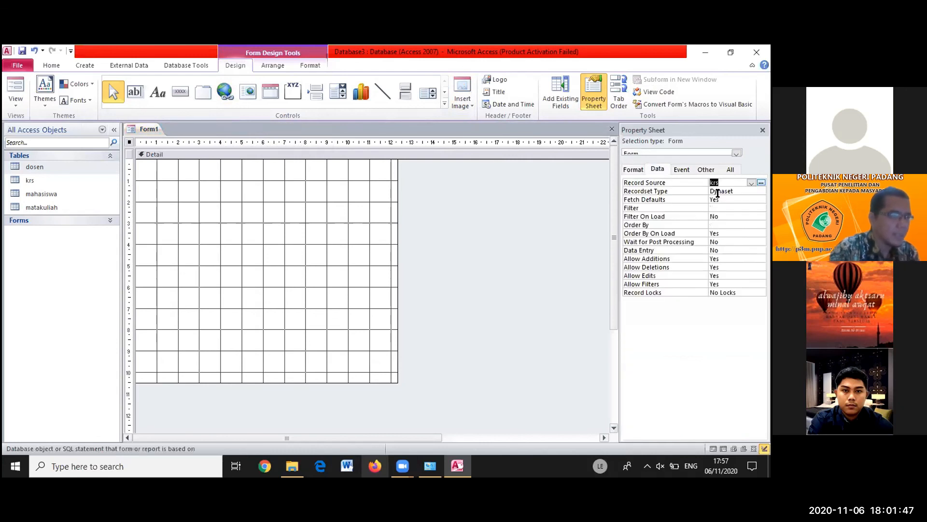
{"action": "left_click", "coordinate": [241, 206]}
Add a label reading Input Data KRS to the form's Detail section, about 2 cm across and 1 cm down
{"action": "left_click", "coordinate": [158, 92]}
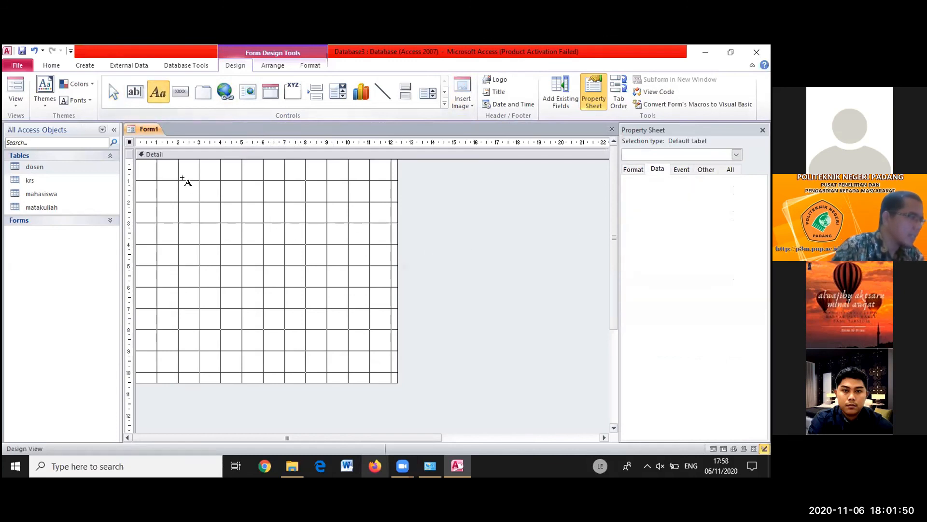
{"action": "key", "text": "Escape"}
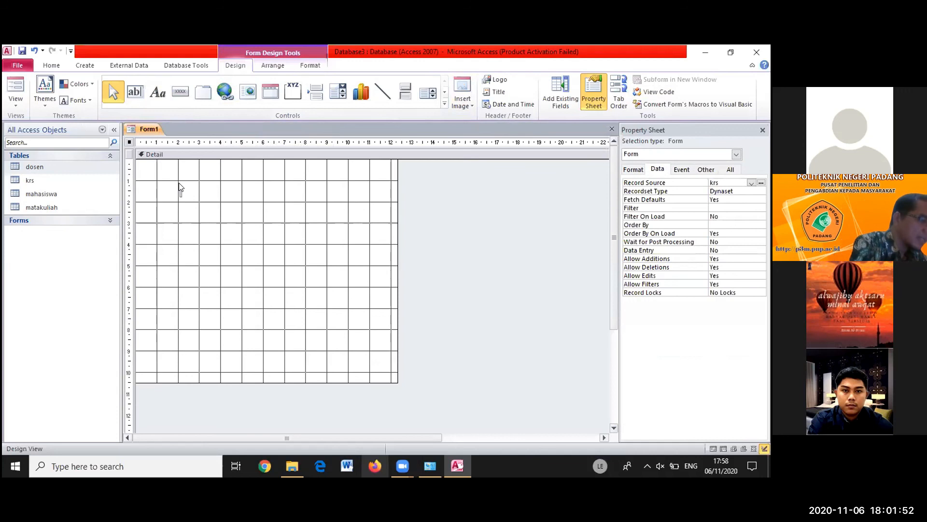
{"action": "type", "text": "pit"}
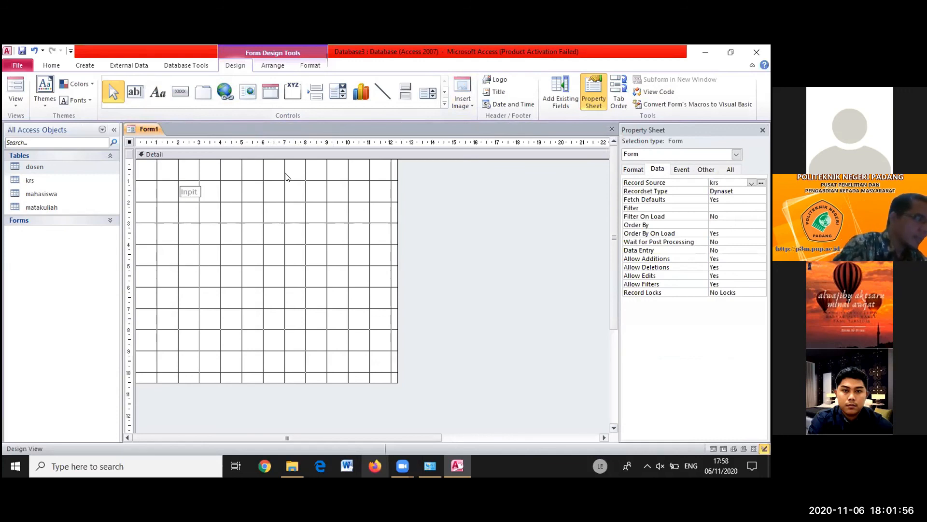
{"action": "key", "text": "BackSpace"}
{"action": "type", "text": "ut Data"}
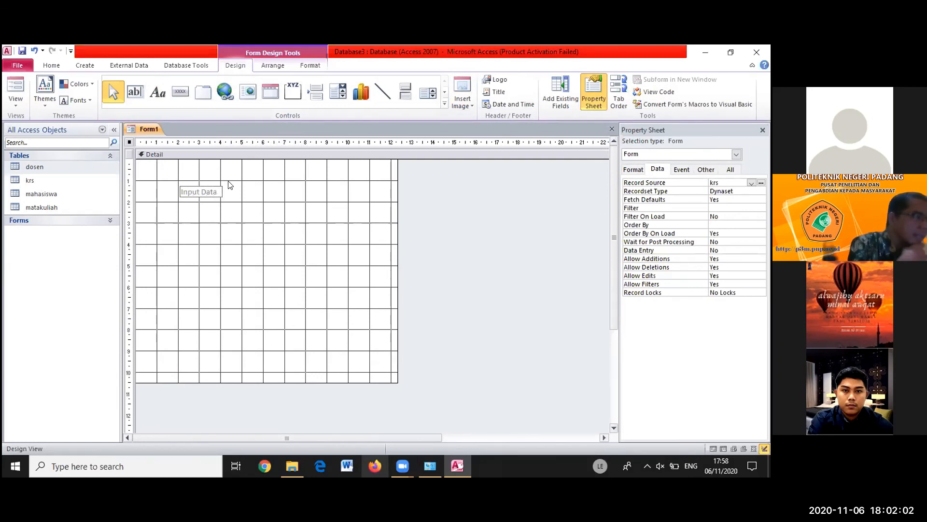
{"action": "type", "text": " KS"}
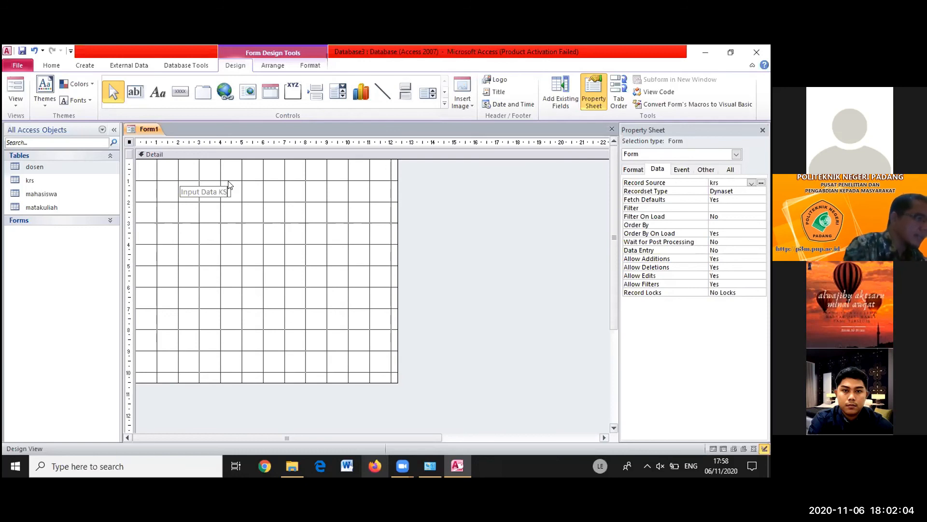
{"action": "key", "text": "BackSpace"}
{"action": "type", "text": "R"}
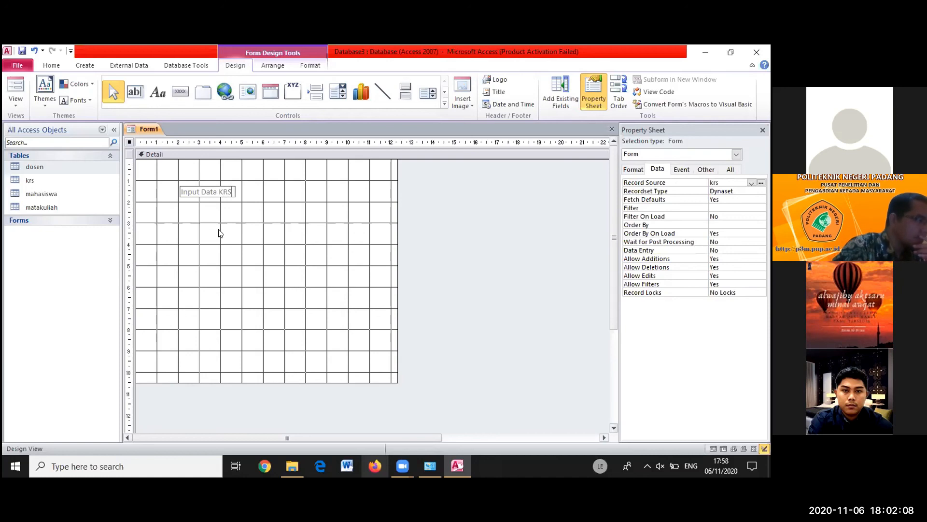
{"action": "left_click", "coordinate": [238, 213]}
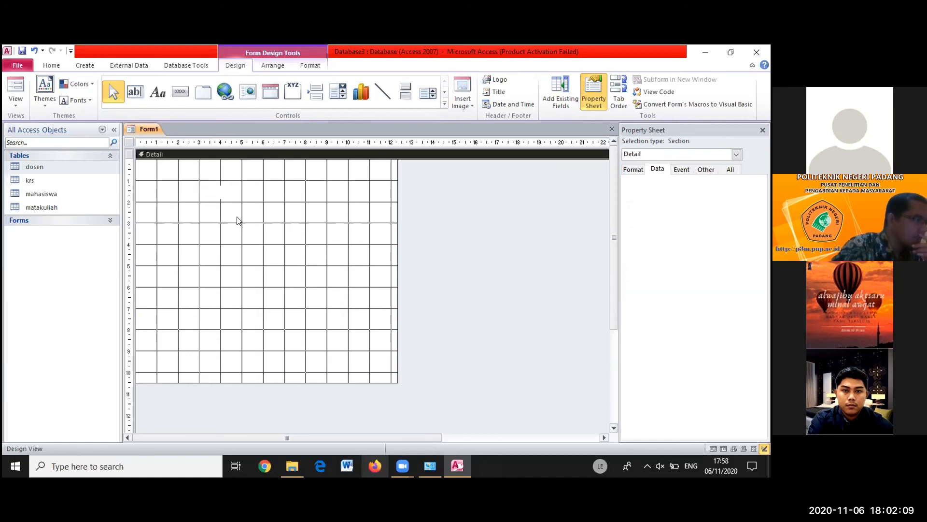
Add a label reading Nobp below the form title, about 2 cm across and 3.5 cm down
{"action": "left_click", "coordinate": [158, 92]}
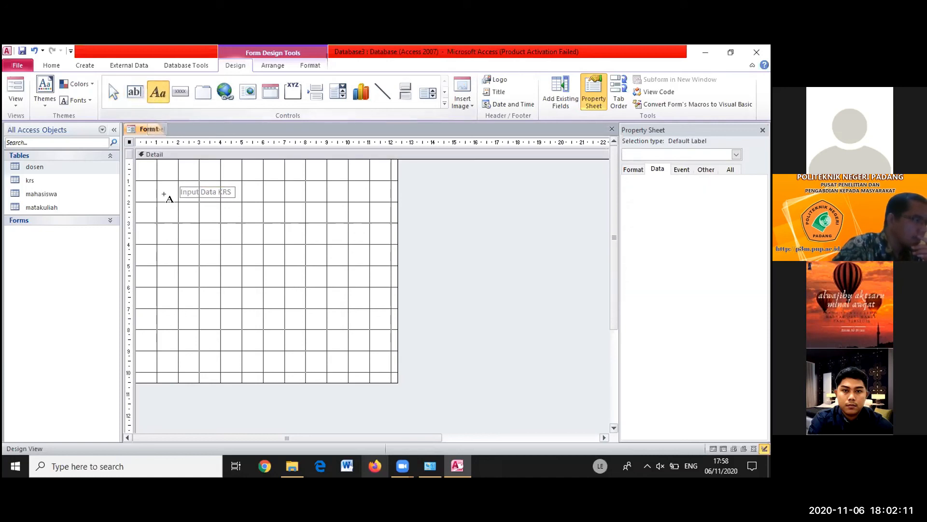
{"action": "left_click", "coordinate": [184, 235]}
{"action": "type", "text": "Nobp"}
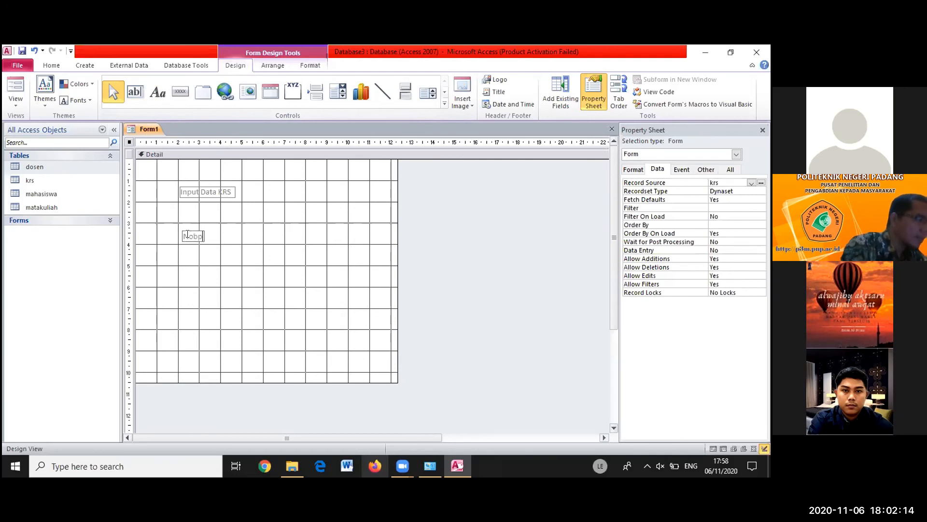
Add a label reading Kode matakuliah beneath the Nobp label, removing any stray text from its caption
{"action": "left_click", "coordinate": [158, 92]}
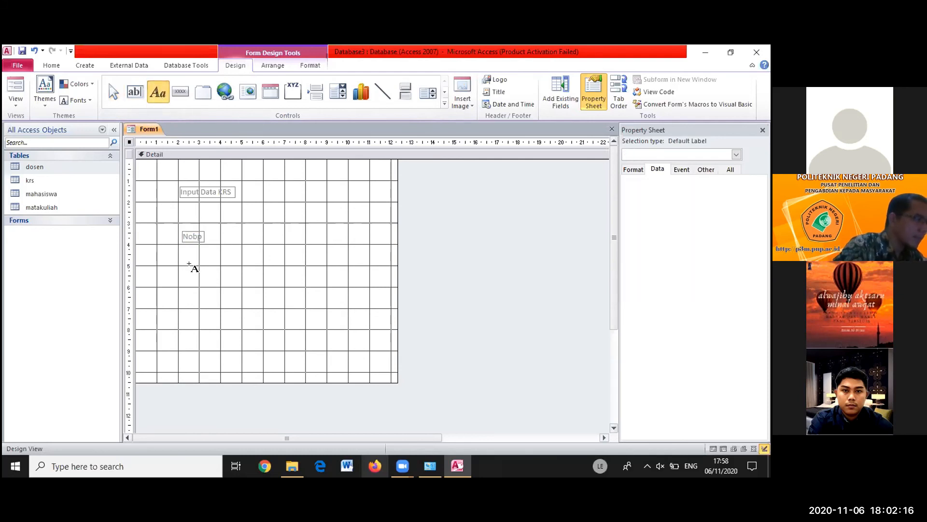
{"action": "left_click", "coordinate": [186, 261]}
{"action": "type", "text": "Nam"}
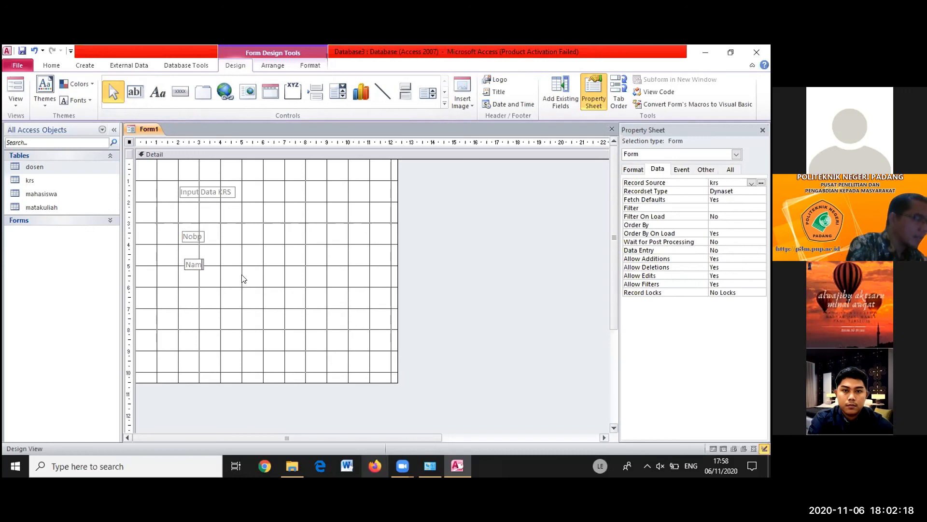
{"action": "type", "text": "Kode"}
{"action": "type", "text": " matakuliah"}
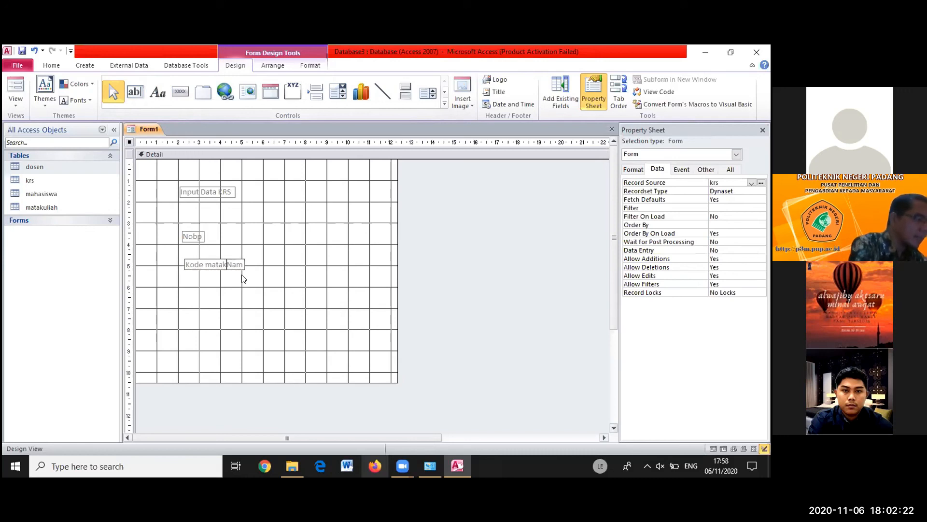
{"action": "key", "text": "Delete"}
{"action": "key", "text": "Delete"}
{"action": "key", "text": "Delete"}
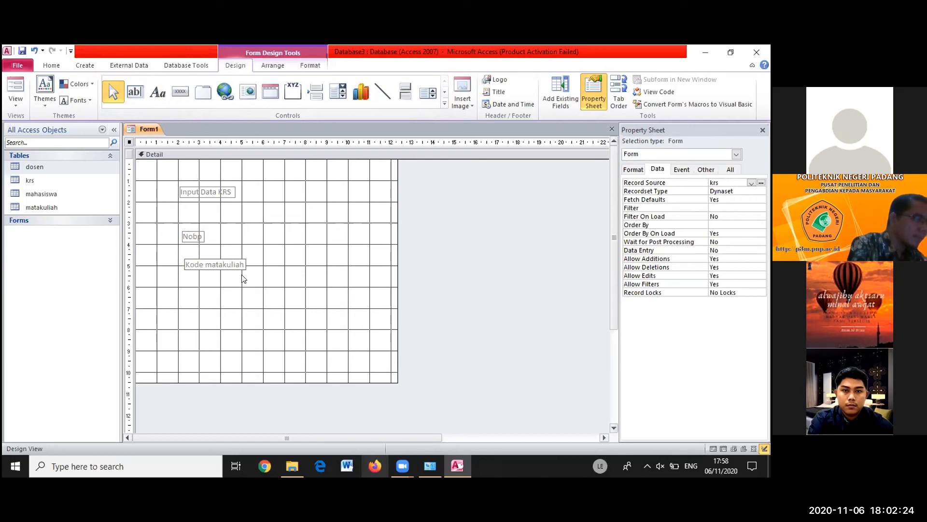
Add a label reading Nilai beneath the Kode matakuliah label, about 2 cm across and 6.5 cm down
{"action": "left_click", "coordinate": [187, 284]}
{"action": "left_click", "coordinate": [167, 96]}
{"action": "left_click", "coordinate": [182, 293]}
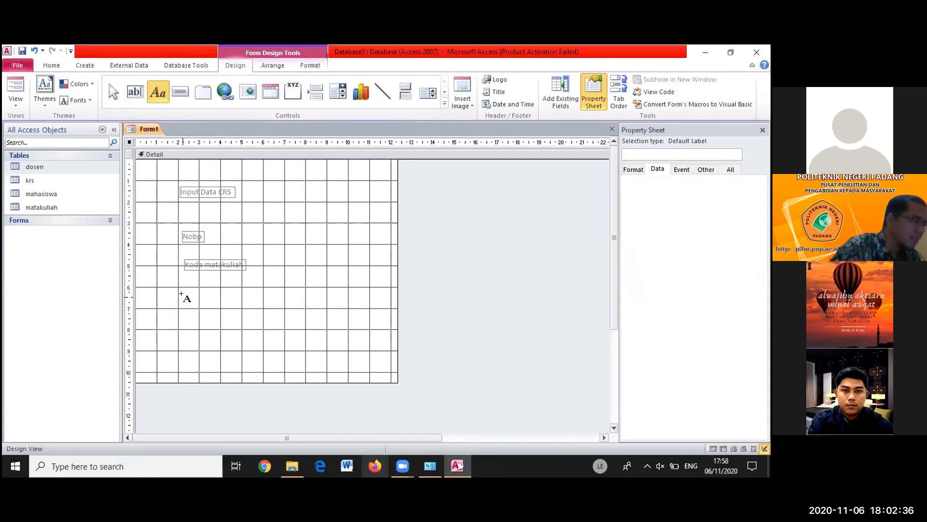
{"action": "type", "text": "Nilai"}
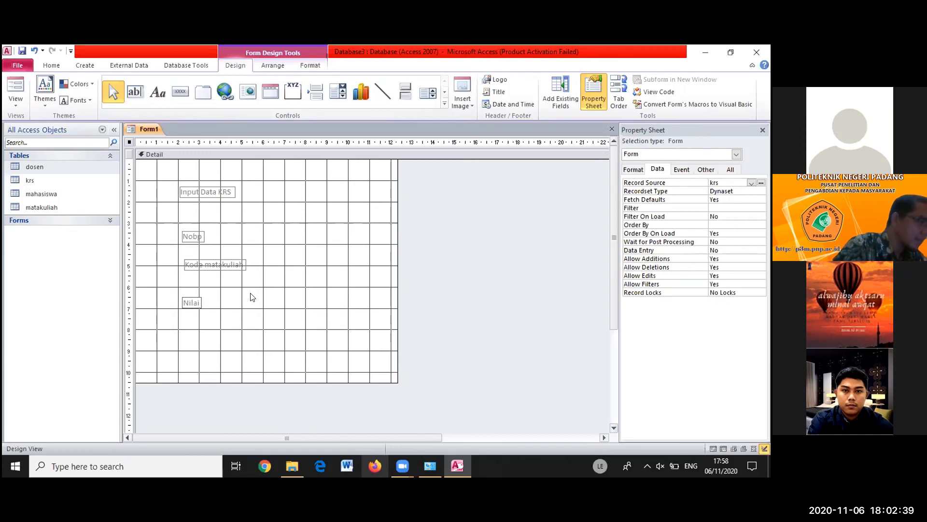
Move the Kode matakuliah label slightly down and left, to about 2 cm across and 5 cm down
{"action": "left_click", "coordinate": [211, 259]}
{"action": "left_click_drag", "start_coordinate": [212, 259], "coordinate": [212, 264]}
{"action": "left_click", "coordinate": [304, 312]}
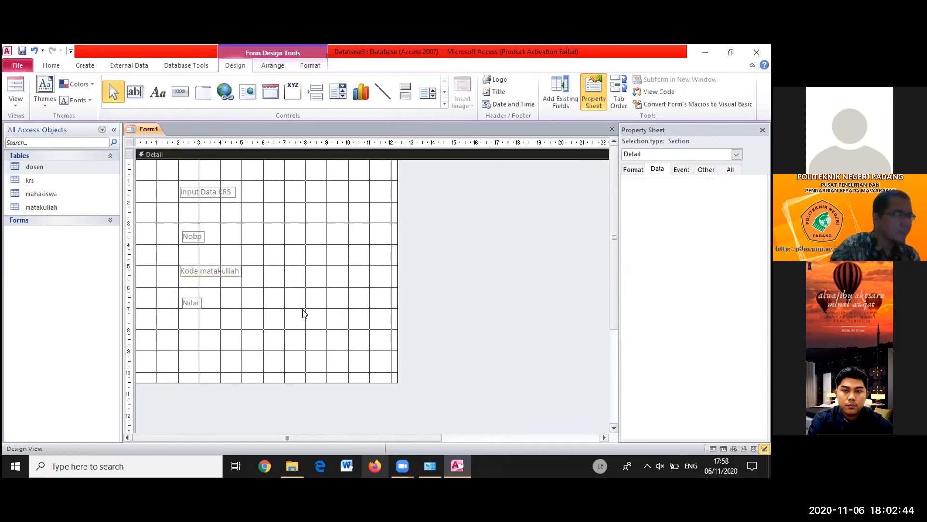
{"action": "left_click", "coordinate": [183, 92]}
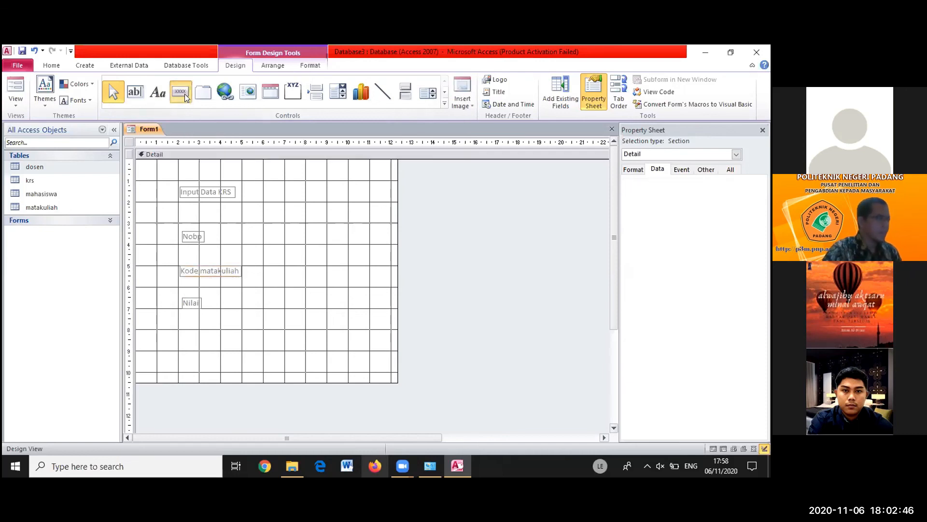
{"action": "left_click_drag", "start_coordinate": [268, 232], "coordinate": [310, 237]}
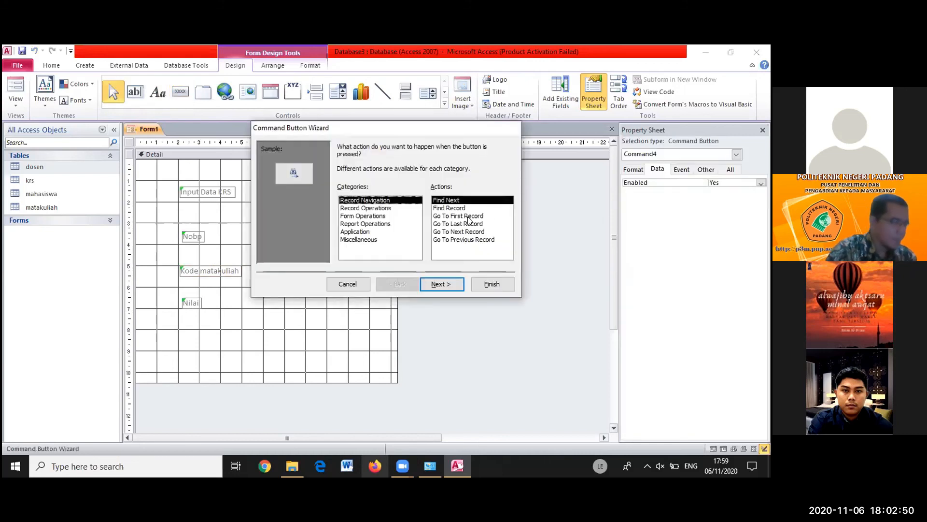
{"action": "left_click", "coordinate": [342, 286]}
{"action": "key", "text": "Delete"}
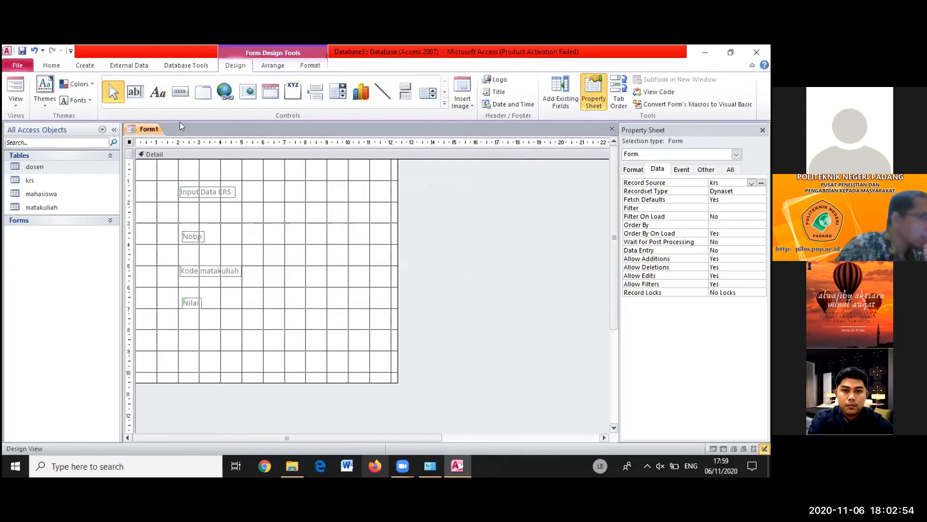
Start adding a text box to the form's Detail section
{"action": "left_click", "coordinate": [135, 92]}
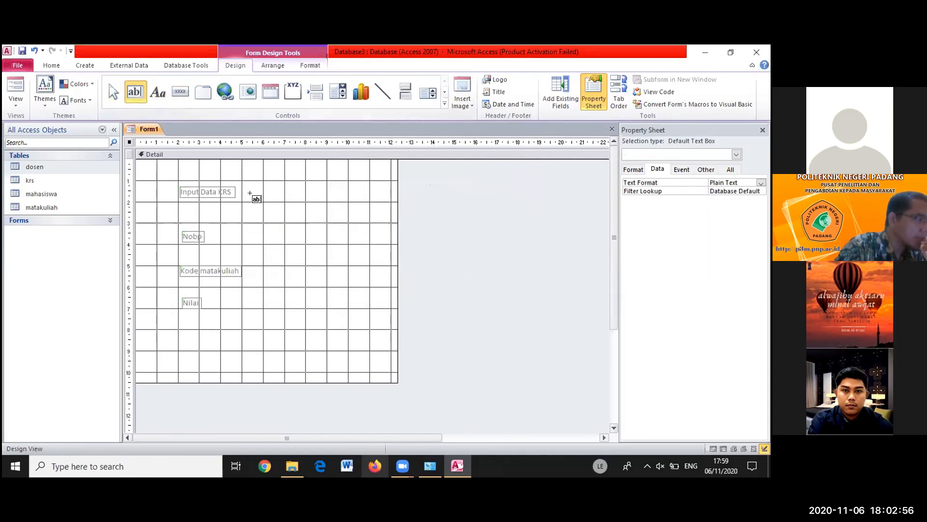